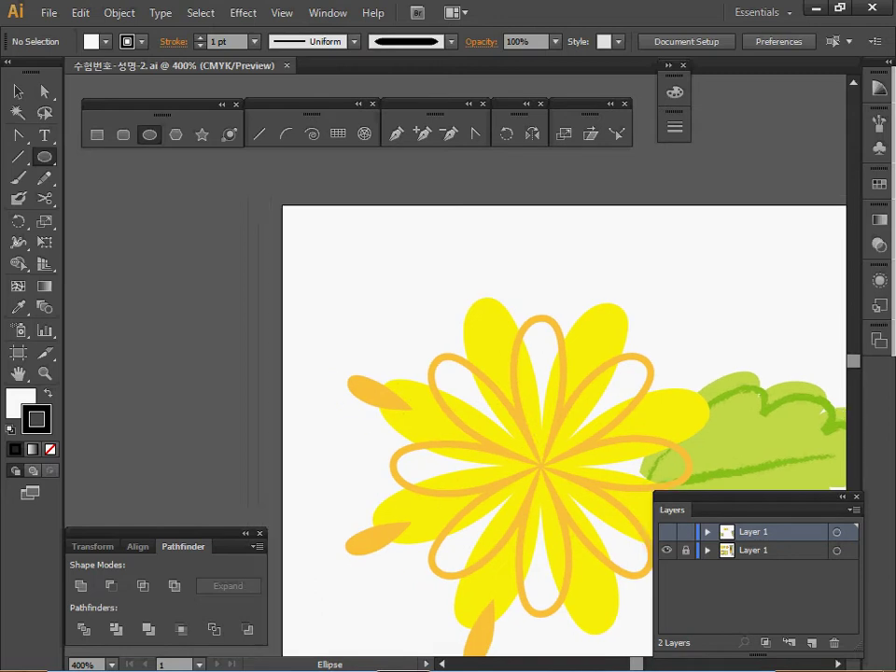
# Hide the locked lower layer, show the upper Layer 1, and bring the empty area beside the flower into view
pyautogui.click(667, 551)
pyautogui.click(667, 532)
pyautogui.press('space')
pyautogui.moveTo(592, 187); pyautogui.dragTo(518, 526)
pyautogui.keyDown('ctrl'); pyautogui.keyDown('alt'); pyautogui.click(518, 381); pyautogui.keyUp('alt'); pyautogui.keyUp('ctrl')
pyautogui.moveTo(518, 380); pyautogui.dragTo(677, 466)
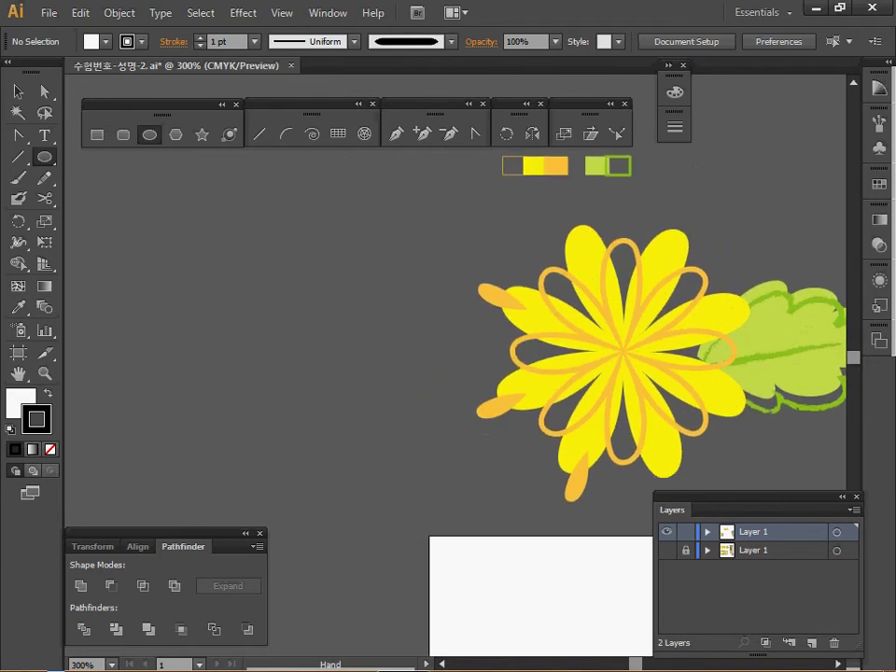
# Create a 5 mm wide by 15 mm high ellipse in the empty area beside the flower
pyautogui.press('l')
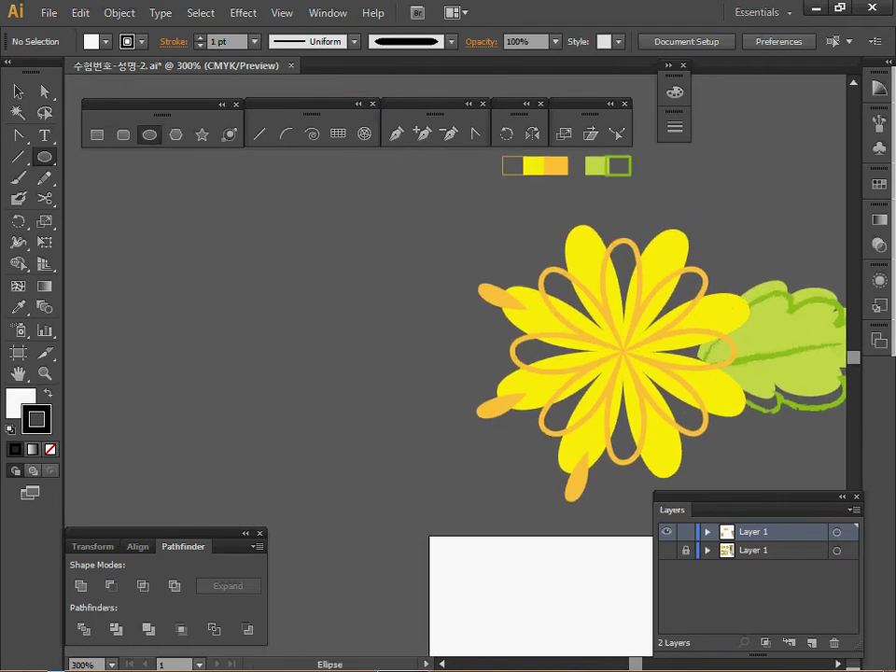
pyautogui.click(354, 296)
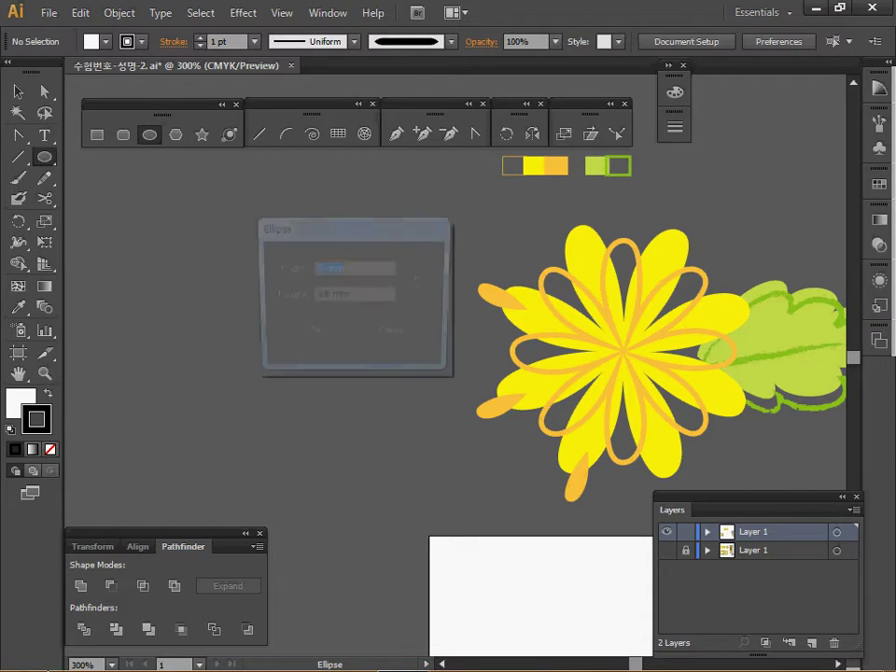
pyautogui.press('Tab')
pyautogui.press('Tab')
pyautogui.press('Return')
pyautogui.keyDown('ctrl'); pyautogui.click(277, 323); pyautogui.keyUp('ctrl')
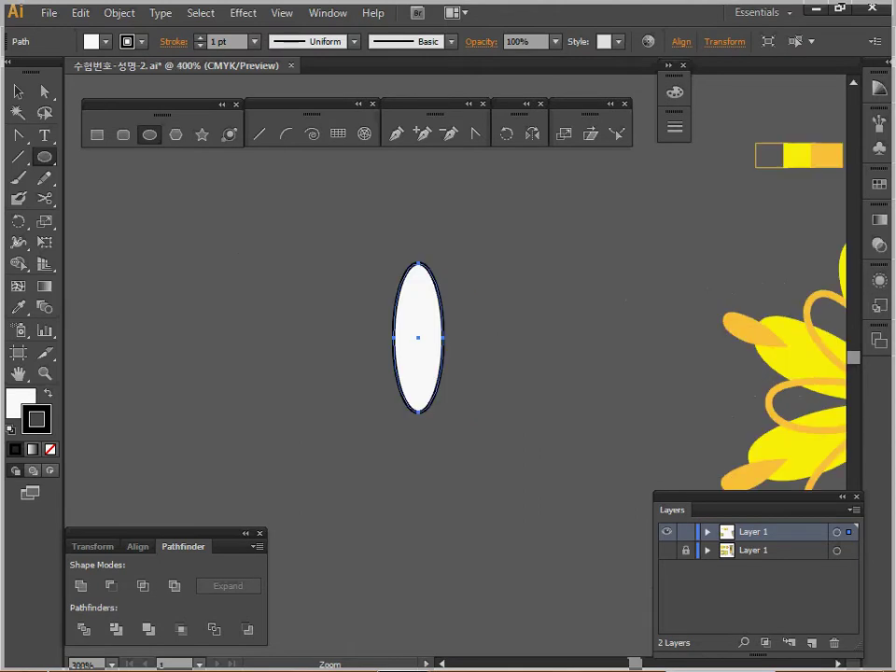
pyautogui.moveTo(448, 345); pyautogui.dragTo(254, 262)
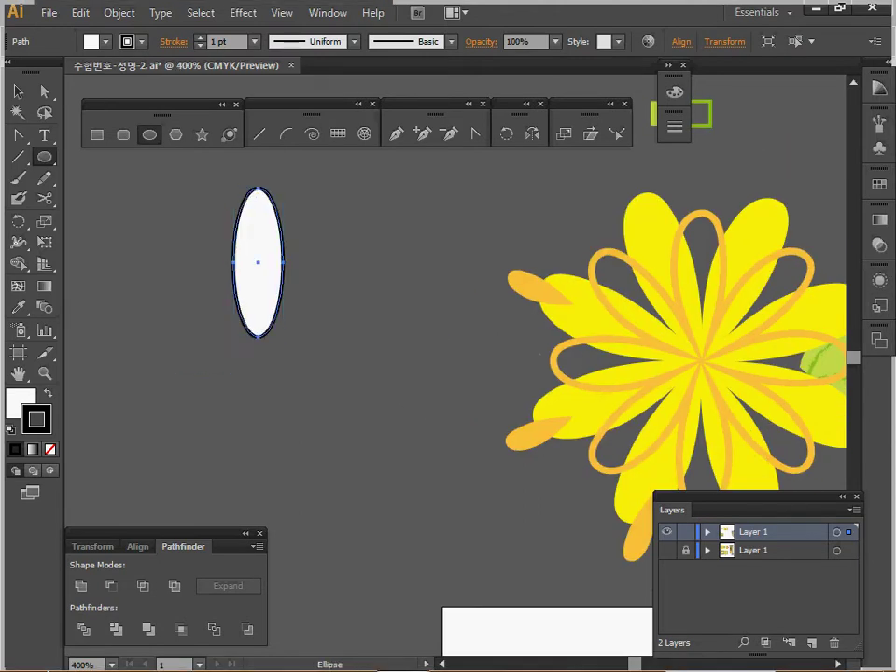
# Convert the ellipse's bottom anchor to a corner point and move its two side anchors slightly upward to shape a petal
pyautogui.hotkey('shift', 'c')
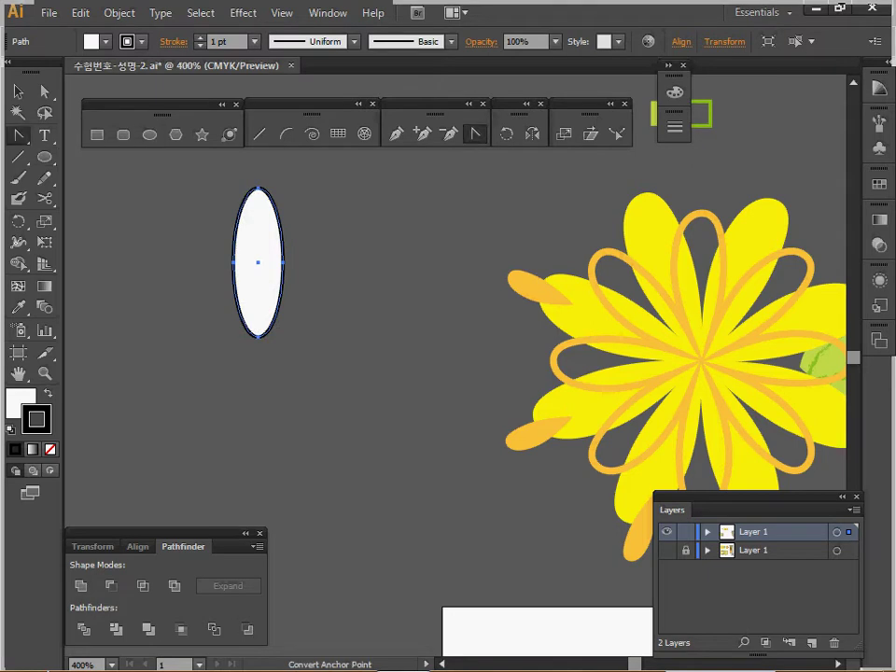
pyautogui.click(259, 336)
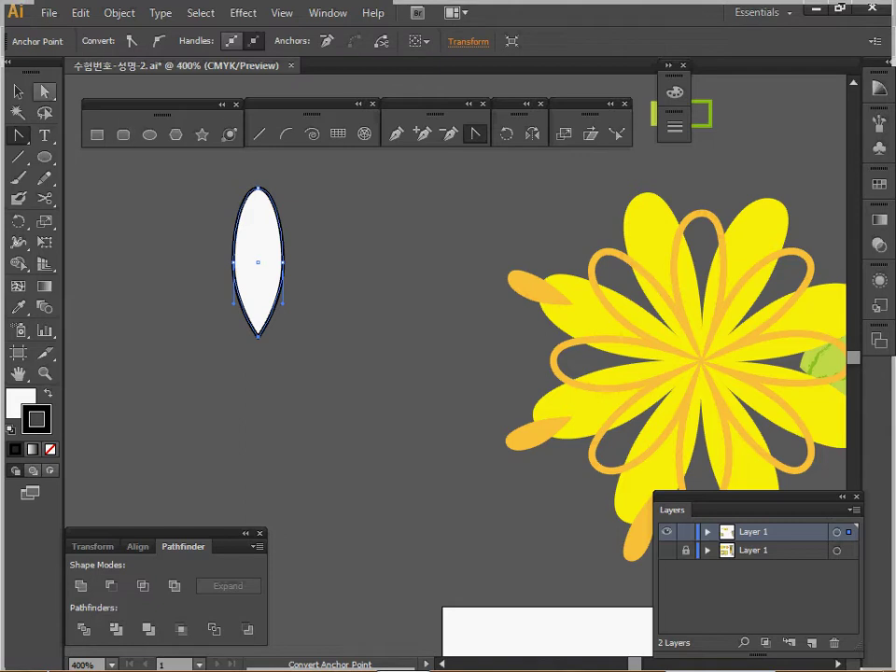
pyautogui.press('a')
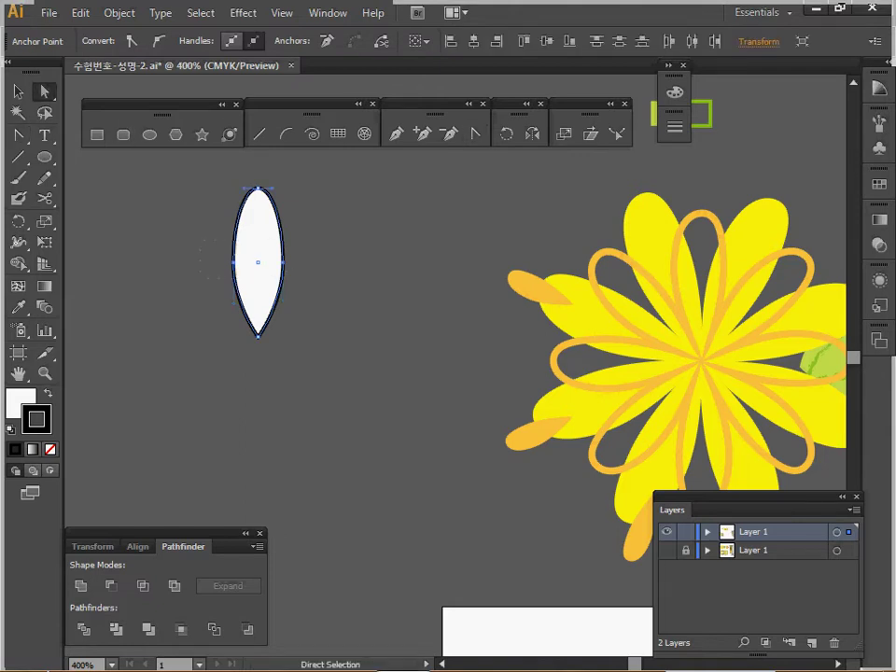
pyautogui.moveTo(233, 262); pyautogui.dragTo(260, 262)
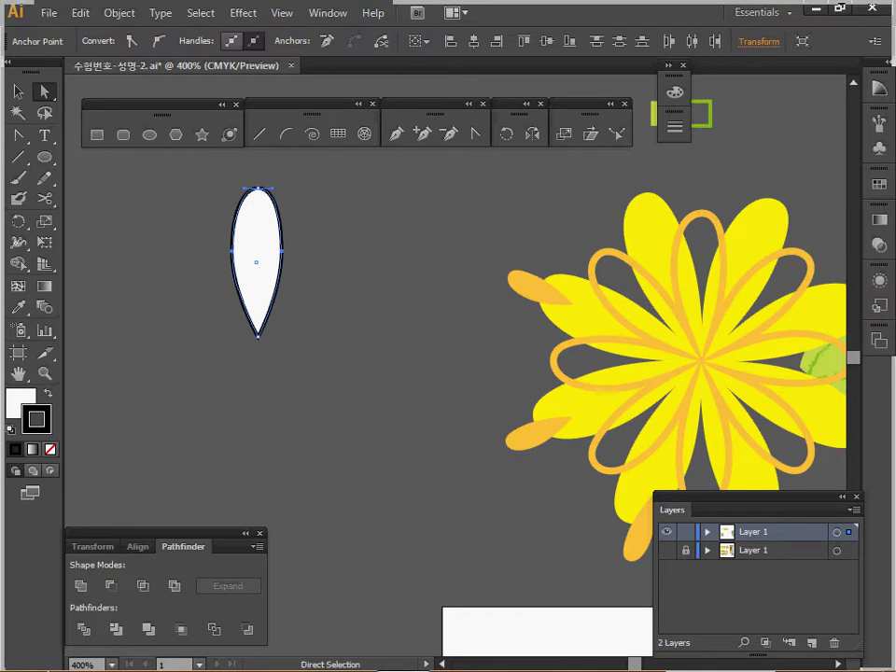
# Give the petal no fill and a 1 pt orange stroke using the color sampled from the outlined swatch
pyautogui.click(51, 449)
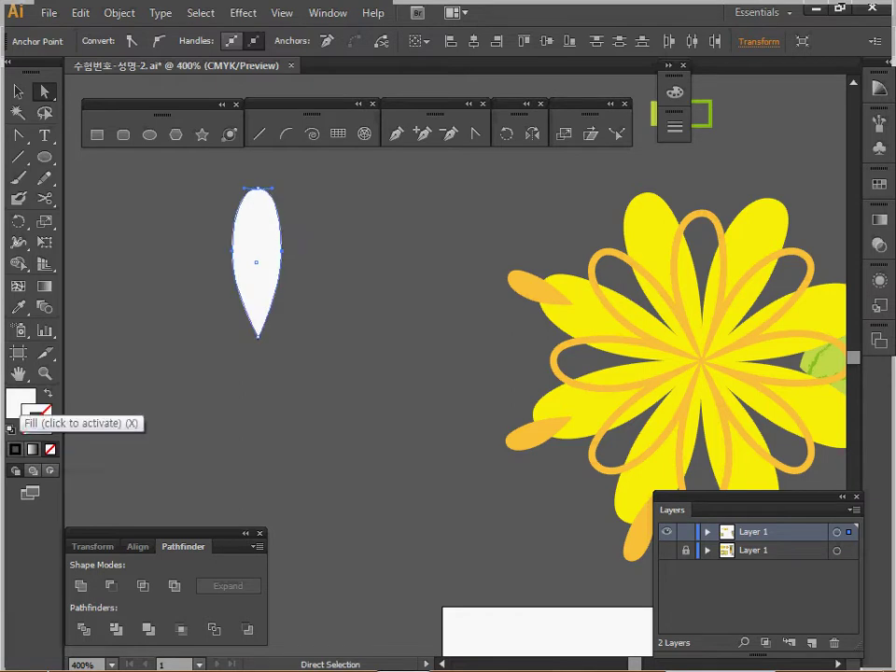
pyautogui.click(21, 403)
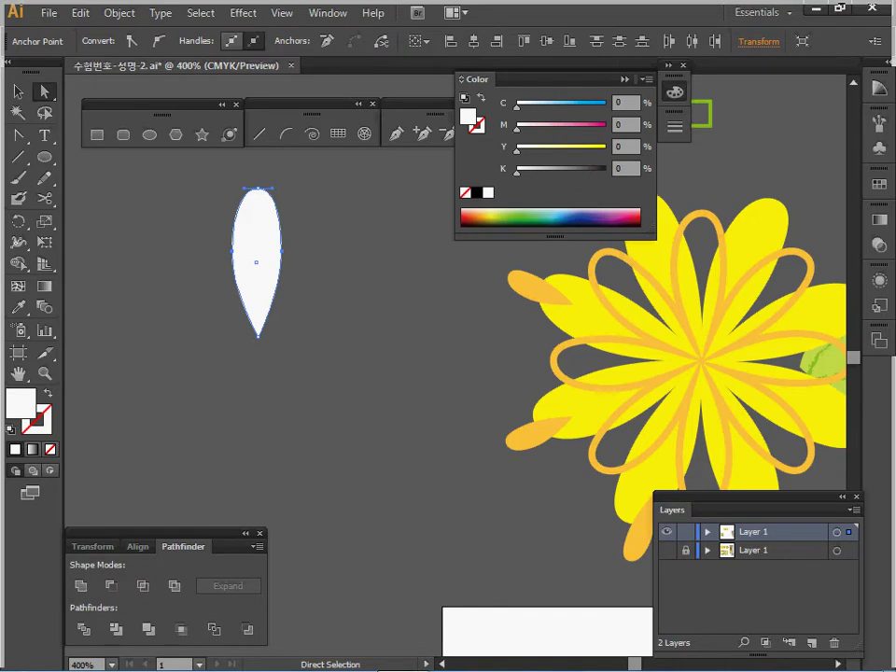
pyautogui.hotkey('shift', 'x')
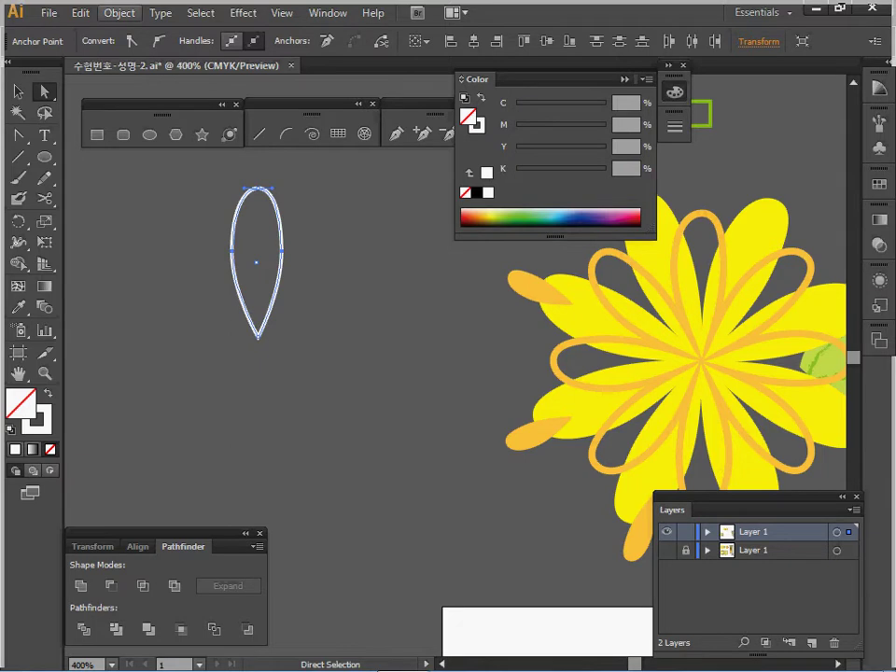
pyautogui.moveTo(392, 271); pyautogui.dragTo(366, 428)
pyautogui.press('i')
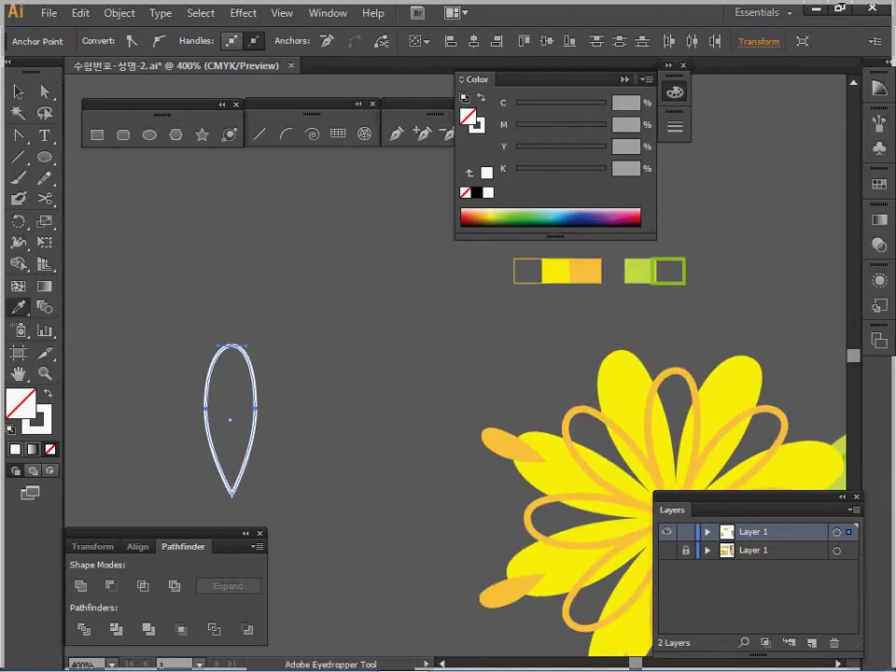
pyautogui.click(515, 273)
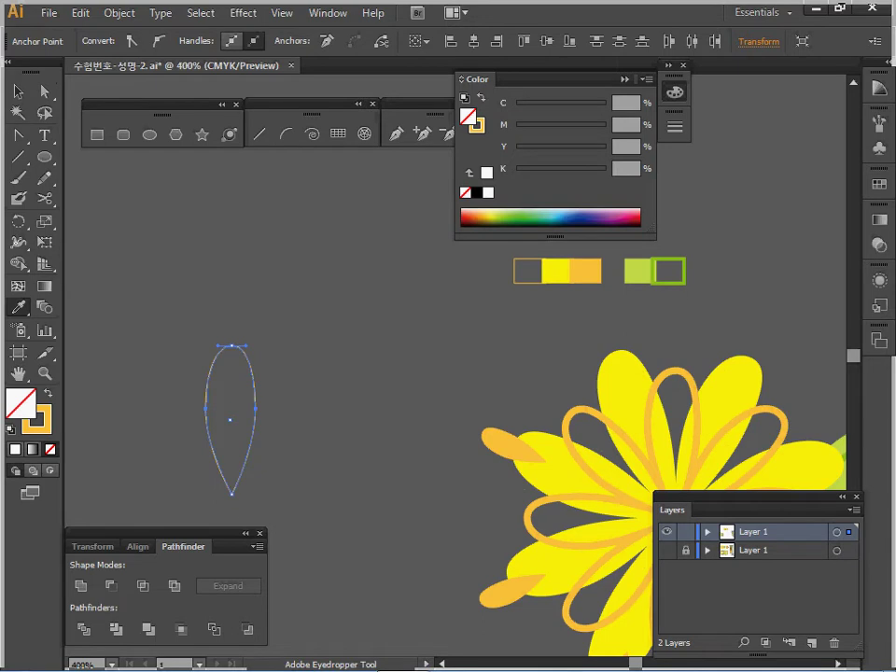
pyautogui.hotkey('shift', 'x')
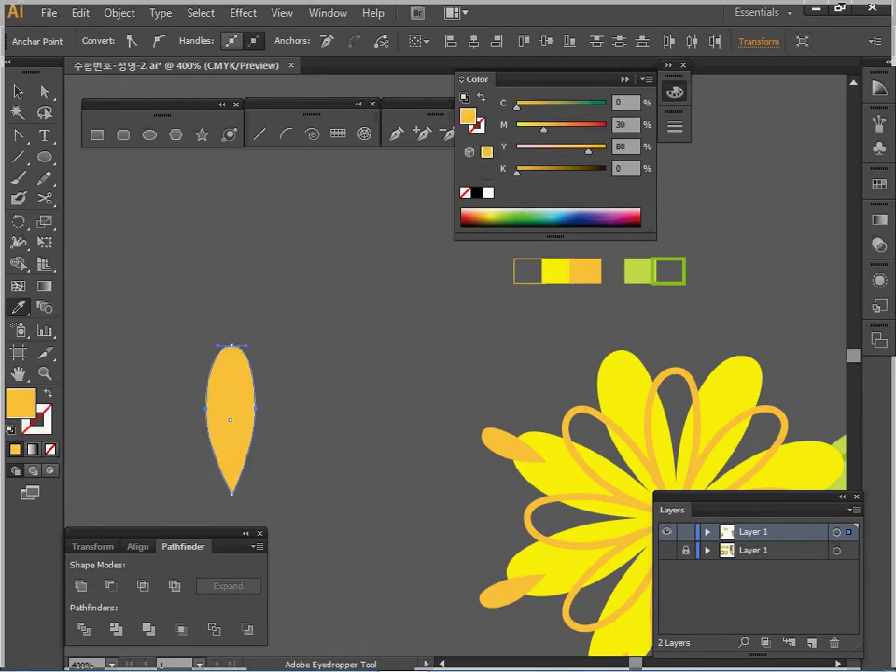
pyautogui.hotkey('shift', 'x')
pyautogui.moveTo(392, 411)
pyautogui.mouseDown()
pyautogui.moveTo(438, 369)
pyautogui.moveTo(425, 354)
pyautogui.mouseUp()
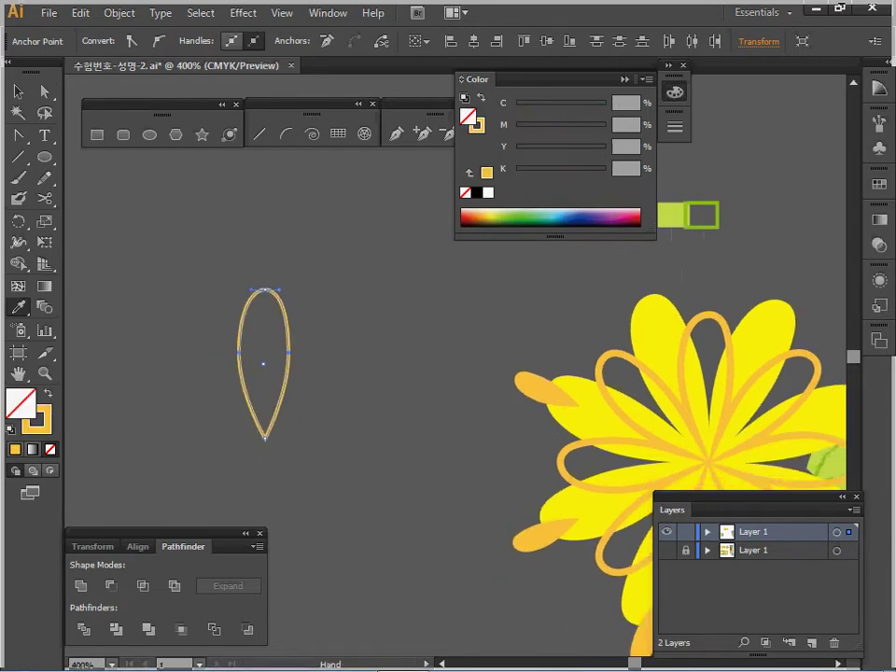
# Load the Artistic_Ink brush library and apply the Tapered Stroke brush to the petal outline
pyautogui.press('v')
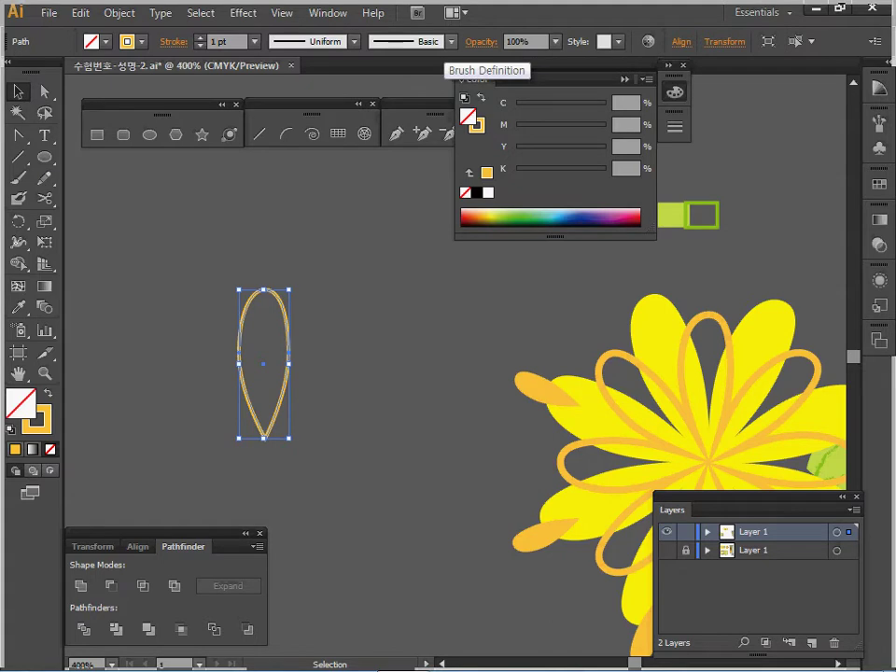
pyautogui.click(452, 41)
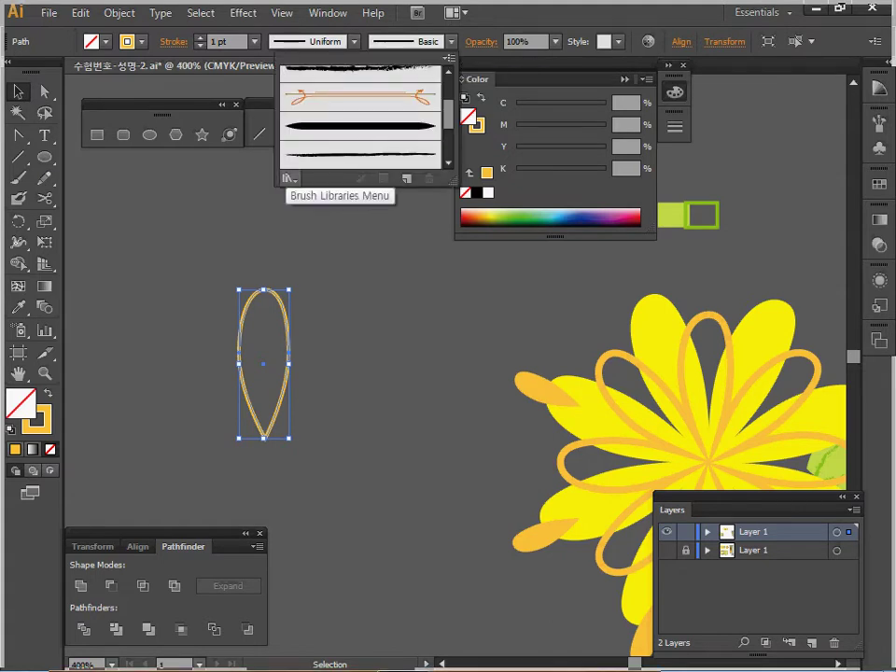
pyautogui.click(289, 178)
pyautogui.moveTo(327, 225)
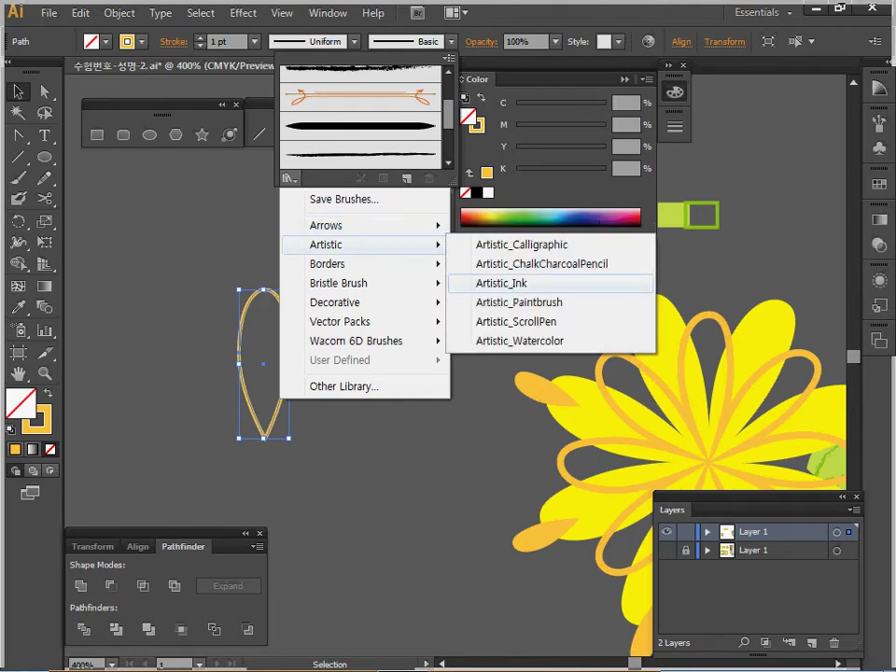
pyautogui.click(502, 283)
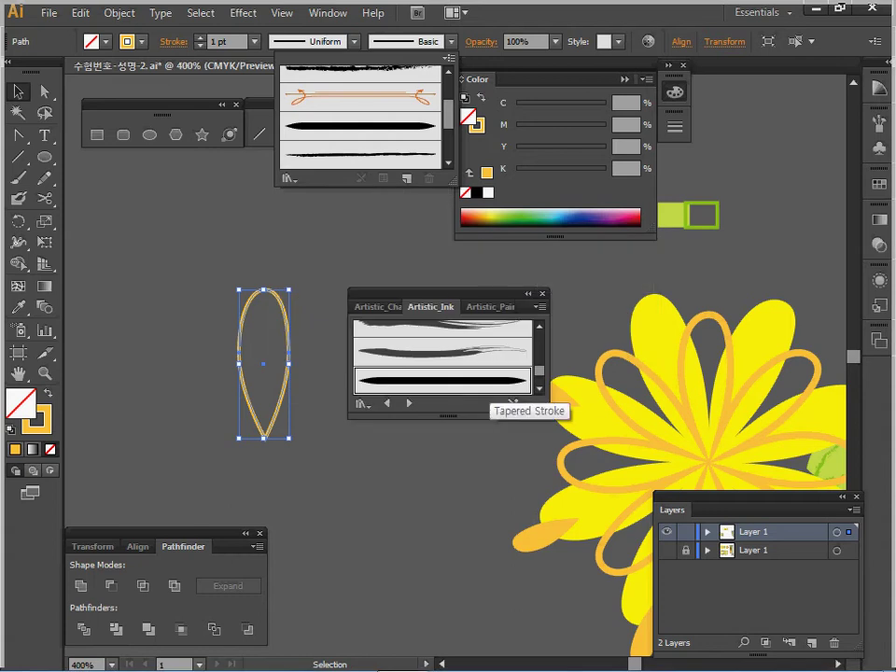
pyautogui.click(490, 383)
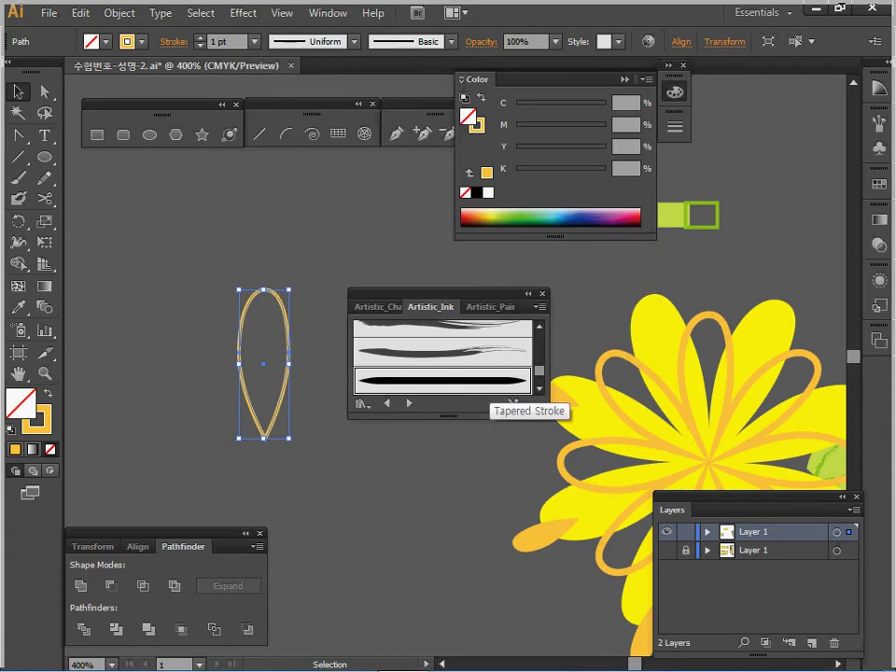
pyautogui.moveTo(404, 293)
pyautogui.mouseDown()
pyautogui.moveTo(353, 536)
pyautogui.moveTo(345, 519)
pyautogui.mouseUp()
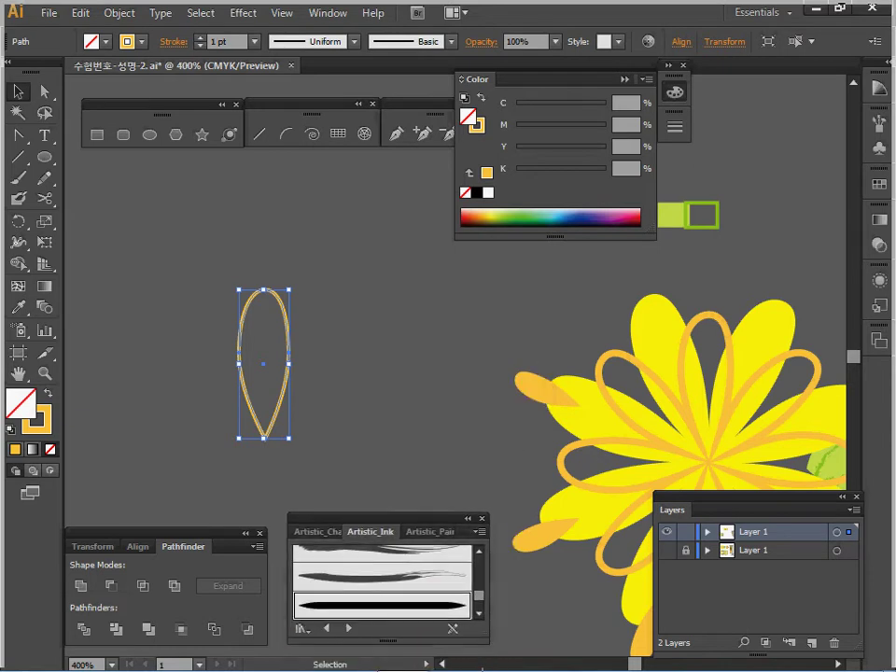
pyautogui.click(434, 41)
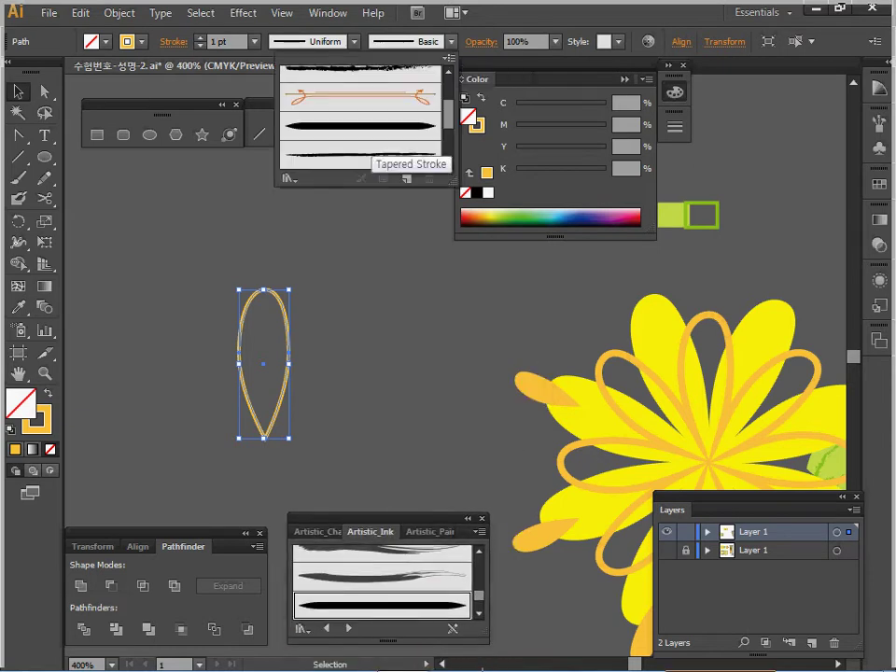
pyautogui.click(359, 125)
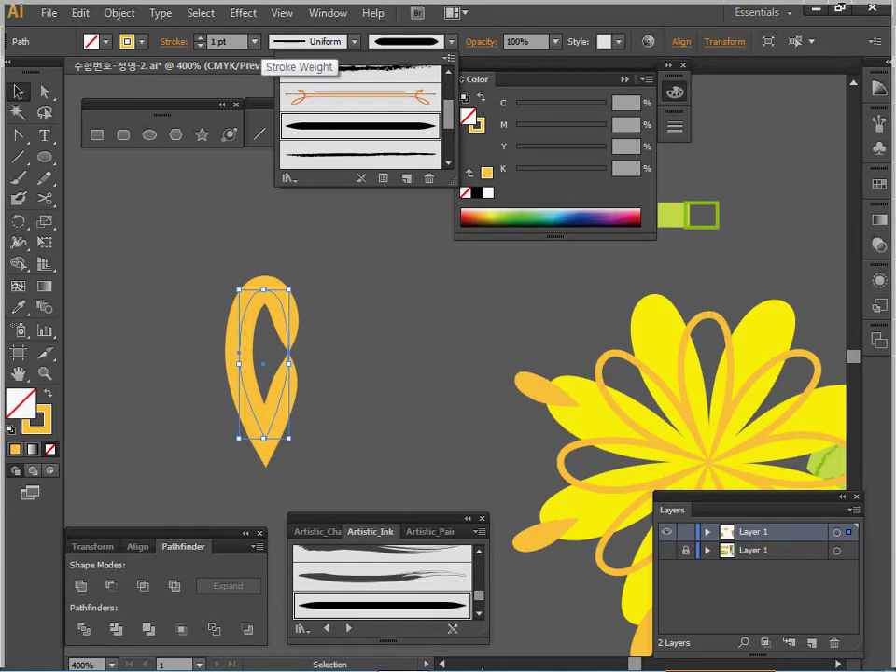
# Set the petal's stroke weight to 0.25 pt and deselect it
pyautogui.click(255, 42)
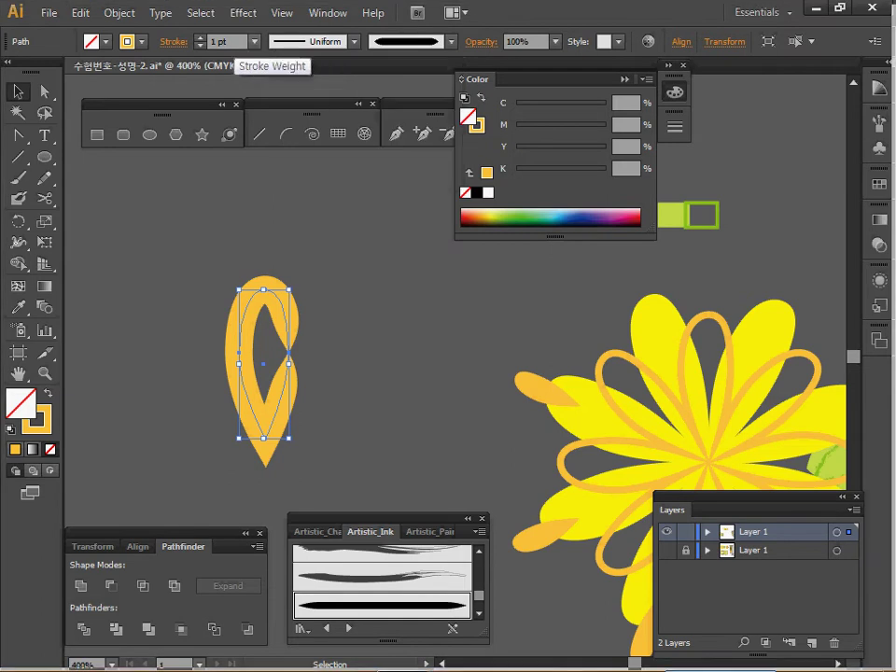
pyautogui.moveTo(235, 42); pyautogui.dragTo(140, 42)
pyautogui.write('0.25')
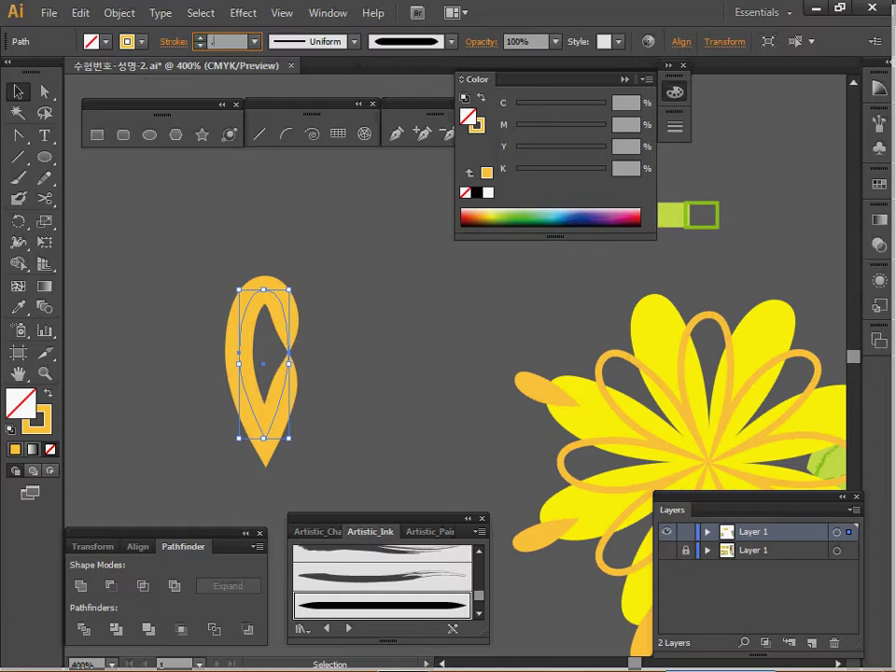
pyautogui.press('Return')
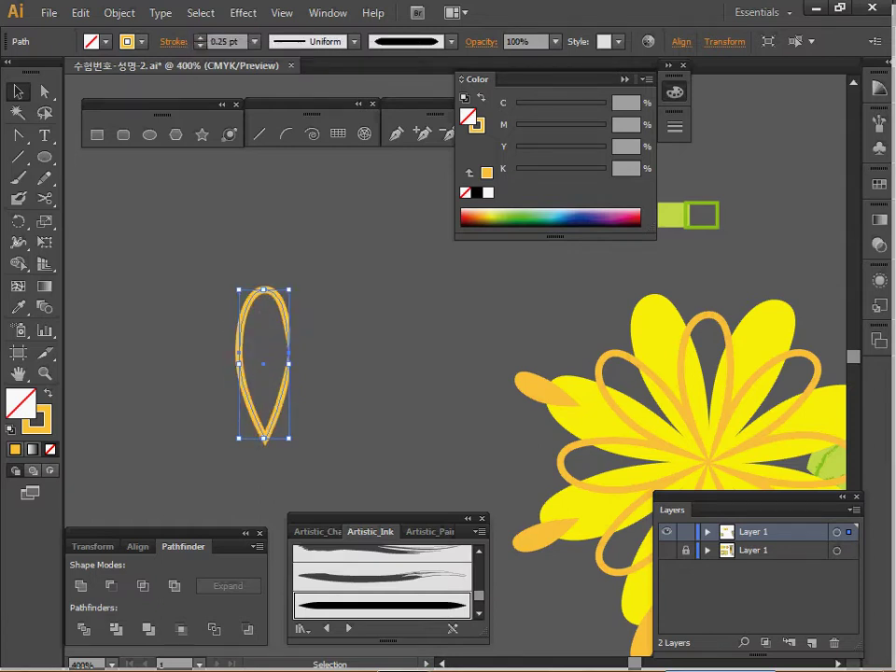
pyautogui.hotkey('ctrl', 'shift', 'a')
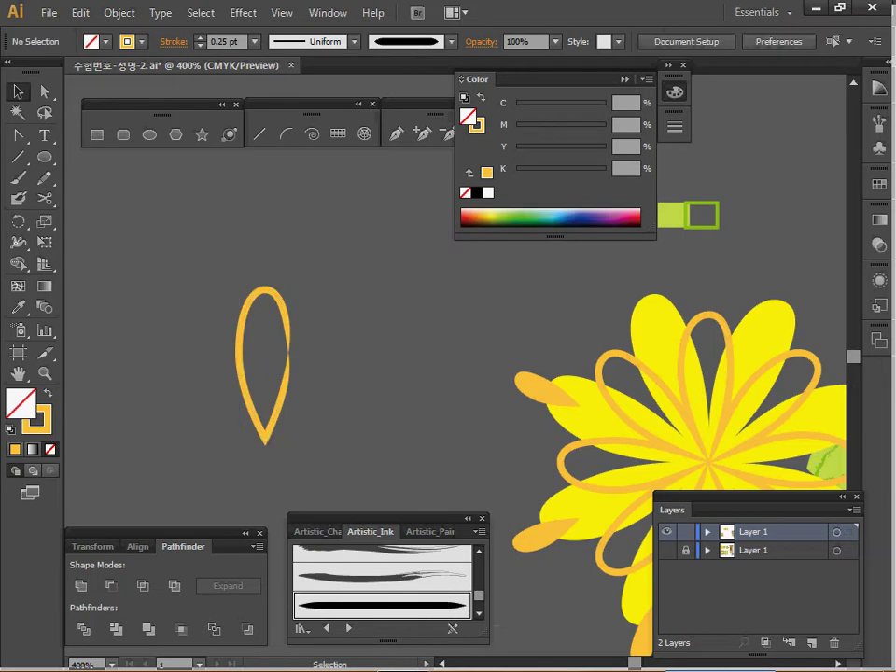
# Cut the petal path open at its bottom corner point with the Scissors tool, hiding the Color panel first
pyautogui.click(287, 357)
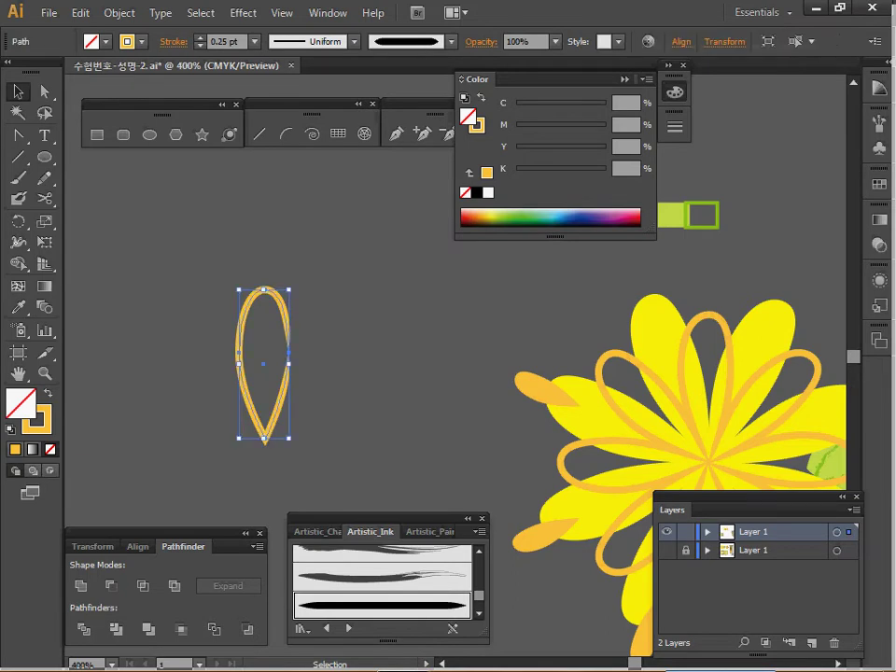
pyautogui.press('F6')
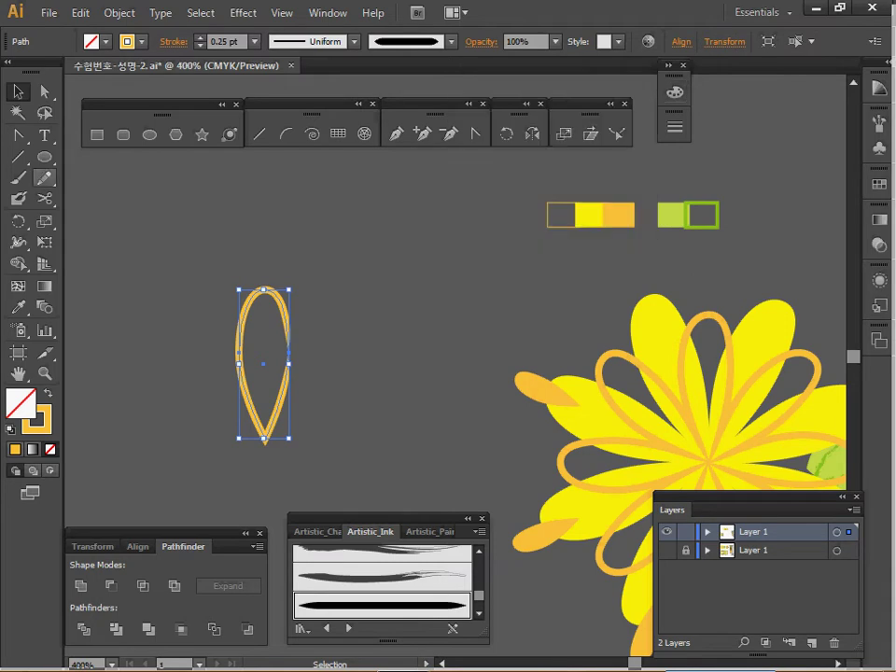
pyautogui.click(43, 198)
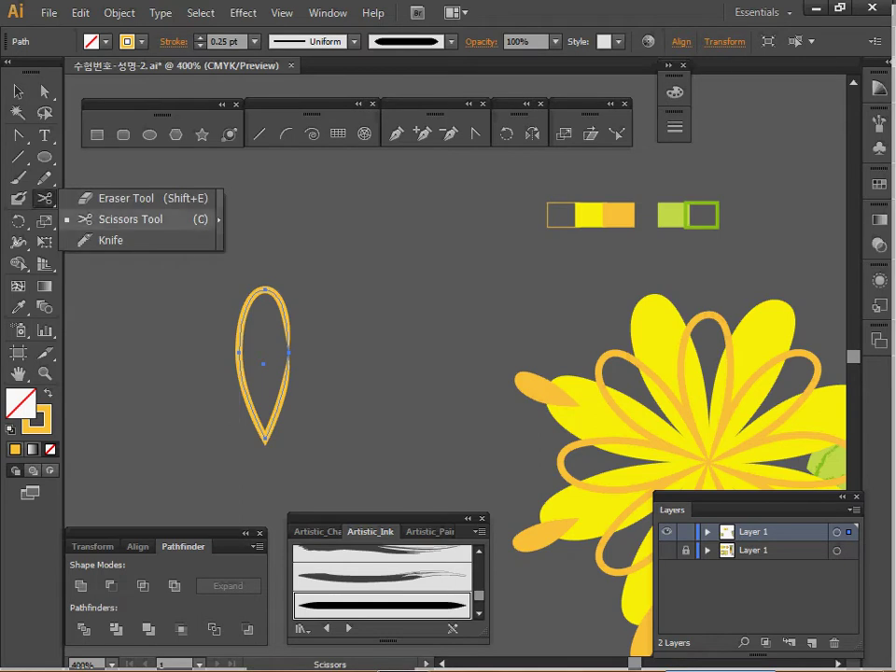
pyautogui.click(131, 220)
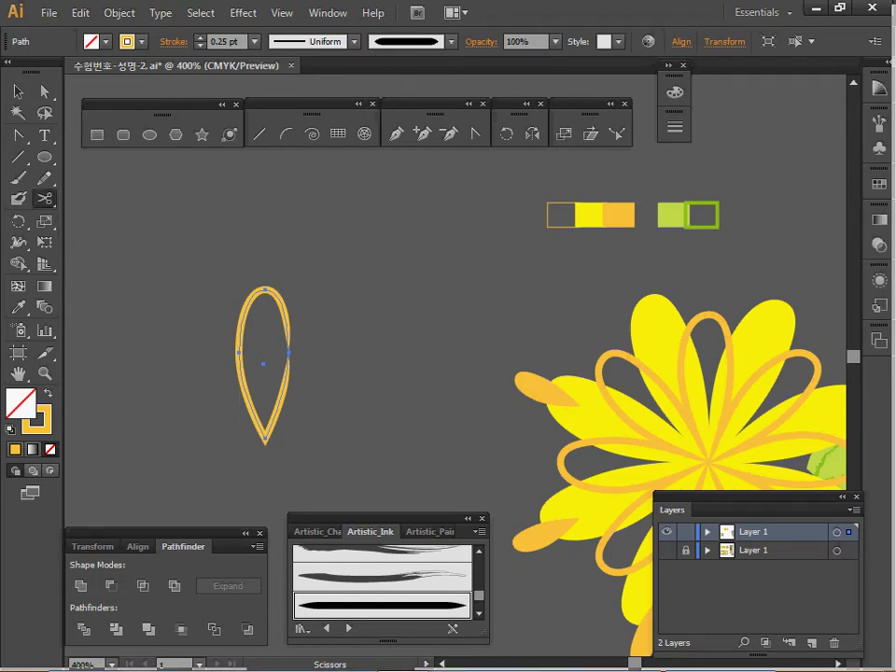
pyautogui.click(240, 393)
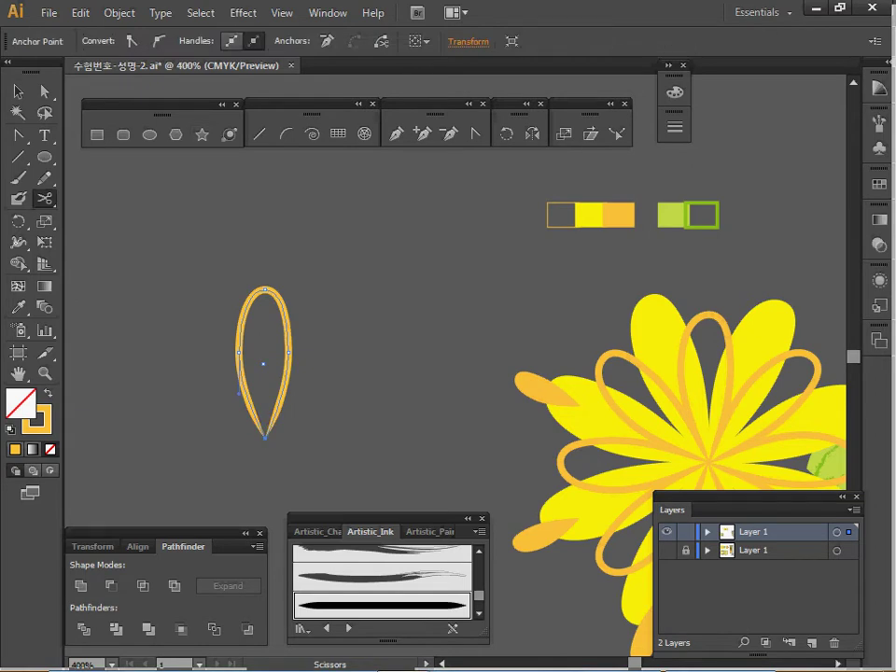
# Collapse the floating brush library panel and activate the Selection tool with the petal selected
pyautogui.click(467, 519)
pyautogui.press('space')
pyautogui.moveTo(420, 448); pyautogui.dragTo(424, 328)
pyautogui.moveTo(656, 300); pyautogui.dragTo(653, 323)
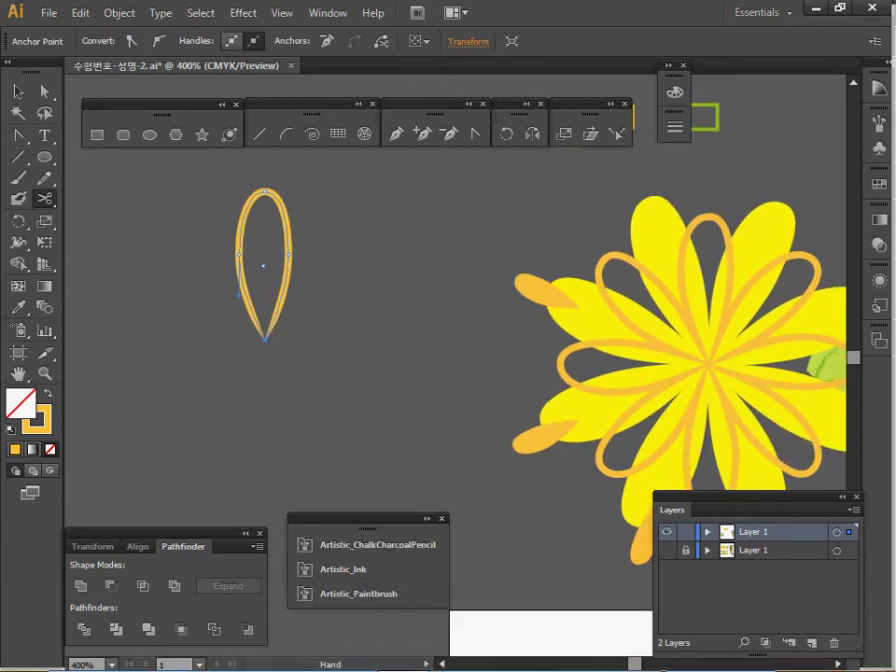
pyautogui.press('v')
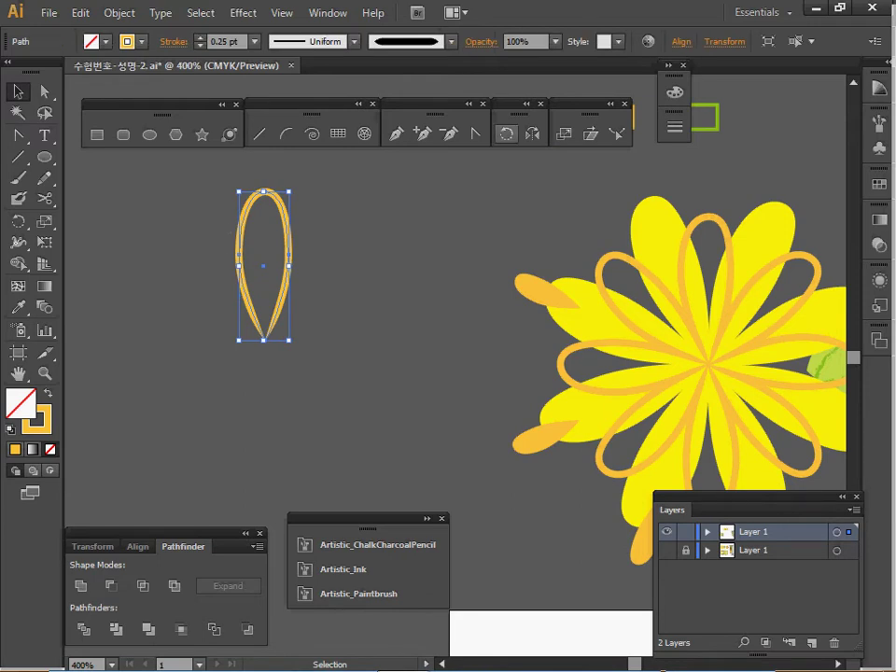
# Rotate copies of the orange petal outline about its bottom tip in 45° increments to form a ring of eight petals
pyautogui.click(506, 134)
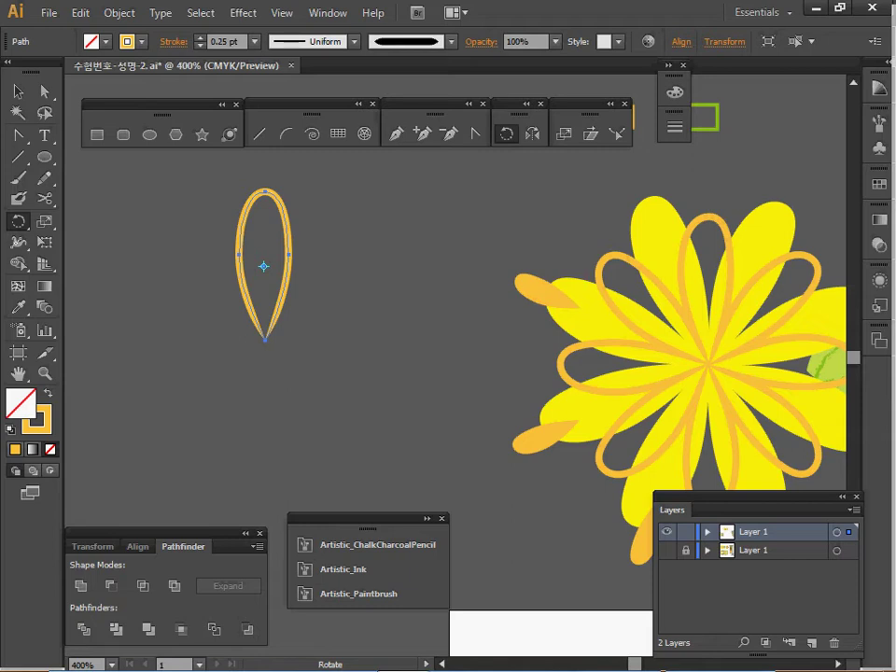
pyautogui.click(265, 340)
pyautogui.moveTo(265, 192); pyautogui.dragTo(125, 221)
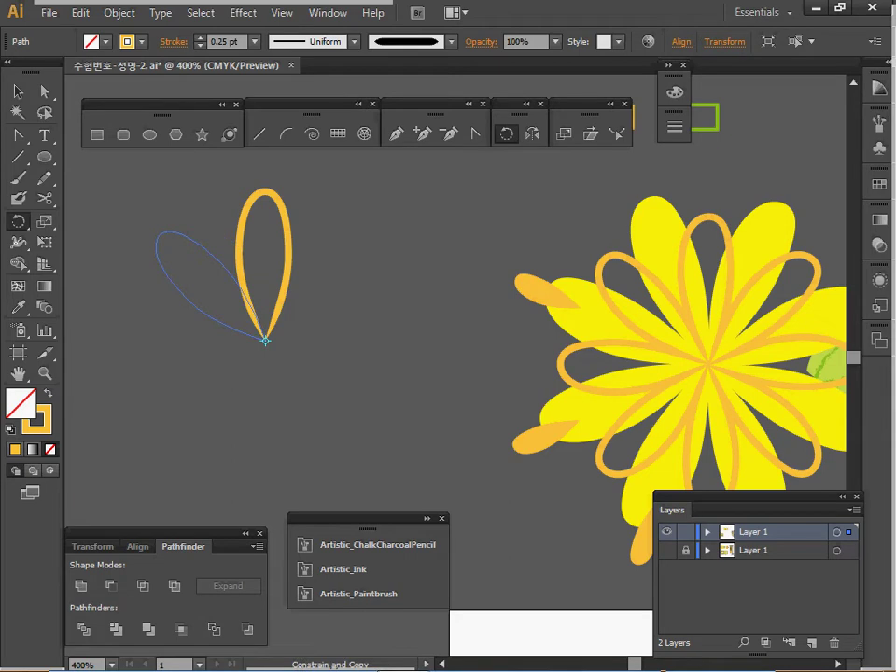
pyautogui.moveTo(125, 221); pyautogui.dragTo(125, 222)
pyautogui.hotkey('ctrl', 'd')
pyautogui.hotkey('ctrl', 'd')
pyautogui.hotkey('ctrl', 'd')
pyautogui.hotkey('ctrl', 'd')
pyautogui.hotkey('ctrl', 'd')
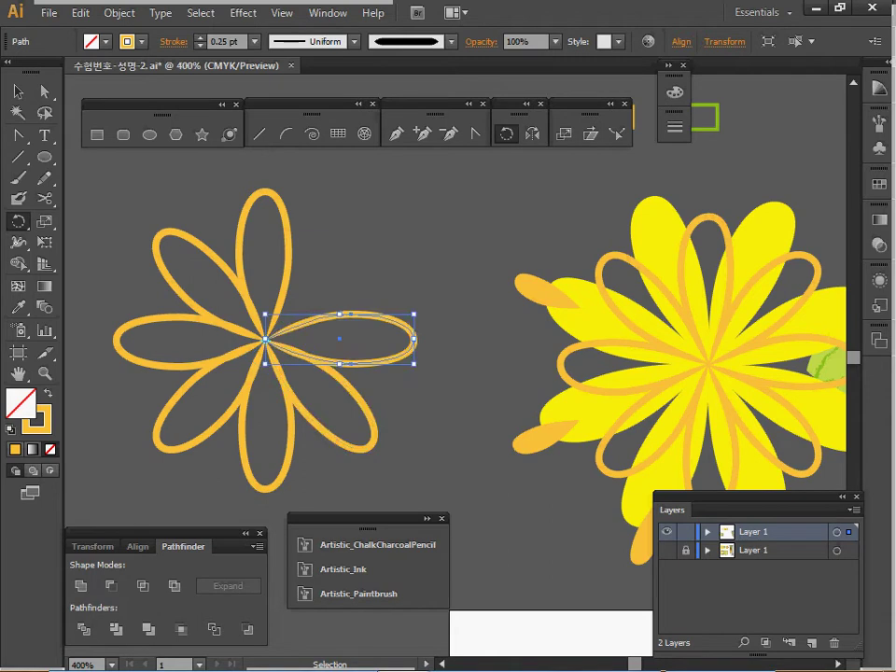
pyautogui.hotkey('ctrl', 'd')
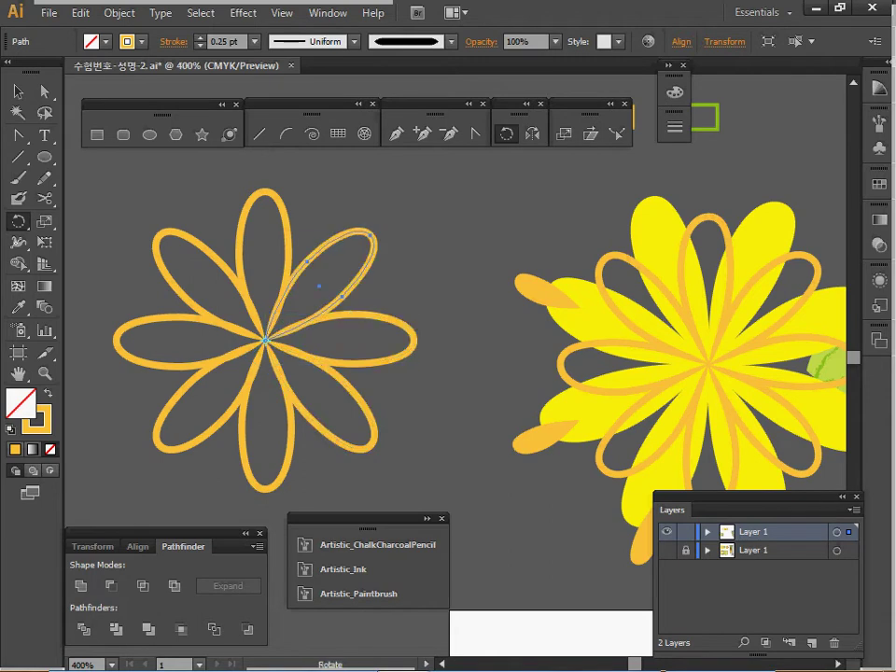
# Select all eight petal outlines and create a copy of them at 120% uniform scale
pyautogui.press('ctrl')
pyautogui.hotkey('ctrl', 'a')
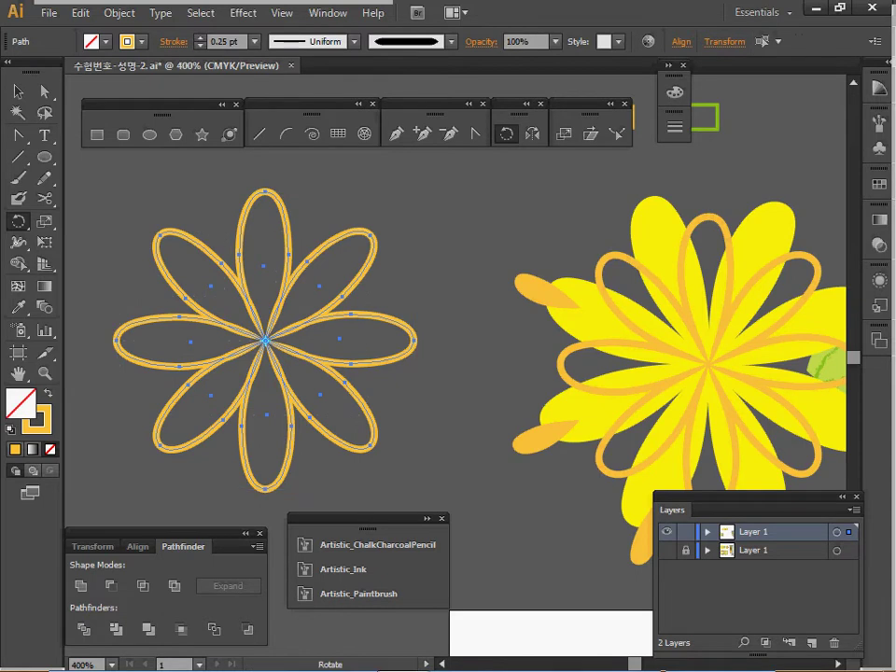
pyautogui.doubleClick(44, 222)
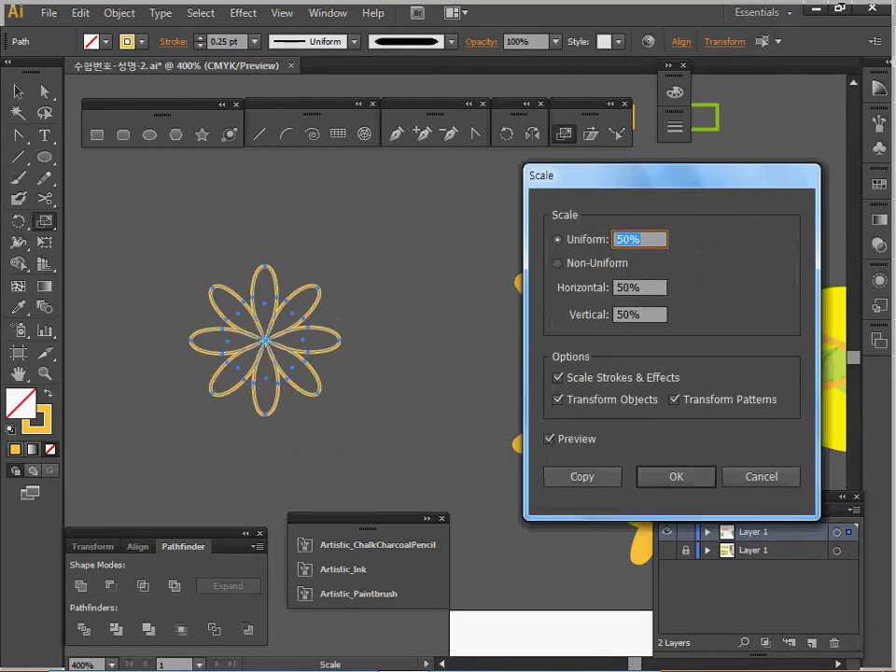
pyautogui.write('1120')
pyautogui.press('BackSpace')
pyautogui.press('BackSpace')
pyautogui.press('BackSpace')
pyautogui.press('BackSpace')
pyautogui.write('120')
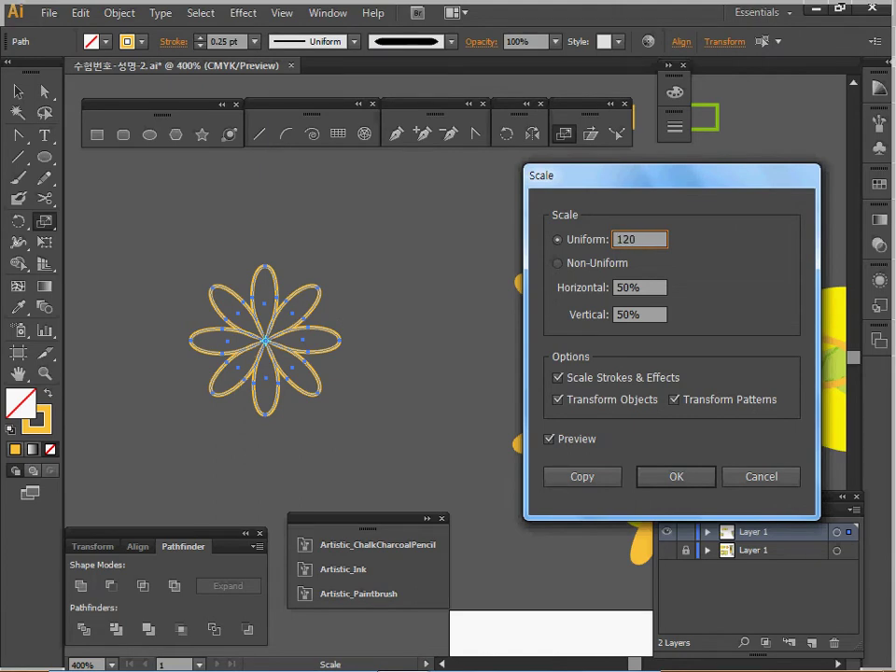
pyautogui.press('Return')
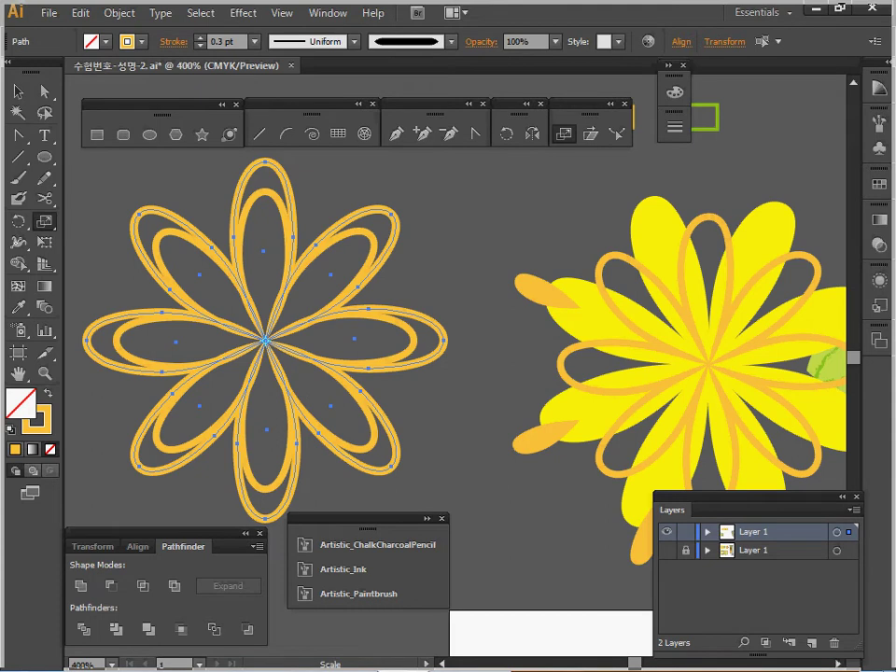
# Give the enlarged petals the reference flower's yellow fill with the Eyedropper and send them to the back
pyautogui.press('i')
pyautogui.click(597, 318)
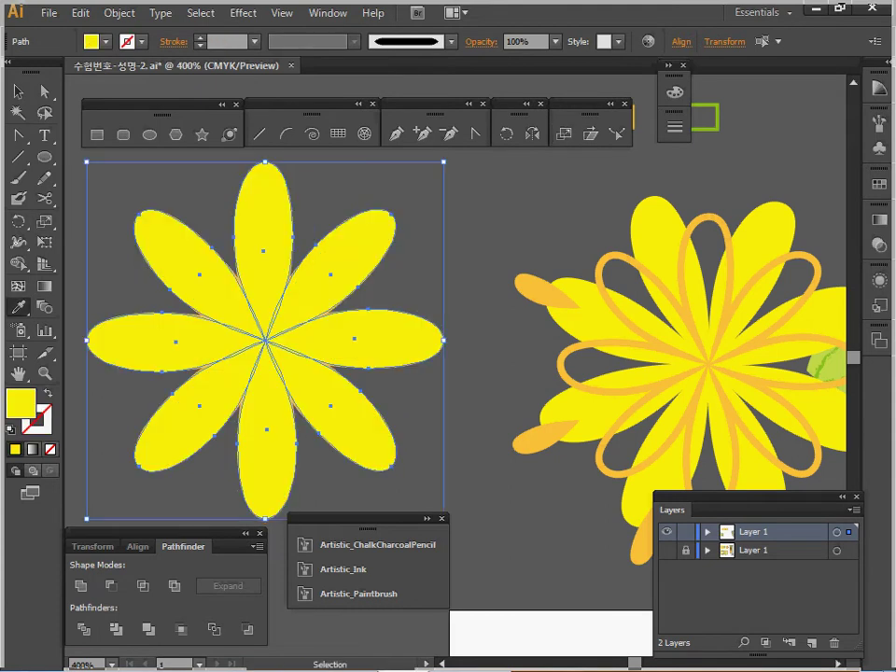
pyautogui.hotkey('ctrl', 'shift', '[')
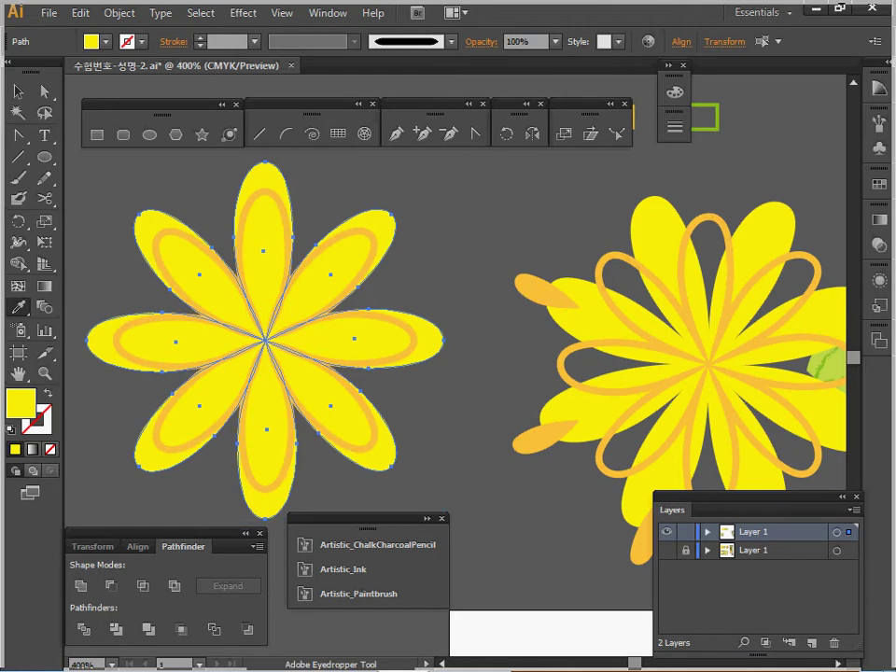
# Rotate the yellow petals by 20° so they sit between the orange outlines, and deselect them
pyautogui.doubleClick(506, 133)
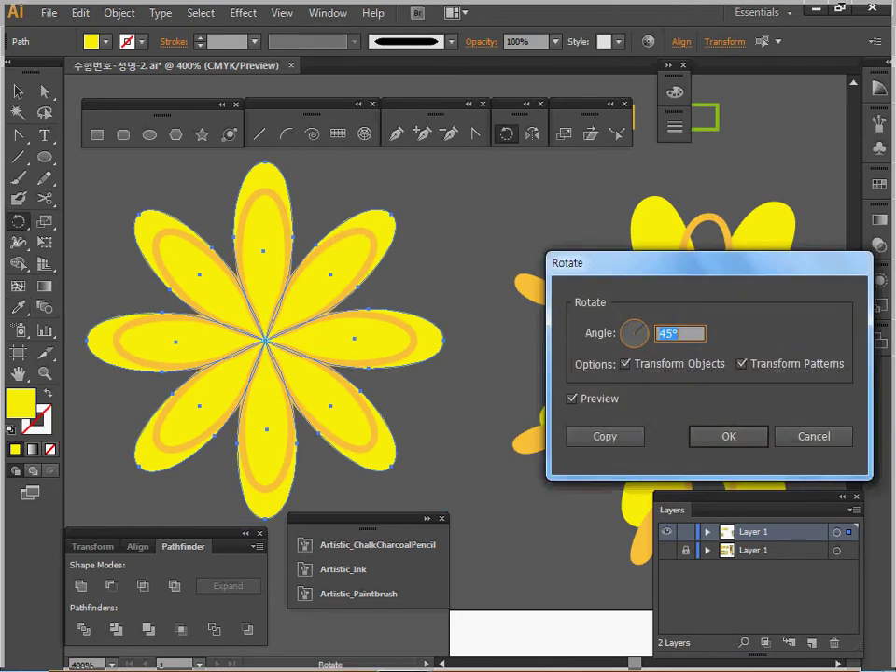
pyautogui.write('20')
pyautogui.press('Return')
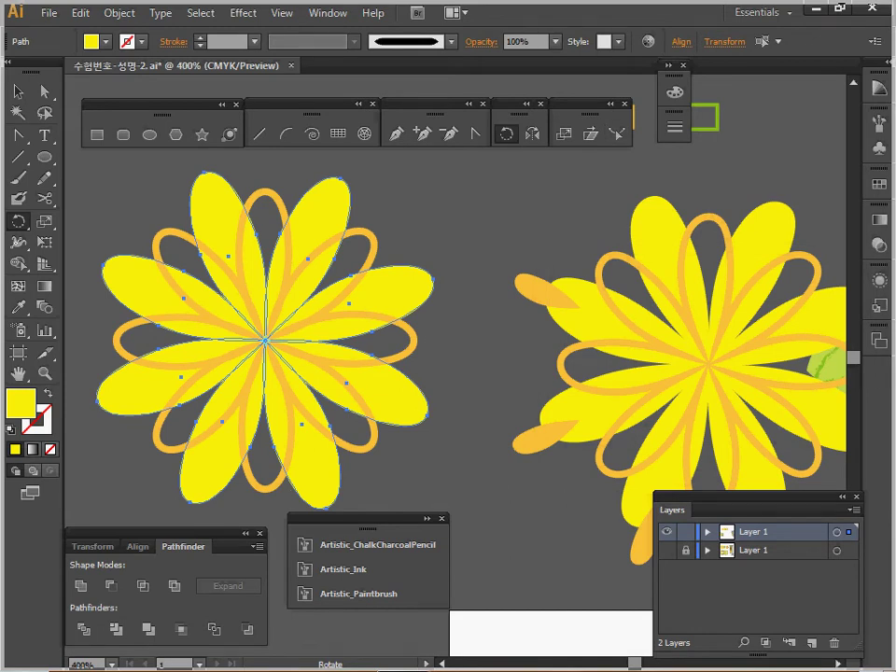
pyautogui.moveTo(265, 341); pyautogui.dragTo(342, 333)
pyautogui.hotkey('ctrl', 'shift', 'a')
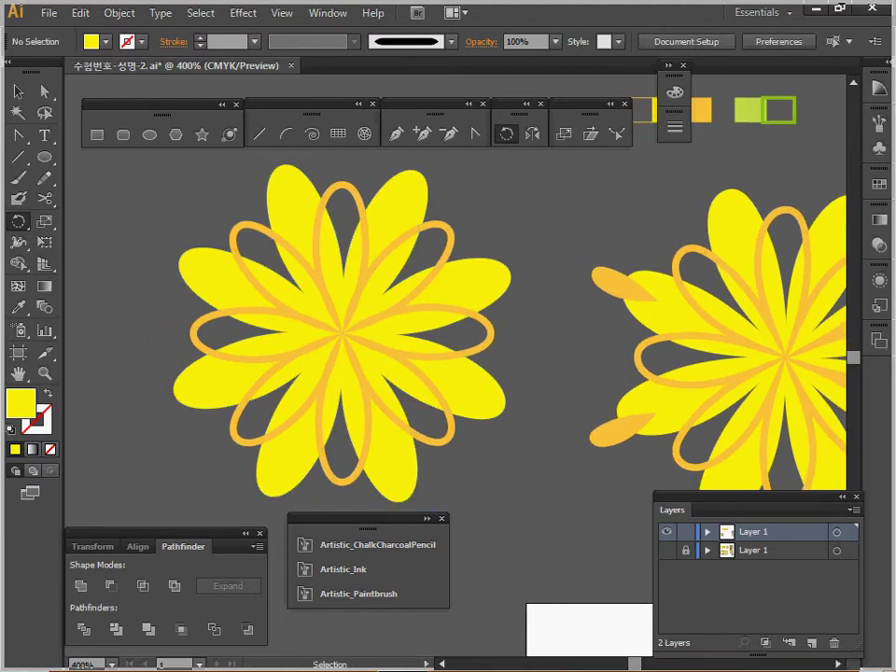
# Create a copy of the new flower's upper-left yellow petal at 40% uniform scale
pyautogui.keyDown('ctrl'); pyautogui.click(251, 284); pyautogui.keyUp('ctrl')
pyautogui.moveTo(250, 284); pyautogui.dragTo(298, 306)
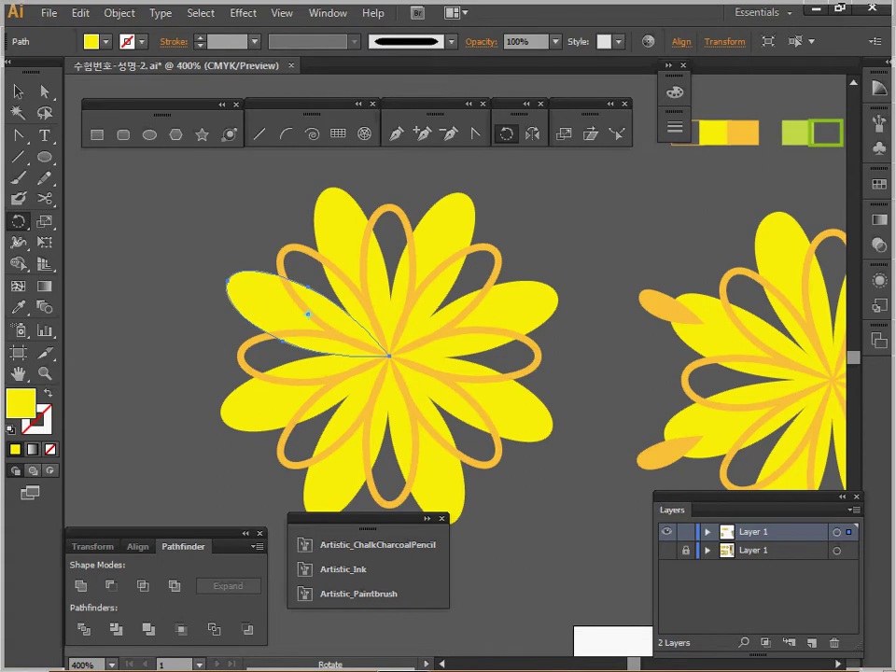
pyautogui.doubleClick(563, 134)
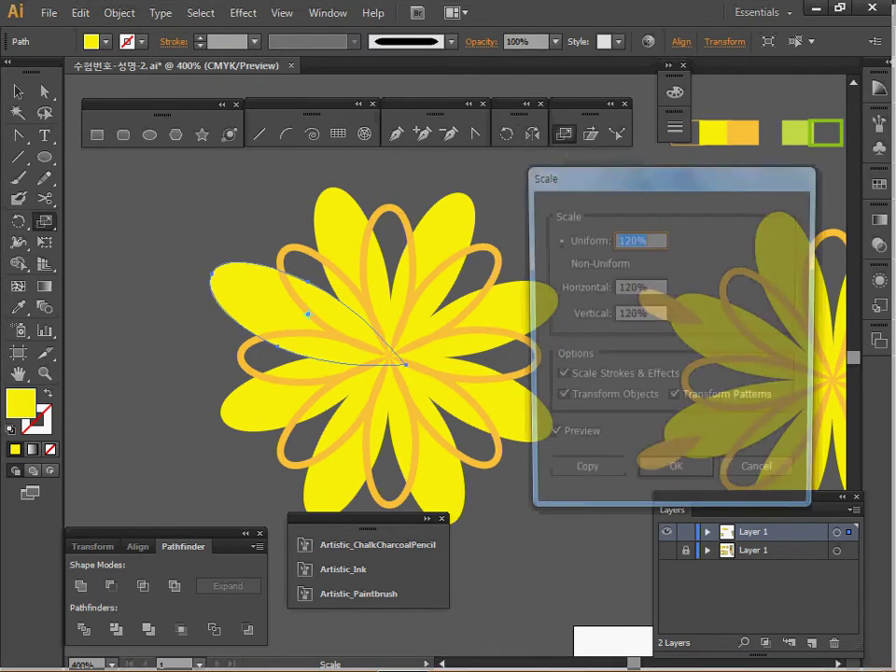
pyautogui.write('40')
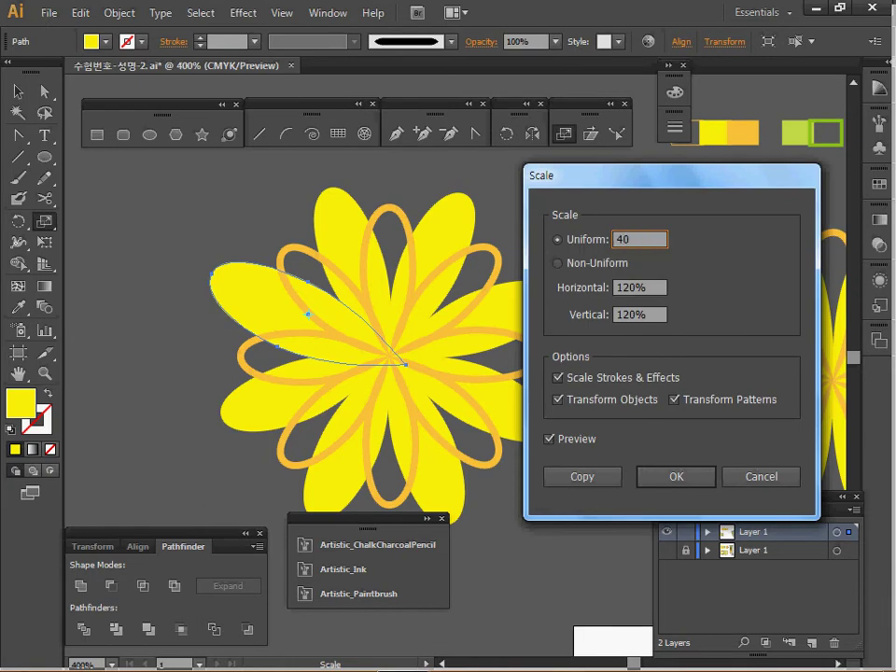
pyautogui.press('Return')
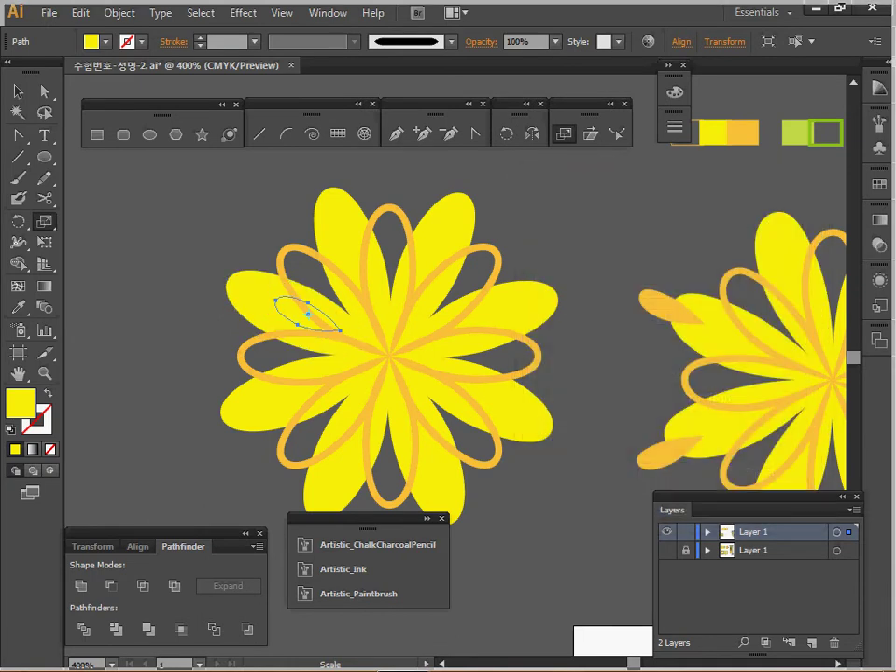
# Move the small petal copy beyond the yellow petal's outer tip and fill it with orange sampled from the colour swatches
pyautogui.press('v')
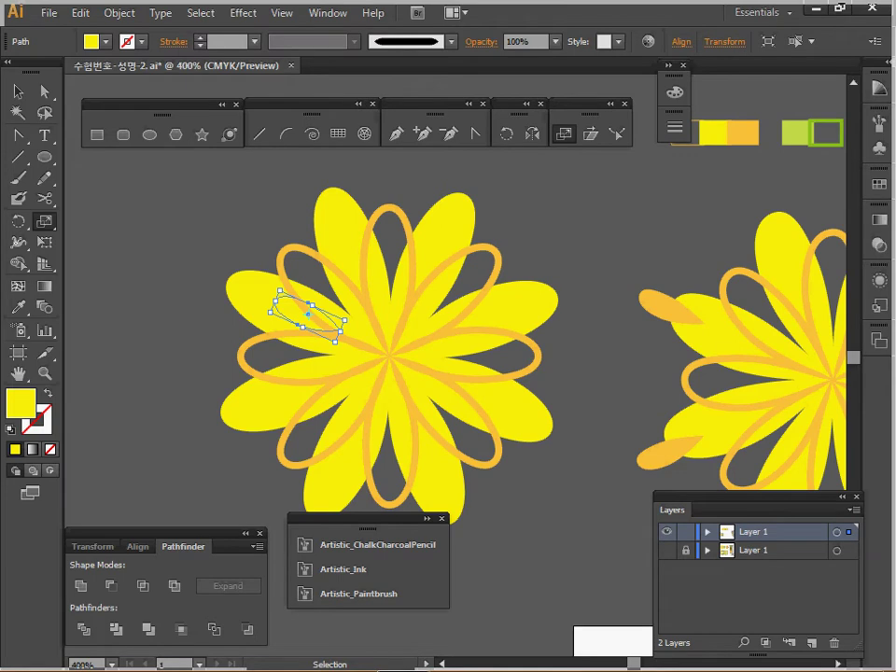
pyautogui.moveTo(308, 315); pyautogui.dragTo(215, 275)
pyautogui.press('i')
pyautogui.click(743, 133)
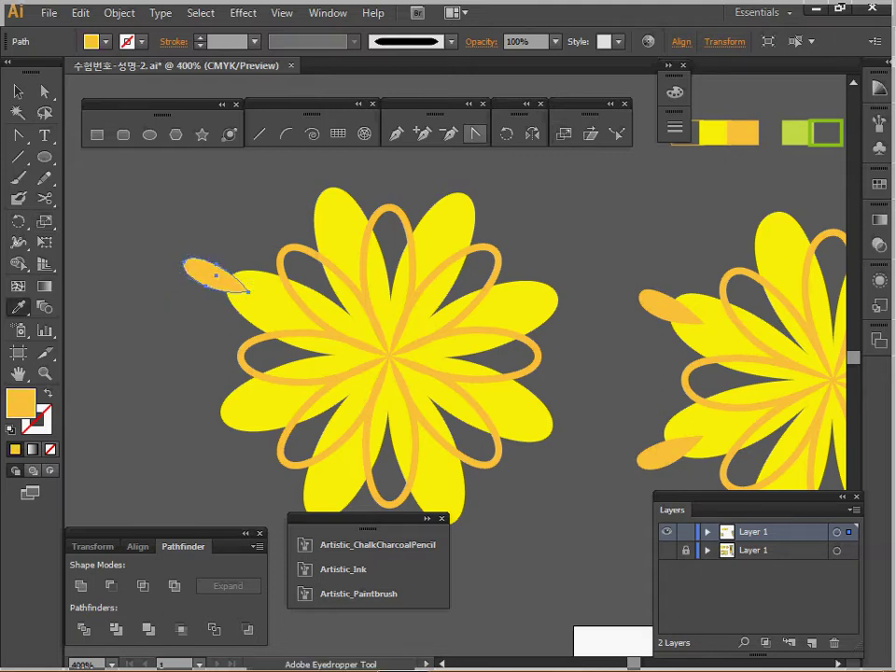
# Nudge the small orange petal inward over the yellow petal's tip and set the rotation pivot at the flower's centre
pyautogui.click(506, 134)
pyautogui.moveTo(448, 271); pyautogui.dragTo(378, 223)
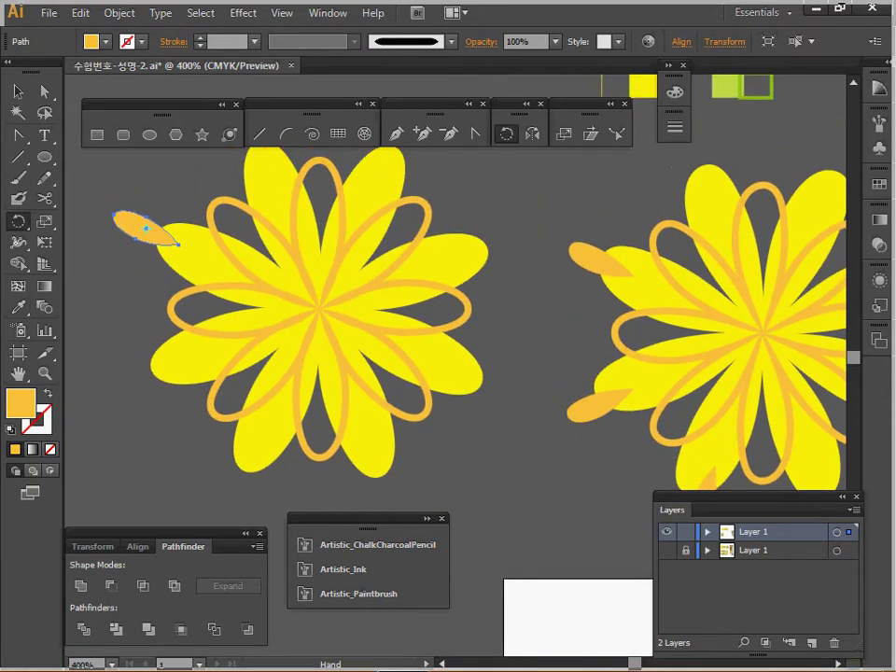
pyautogui.press('ctrl')
pyautogui.moveTo(145, 228); pyautogui.dragTo(156, 231)
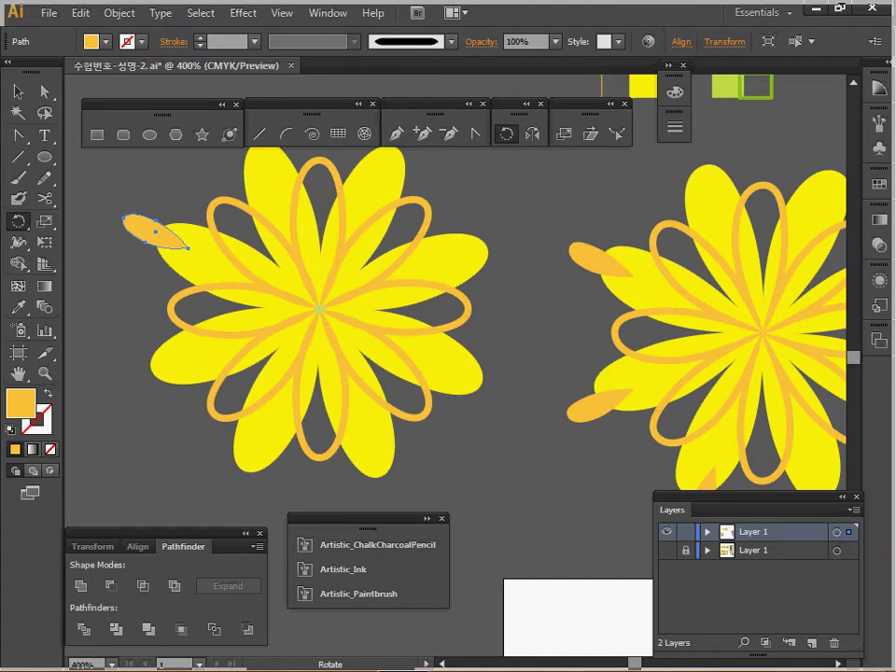
# Make two rotated copies of the small orange petal about the flower's centre, at the tips of the next two yellow petals
pyautogui.moveTo(156, 232); pyautogui.dragTo(185, 365)
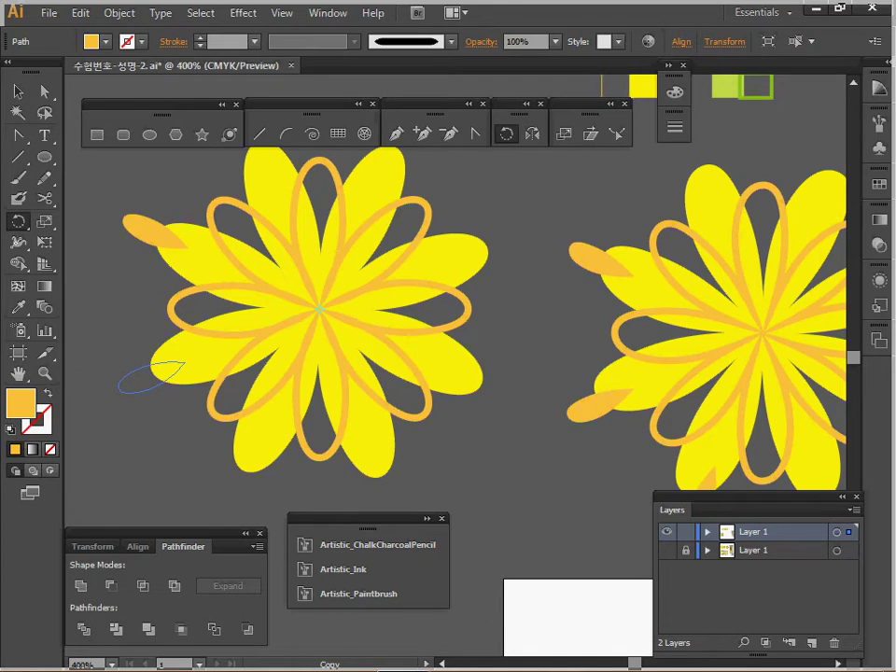
pyautogui.moveTo(185, 363); pyautogui.dragTo(185, 362)
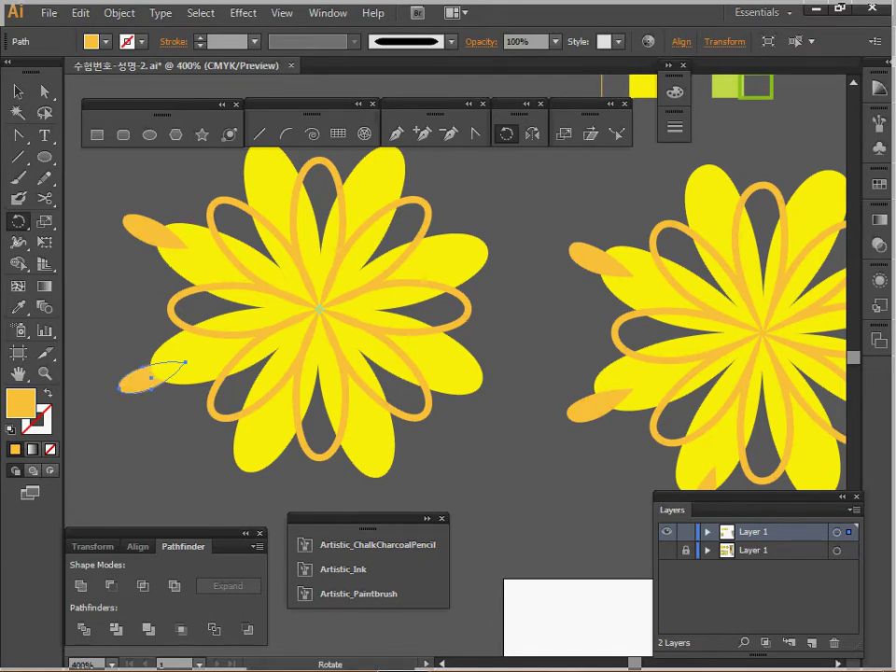
pyautogui.press('v')
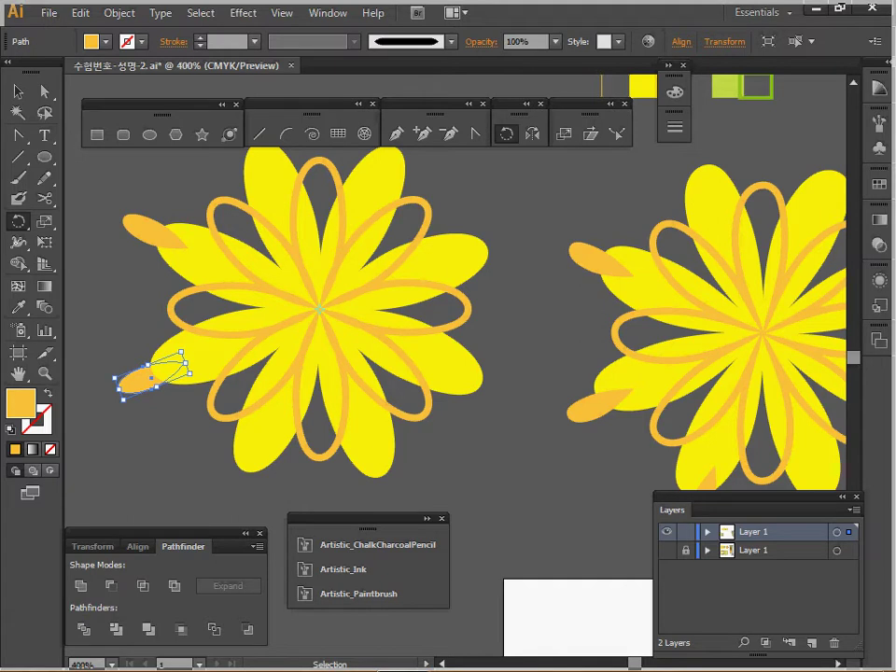
pyautogui.hotkey('ctrl', 'd')
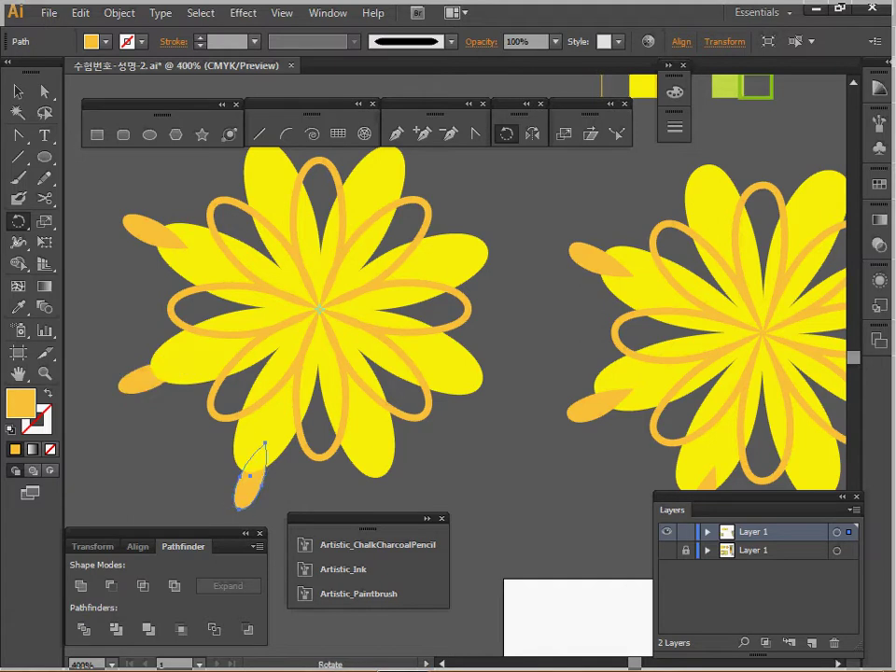
# Bring the two copied small orange petals to the front, deselect them and save the document
pyautogui.press('v')
pyautogui.keyDown('shift'); pyautogui.click(136, 378); pyautogui.keyUp('shift')
pyautogui.press('r')
pyautogui.rightClick(133, 382)
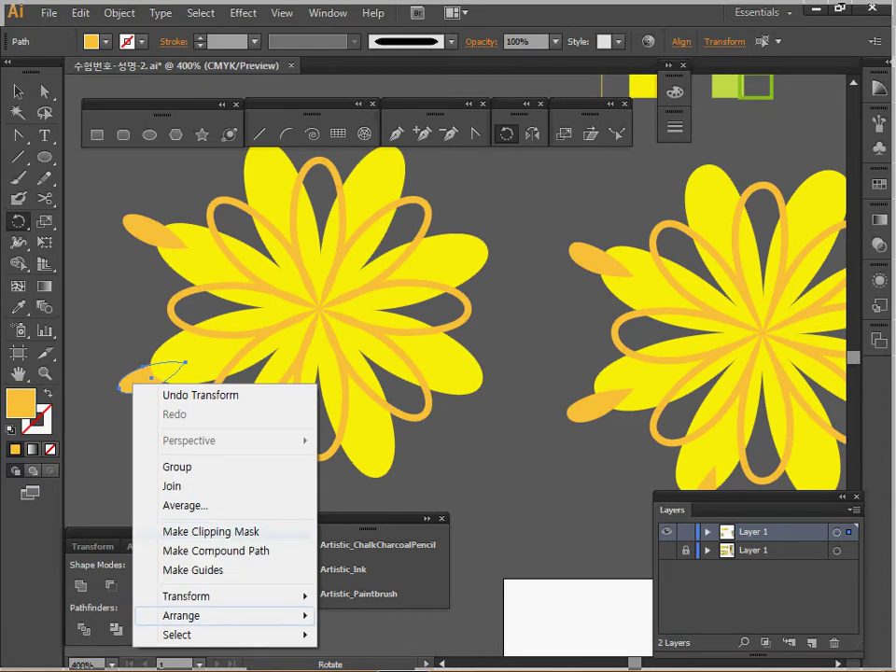
pyautogui.moveTo(183, 616)
pyautogui.click(376, 531)
pyautogui.hotkey('ctrl', 'shift', 'a')
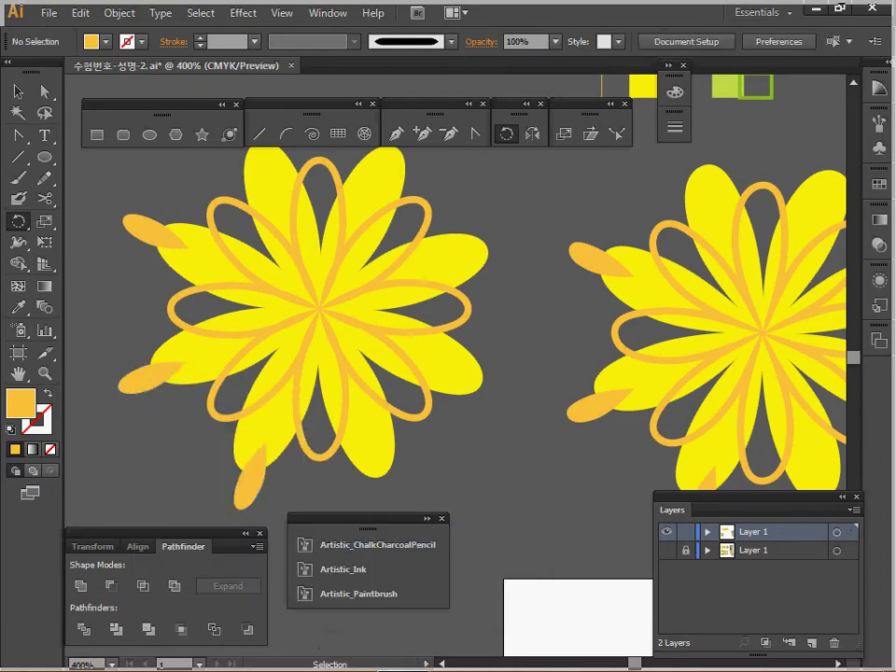
pyautogui.hotkey('ctrl', 's')
# Select the new flower's eight orange brushed petal outlines and expand their appearance into filled shapes
pyautogui.press('space')
pyautogui.moveTo(448, 308); pyautogui.dragTo(356, 362)
pyautogui.hotkey('ctrl', 'space')
pyautogui.keyDown('ctrl'); pyautogui.keyDown('alt'); pyautogui.click(438, 361); pyautogui.keyUp('alt'); pyautogui.keyUp('ctrl')
pyautogui.press('space')
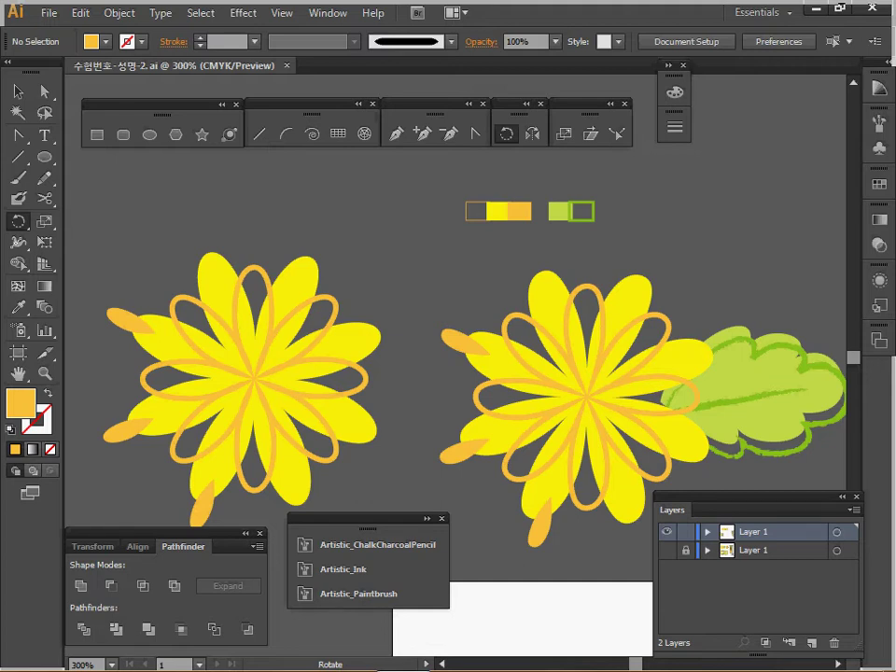
pyautogui.keyDown('ctrl'); pyautogui.click(311, 348); pyautogui.keyUp('ctrl')
pyautogui.moveTo(313, 349); pyautogui.dragTo(222, 268)
pyautogui.press('ctrl')
pyautogui.keyDown('ctrl'); pyautogui.click(310, 216); pyautogui.keyUp('ctrl')
pyautogui.keyDown('ctrl'); pyautogui.keyDown('shift'); pyautogui.click(230, 233); pyautogui.keyUp('shift'); pyautogui.keyUp('ctrl')
pyautogui.keyDown('ctrl'); pyautogui.keyDown('shift'); pyautogui.click(347, 232); pyautogui.keyUp('shift'); pyautogui.keyUp('ctrl')
pyautogui.keyDown('ctrl'); pyautogui.keyDown('shift'); pyautogui.click(381, 300); pyautogui.keyUp('shift'); pyautogui.keyUp('ctrl')
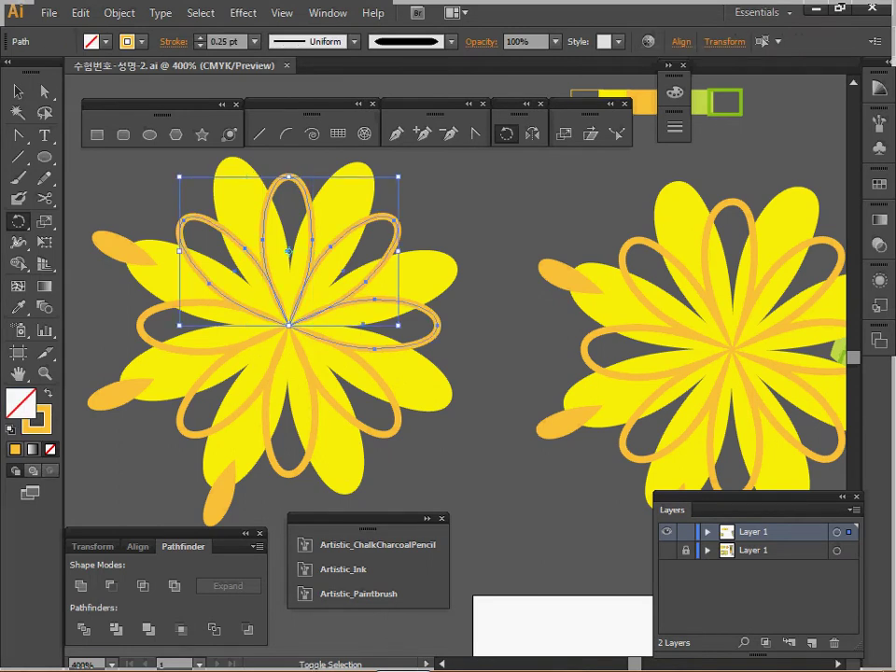
pyautogui.keyDown('ctrl'); pyautogui.keyDown('shift'); pyautogui.click(372, 371); pyautogui.keyUp('shift'); pyautogui.keyUp('ctrl')
pyautogui.keyDown('ctrl'); pyautogui.keyDown('shift'); pyautogui.click(315, 411); pyautogui.keyUp('shift'); pyautogui.keyUp('ctrl')
pyautogui.keyDown('ctrl'); pyautogui.keyDown('shift'); pyautogui.click(246, 405); pyautogui.keyUp('shift'); pyautogui.keyUp('ctrl')
pyautogui.keyDown('ctrl'); pyautogui.keyDown('shift'); pyautogui.click(149, 316); pyautogui.keyUp('shift'); pyautogui.keyUp('ctrl')
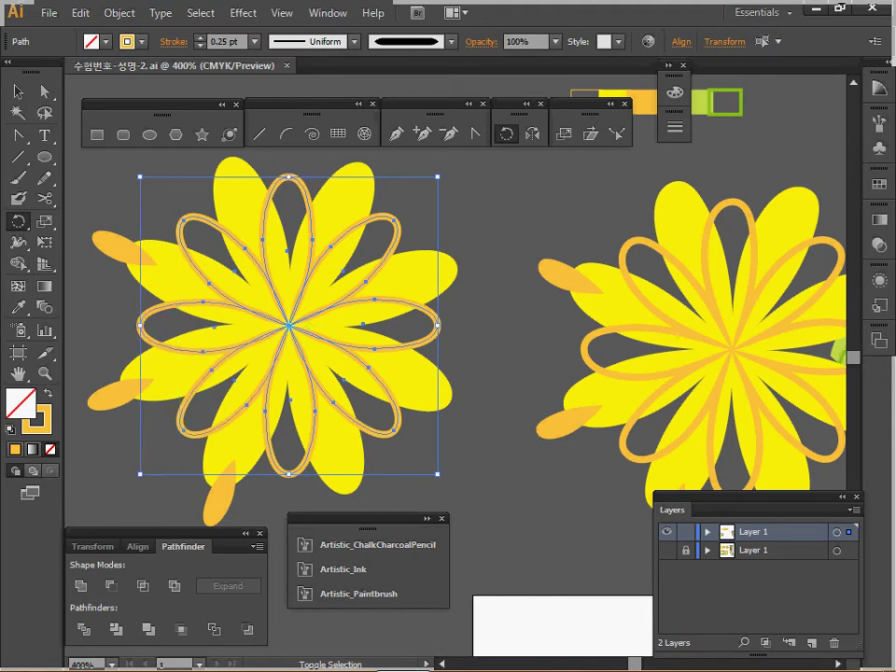
pyautogui.click(120, 13)
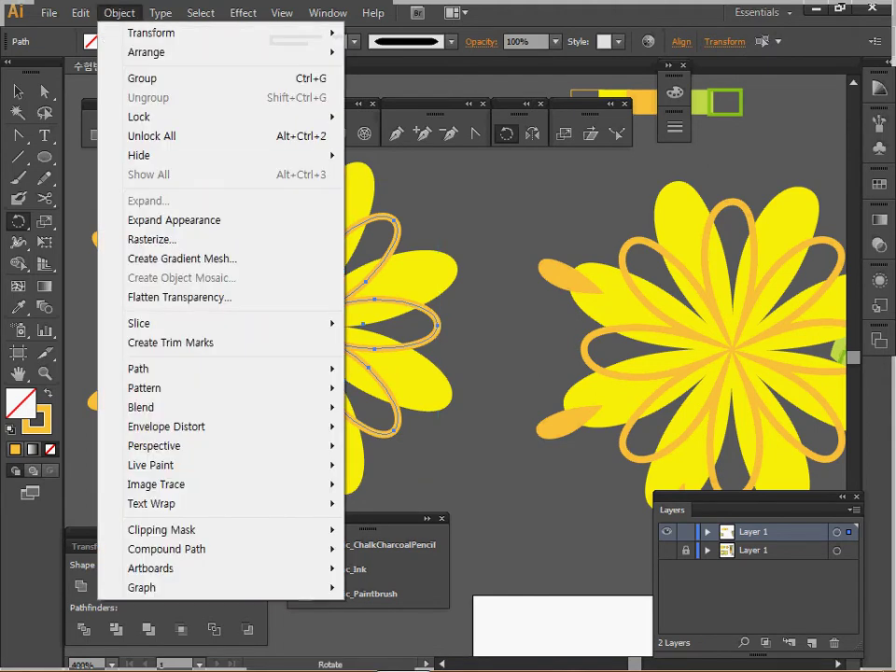
pyautogui.click(174, 220)
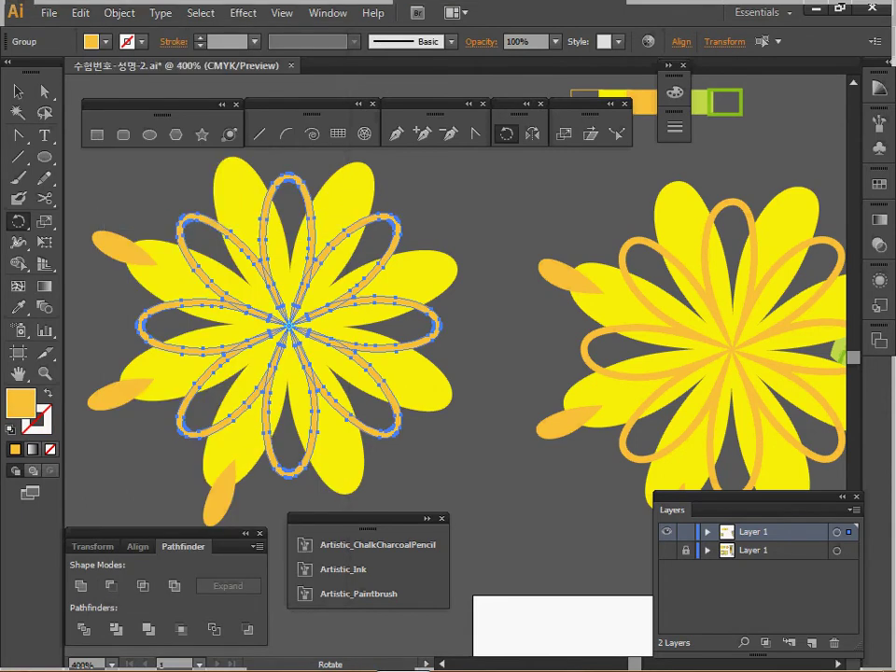
# Duplicate the light green leaf shape from the reference illustration onto the right side of the new flower
pyautogui.keyDown('ctrl'); pyautogui.click(504, 242); pyautogui.keyUp('ctrl')
pyautogui.moveTo(504, 243); pyautogui.dragTo(342, 273)
pyautogui.keyDown('ctrl'); pyautogui.keyDown('alt'); pyautogui.click(342, 273); pyautogui.keyUp('alt'); pyautogui.keyUp('ctrl')
pyautogui.moveTo(644, 387); pyautogui.dragTo(564, 404)
pyautogui.keyDown('ctrl'); pyautogui.click(625, 410); pyautogui.keyUp('ctrl')
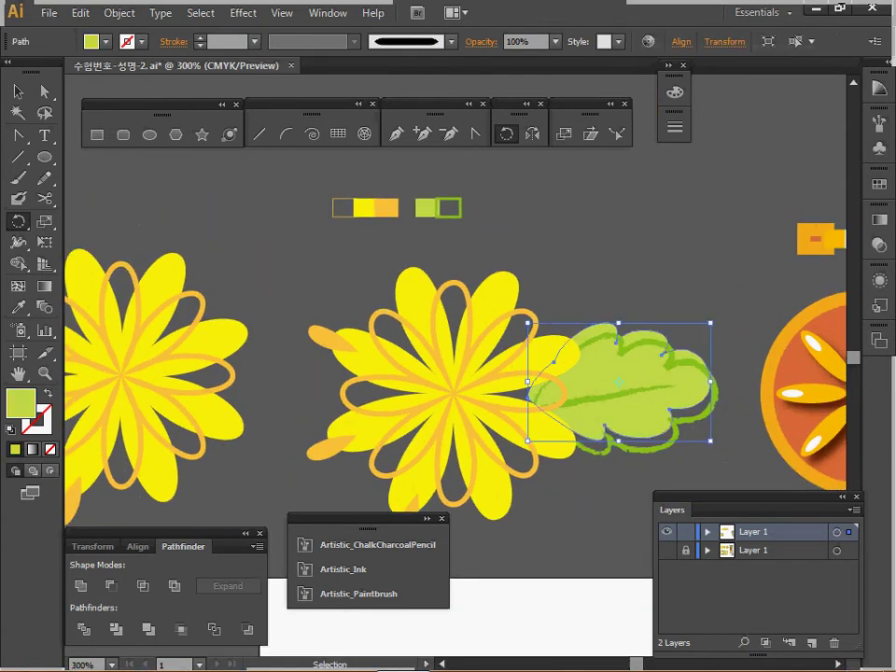
pyautogui.moveTo(625, 411); pyautogui.dragTo(391, 390)
pyautogui.moveTo(337, 457); pyautogui.dragTo(117, 289)
pyautogui.moveTo(172, 324); pyautogui.dragTo(116, 306)
pyautogui.hotkey('ctrl', 'z')
pyautogui.moveTo(126, 180); pyautogui.dragTo(399, 468)
pyautogui.moveTo(313, 364); pyautogui.dragTo(218, 367)
# Shift the copied green leaf to the right so only its pointed end overlaps the new flower's petals
pyautogui.keyDown('ctrl'); pyautogui.click(427, 342); pyautogui.keyUp('ctrl')
pyautogui.moveTo(427, 341); pyautogui.dragTo(408, 345)
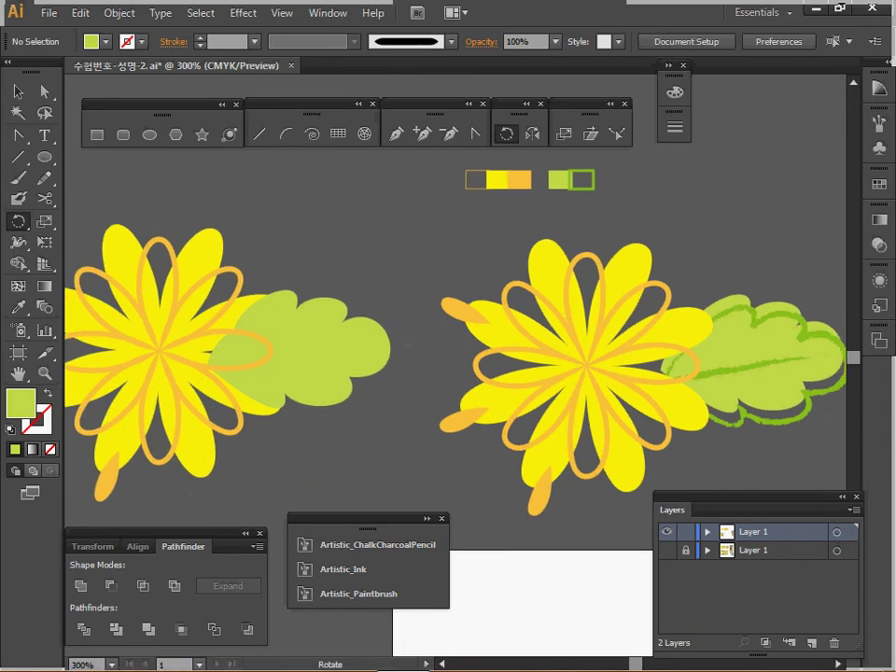
pyautogui.moveTo(308, 350); pyautogui.dragTo(347, 350)
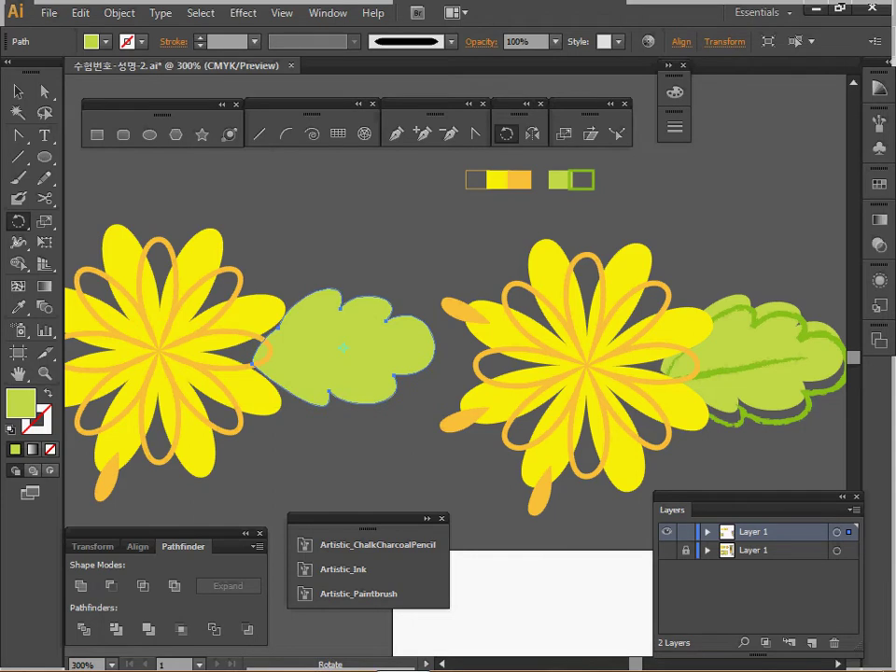
# Duplicate the new flower's light green leaf slightly below the original and give the copy the reference swatch's darker green outline with no fill
pyautogui.press('ctrl')
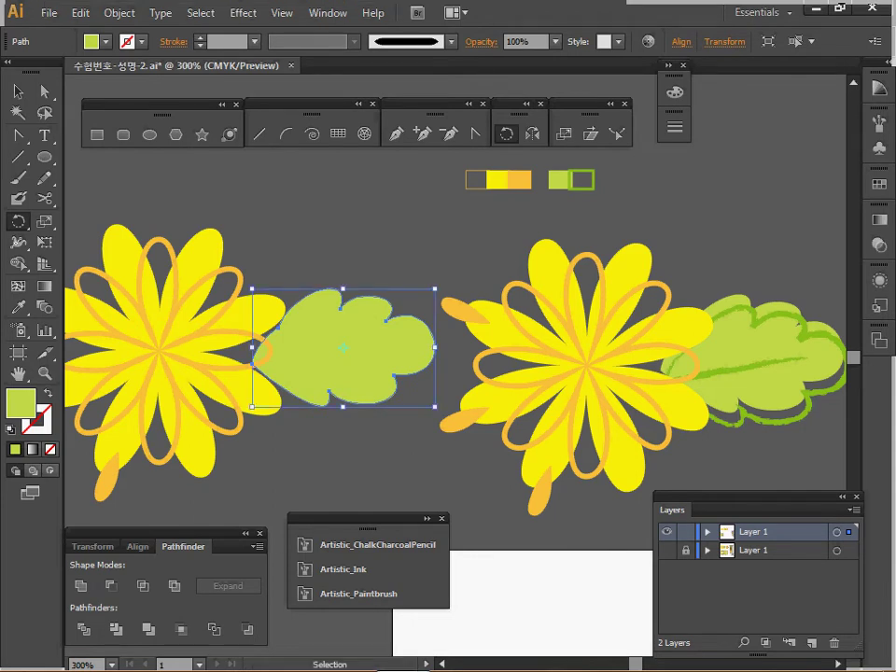
pyautogui.moveTo(344, 348); pyautogui.dragTo(342, 362)
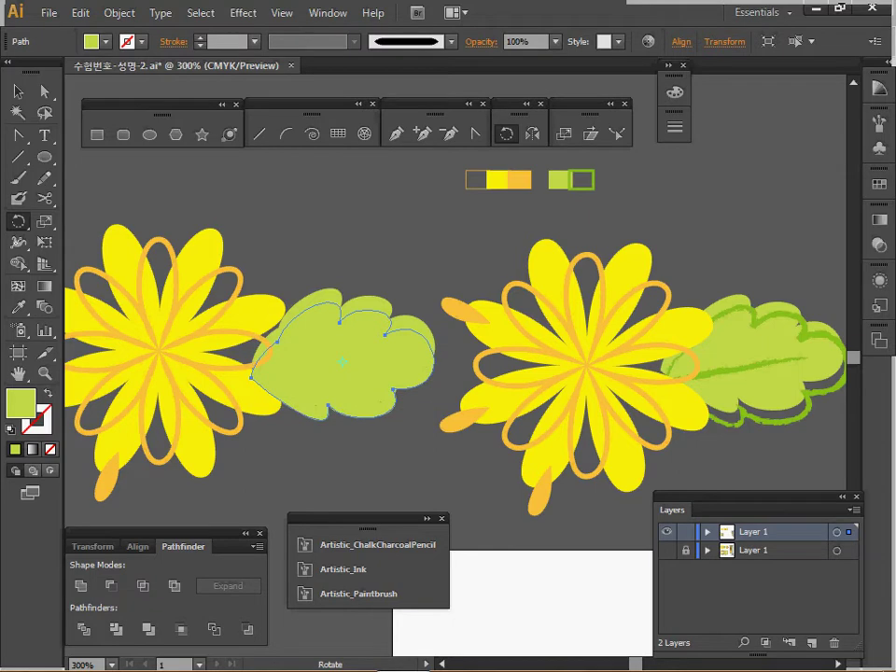
pyautogui.press('i')
pyautogui.click(581, 188)
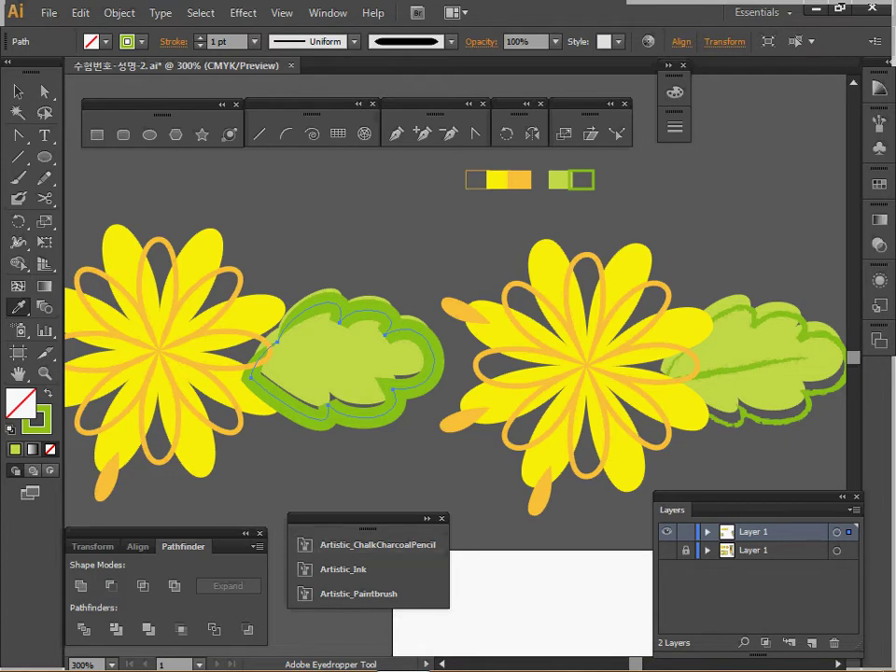
# Apply the Charcoal - Pencil brush from the Artistic_ChalkCharcoalPencil library to the green leaf outline and close the brush library
pyautogui.click(426, 518)
pyautogui.moveTo(425, 519); pyautogui.dragTo(424, 449)
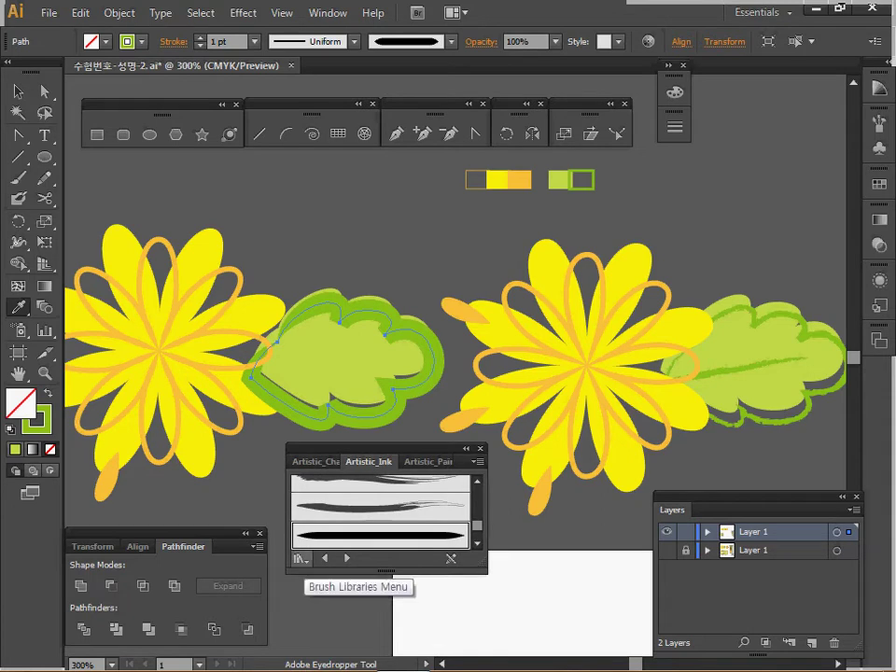
pyautogui.click(299, 558)
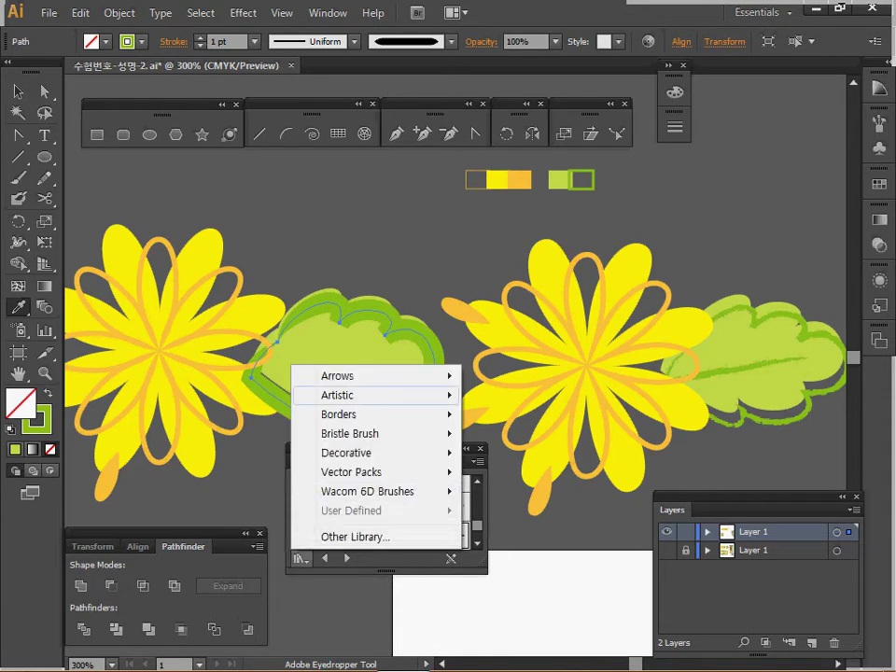
pyautogui.moveTo(355, 395)
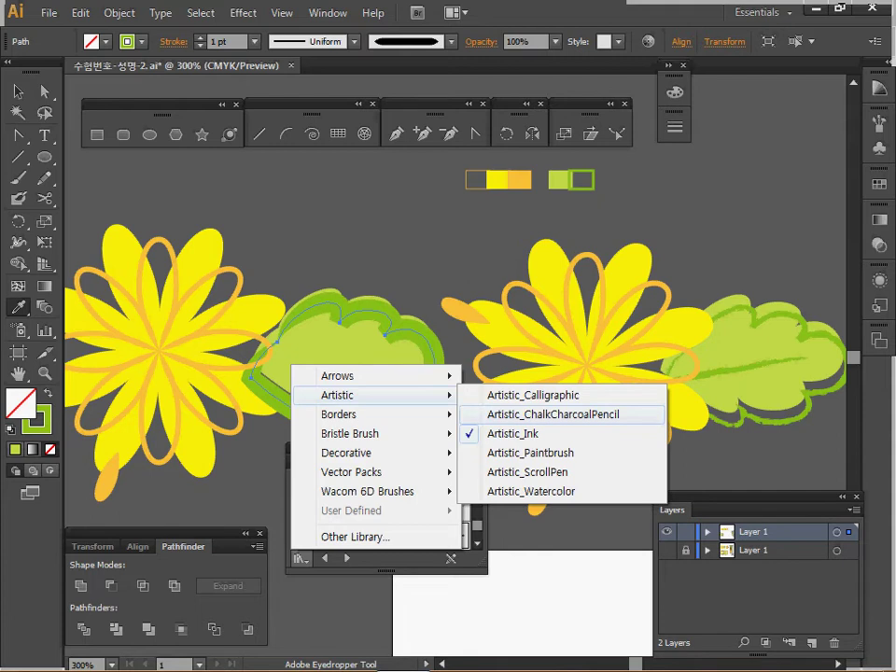
pyautogui.click(552, 413)
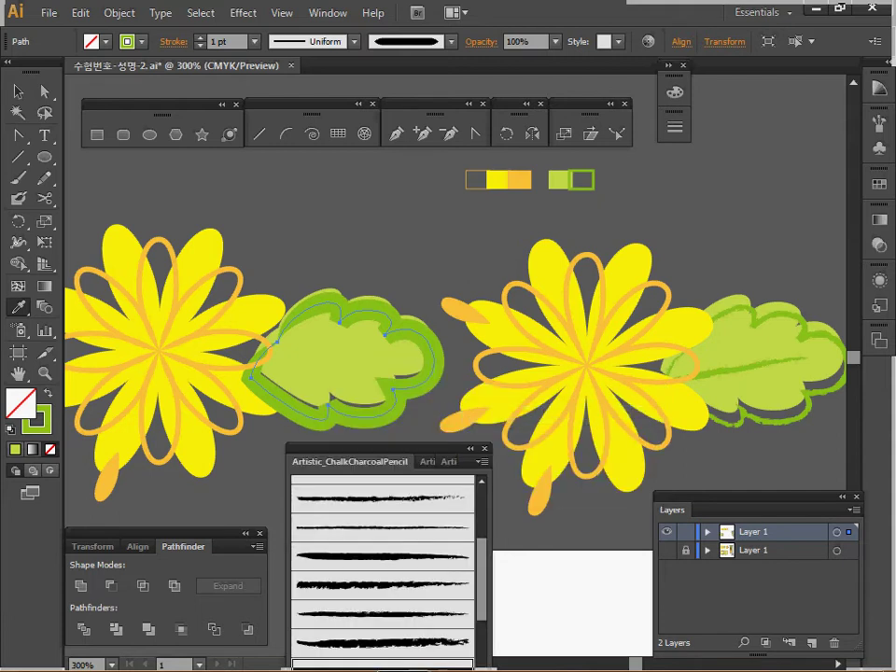
pyautogui.moveTo(374, 449); pyautogui.dragTo(491, 325)
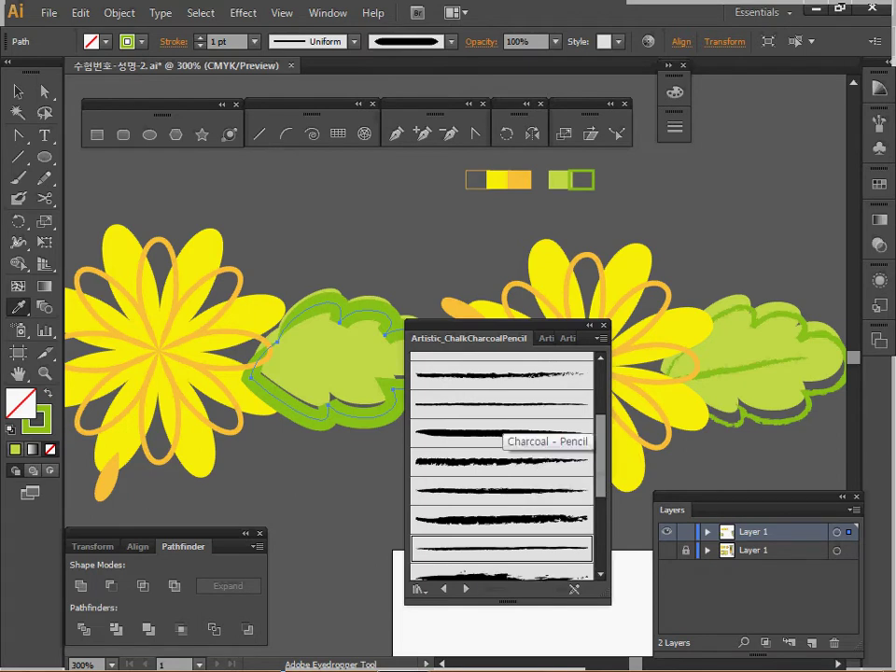
pyautogui.click(501, 404)
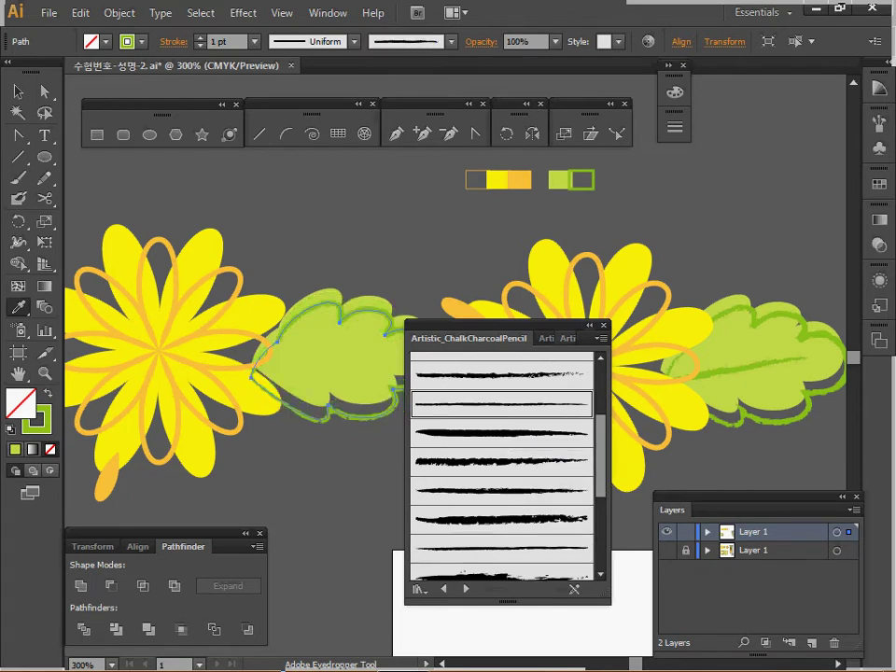
pyautogui.click(604, 325)
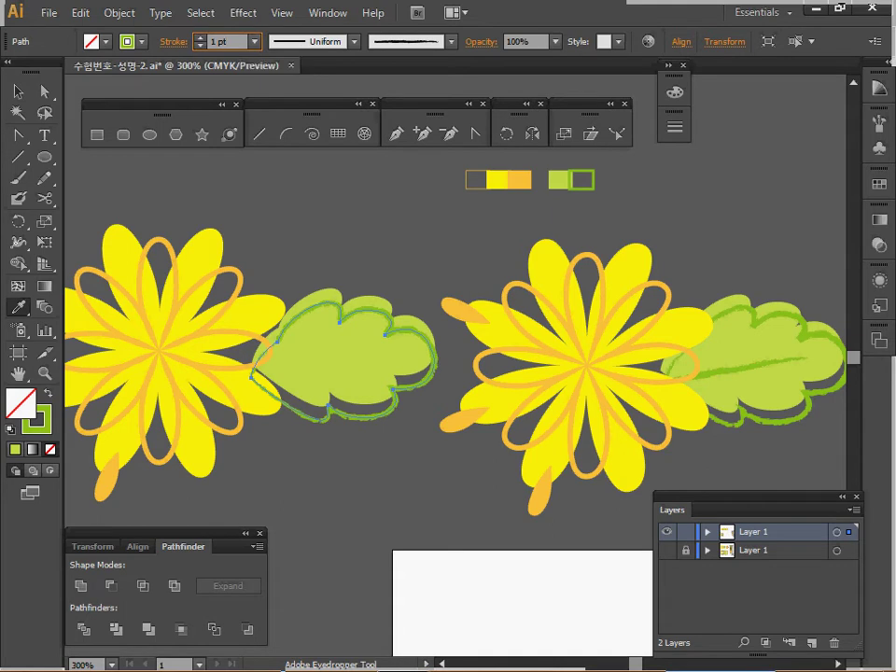
# Paint a dark green central vein with the Paintbrush from the leaf's pointed base towards its rounded end
pyautogui.keyDown('ctrl'); pyautogui.click(347, 222); pyautogui.keyUp('ctrl')
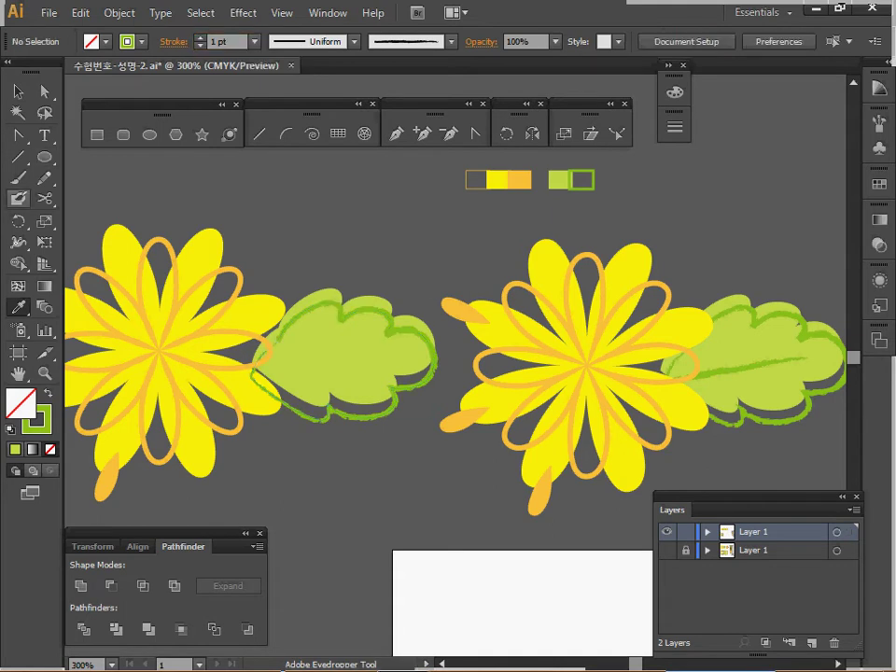
pyautogui.press('b')
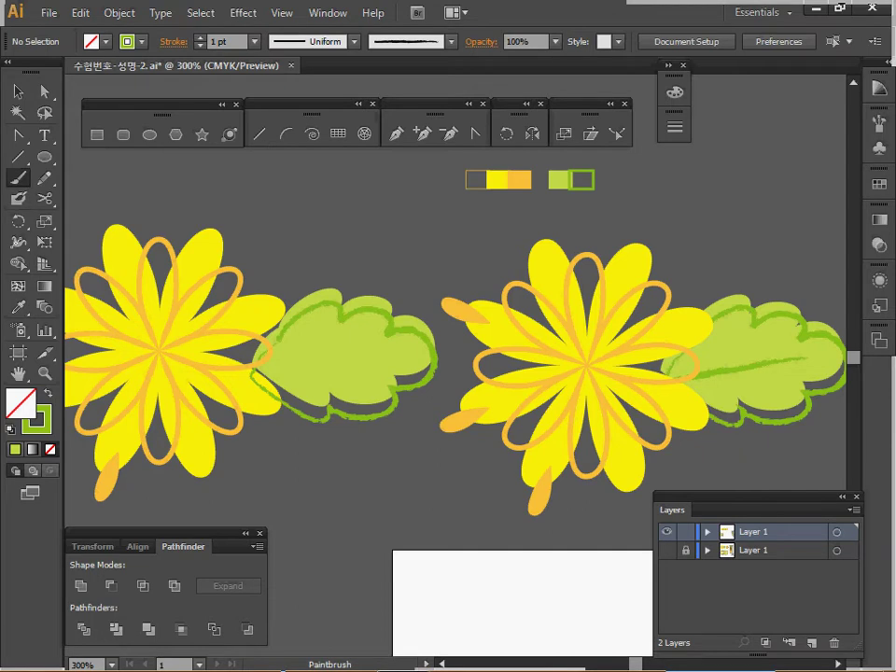
pyautogui.moveTo(254, 373); pyautogui.dragTo(385, 352)
# Send the leaf shape, outline and vein behind the new flower and shift them slightly left under the petals
pyautogui.press('ctrl')
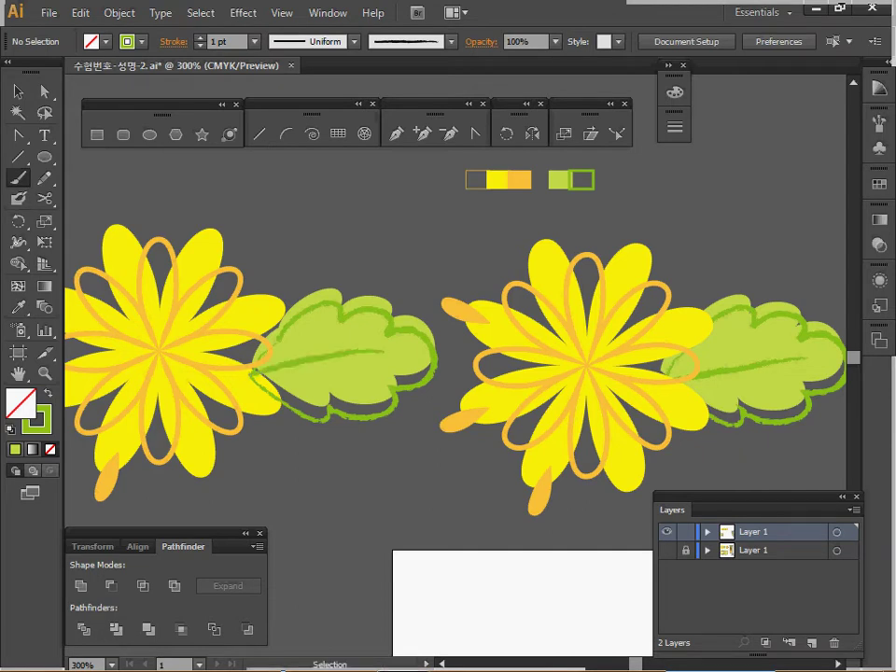
pyautogui.moveTo(310, 249); pyautogui.dragTo(362, 406)
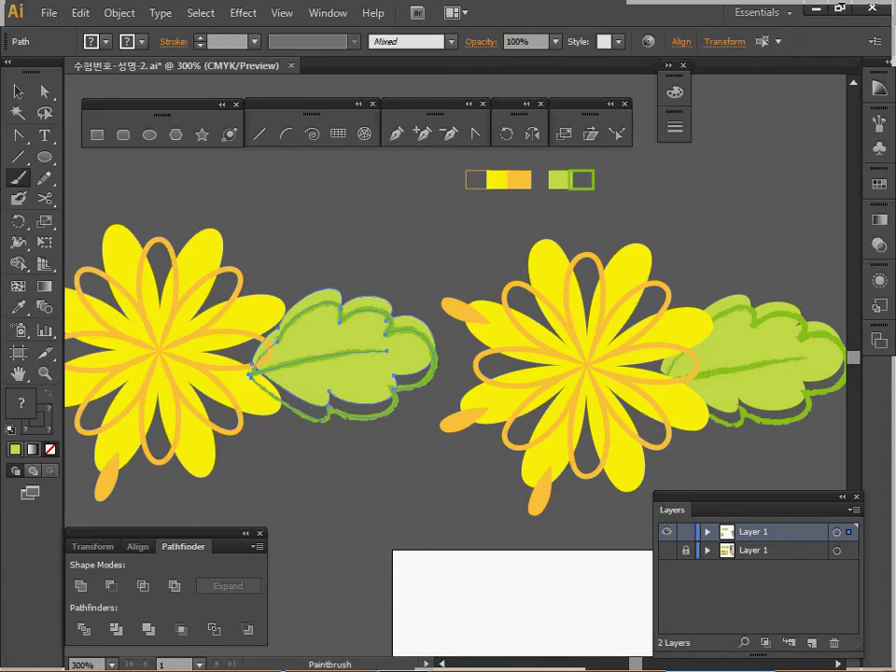
pyautogui.rightClick(329, 339)
pyautogui.moveTo(401, 570)
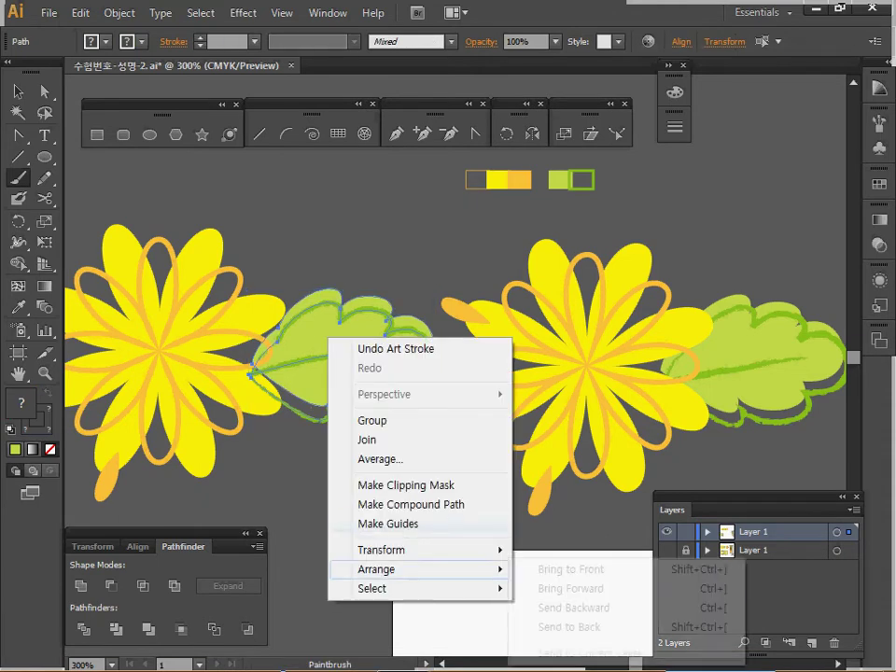
pyautogui.click(570, 627)
pyautogui.press('ctrl')
pyautogui.moveTo(338, 359)
pyautogui.mouseDown()
pyautogui.moveTo(308, 360)
pyautogui.moveTo(334, 362)
pyautogui.mouseUp()
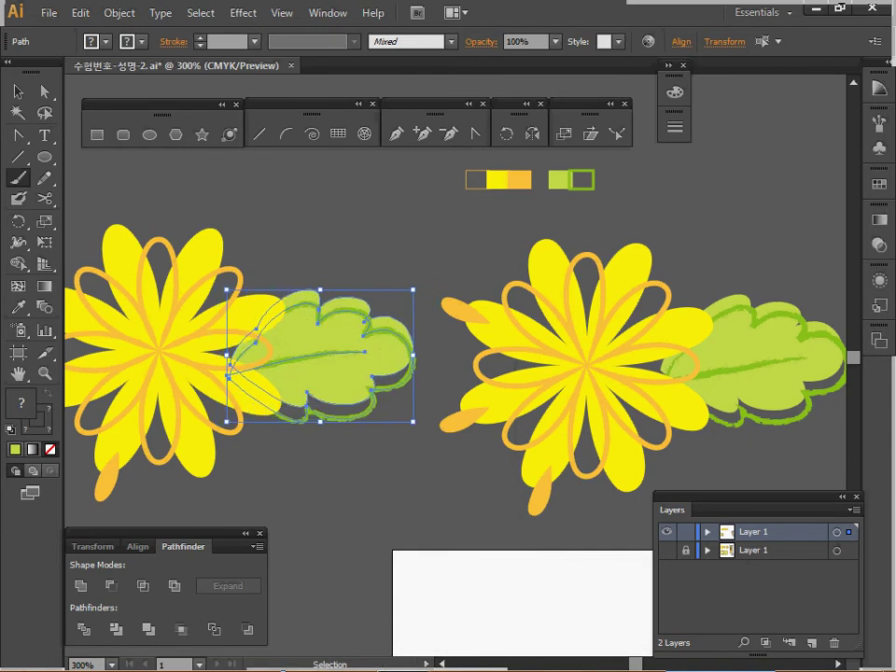
# Deselect the finished leaf and save the document
pyautogui.hotkey('ctrl', 'shift', 'a')
pyautogui.keyDown('ctrl'); pyautogui.keyDown('alt'); pyautogui.click(350, 452); pyautogui.keyUp('alt'); pyautogui.keyUp('ctrl')
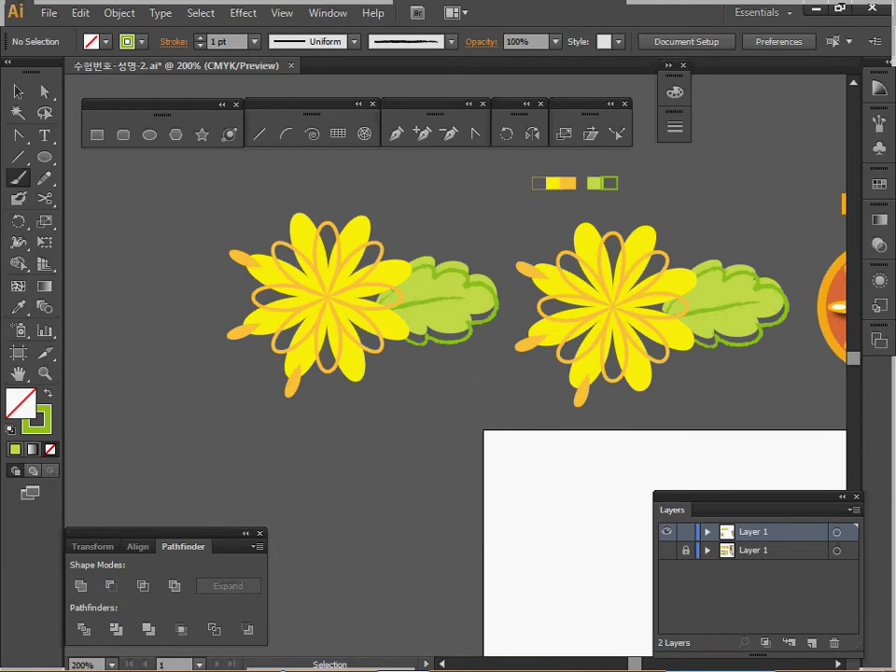
pyautogui.hotkey('ctrl', 's')
# Make a pattern from all of the new flower's petals and outlines, leaving out the green leaf
pyautogui.moveTo(523, 402)
pyautogui.mouseDown()
pyautogui.moveTo(393, 409)
pyautogui.moveTo(410, 448)
pyautogui.mouseUp()
pyautogui.press('ctrl')
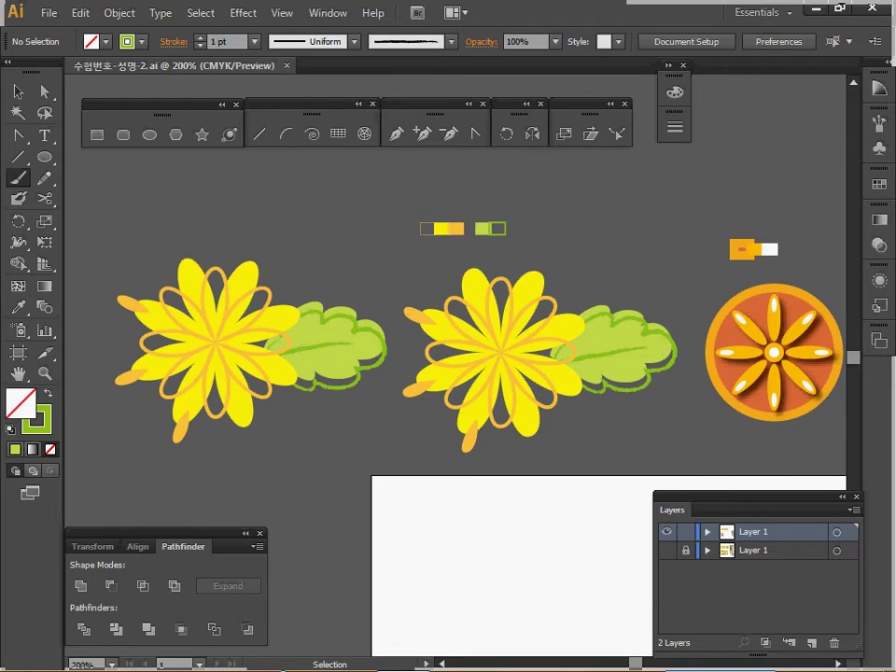
pyautogui.moveTo(110, 196); pyautogui.dragTo(193, 418)
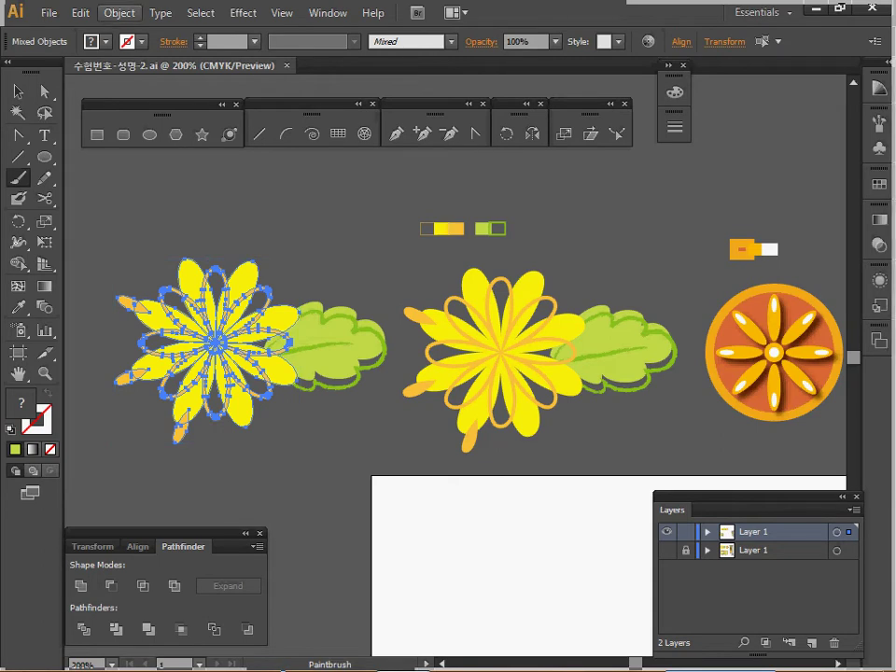
pyautogui.click(119, 13)
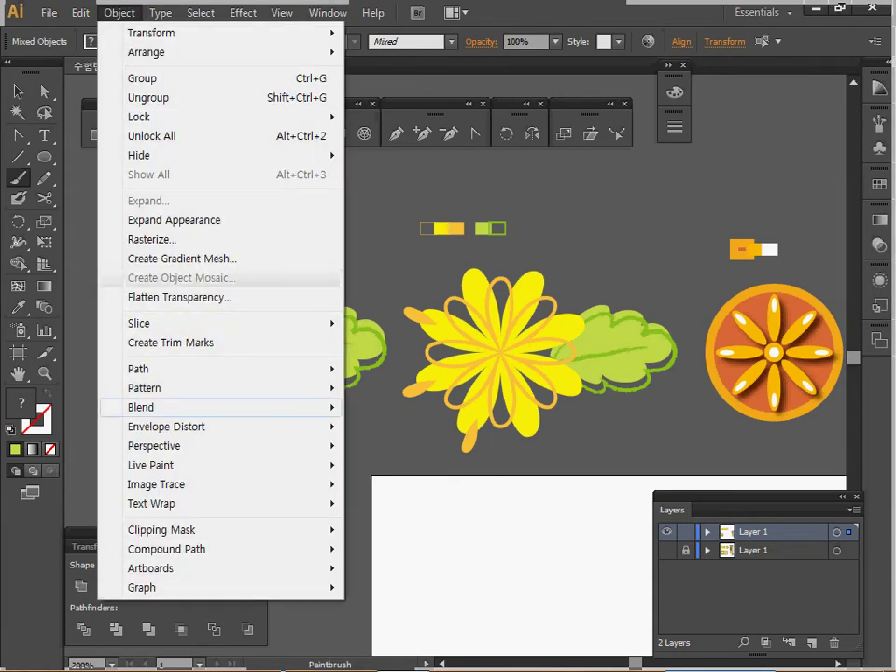
pyautogui.moveTo(215, 388)
pyautogui.click(383, 388)
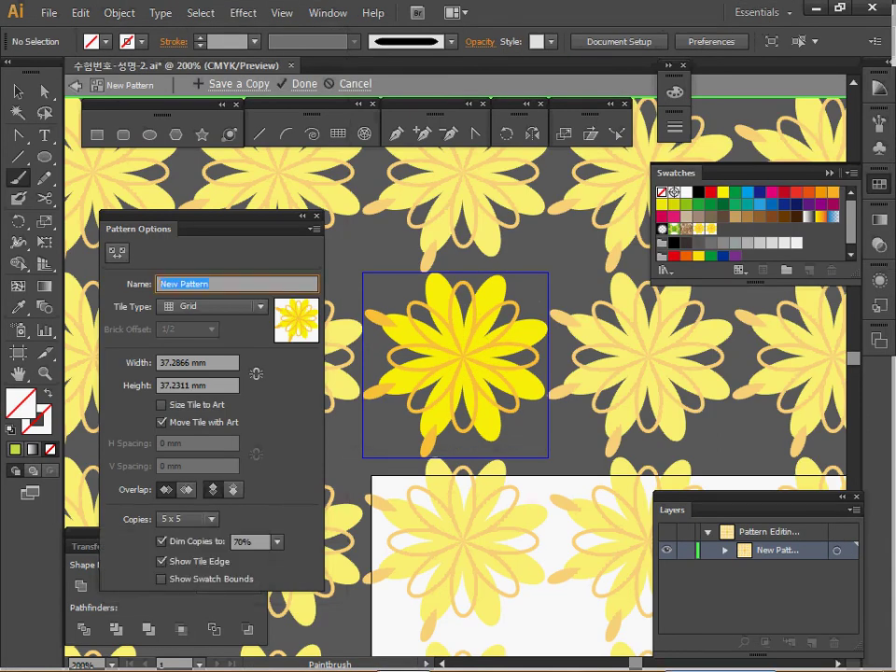
# Name the new flower pattern 국화 and exit pattern editing mode
pyautogui.write('Rhc')
pyautogui.press('BackSpace')
pyautogui.press('BackSpace')
pyautogui.press('BackSpace')
pyautogui.write('국화')
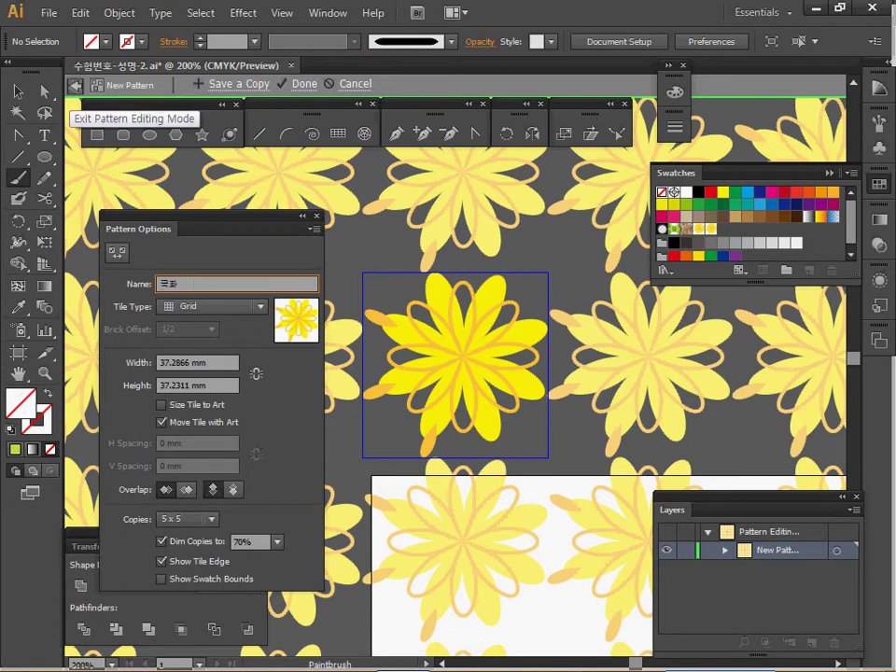
pyautogui.press('Return')
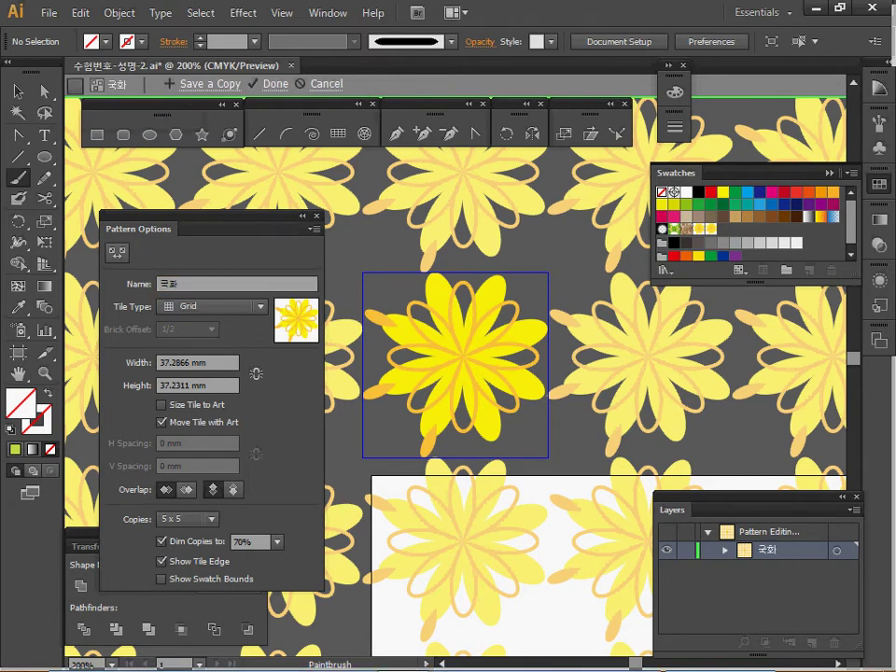
pyautogui.click(75, 85)
# Save the document and put away the colour swatches
pyautogui.press('ctrl')
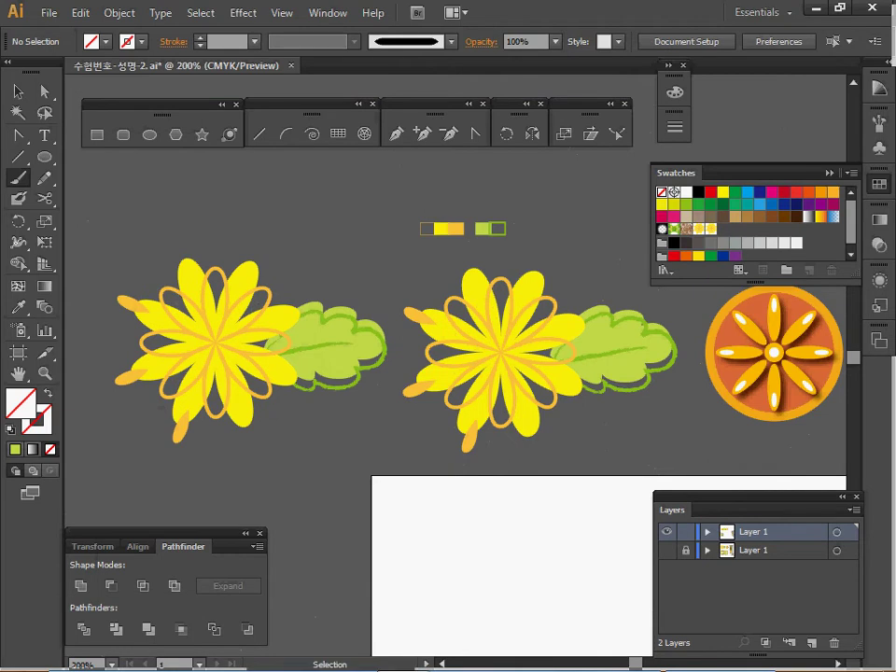
pyautogui.hotkey('ctrl', 's')
pyautogui.click(879, 184)
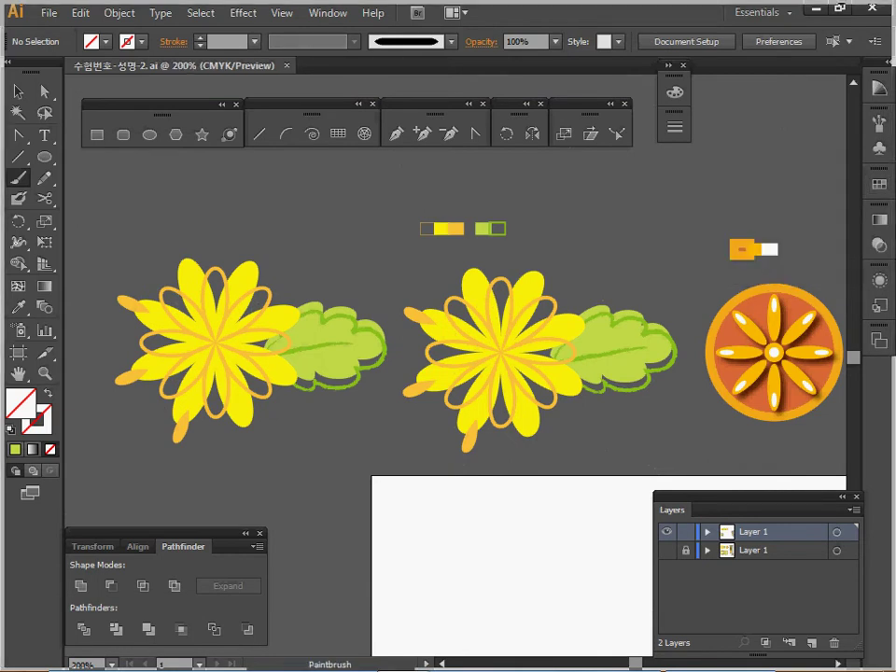
# Pick up the red-orange fill and 5 pt orange stroke from the swatch above the round reference flower, and show the colour and stroke settings
pyautogui.press('space')
pyautogui.moveTo(803, 368); pyautogui.dragTo(478, 402)
pyautogui.hotkey('ctrl', 'space')
pyautogui.keyDown('ctrl'); pyautogui.click(522, 372); pyautogui.keyUp('ctrl')
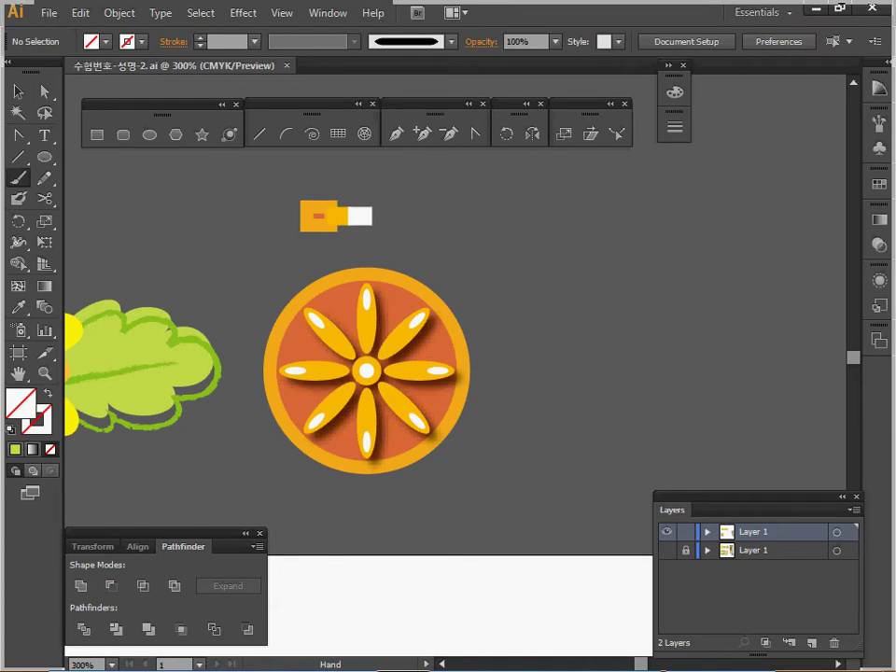
pyautogui.moveTo(367, 371); pyautogui.dragTo(282, 313)
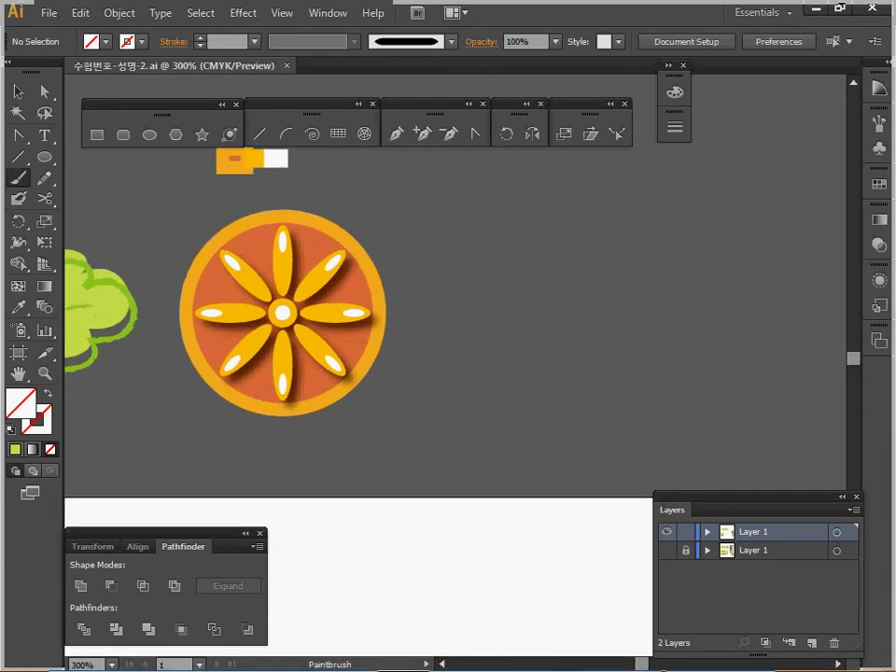
pyautogui.moveTo(282, 313); pyautogui.dragTo(253, 334)
pyautogui.press('ctrl')
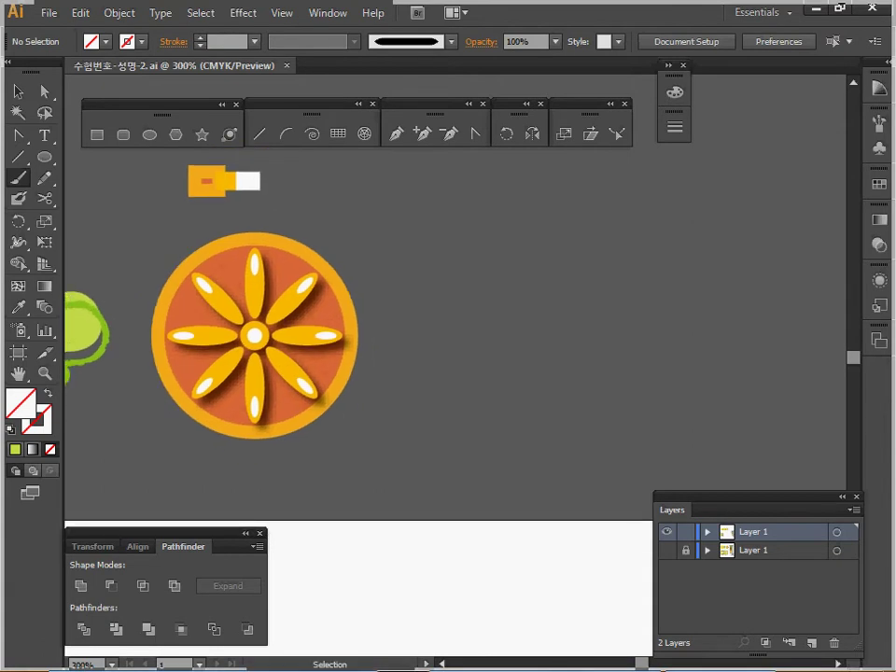
pyautogui.keyDown('ctrl'); pyautogui.click(208, 181); pyautogui.keyUp('ctrl')
pyautogui.keyDown('ctrl'); pyautogui.click(303, 201); pyautogui.keyUp('ctrl')
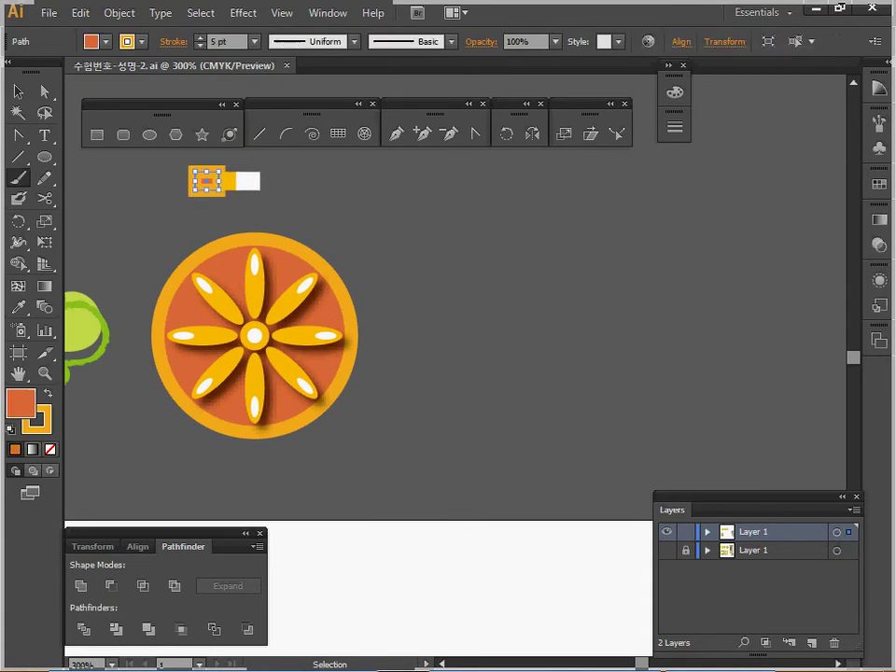
pyautogui.press('ctrl')
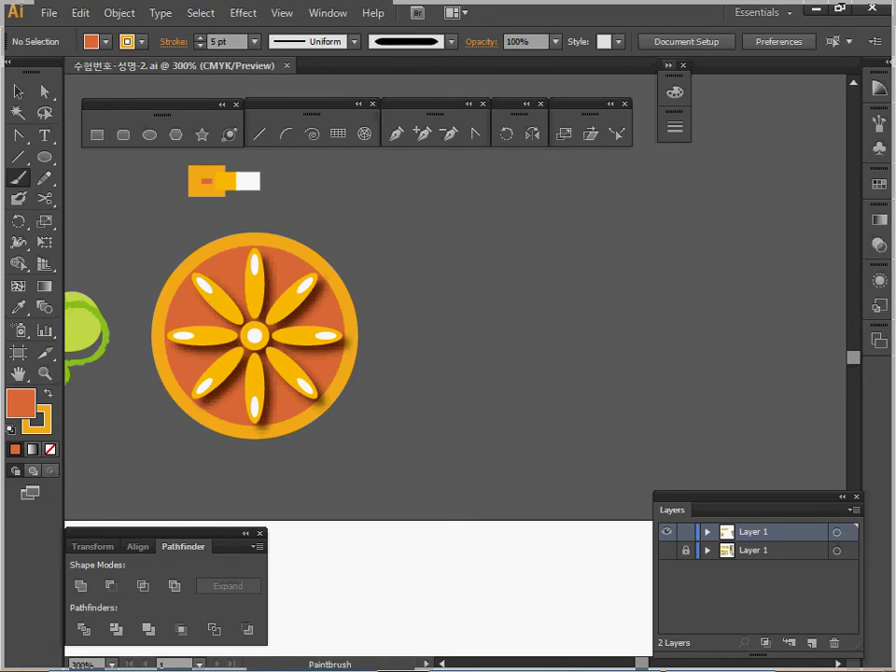
pyautogui.click(668, 66)
pyautogui.click(754, 264)
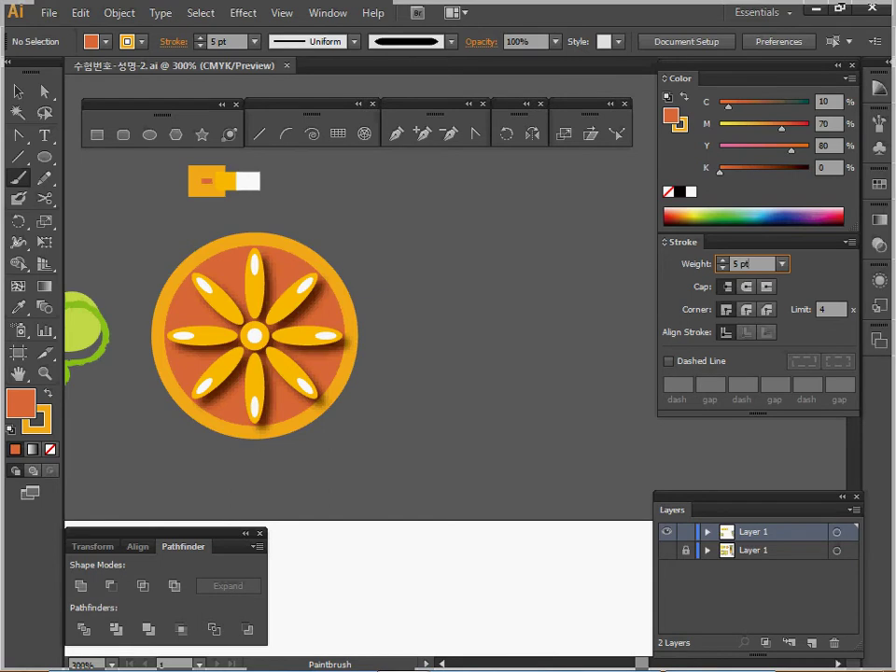
# Draw a 26 × 26 mm circle with the red-orange fill and orange stroke, and place it beside the round reference flower
pyautogui.click(150, 135)
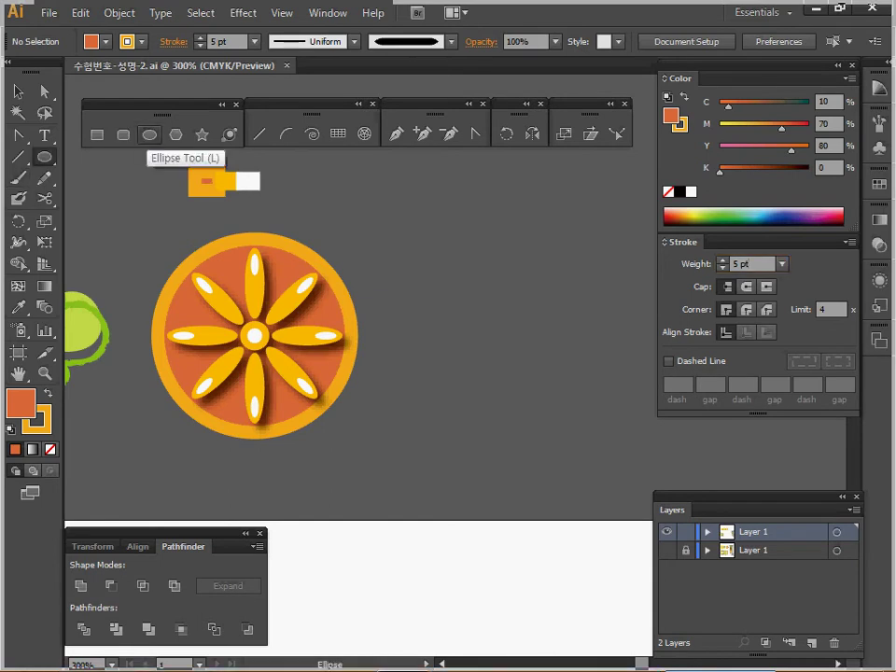
pyautogui.click(316, 212)
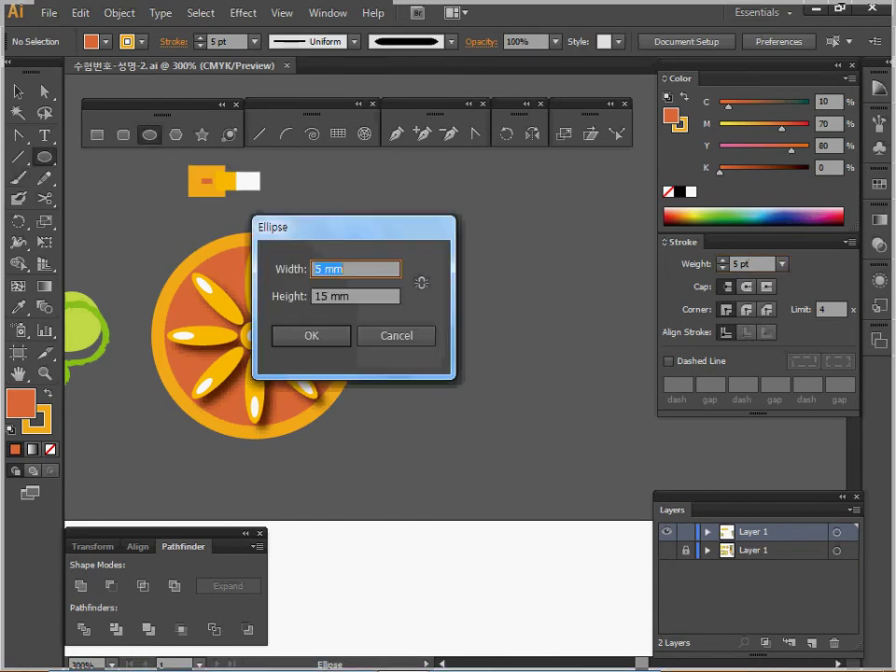
pyautogui.write('26')
pyautogui.press('Tab')
pyautogui.write('26')
pyautogui.press('Return')
pyautogui.moveTo(570, 372); pyautogui.dragTo(517, 324)
pyautogui.hotkey('ctrl', 'shift', 'a')
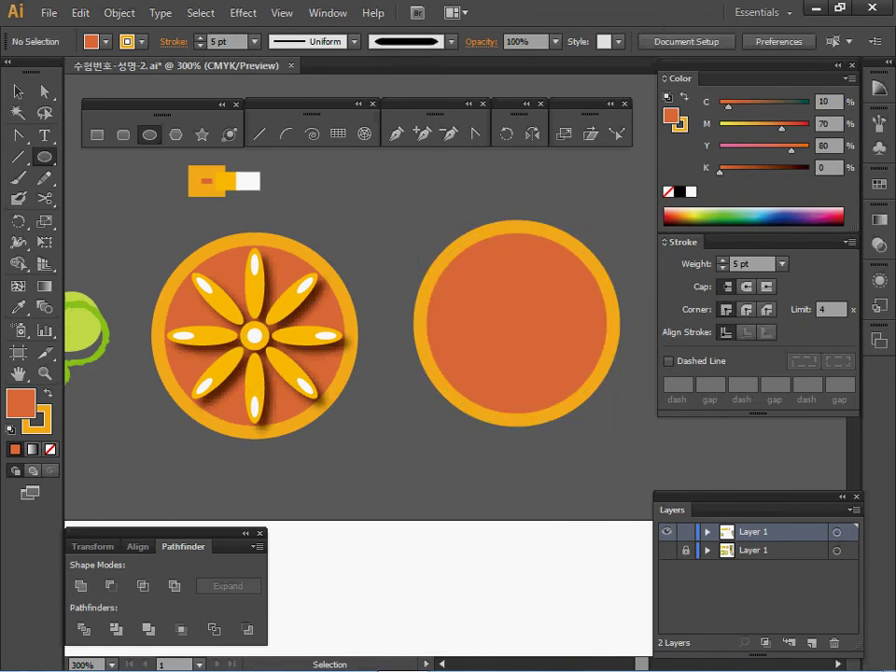
# Draw two concentric circles, a small one and one about half its width inside, with the unstroked yellow swatch fill at the large circle's centre
pyautogui.keyDown('ctrl'); pyautogui.click(226, 181); pyautogui.keyUp('ctrl')
pyautogui.hotkey('ctrl', 'shift', 'a')
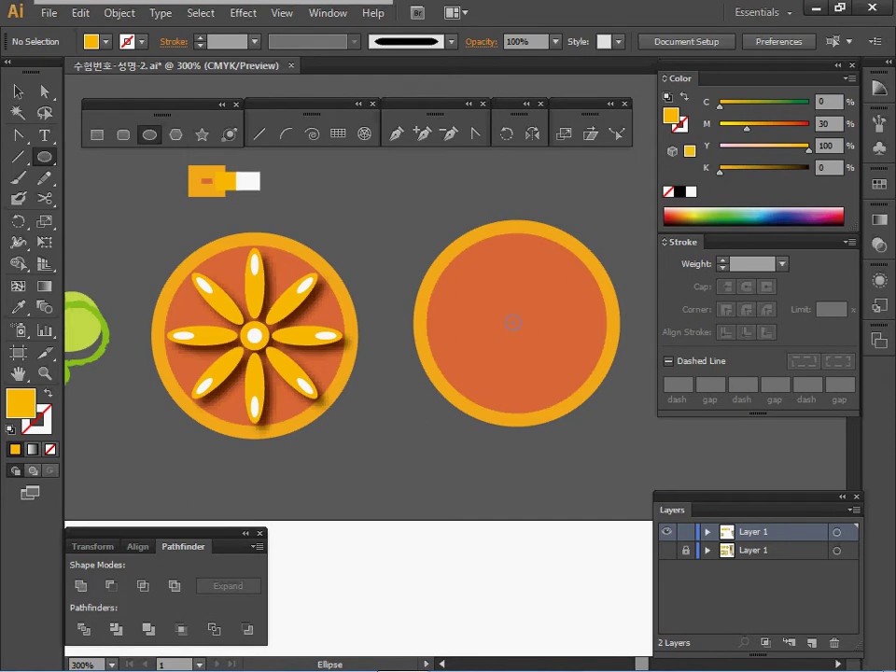
pyautogui.moveTo(513, 323); pyautogui.dragTo(524, 335)
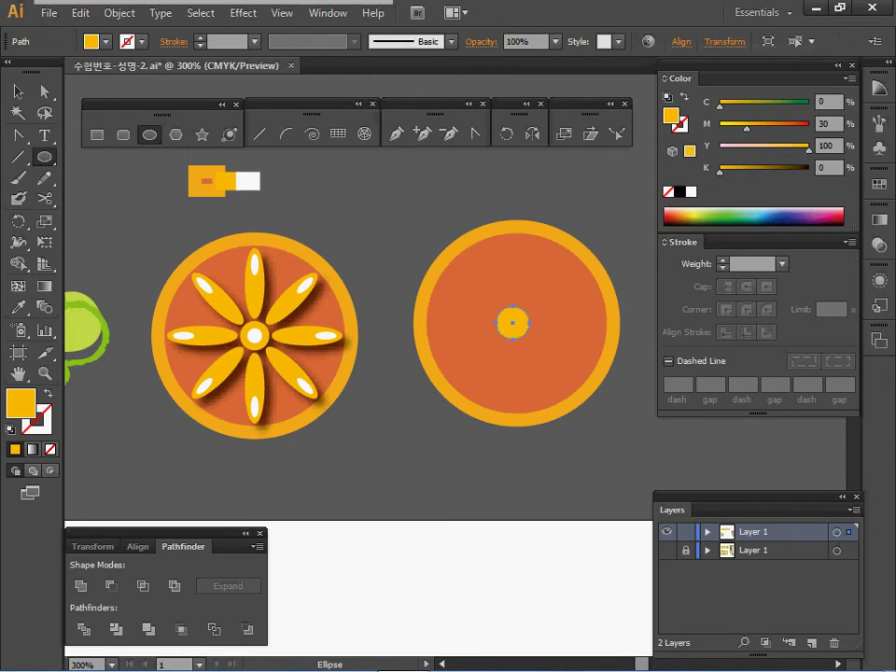
pyautogui.press('ctrl')
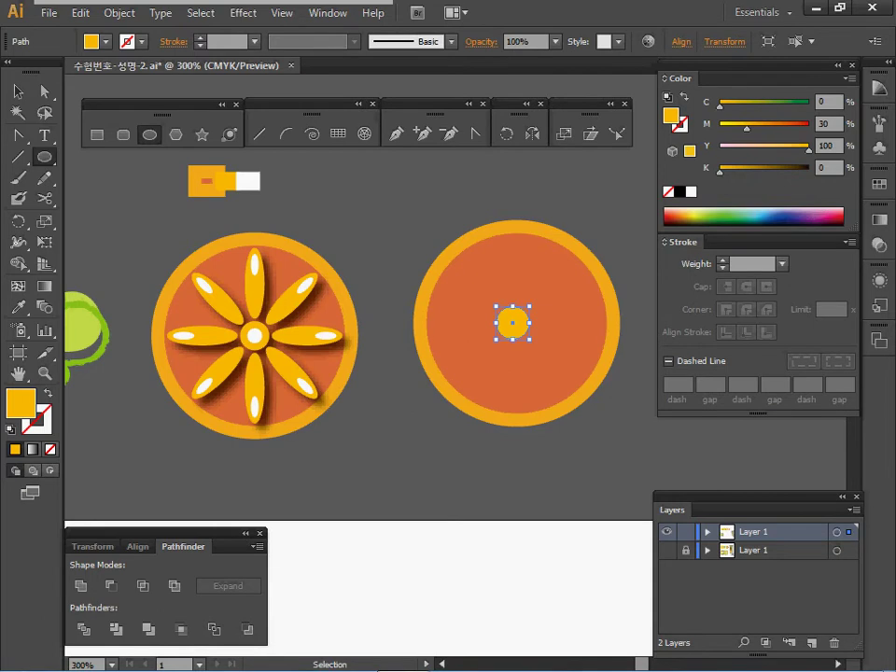
pyautogui.hotkey('ctrl', 'y')
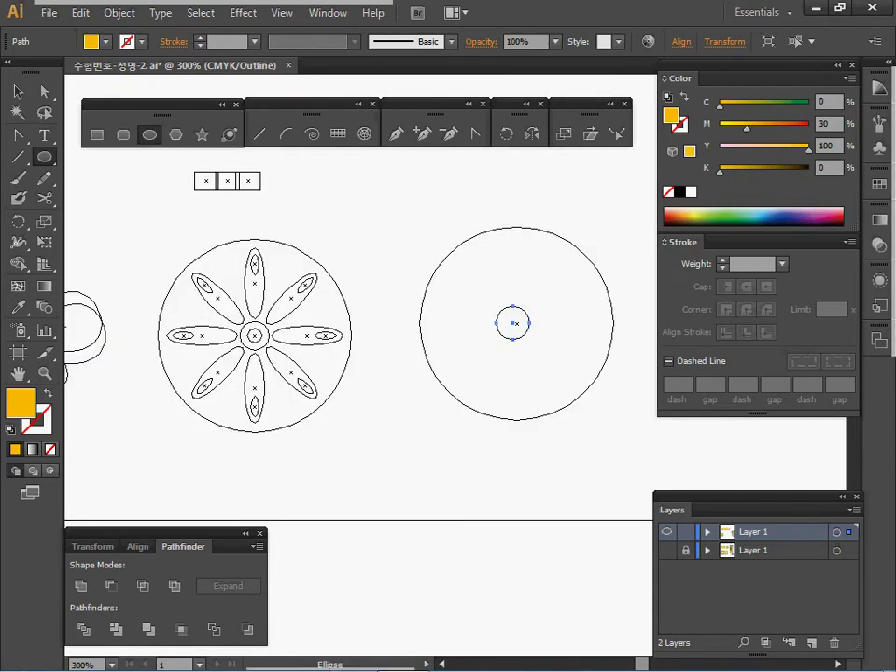
pyautogui.press('Delete')
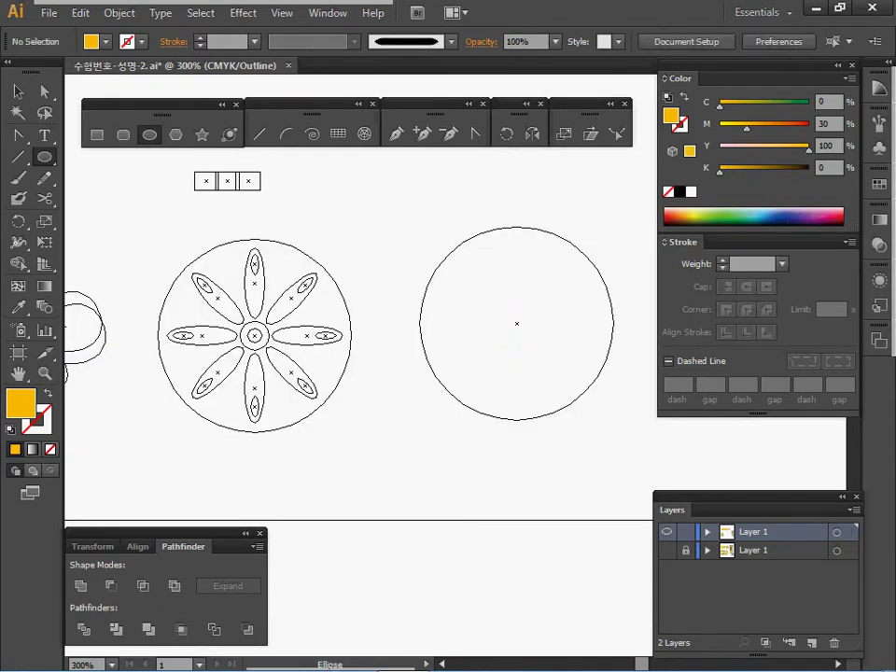
pyautogui.moveTo(517, 324)
pyautogui.mouseDown()
pyautogui.moveTo(532, 339)
pyautogui.moveTo(518, 325)
pyautogui.moveTo(525, 331)
pyautogui.mouseUp()
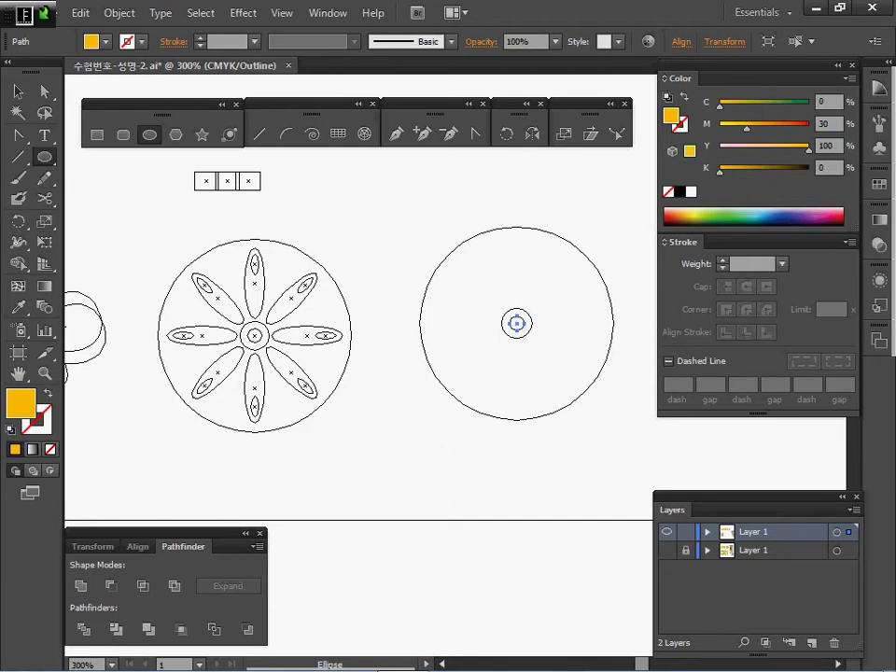
pyautogui.hotkey('ctrl', 'y')
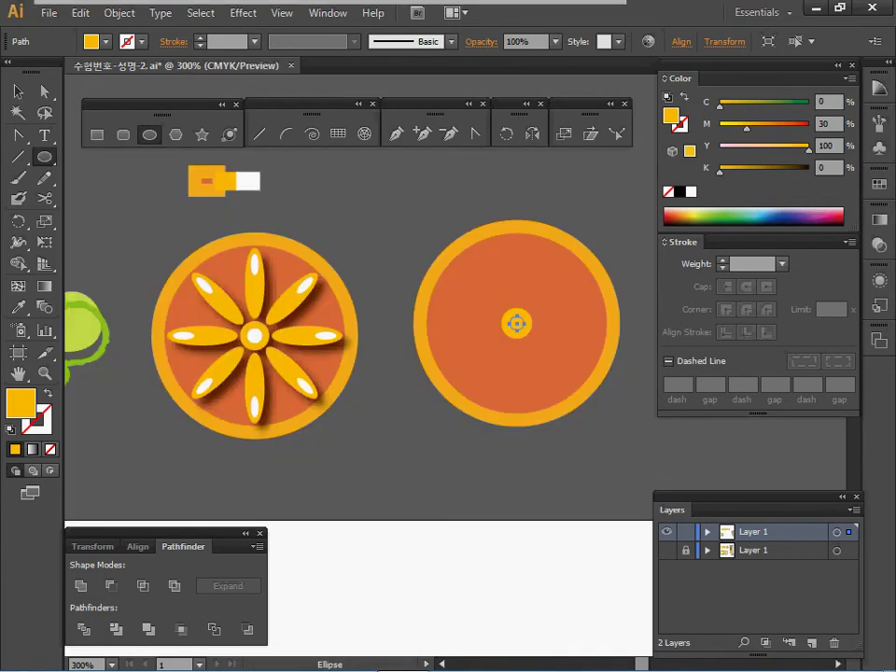
# Fill the innermost circle white by sampling the white swatch above the round reference flower
pyautogui.press('i')
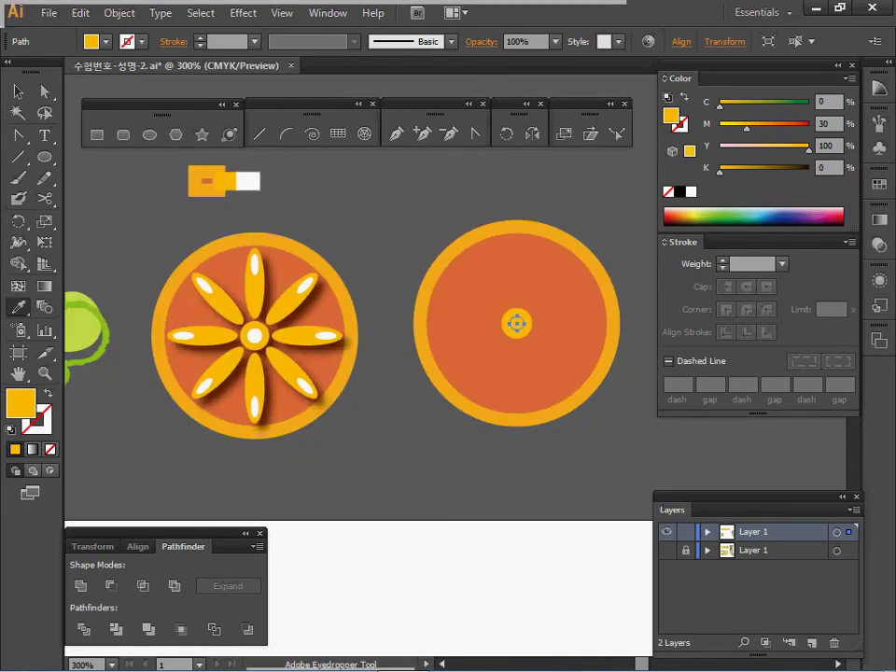
pyautogui.click(248, 181)
pyautogui.hotkey('ctrl', 'shift', 'a')
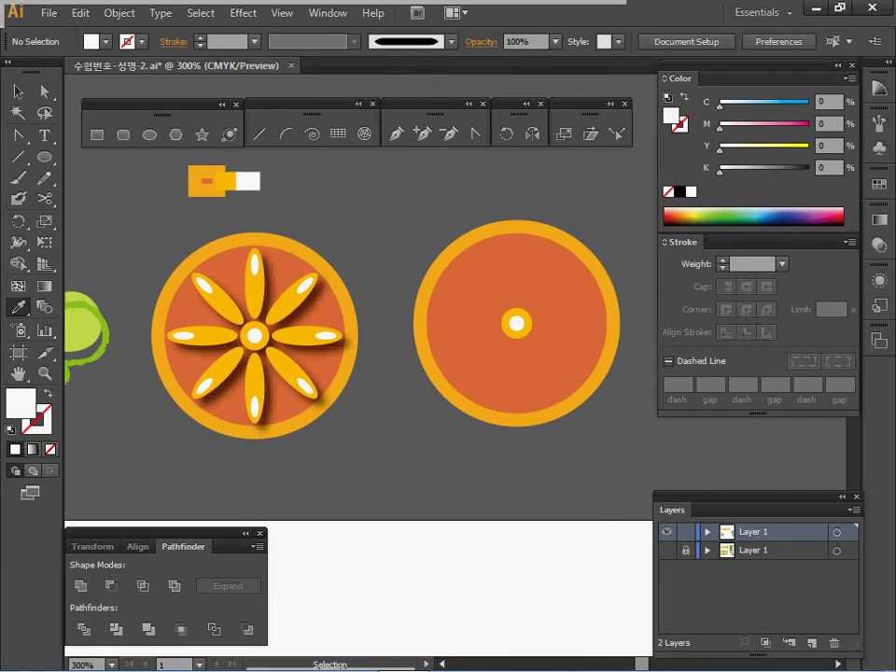
# Draw a tall, narrow yellow ellipse as a petal between the small centre circle and the upper rim, using the centre circle's fill
pyautogui.keyDown('ctrl'); pyautogui.click(526, 329); pyautogui.keyUp('ctrl')
pyautogui.hotkey('ctrl', 'shift', 'a')
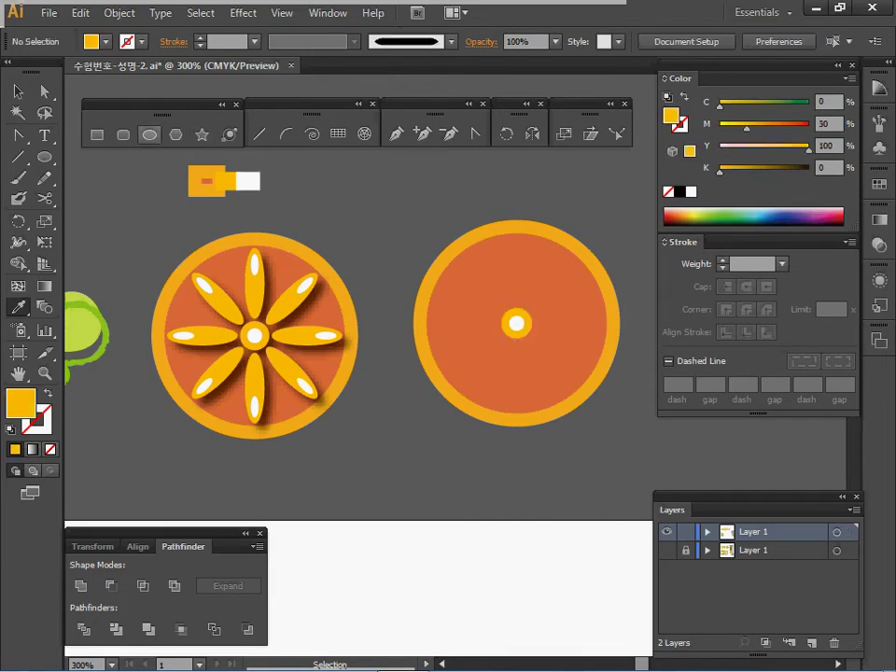
pyautogui.press('l')
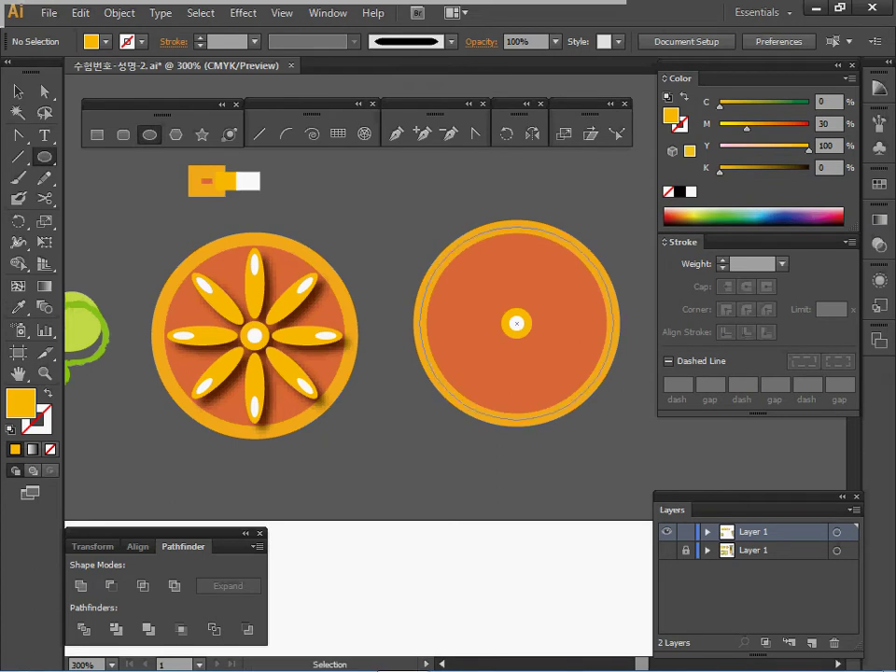
pyautogui.press('alt')
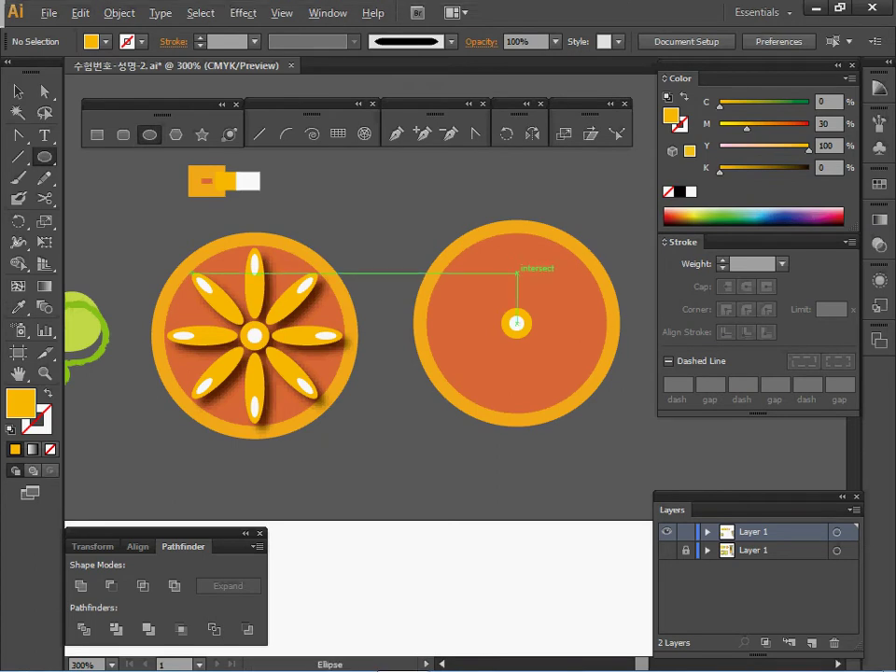
pyautogui.moveTo(517, 323)
pyautogui.mouseDown()
pyautogui.moveTo(523, 343)
pyautogui.moveTo(523, 301)
pyautogui.moveTo(532, 306)
pyautogui.moveTo(523, 306)
pyautogui.moveTo(532, 307)
pyautogui.moveTo(518, 257)
pyautogui.moveTo(525, 269)
pyautogui.mouseUp()
pyautogui.hotkey('ctrl', 'z')
pyautogui.keyDown('ctrl'); pyautogui.click(534, 274); pyautogui.keyUp('ctrl')
pyautogui.keyDown('ctrl'); pyautogui.click(458, 362); pyautogui.keyUp('ctrl')
pyautogui.moveTo(420, 364); pyautogui.dragTo(458, 328)
# Draw a small narrow ellipse inside the petal's upper end and fill it with the white of the innermost circle
pyautogui.moveTo(466, 266); pyautogui.dragTo(485, 322)
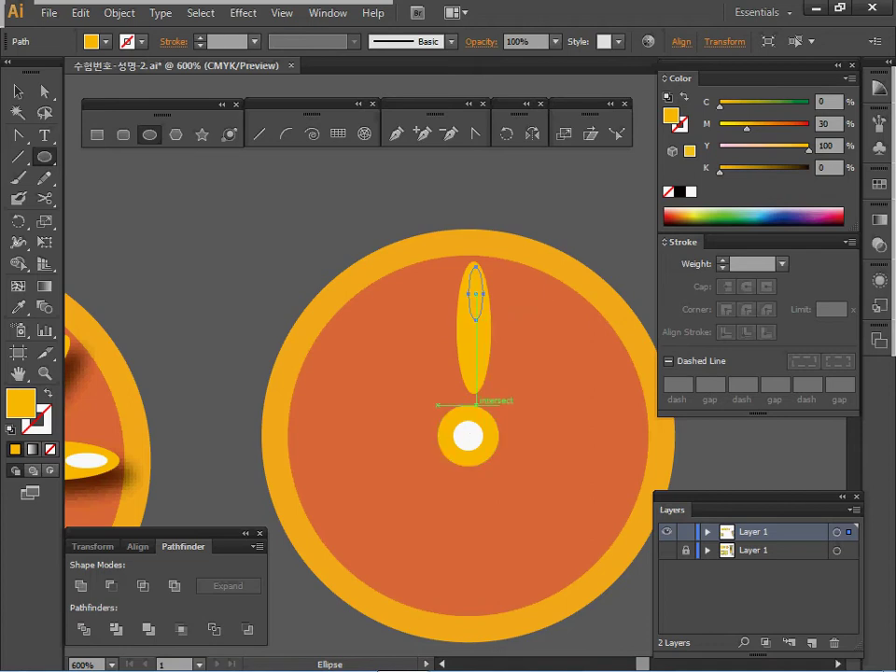
pyautogui.press('i')
pyautogui.click(467, 436)
# Select all parts of the new round motif and align their horizontal centres
pyautogui.keyDown('ctrl'); pyautogui.keyDown('alt'); pyautogui.click(471, 357); pyautogui.keyUp('alt'); pyautogui.keyUp('ctrl')
pyautogui.keyDown('ctrl'); pyautogui.keyDown('alt'); pyautogui.click(477, 390); pyautogui.keyUp('alt'); pyautogui.keyUp('ctrl')
pyautogui.moveTo(448, 387); pyautogui.dragTo(499, 392)
pyautogui.keyDown('ctrl'); pyautogui.click(560, 514); pyautogui.keyUp('ctrl')
pyautogui.click(137, 547)
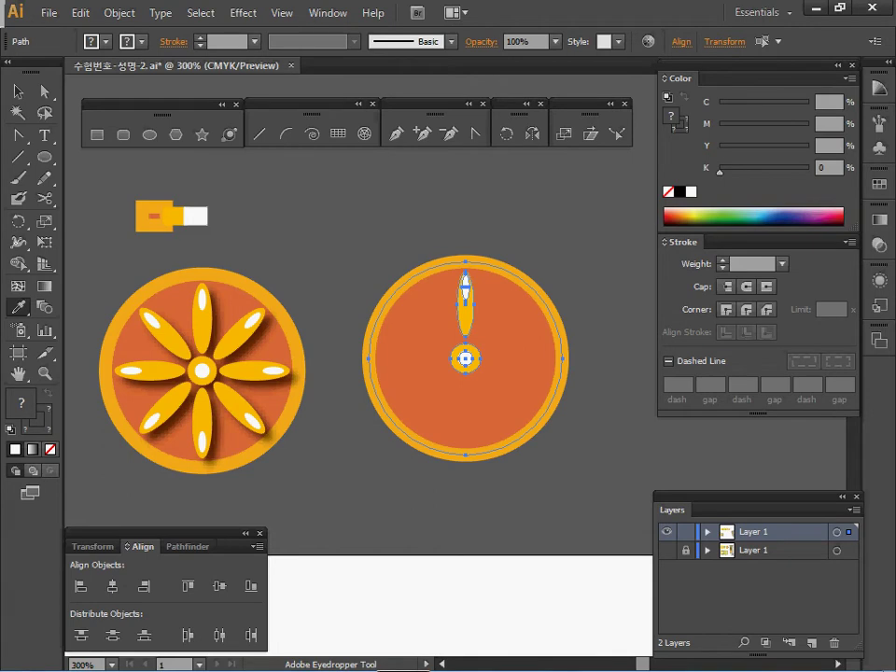
# Rotate a copy of the petal and its white highlight by 45° about the exact centre of the circles
pyautogui.press('v')
pyautogui.hotkey('ctrl', 'shift', 'a')
pyautogui.moveTo(427, 213); pyautogui.dragTo(514, 378)
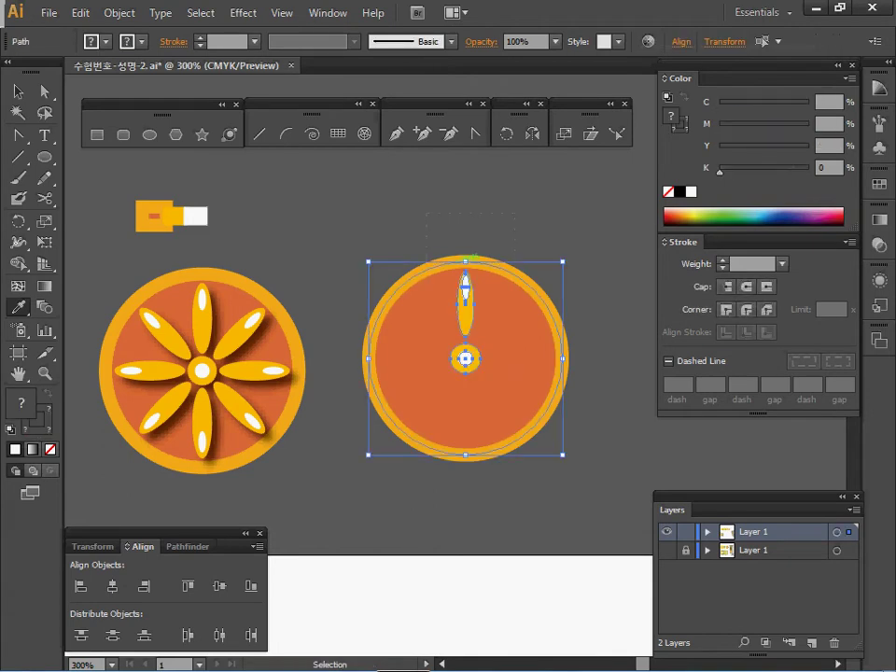
pyautogui.moveTo(394, 242); pyautogui.dragTo(435, 378)
pyautogui.keyDown('shift'); pyautogui.click(465, 357); pyautogui.keyUp('shift')
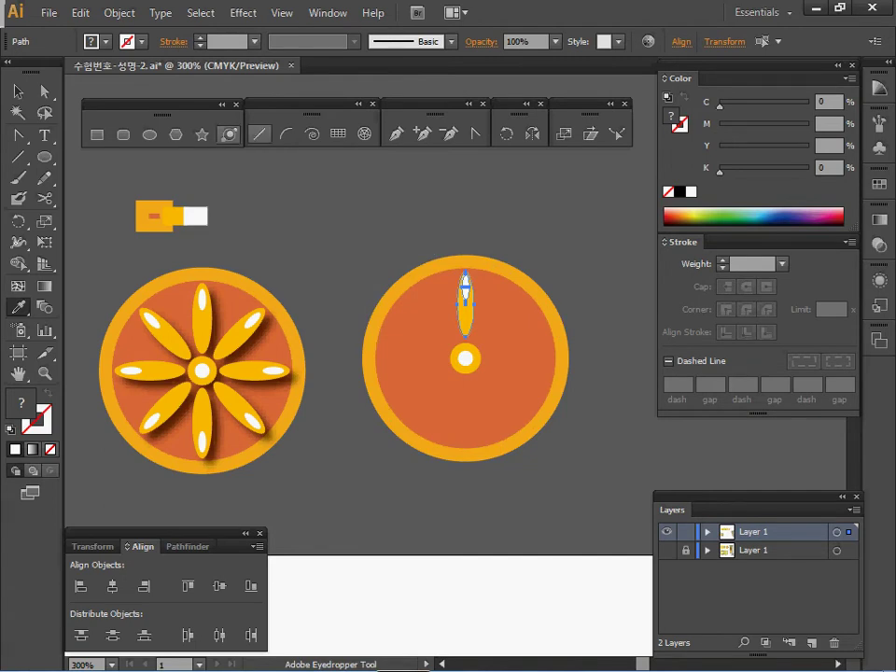
pyautogui.click(505, 133)
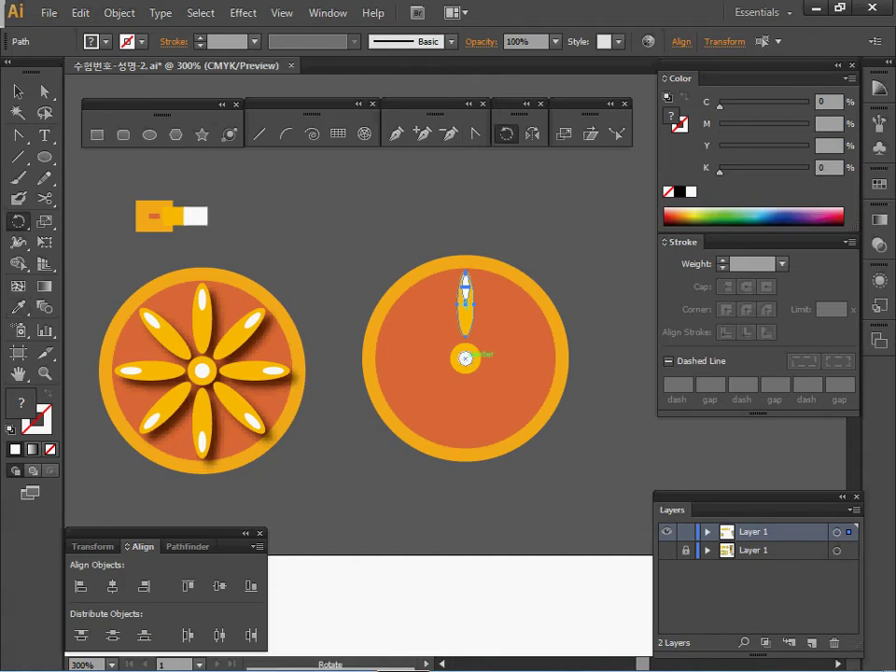
pyautogui.keyDown('ctrl'); pyautogui.click(466, 360); pyautogui.keyUp('ctrl')
pyautogui.keyDown('ctrl'); pyautogui.click(453, 374); pyautogui.keyUp('ctrl')
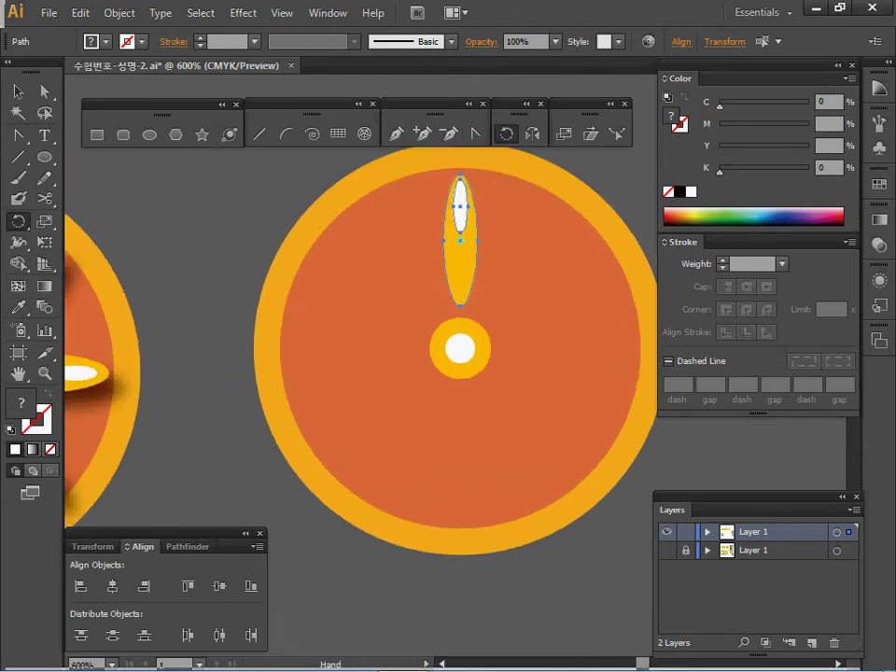
pyautogui.moveTo(453, 374); pyautogui.dragTo(432, 415)
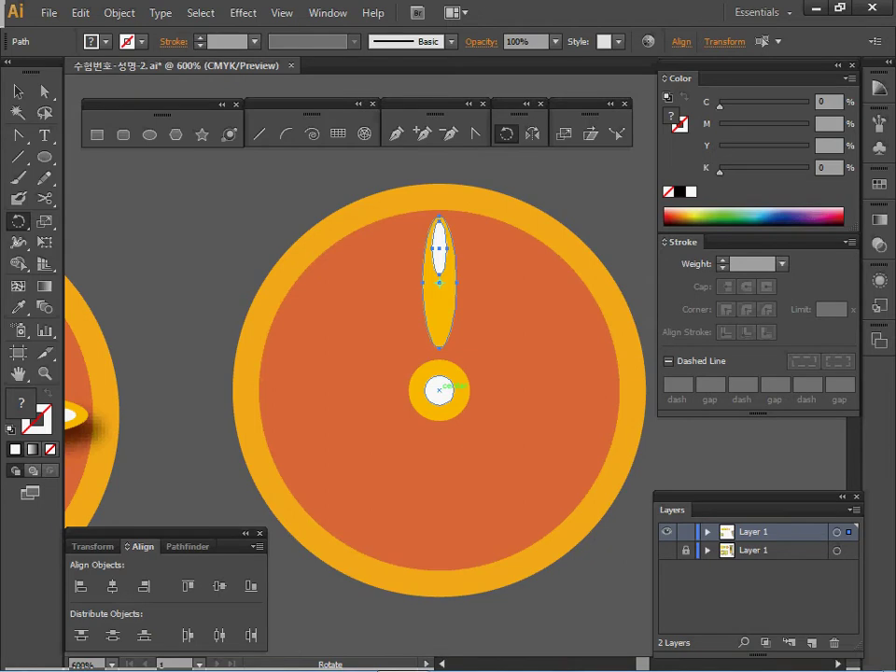
pyautogui.hotkey('ctrl', 'y')
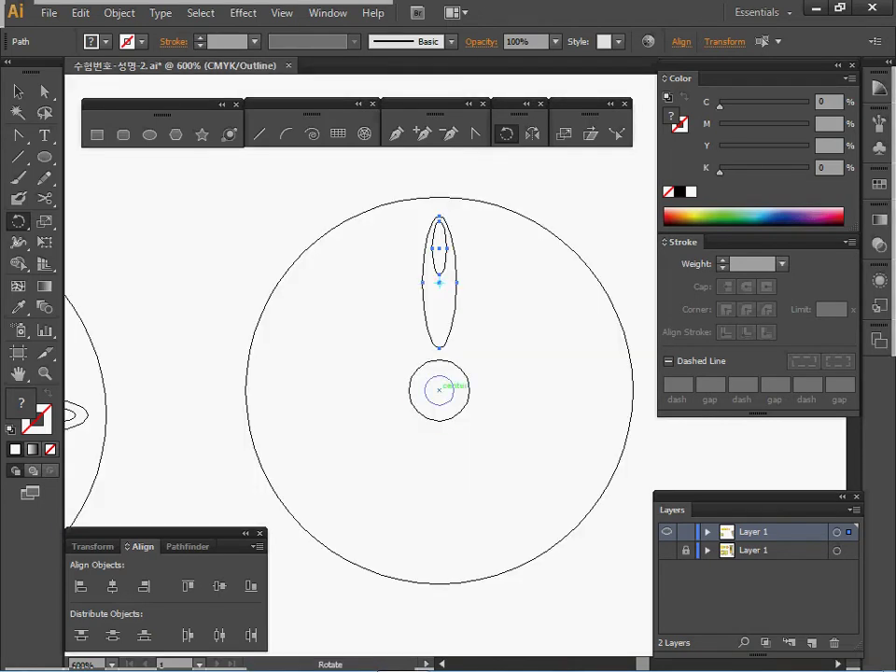
pyautogui.click(439, 389)
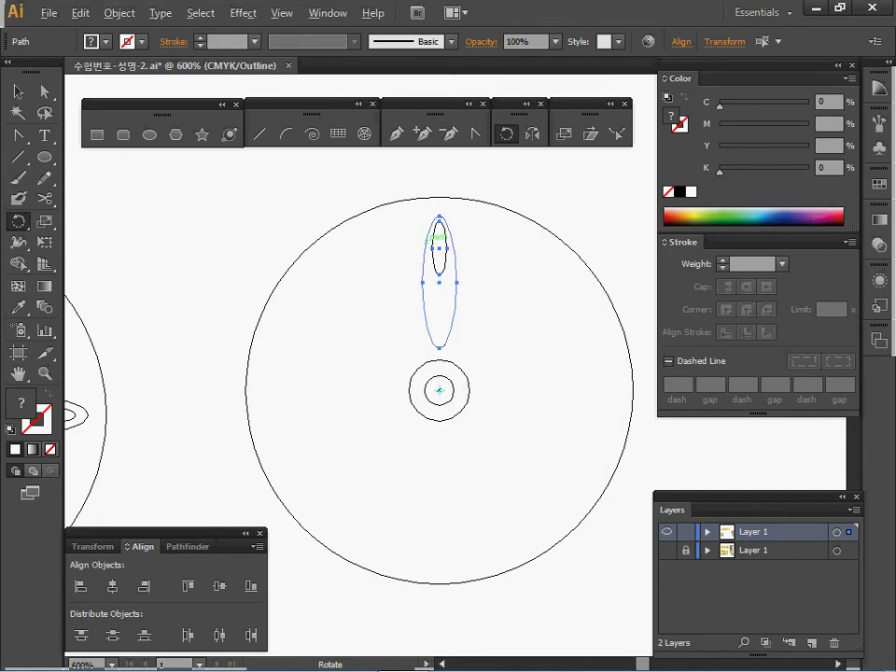
pyautogui.moveTo(457, 223); pyautogui.dragTo(353, 277)
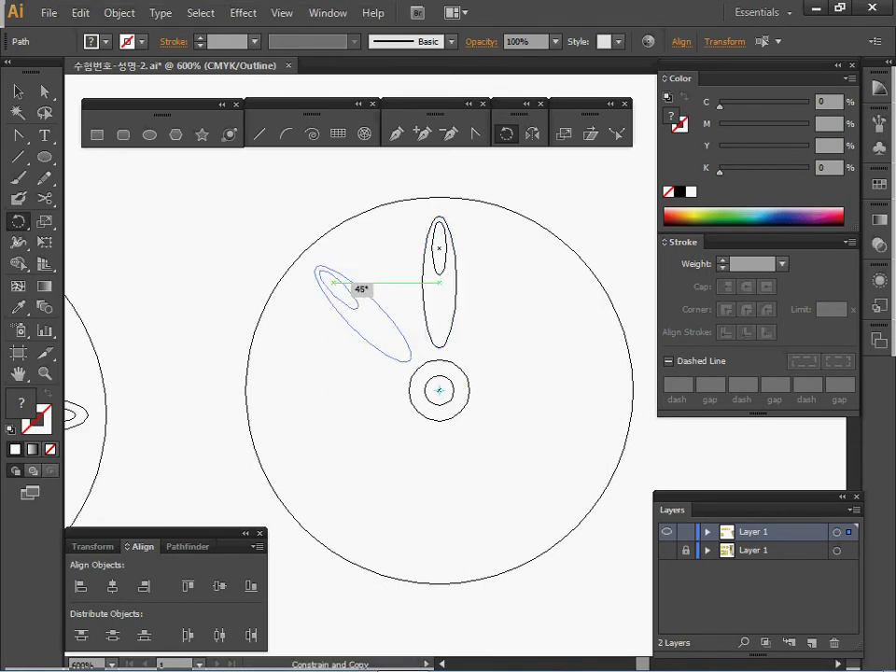
pyautogui.moveTo(352, 277); pyautogui.dragTo(353, 277)
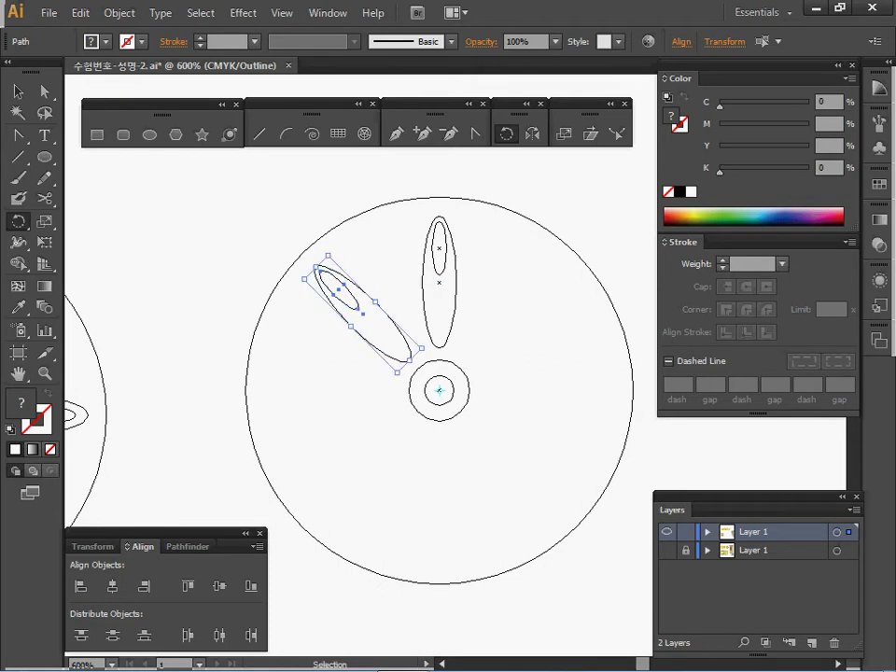
# Repeat the rotated copy six more times to complete the ring of eight petals
pyautogui.hotkey('ctrl', 'd')
pyautogui.hotkey('ctrl', 'd')
pyautogui.hotkey('ctrl', 'd')
pyautogui.hotkey('ctrl', 'd')
pyautogui.hotkey('ctrl', 'd')
pyautogui.hotkey('ctrl', 'd')
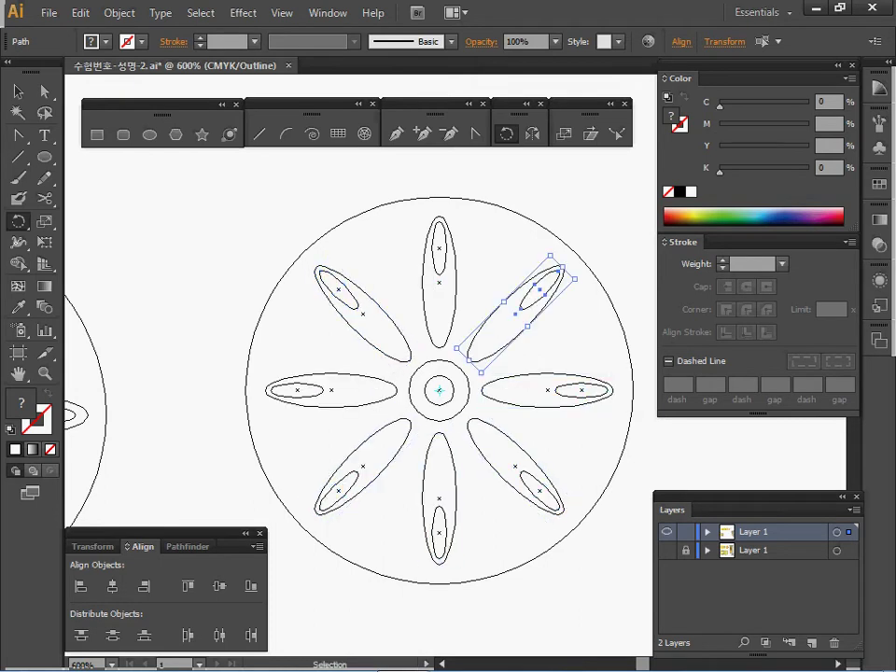
pyautogui.hotkey('ctrl', 'y')
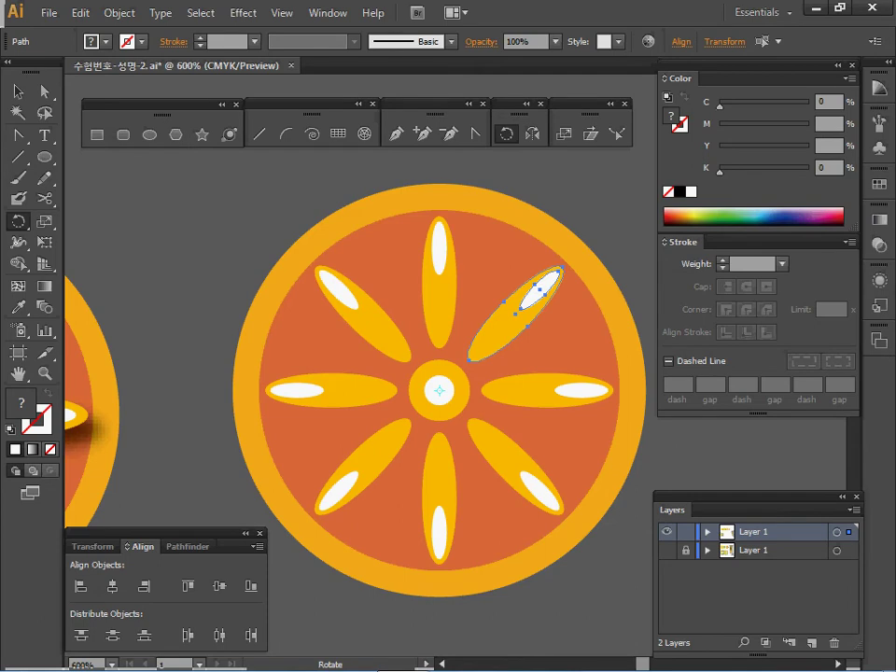
# Group all the petals, their highlights and the two centre circles, leaving out the large background circle
pyautogui.press('v')
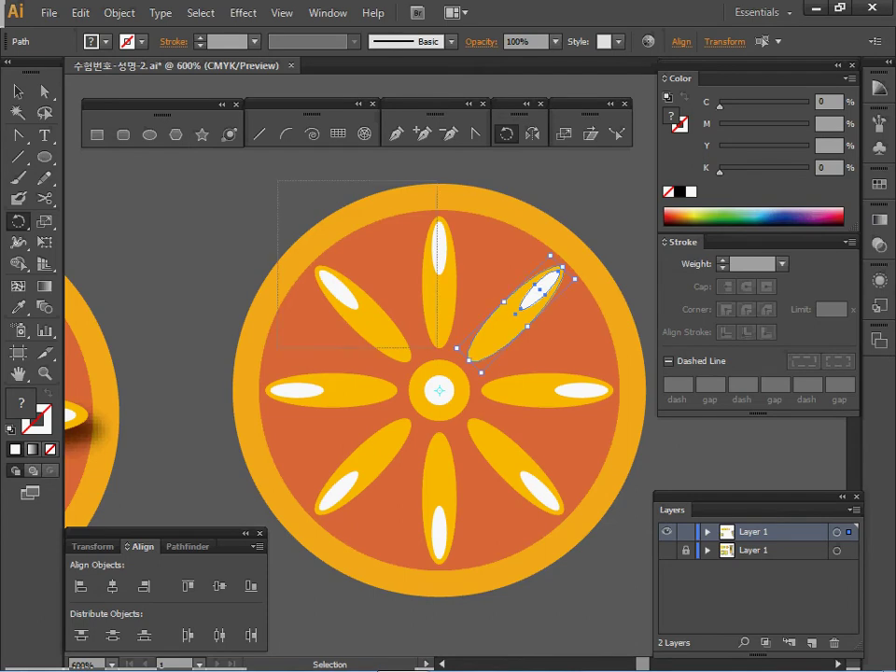
pyautogui.hotkey('ctrl', 'a')
pyautogui.press('x')
pyautogui.press('/')
pyautogui.press('r')
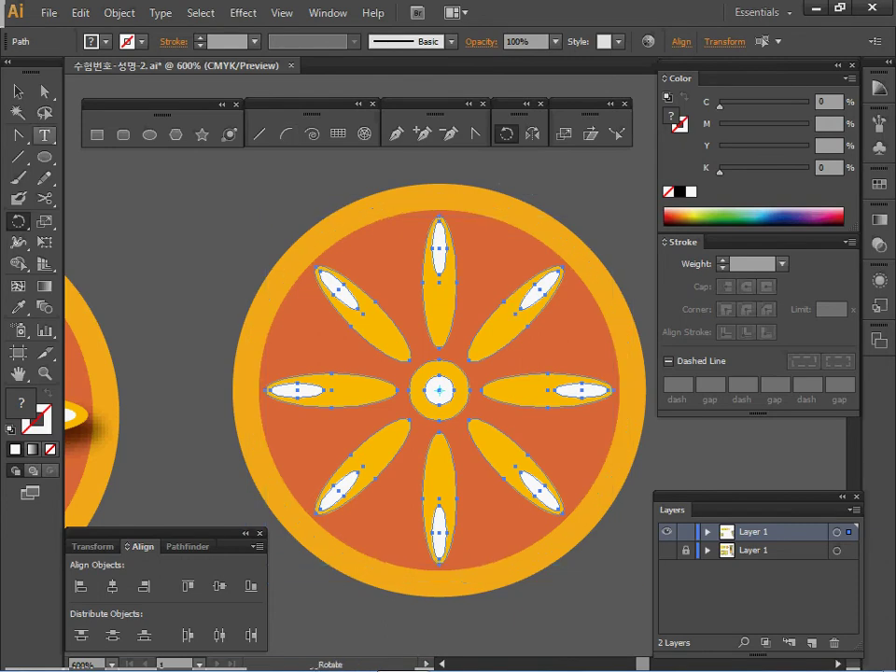
pyautogui.hotkey('ctrl', 'g')
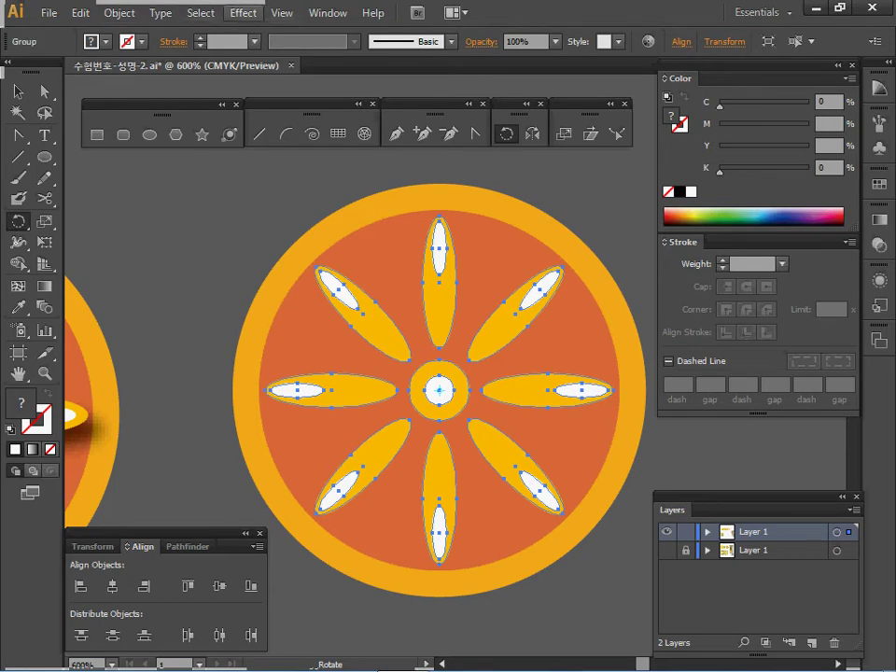
# Apply a Drop Shadow effect to the petal group with Multiply mode, 75% opacity, 1 mm X and Y offsets and 0.5 mm blur
pyautogui.click(243, 12)
pyautogui.moveTo(280, 210)
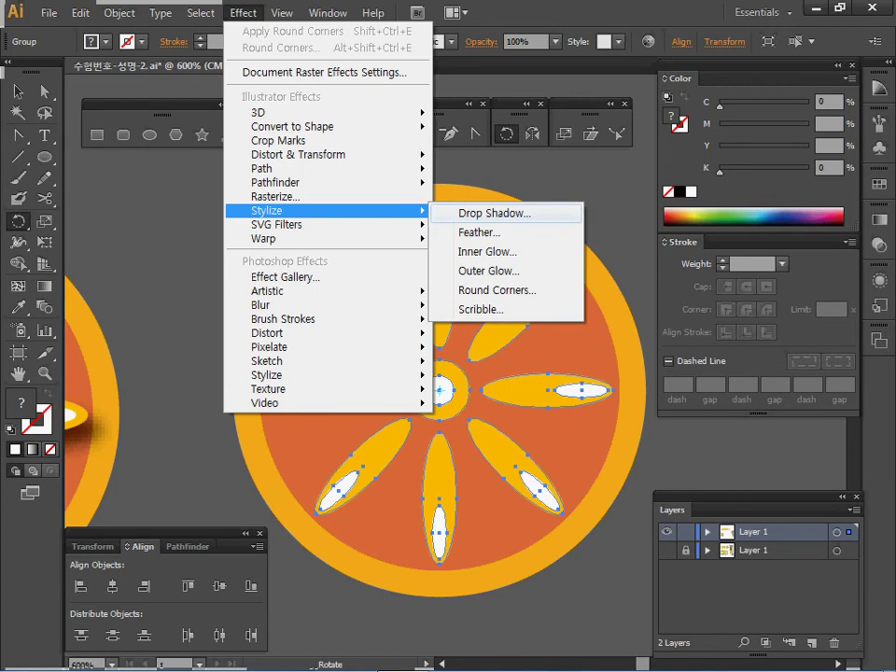
pyautogui.click(494, 213)
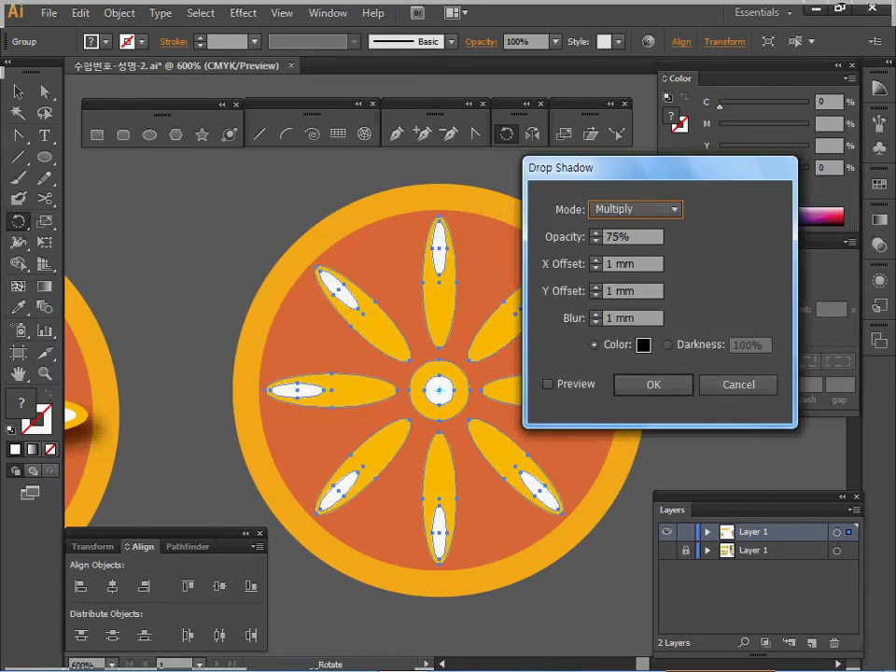
pyautogui.doubleClick(621, 319)
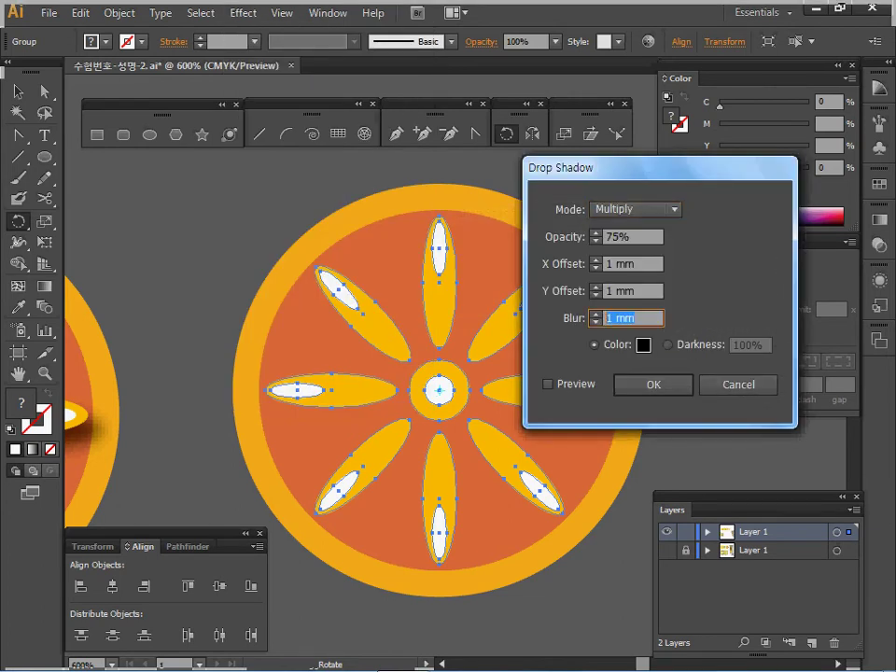
pyautogui.write('.5')
pyautogui.press('Return')
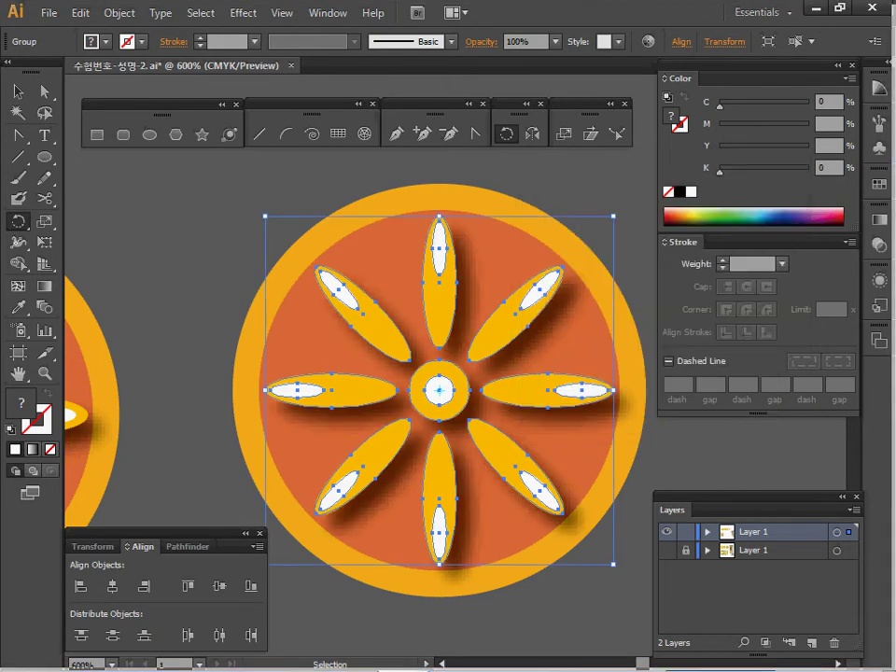
# Save the document and bring the two pillow-box reference illustrations into view
pyautogui.hotkey('ctrl', '-')
pyautogui.hotkey('ctrl', '-')
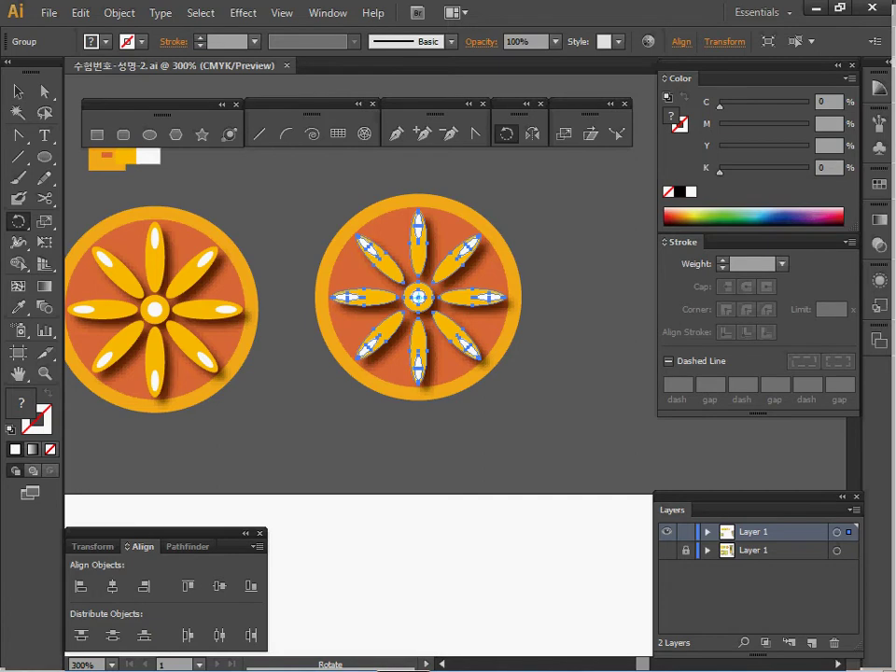
pyautogui.hotkey('ctrl', '-')
pyautogui.hotkey('ctrl', '-')
pyautogui.hotkey('ctrl', '-')
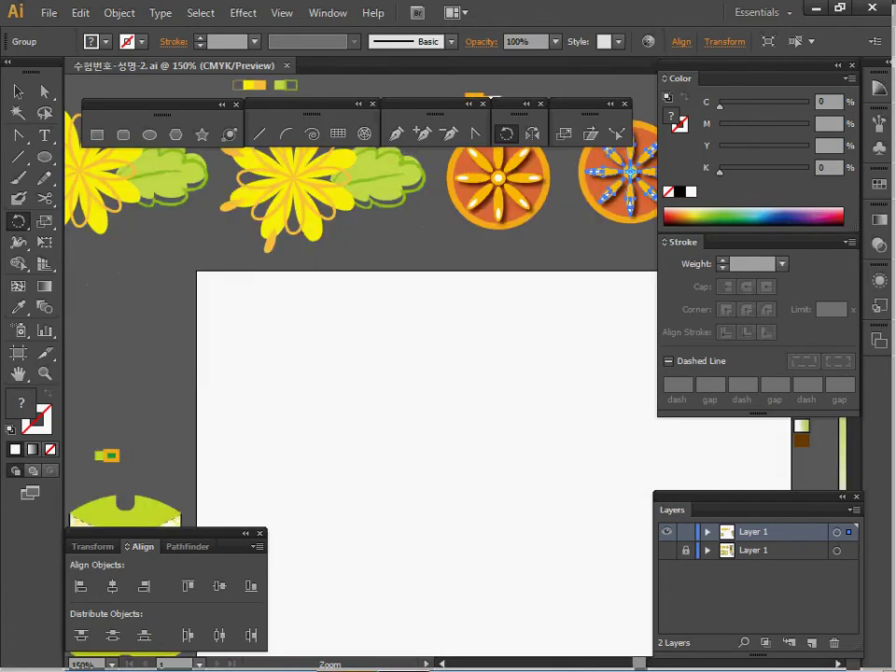
pyautogui.hotkey('ctrl', '+')
pyautogui.hotkey('ctrl', '+')
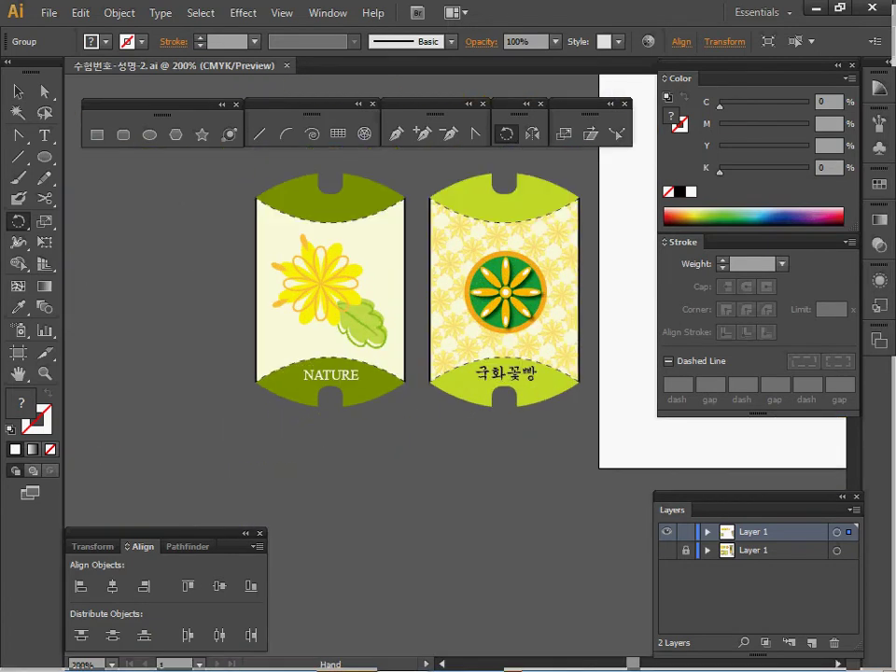
# Draw a 30 × 37 mm rectangle on the artboard beside the packages, using the cream swatch's fill and 1 pt black stroke
pyautogui.moveTo(501, 214); pyautogui.dragTo(342, 230)
pyautogui.moveTo(210, 280); pyautogui.dragTo(223, 272)
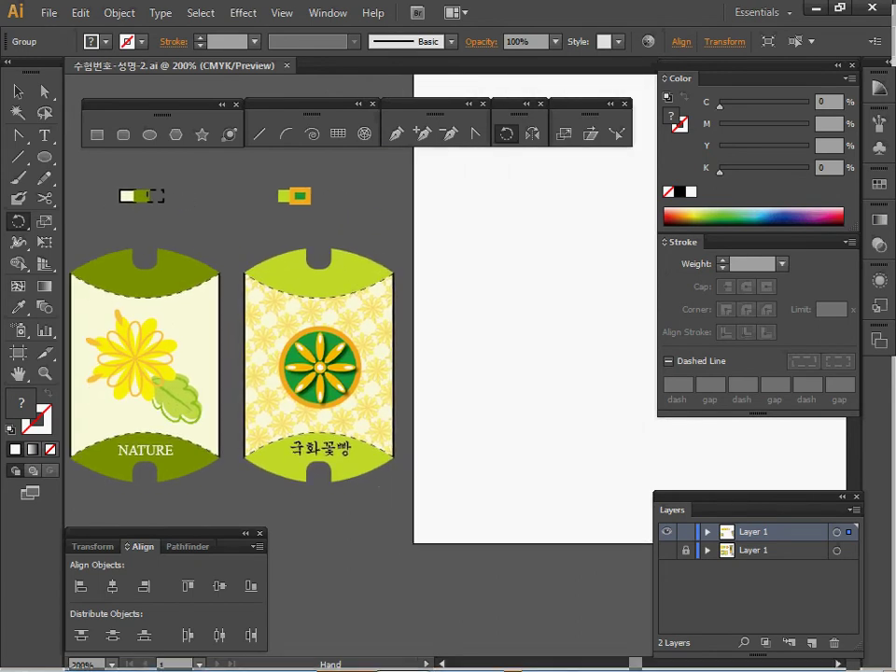
pyautogui.keyDown('ctrl'); pyautogui.click(127, 196); pyautogui.keyUp('ctrl')
pyautogui.press('r')
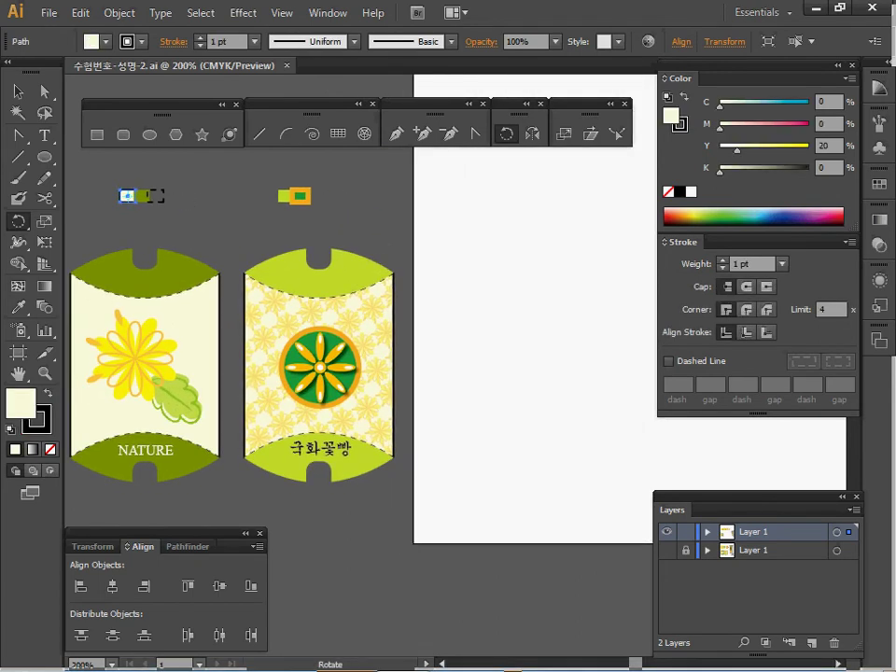
pyautogui.press('m')
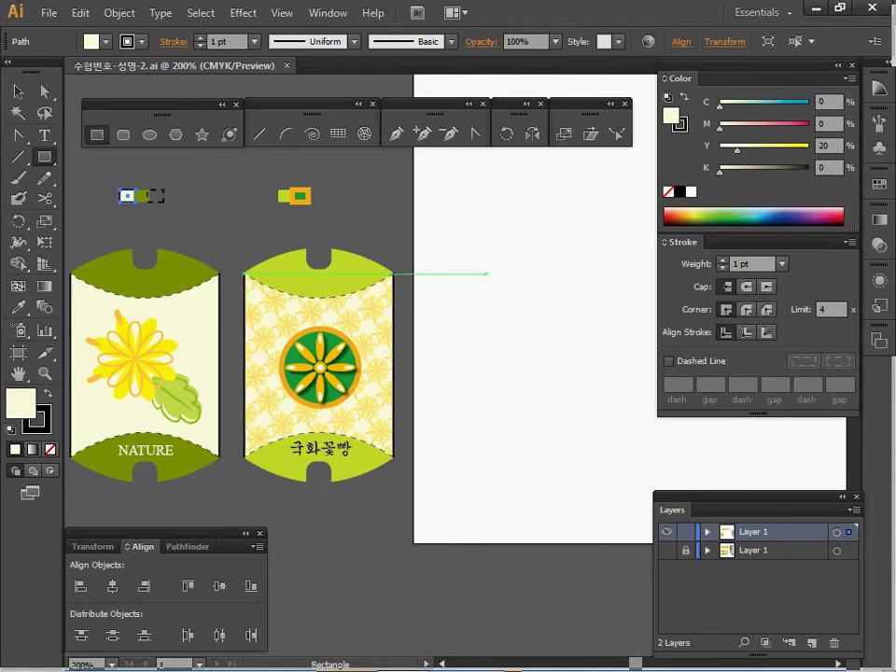
pyautogui.click(486, 273)
pyautogui.write('30')
pyautogui.press('Tab')
pyautogui.write('37')
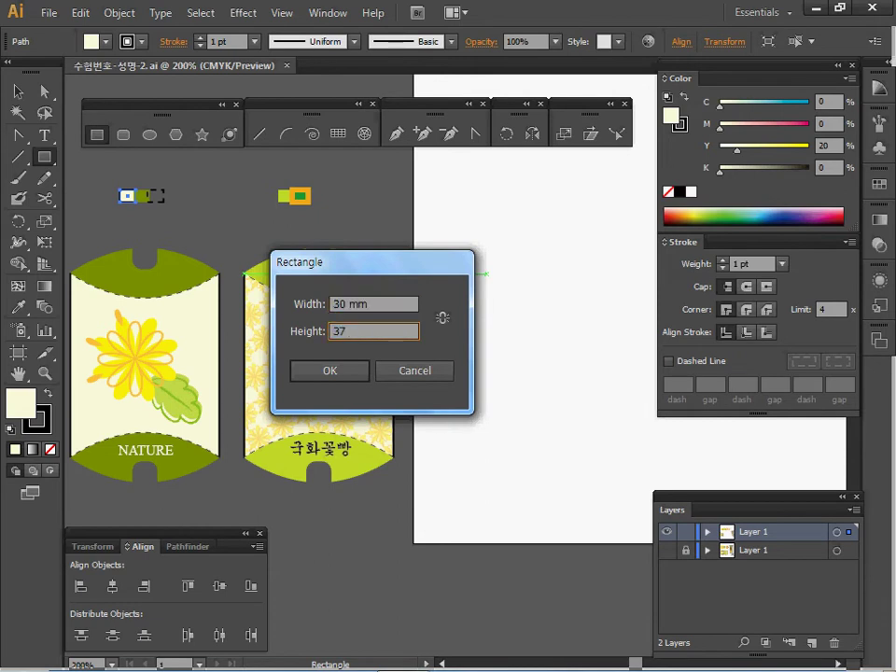
pyautogui.press('Return')
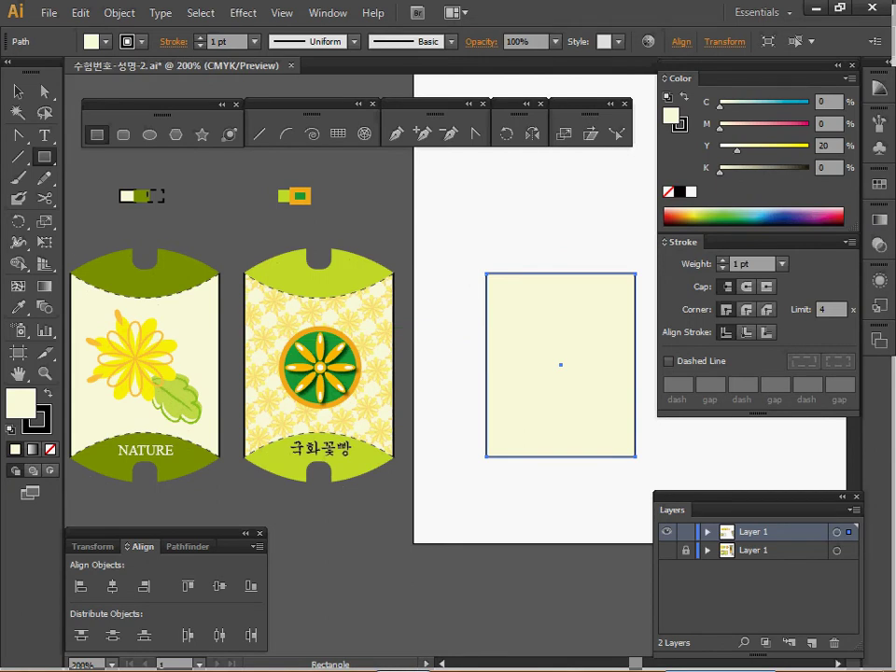
# Draw an ellipse 30 mm wide and about 10 mm high centred on the rectangle's top edge, and align both shapes by their horizontal centres
pyautogui.press('l')
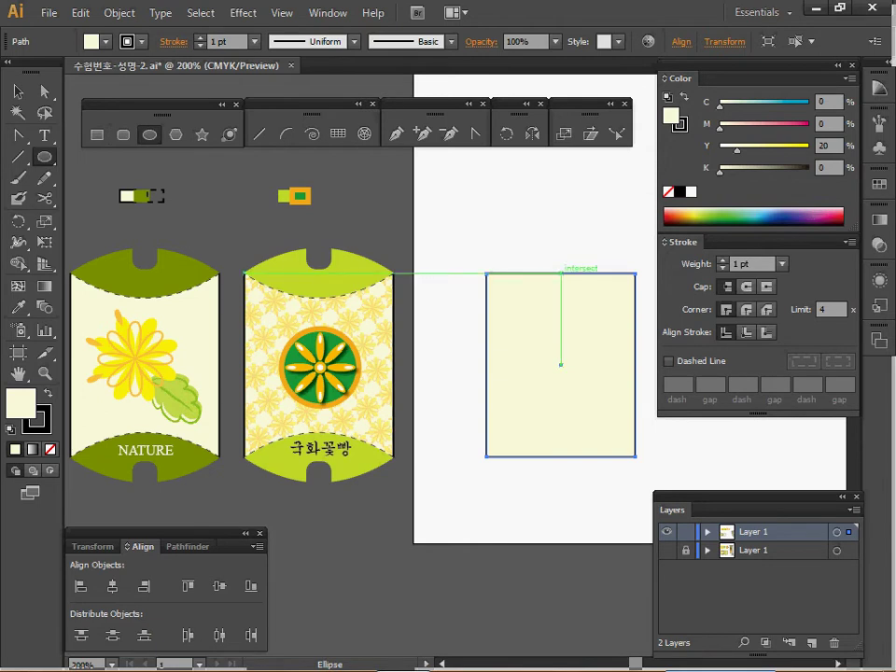
pyautogui.click(561, 274)
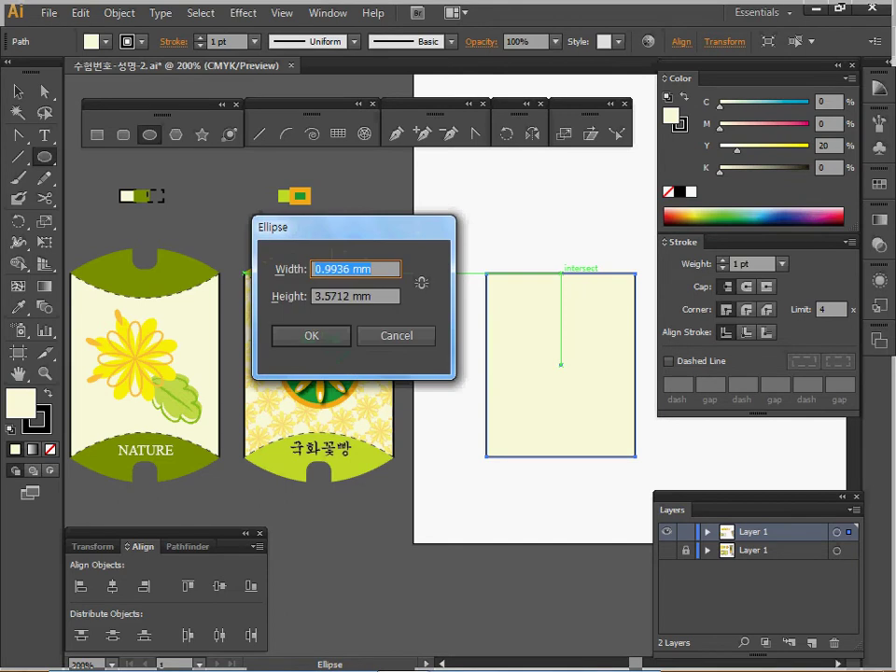
pyautogui.write('30')
pyautogui.press('Tab')
pyautogui.write('18')
pyautogui.press('Return')
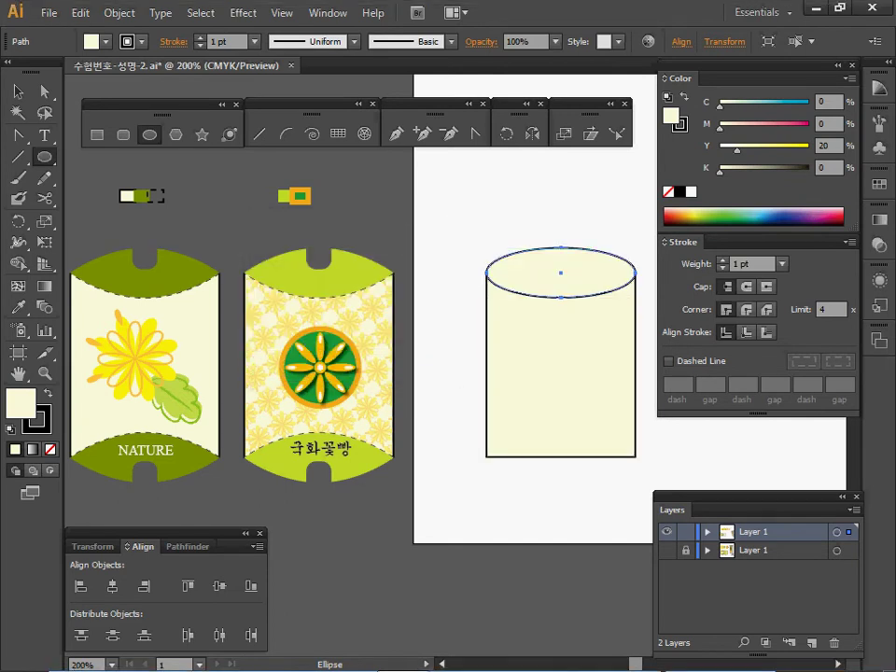
pyautogui.moveTo(457, 202); pyautogui.dragTo(537, 327)
pyautogui.click(112, 586)
pyautogui.keyDown('ctrl'); pyautogui.click(321, 570); pyautogui.keyUp('ctrl')
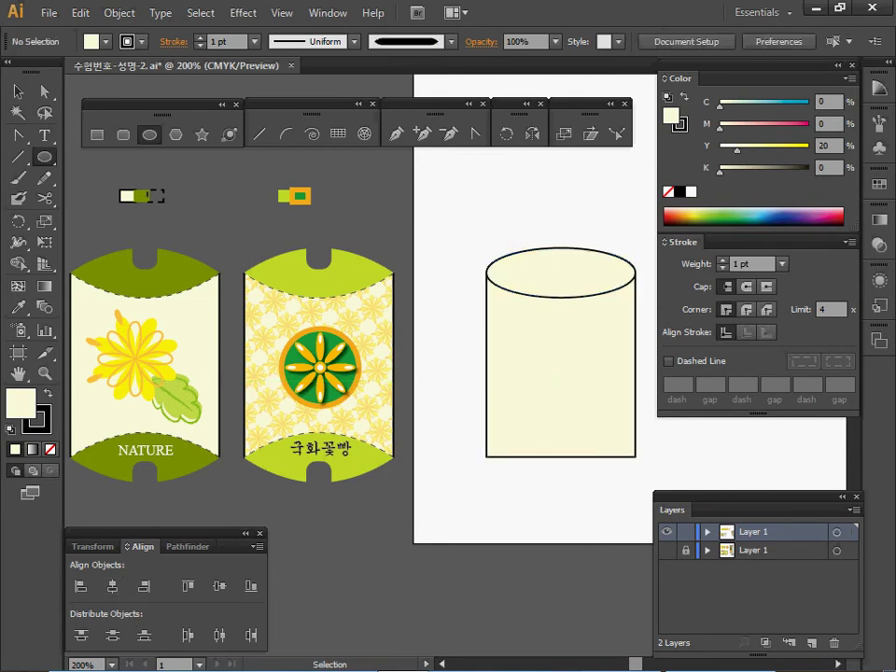
# Copy the olive-green fill without stroke from the NATURE package's upper flap onto the ellipse
pyautogui.keyDown('ctrl'); pyautogui.click(560, 272); pyautogui.keyUp('ctrl')
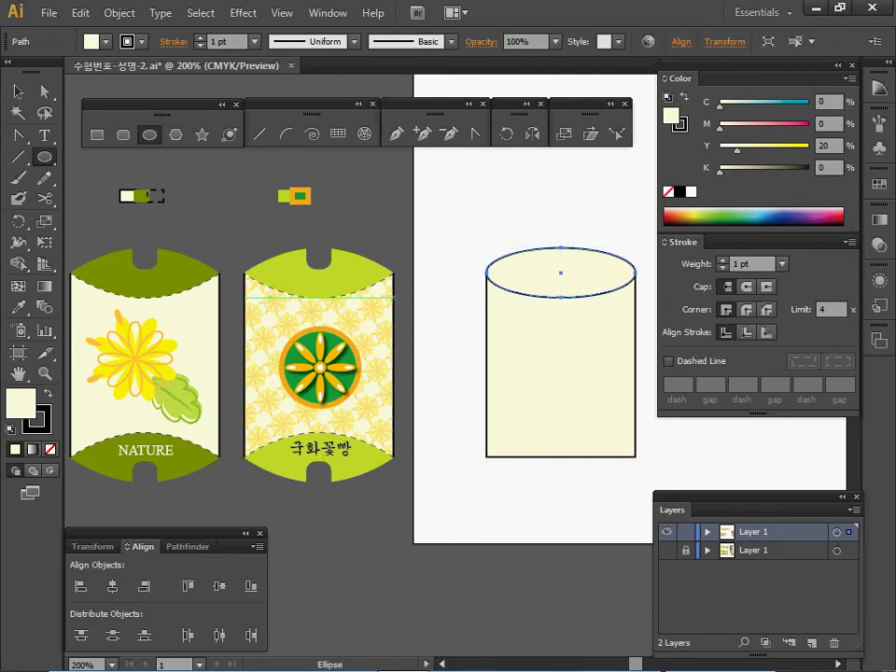
pyautogui.press('i')
pyautogui.click(190, 277)
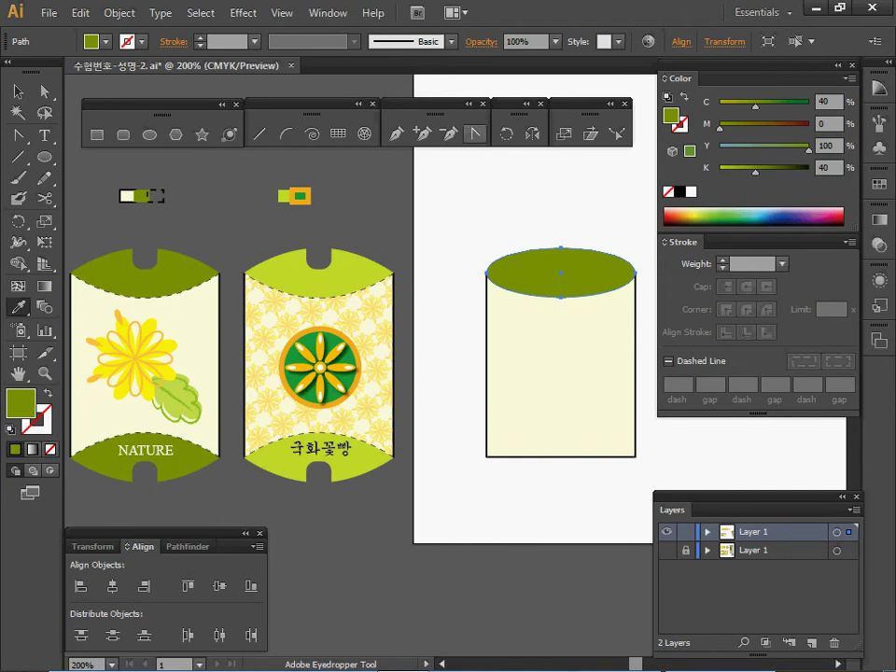
# Convert the ellipse's left and right anchor points to corners to form a pointed lens-shaped flap
pyautogui.hotkey('shift', 'c')
pyautogui.click(486, 273)
pyautogui.click(635, 273)
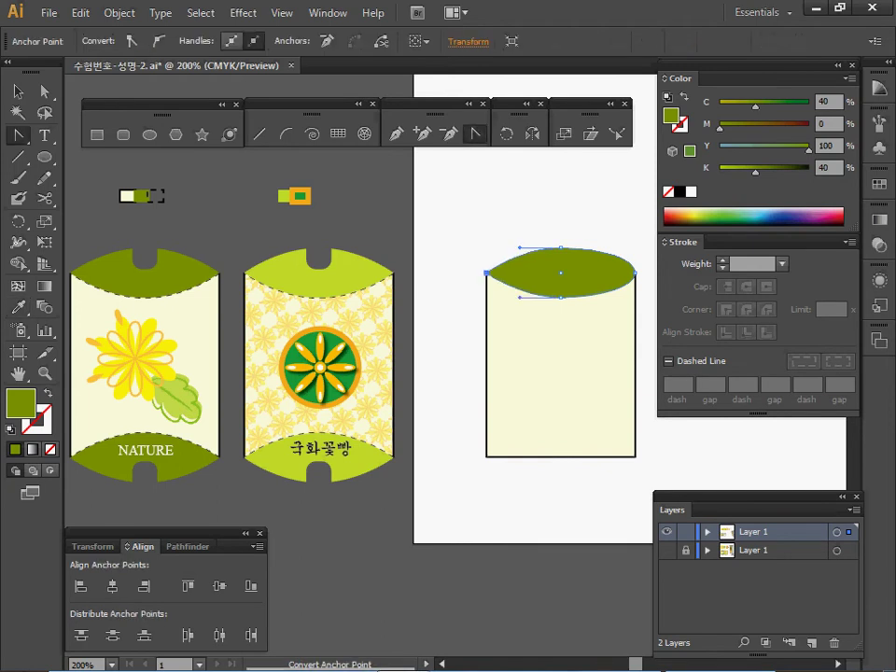
pyautogui.click(636, 272)
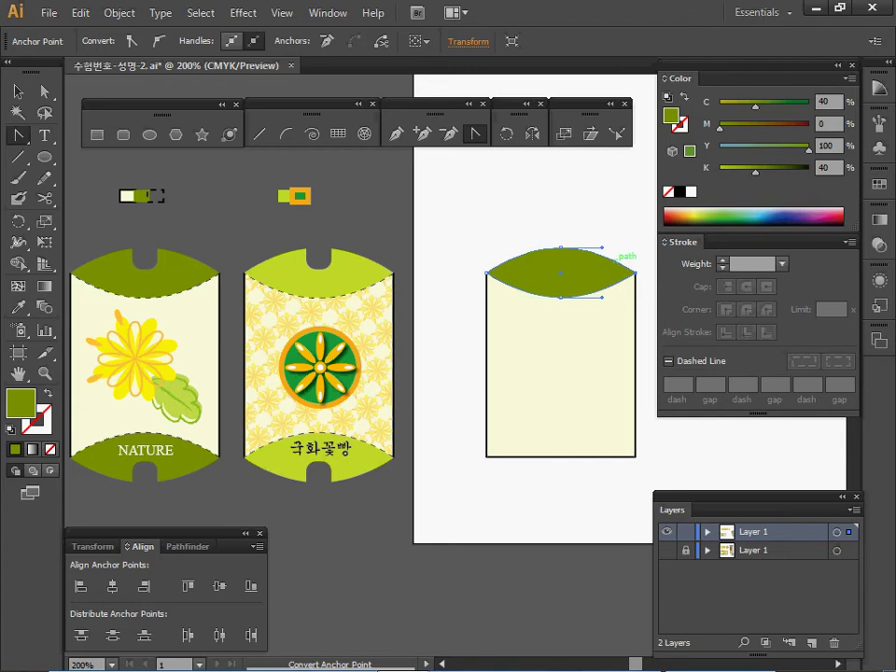
pyautogui.press('v')
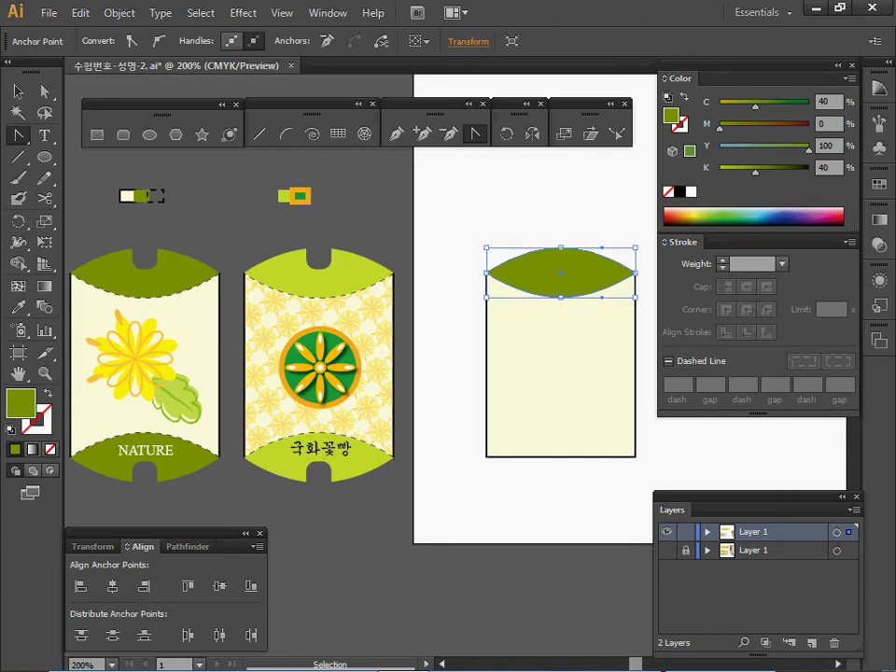
pyautogui.keyDown('ctrl'); pyautogui.click(561, 272); pyautogui.keyUp('ctrl')
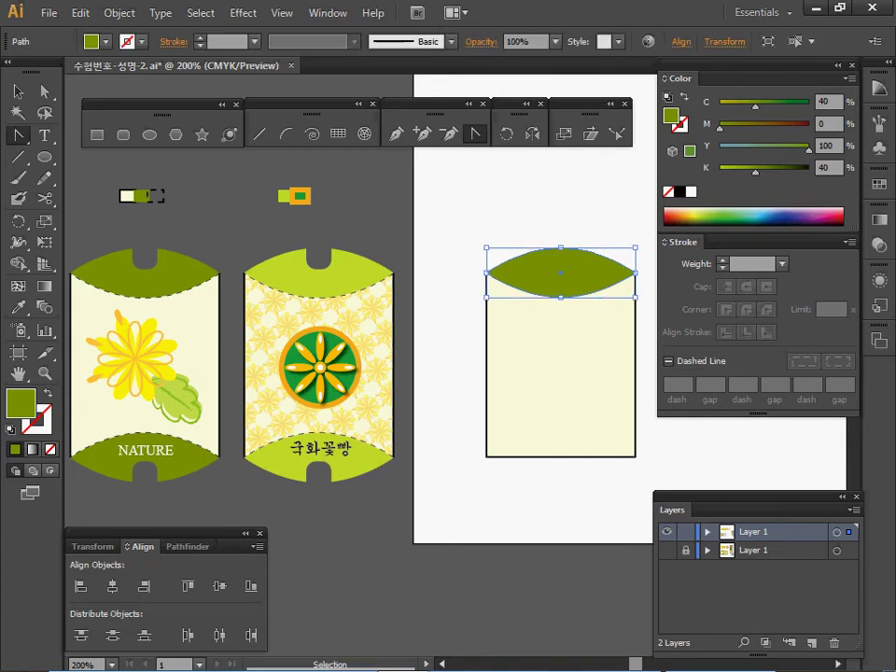
# Duplicate the green flap in place and delete the copy's top anchor point, leaving only its lower curve
pyautogui.press('ctrl')
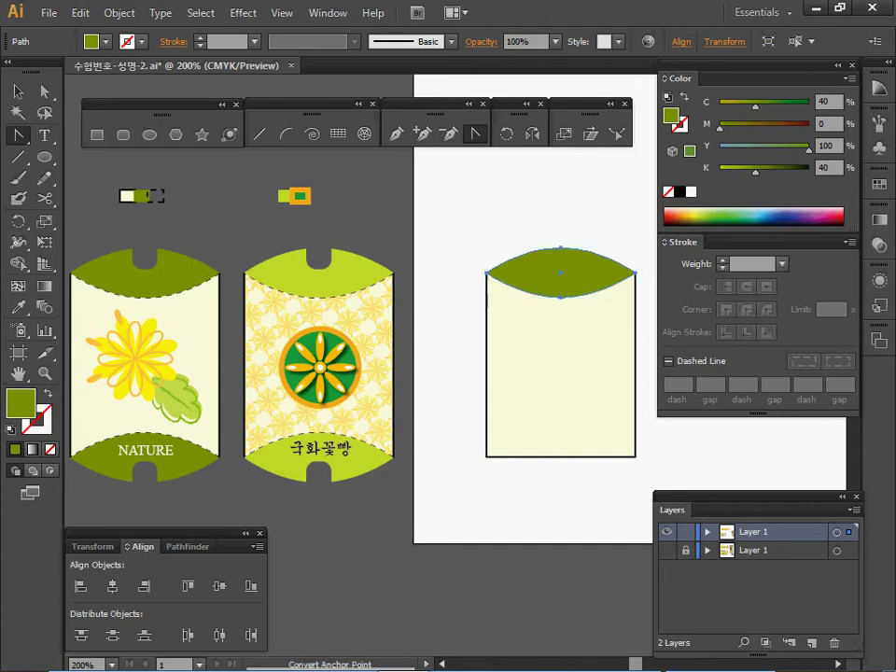
pyautogui.press('space')
pyautogui.keyDown('ctrl'); pyautogui.click(556, 278); pyautogui.keyUp('ctrl')
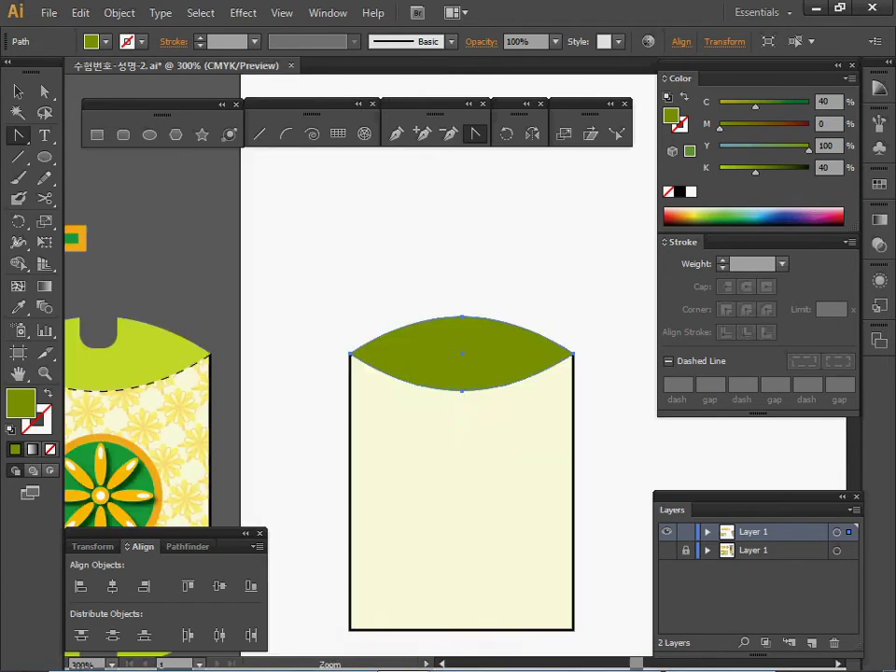
pyautogui.keyDown('ctrl'); pyautogui.click(480, 349); pyautogui.keyUp('ctrl')
pyautogui.keyDown('ctrl'); pyautogui.click(480, 349); pyautogui.keyUp('ctrl')
pyautogui.click(45, 92)
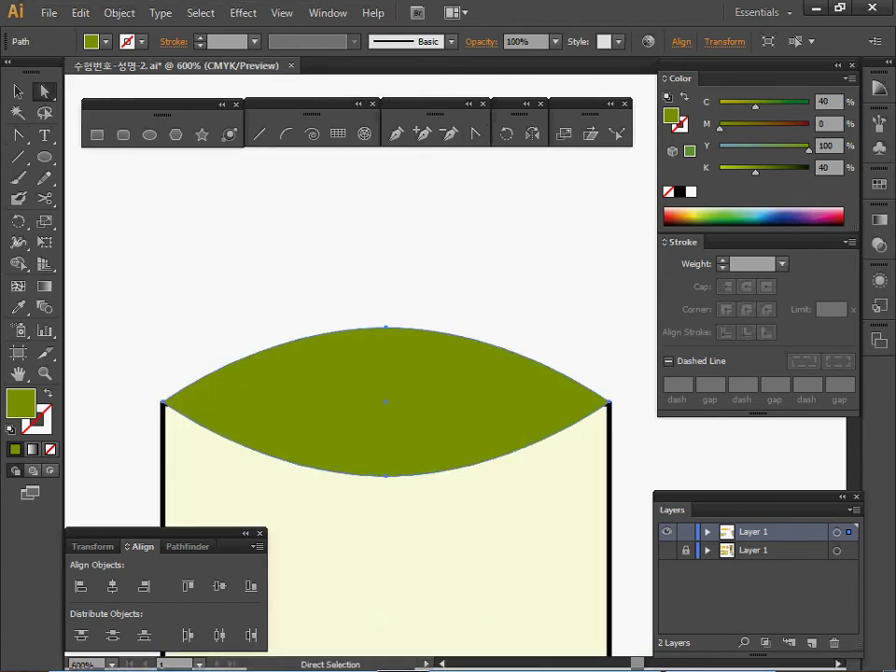
pyautogui.click(386, 327)
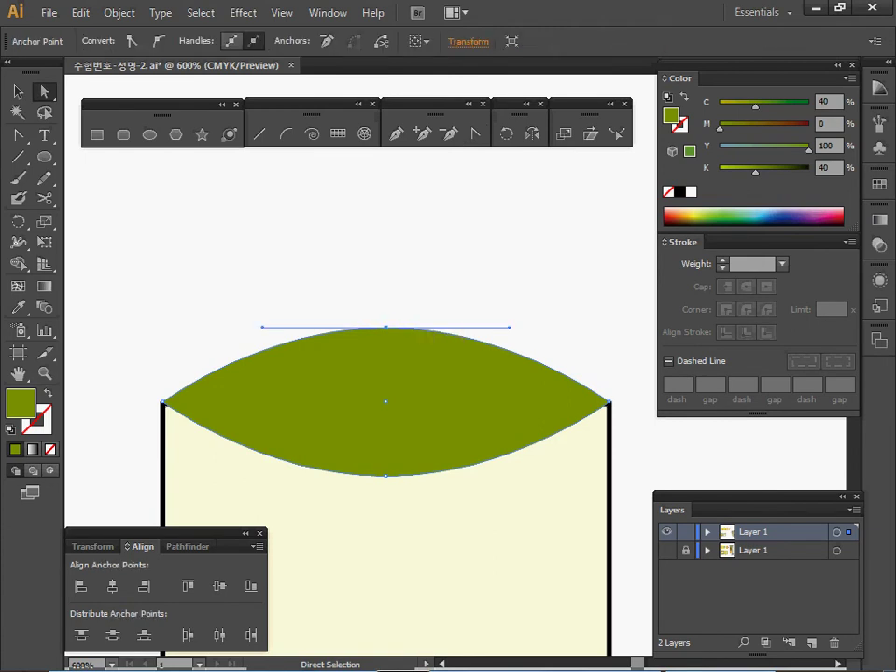
pyautogui.press('Delete')
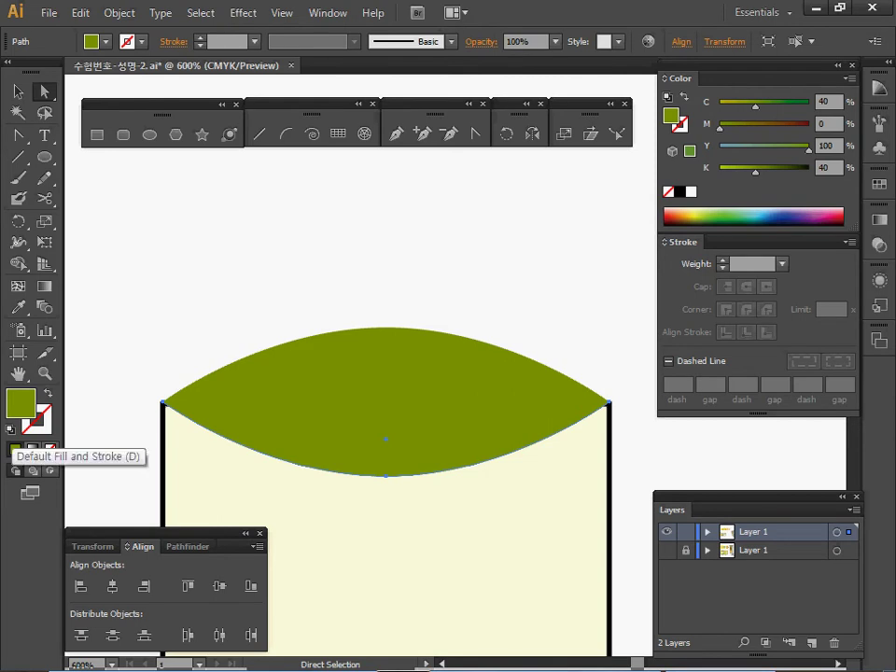
# Swap the lower curve's fill and stroke, and make its stroke black
pyautogui.click(48, 393)
pyautogui.click(42, 424)
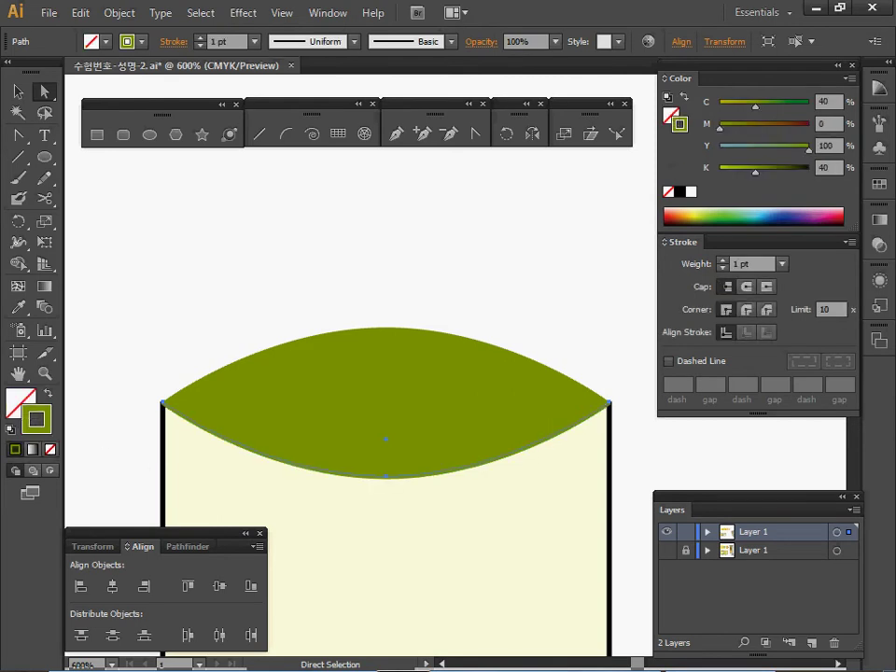
pyautogui.click(680, 192)
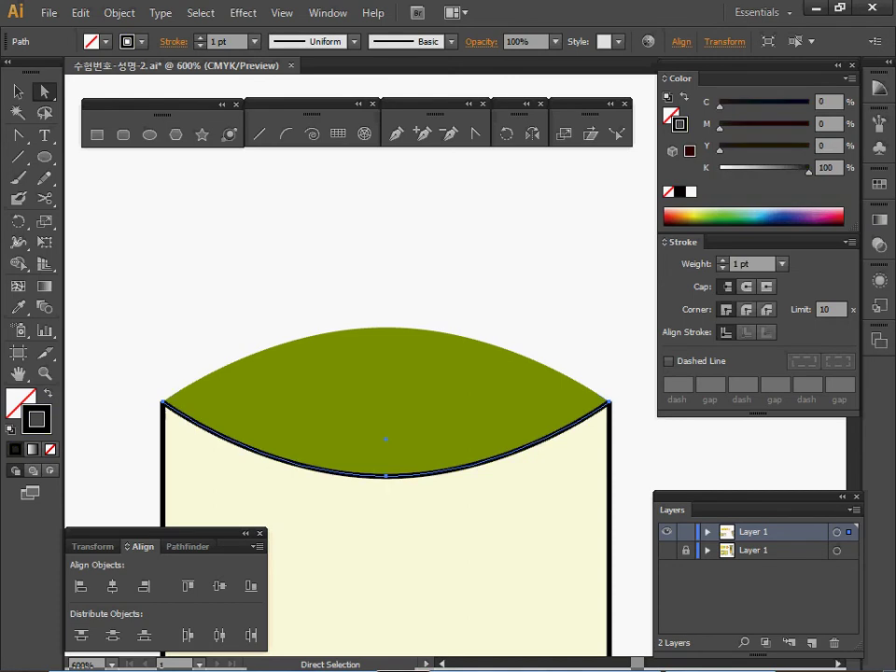
# Copy the 1 pt dashed stroke style with 3 pt dashes from the dashed swatch onto the flap's lower curve
pyautogui.keyDown('ctrl'); pyautogui.keyDown('alt'); pyautogui.click(247, 417); pyautogui.keyUp('alt'); pyautogui.keyUp('ctrl')
pyautogui.keyDown('ctrl'); pyautogui.keyDown('alt'); pyautogui.click(247, 417); pyautogui.keyUp('alt'); pyautogui.keyUp('ctrl')
pyautogui.moveTo(247, 417); pyautogui.dragTo(144, 417)
pyautogui.moveTo(268, 580); pyautogui.dragTo(446, 581)
pyautogui.press('i')
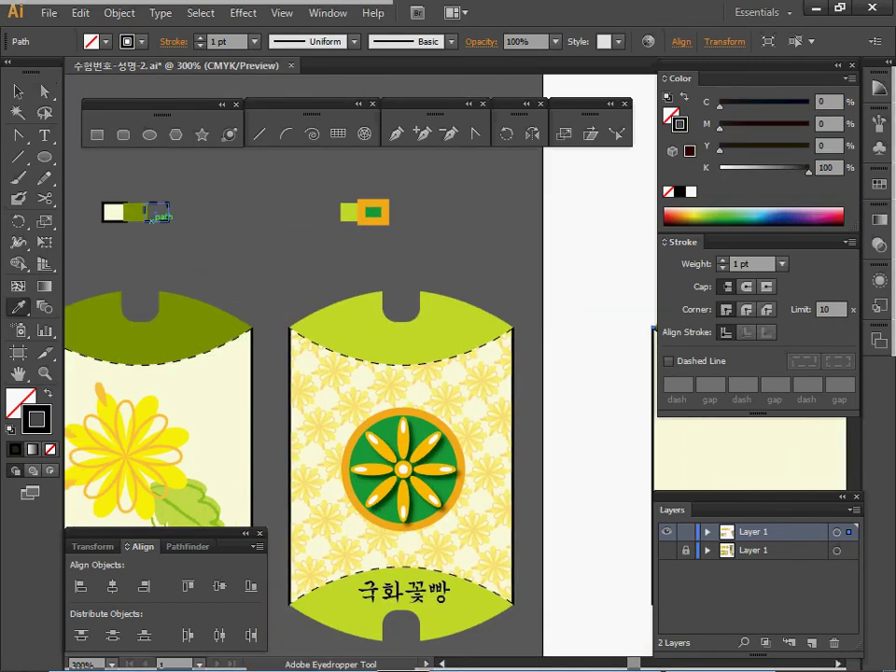
pyautogui.click(156, 221)
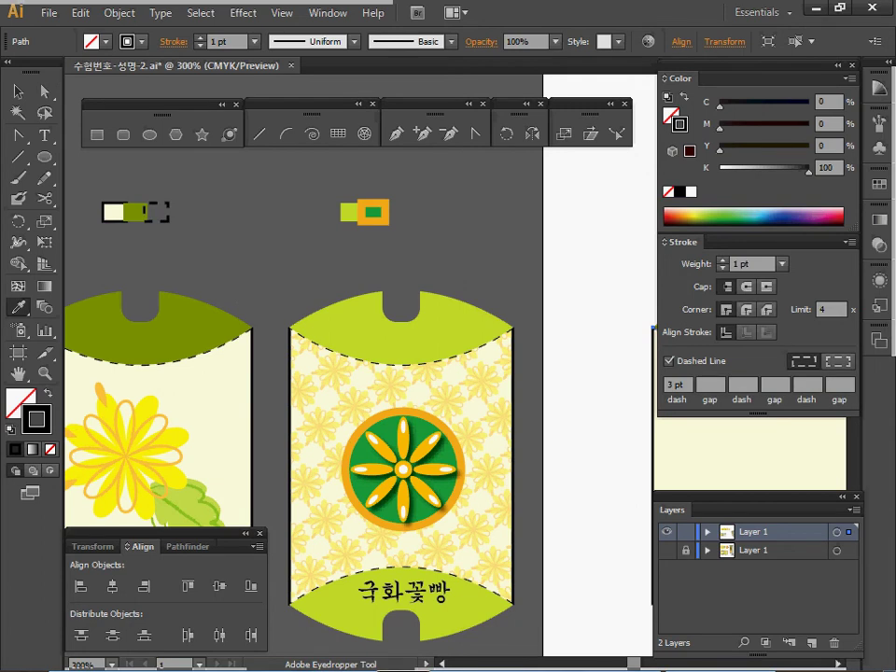
pyautogui.moveTo(458, 327); pyautogui.dragTo(202, 275)
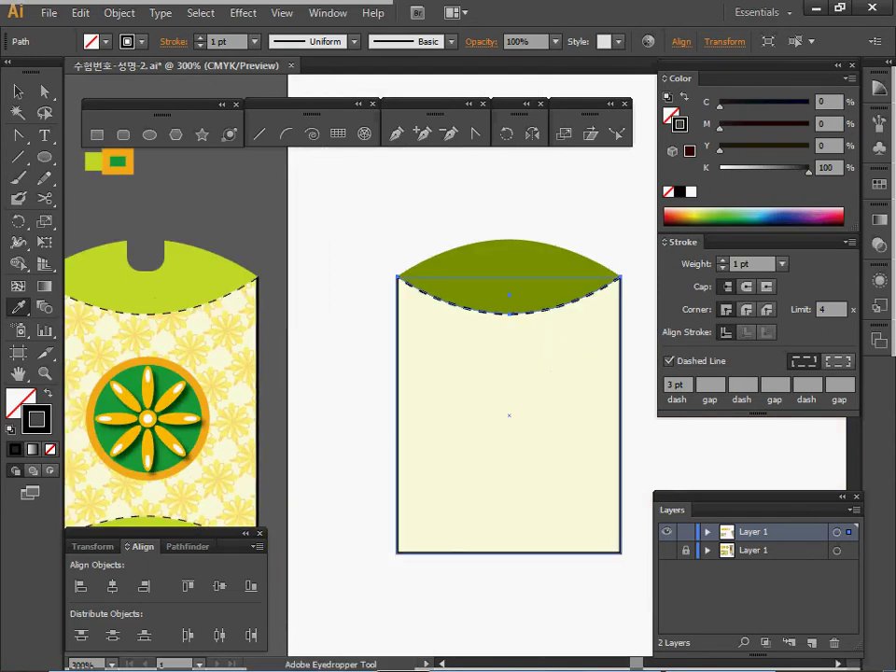
pyautogui.click(509, 261)
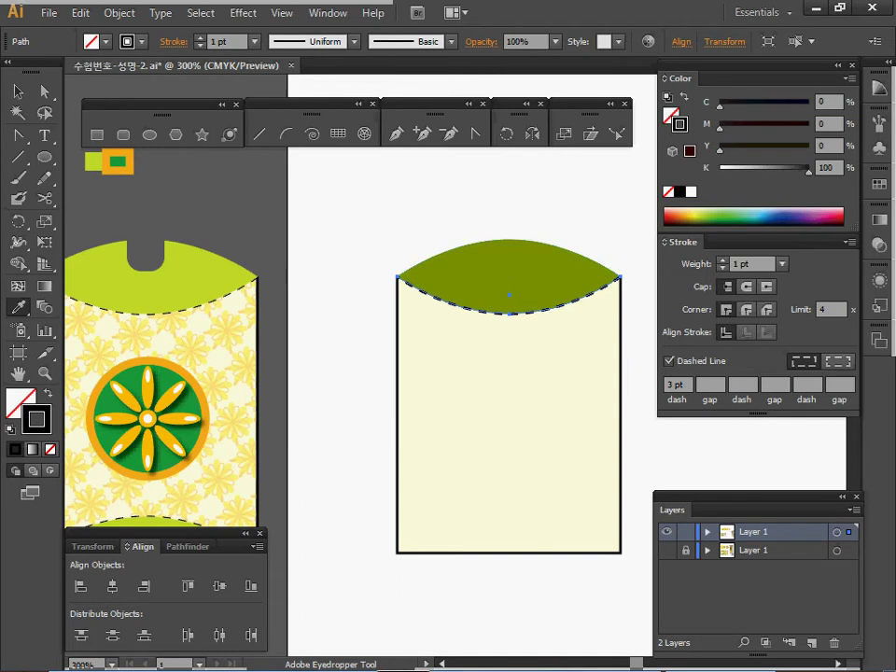
# Draw a rounded rectangle about 4.8 × 8.7 mm overlapping the middle of the green flap's upper edge
pyautogui.keyDown('ctrl'); pyautogui.click(481, 309); pyautogui.keyUp('ctrl')
pyautogui.moveTo(482, 340); pyautogui.dragTo(544, 284)
pyautogui.keyDown('ctrl'); pyautogui.keyDown('alt'); pyautogui.click(504, 321); pyautogui.keyUp('alt'); pyautogui.keyUp('ctrl')
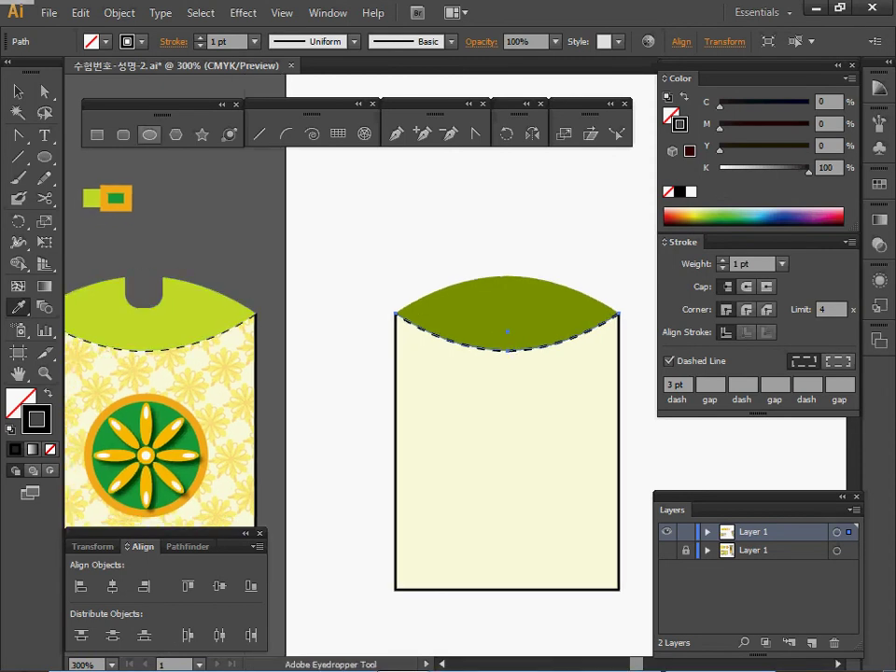
pyautogui.click(122, 135)
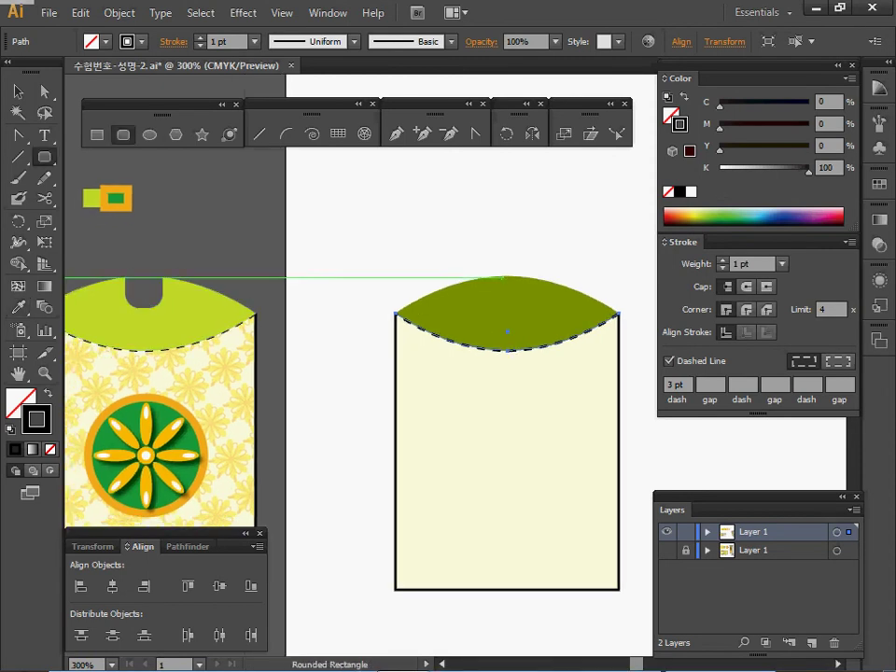
pyautogui.moveTo(487, 245); pyautogui.dragTo(523, 310)
pyautogui.press('Left')
pyautogui.press('Right')
pyautogui.press('Down')
pyautogui.press('Down')
pyautogui.press('Down')
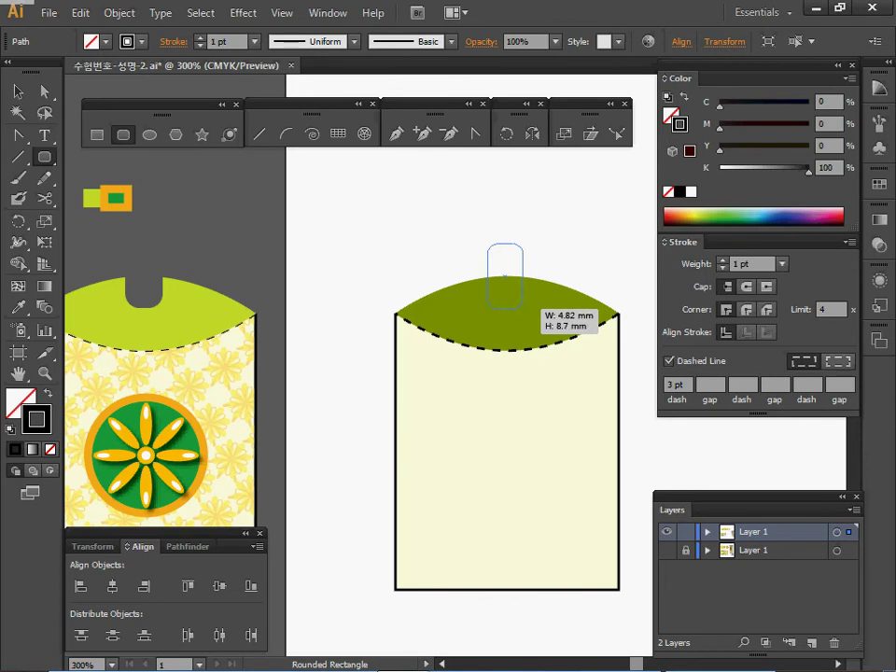
pyautogui.moveTo(524, 311); pyautogui.dragTo(522, 310)
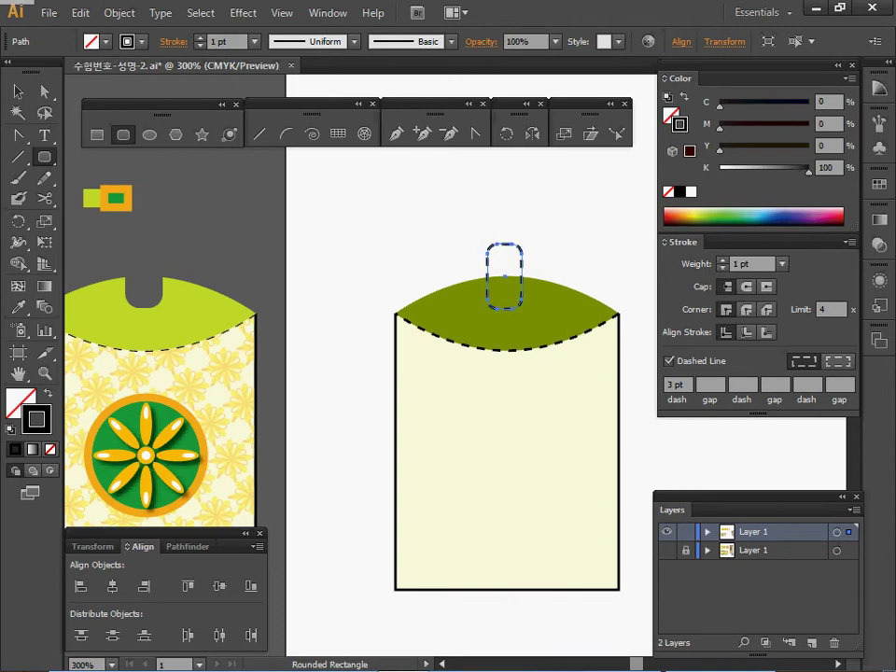
# Give the rounded rectangle the default white fill and black stroke, and align it with the flap, dashed curve and body by horizontal centres
pyautogui.press('d')
pyautogui.hotkey('ctrl', 'shift', 'a')
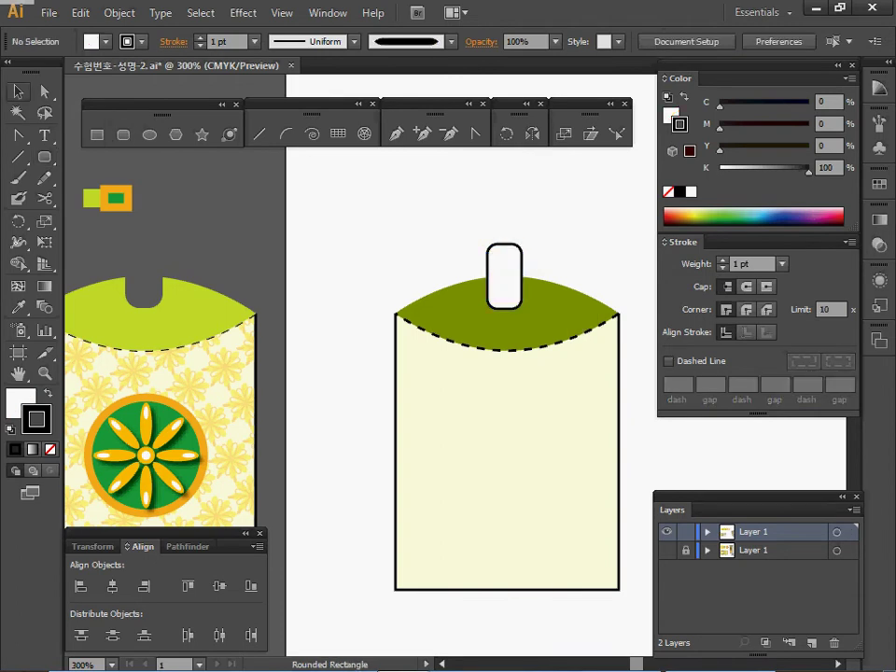
pyautogui.moveTo(424, 234); pyautogui.dragTo(546, 418)
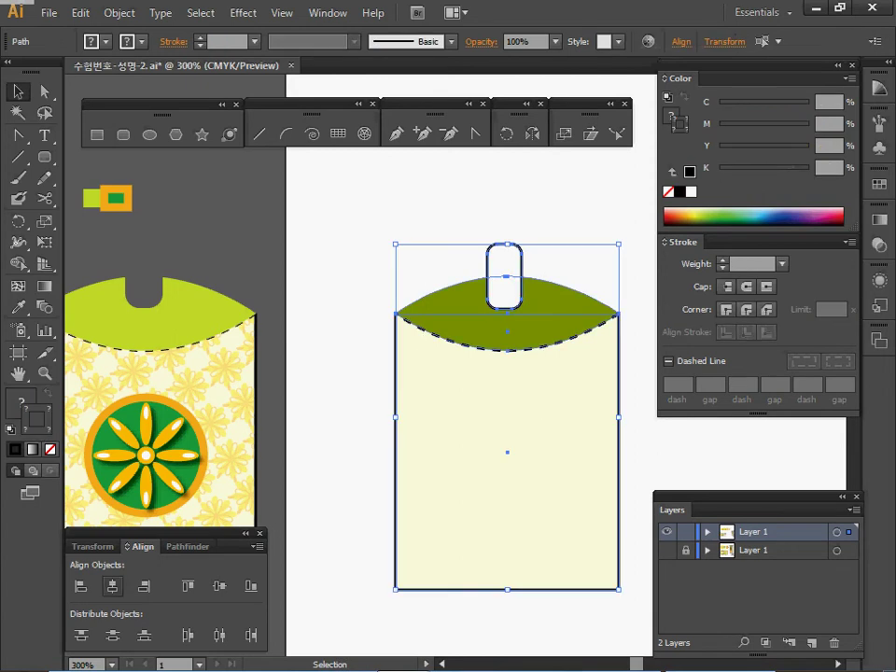
pyautogui.hotkey('ctrl', 'shift', 'a')
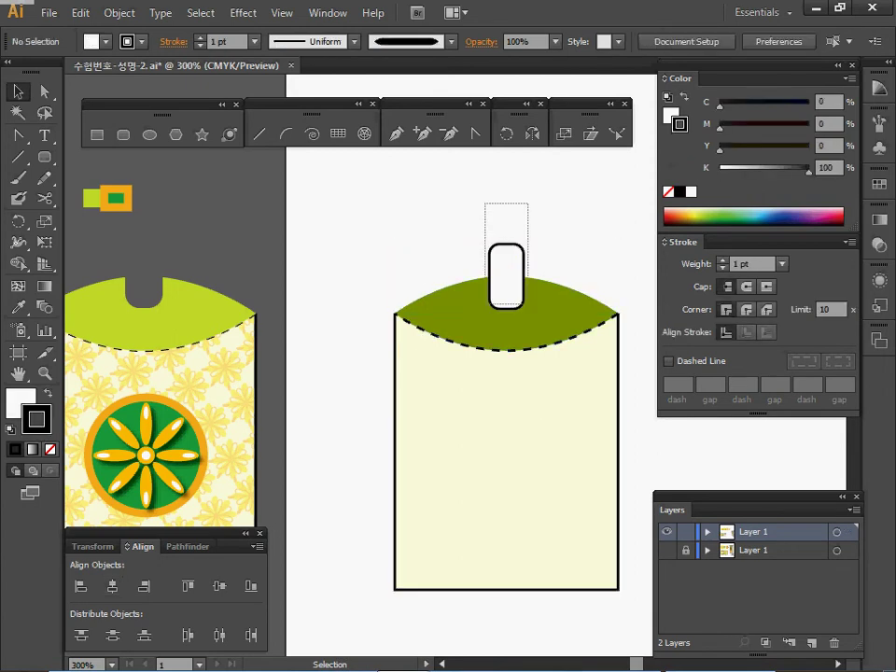
# Subtract the rounded rectangle from the green flap with Minus Front to cut the thumb notch
pyautogui.moveTo(527, 280); pyautogui.dragTo(528, 281)
pyautogui.click(184, 546)
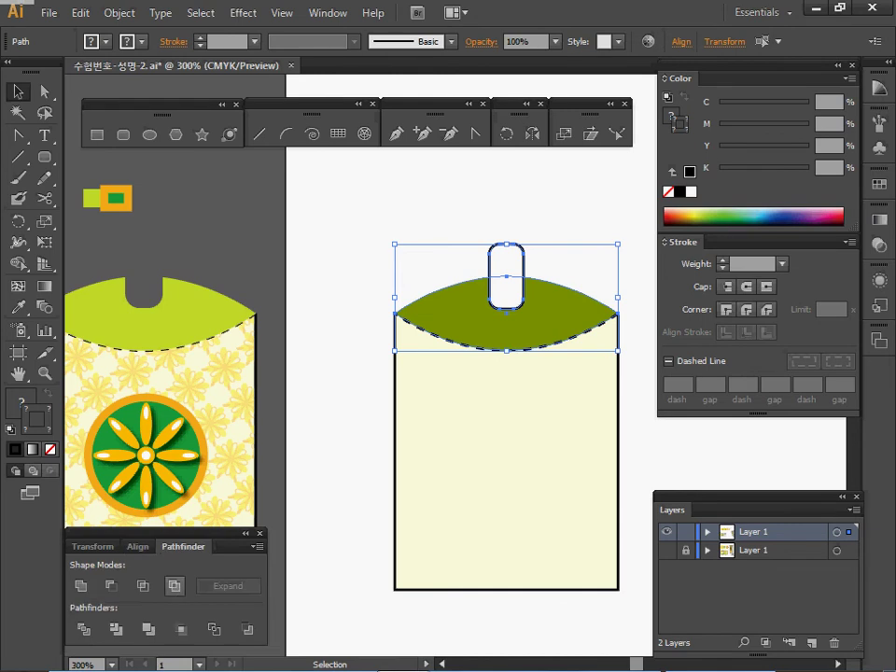
pyautogui.click(111, 586)
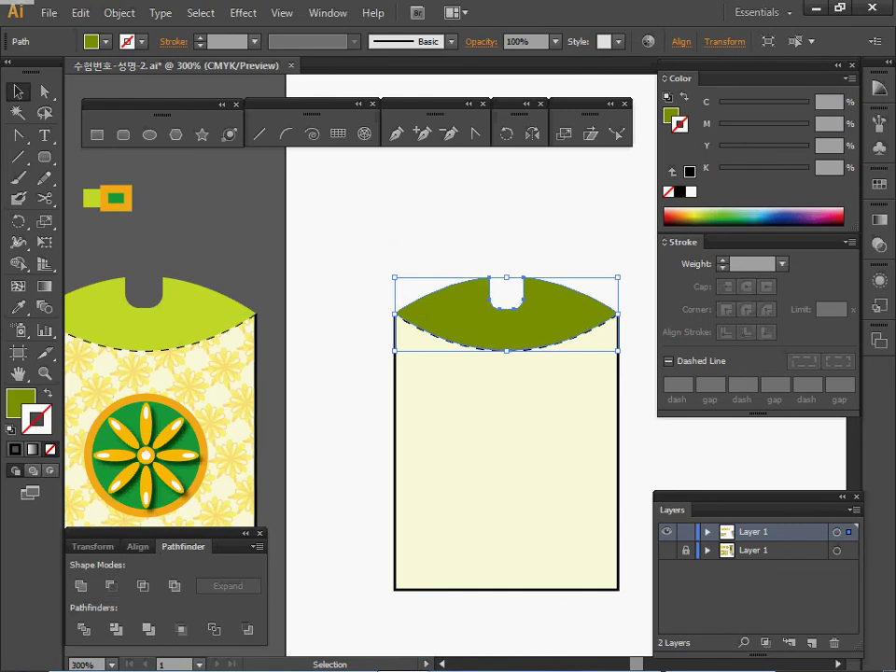
# Reflect a copy of the notched flap and its dashed curve vertically about the cream body's centre, and save the file
pyautogui.moveTo(480, 212); pyautogui.dragTo(546, 408)
pyautogui.moveTo(353, 438); pyautogui.dragTo(468, 493)
pyautogui.moveTo(513, 451); pyautogui.dragTo(477, 414)
pyautogui.keyDown('shift'); pyautogui.click(477, 414); pyautogui.keyUp('shift')
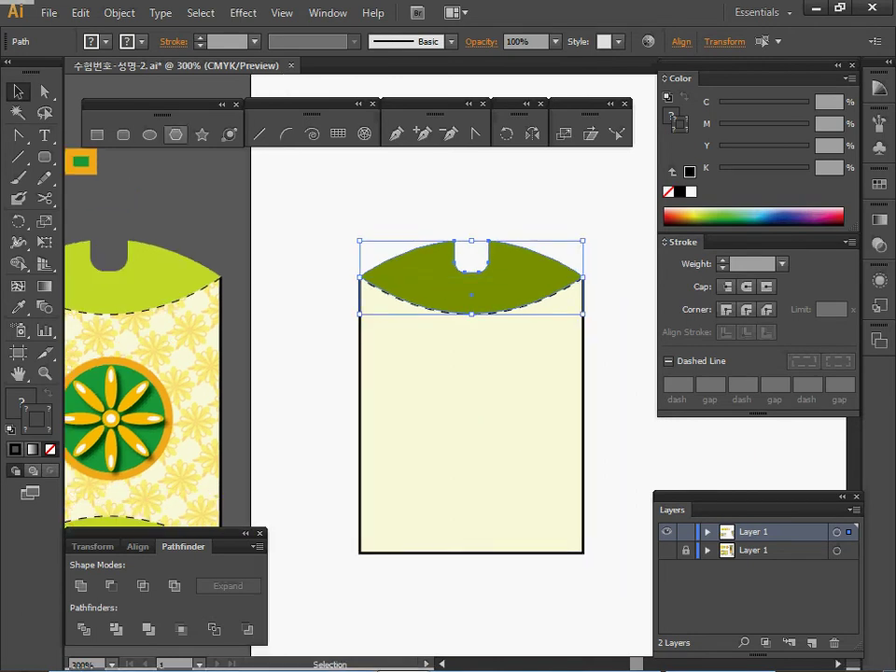
pyautogui.click(532, 133)
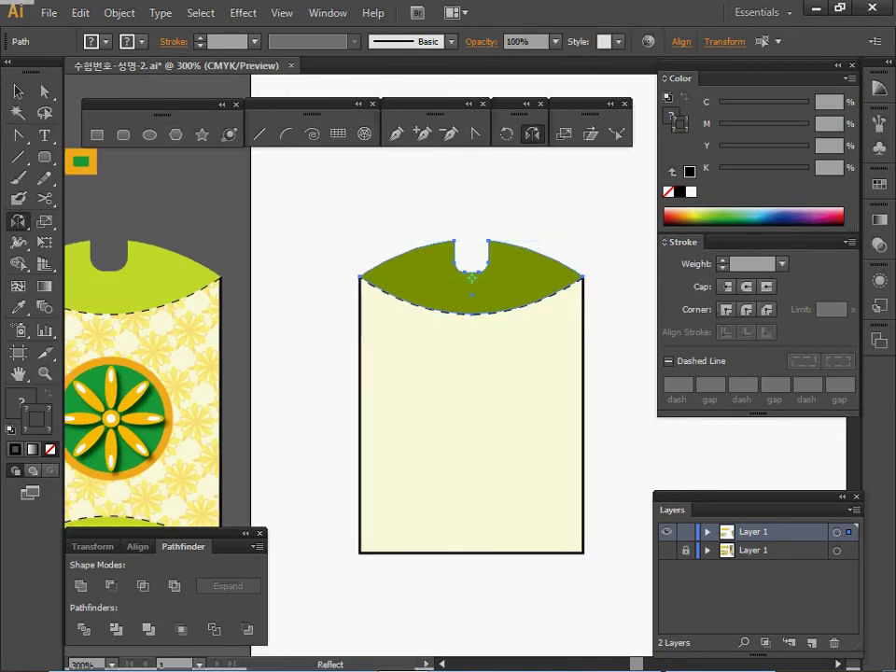
pyautogui.hotkey('ctrl', 'y')
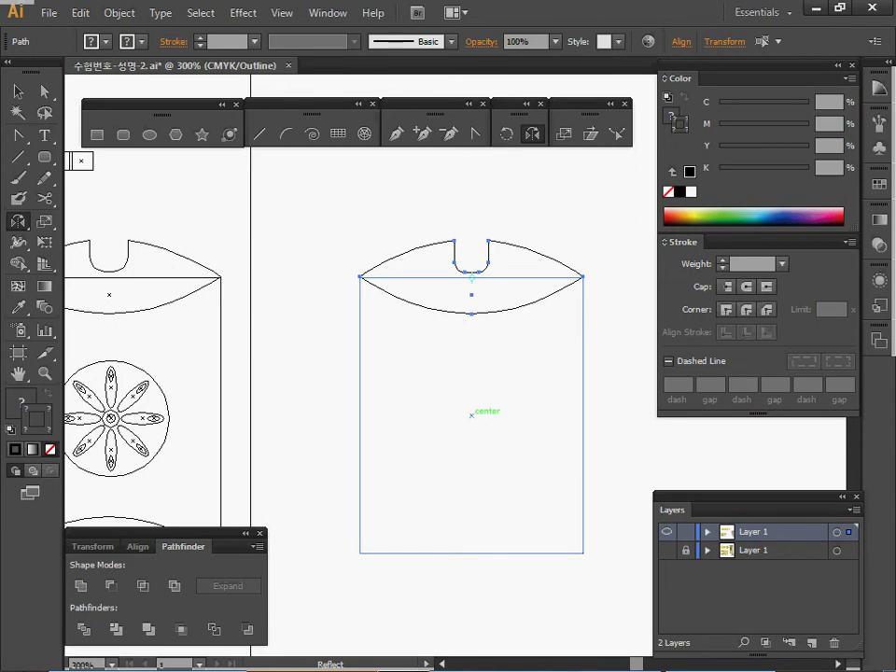
pyautogui.click(471, 414)
pyautogui.moveTo(471, 415); pyautogui.dragTo(472, 487)
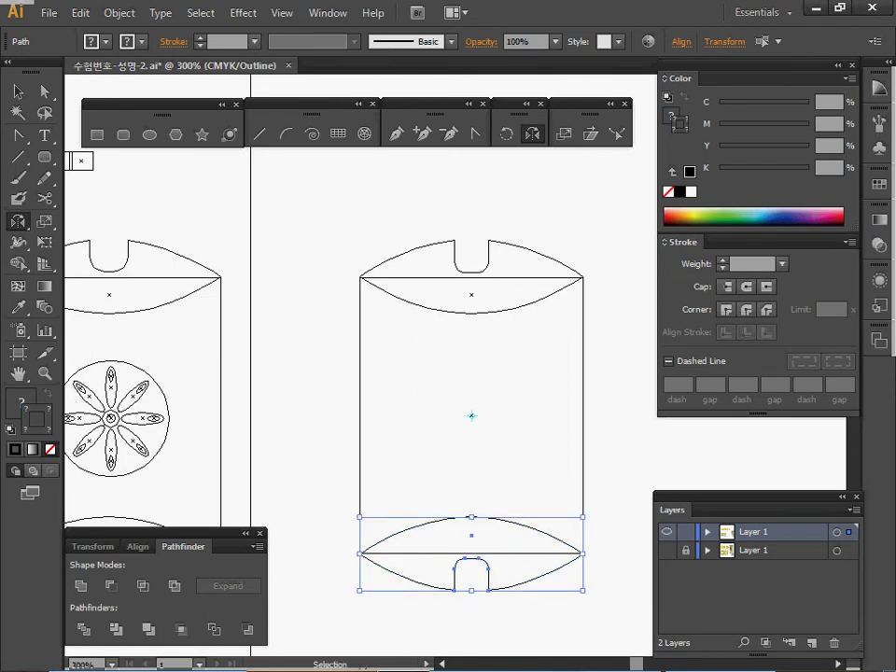
pyautogui.hotkey('ctrl', 'y')
pyautogui.hotkey('ctrl', 's')
# Move the finished flower with its leaf from the pasteboard onto the artboard, above the green package
pyautogui.keyDown('ctrl'); pyautogui.keyDown('alt'); pyautogui.click(483, 420); pyautogui.keyUp('alt'); pyautogui.keyUp('ctrl')
pyautogui.moveTo(483, 420); pyautogui.dragTo(472, 456)
pyautogui.press('space')
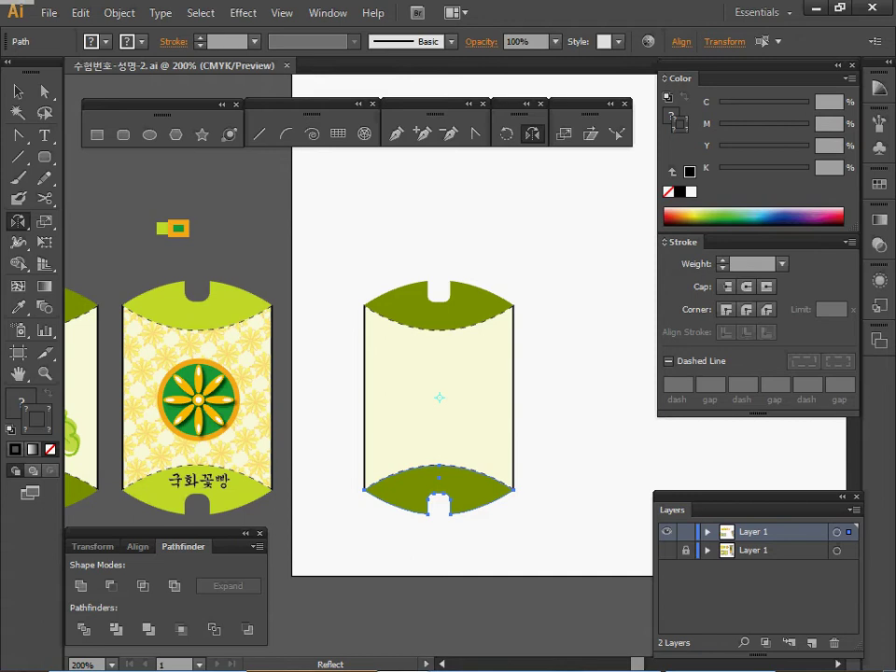
pyautogui.moveTo(388, 320); pyautogui.dragTo(430, 302)
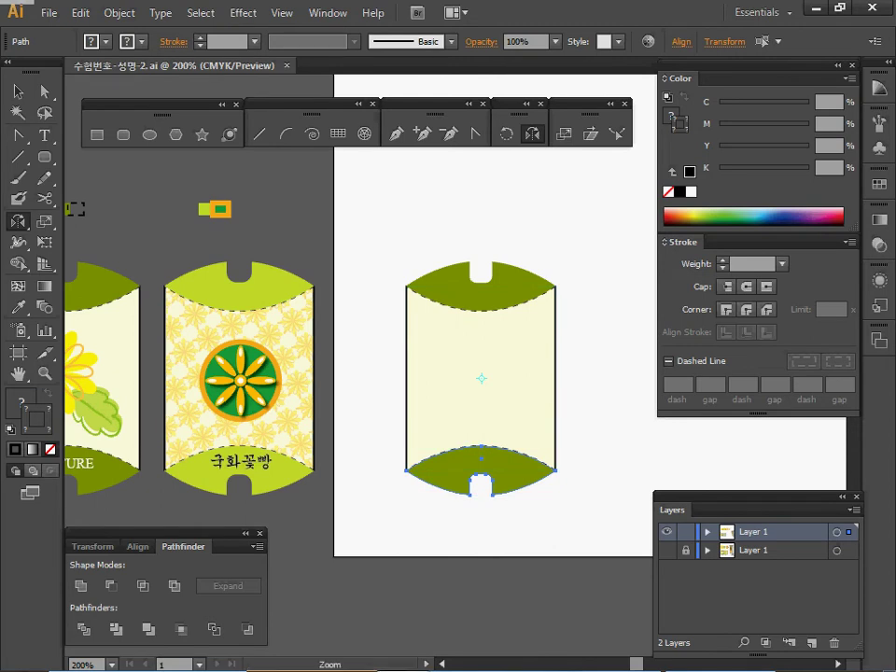
pyautogui.keyDown('ctrl'); pyautogui.keyDown('alt'); pyautogui.click(410, 341); pyautogui.keyUp('alt'); pyautogui.keyUp('ctrl')
pyautogui.moveTo(410, 341); pyautogui.dragTo(378, 629)
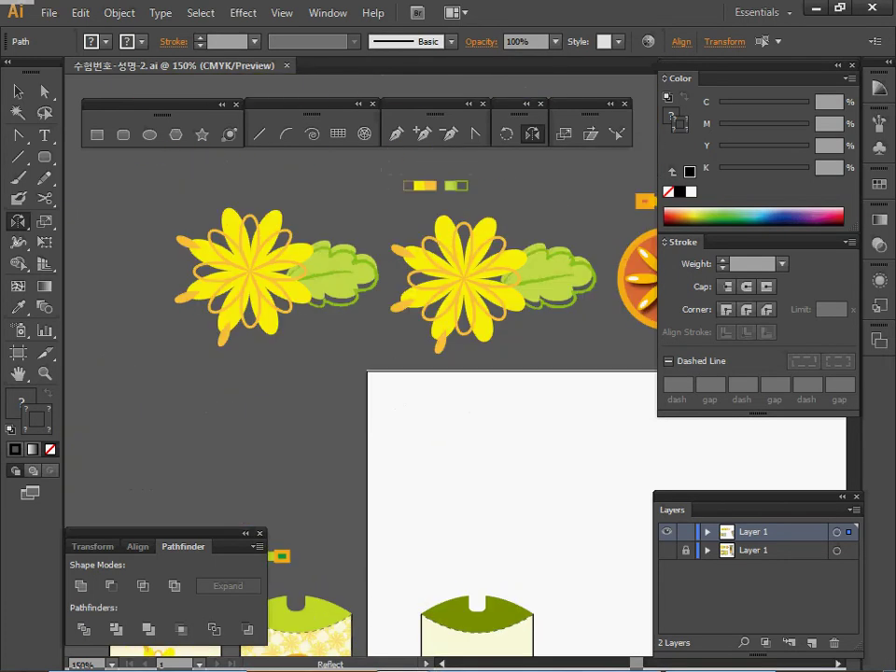
pyautogui.click(18, 91)
pyautogui.moveTo(171, 171); pyautogui.dragTo(336, 360)
pyautogui.click(249, 271)
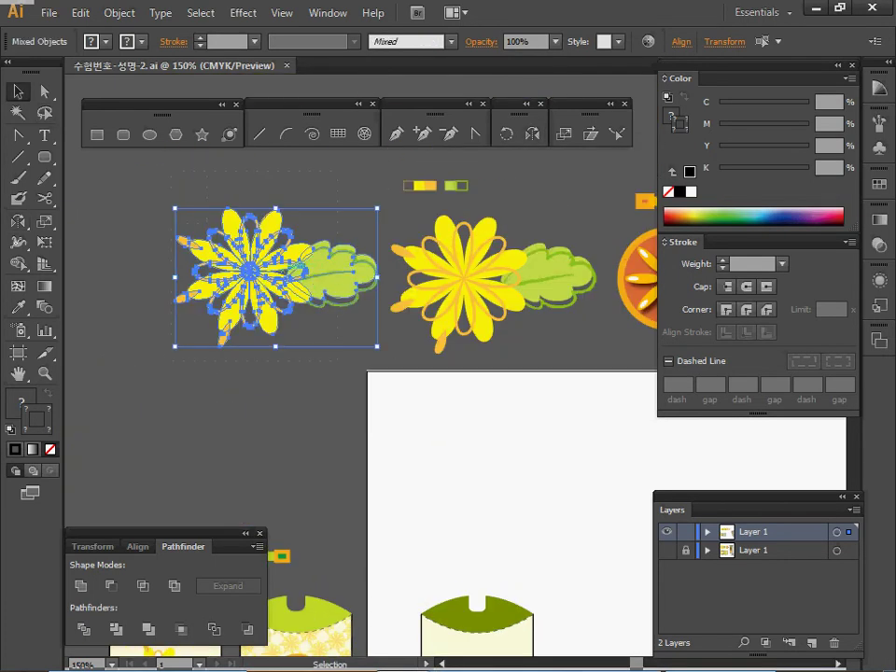
pyautogui.moveTo(249, 271); pyautogui.dragTo(459, 324)
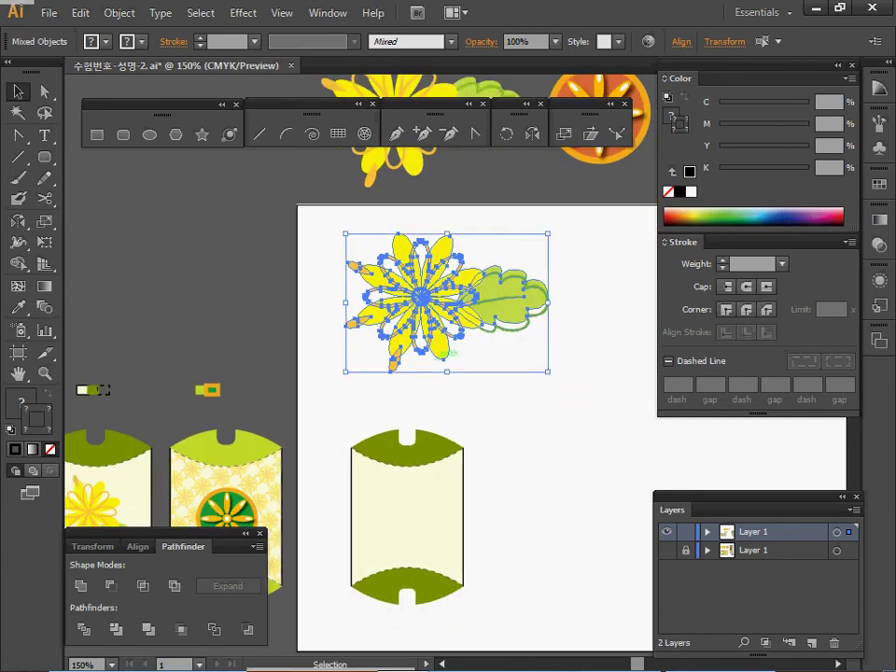
# Paste a copy of the flower with leaf and place it over the package's cream body
pyautogui.hotkey('ctrl', 'c')
pyautogui.hotkey('ctrl', 'v')
pyautogui.press('v')
pyautogui.moveTo(423, 360); pyautogui.dragTo(398, 509)
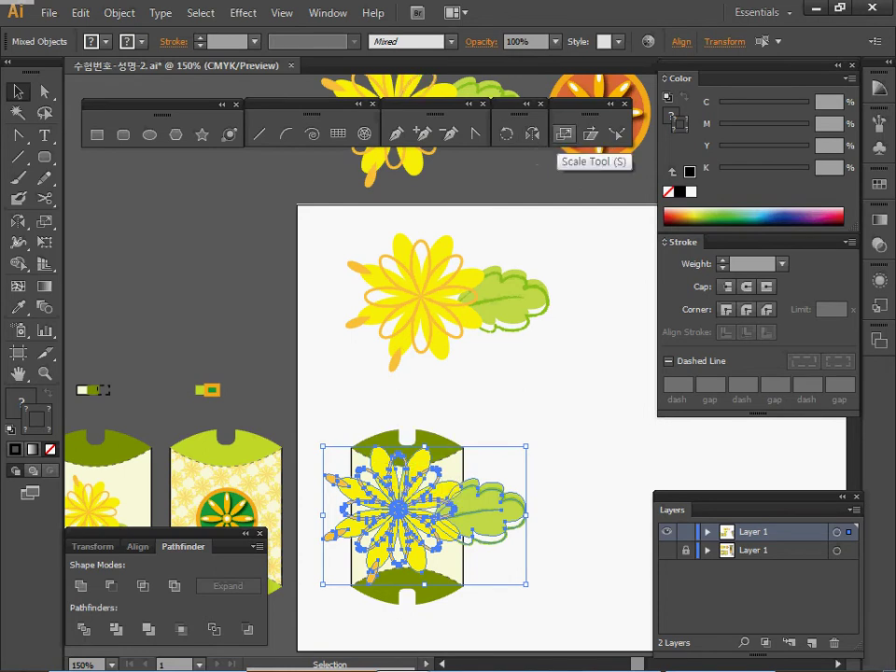
# Scale the flower copy on the package uniformly to 50%
pyautogui.click(564, 134)
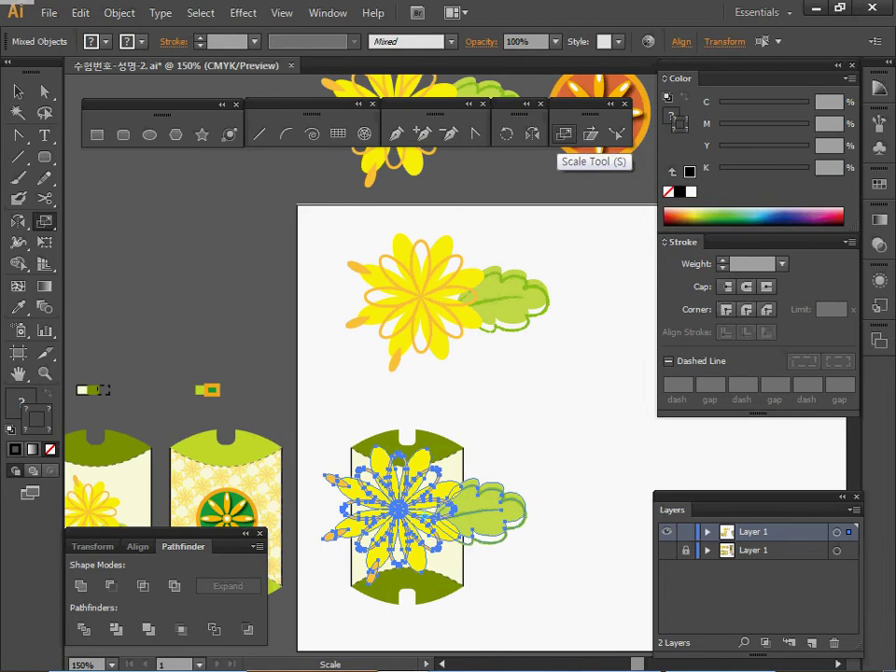
pyautogui.doubleClick(564, 134)
pyautogui.write('50')
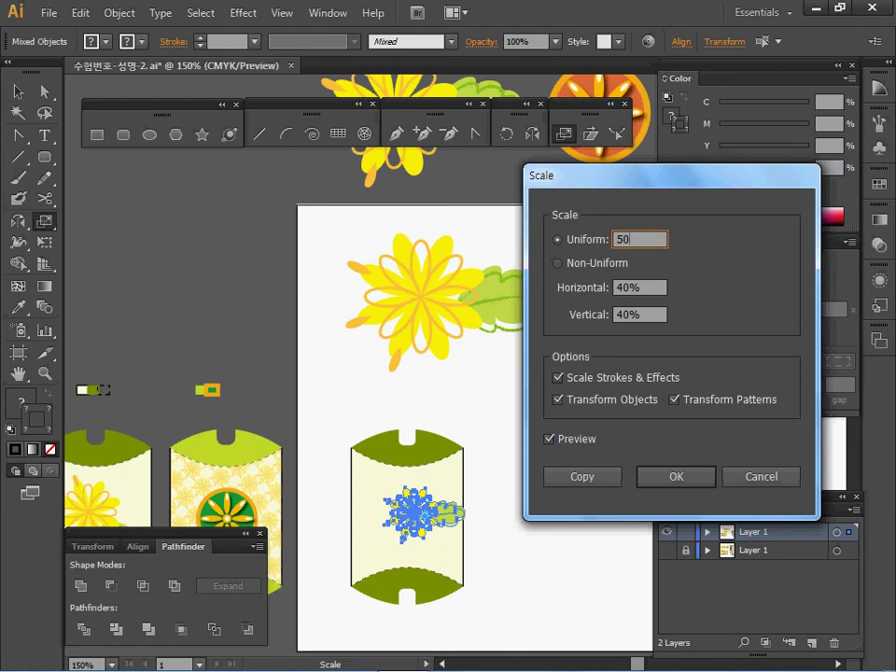
pyautogui.moveTo(672, 175)
pyautogui.mouseDown()
pyautogui.moveTo(656, 182)
pyautogui.moveTo(670, 196)
pyautogui.mouseUp()
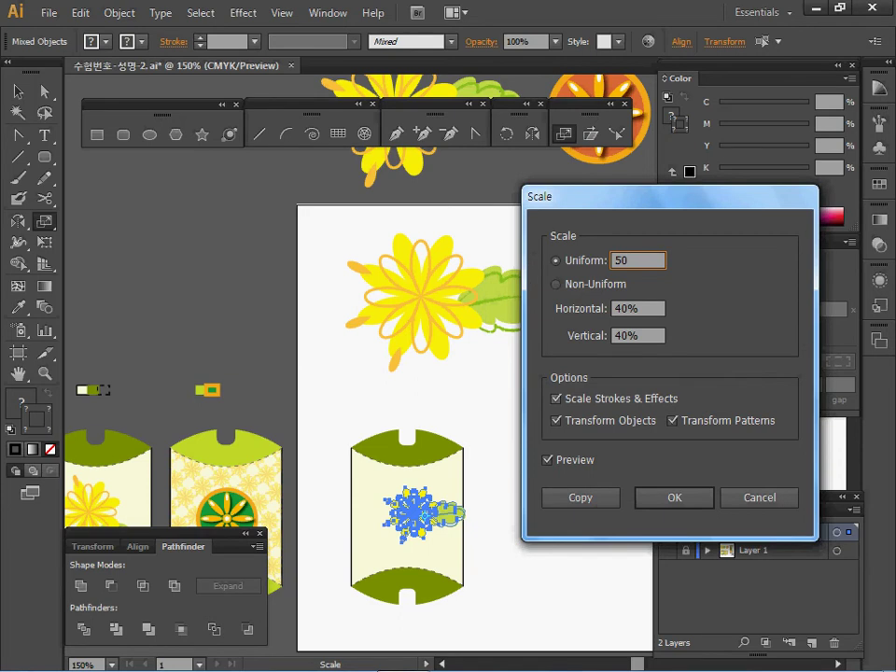
pyautogui.press('Return')
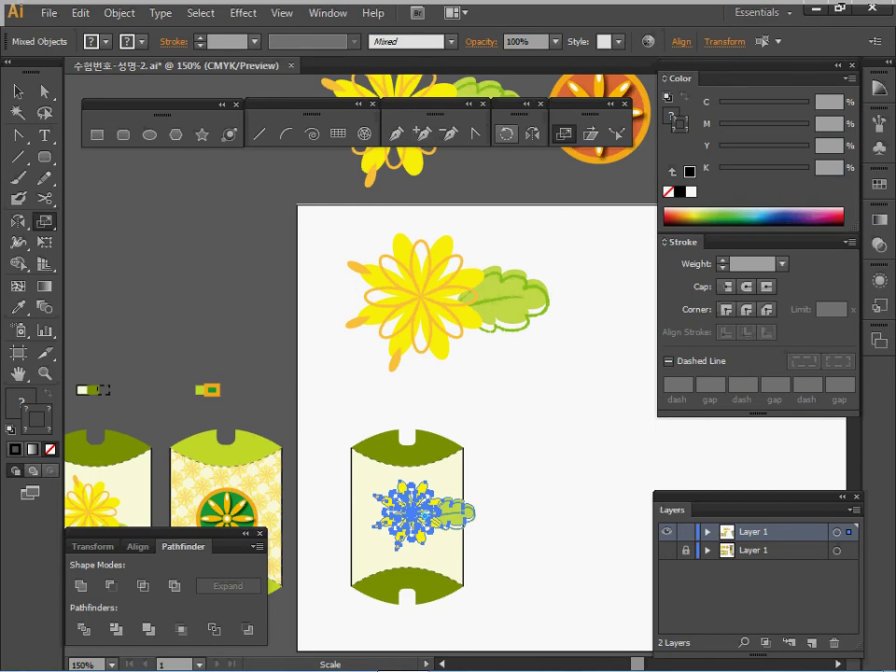
# Rotate the small flower by -45° and centre it between the package's two flaps
pyautogui.doubleClick(505, 134)
pyautogui.press('Return')
pyautogui.write('-45')
pyautogui.press('Return')
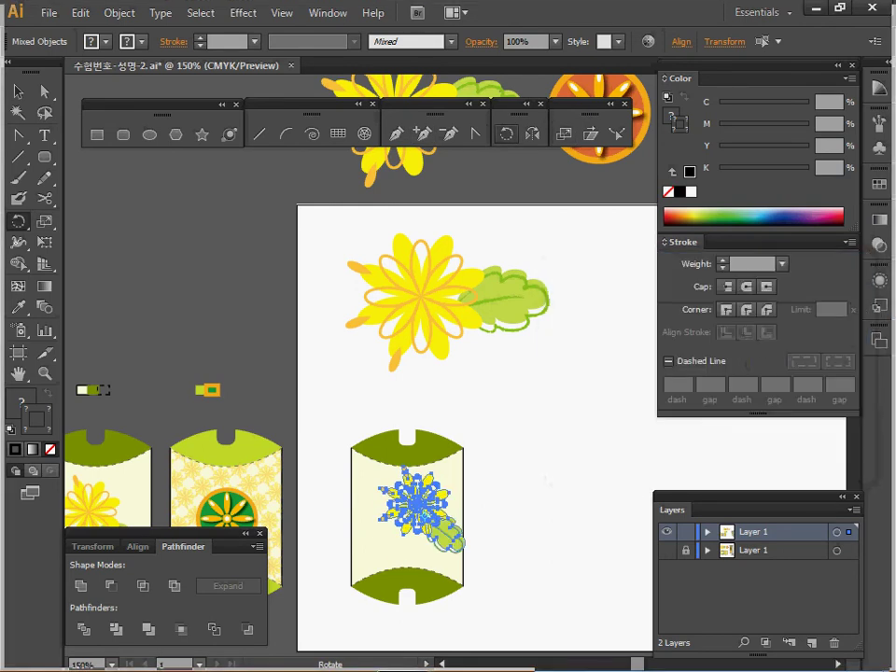
pyautogui.press('v')
pyautogui.moveTo(435, 499); pyautogui.dragTo(410, 527)
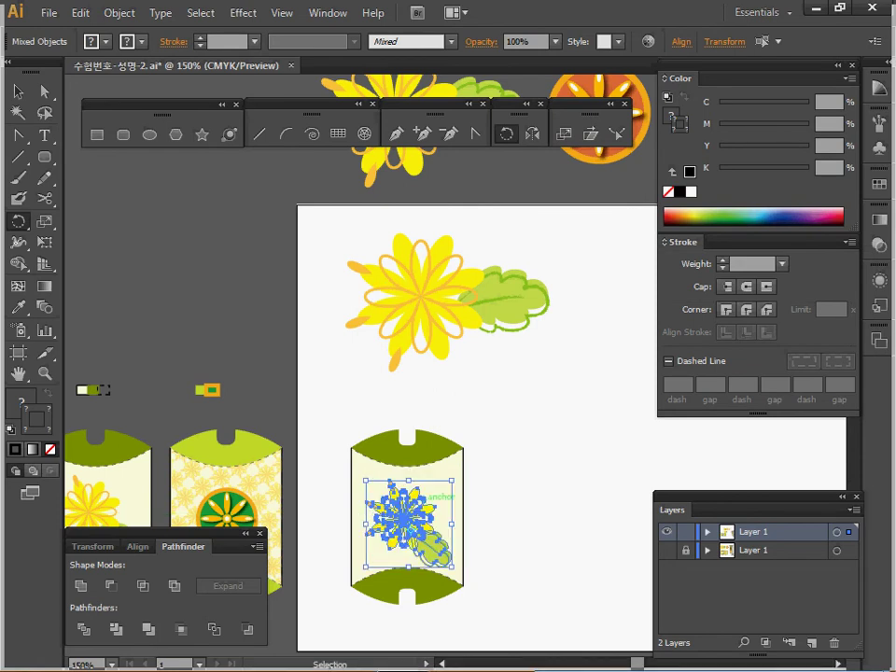
pyautogui.press('Up')
pyautogui.press('Up')
pyautogui.press('Up')
pyautogui.press('Up')
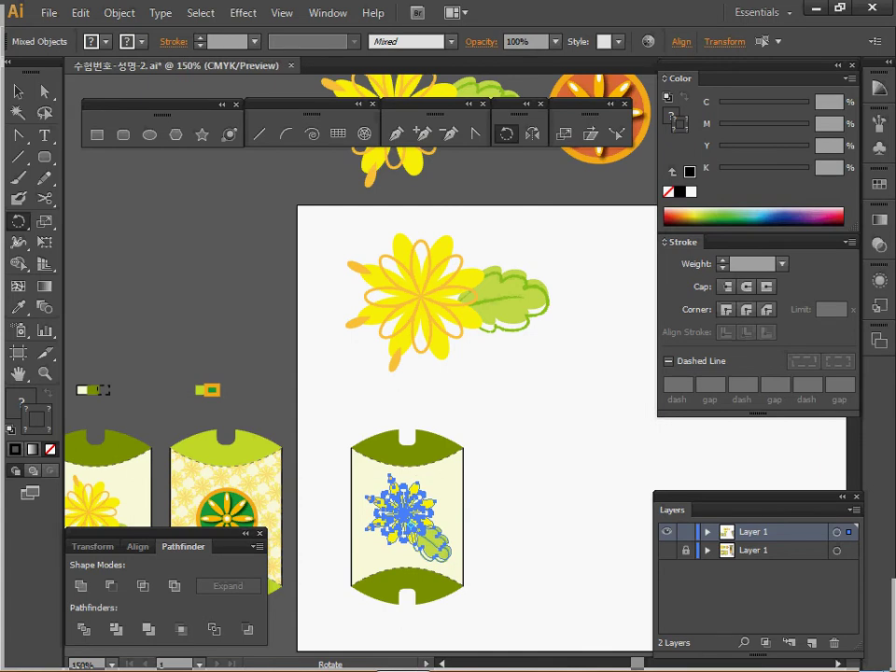
# Duplicate the package's body, flaps and dashed curves, without the flower, directly to the right of the first package
pyautogui.press('v')
pyautogui.moveTo(327, 401); pyautogui.dragTo(364, 497)
pyautogui.moveTo(346, 609); pyautogui.dragTo(409, 478)
pyautogui.keyDown('ctrl'); pyautogui.keyDown('shift'); pyautogui.click(433, 513); pyautogui.keyUp('shift'); pyautogui.keyUp('ctrl')
pyautogui.press('ctrl')
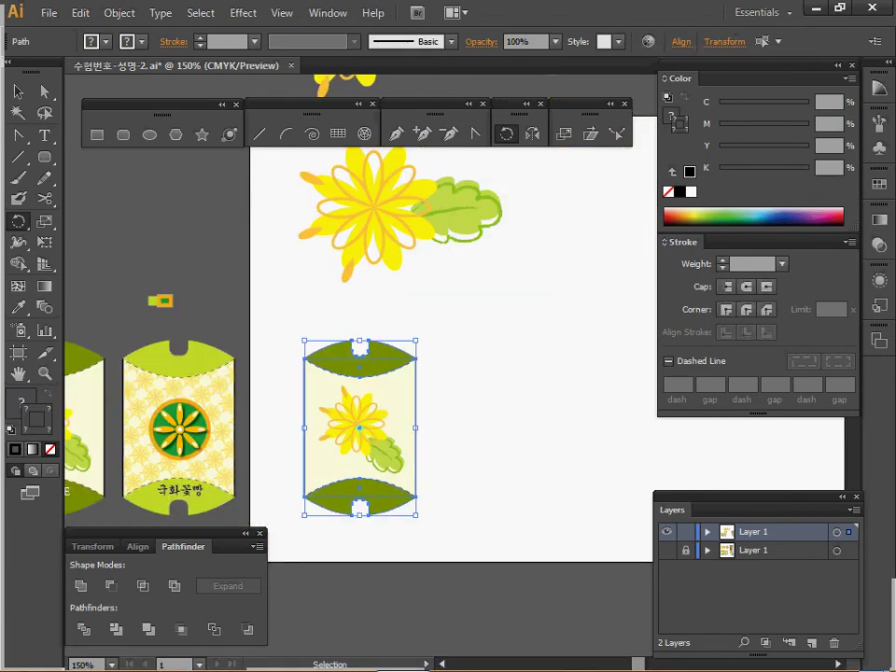
pyautogui.moveTo(409, 408); pyautogui.dragTo(541, 408)
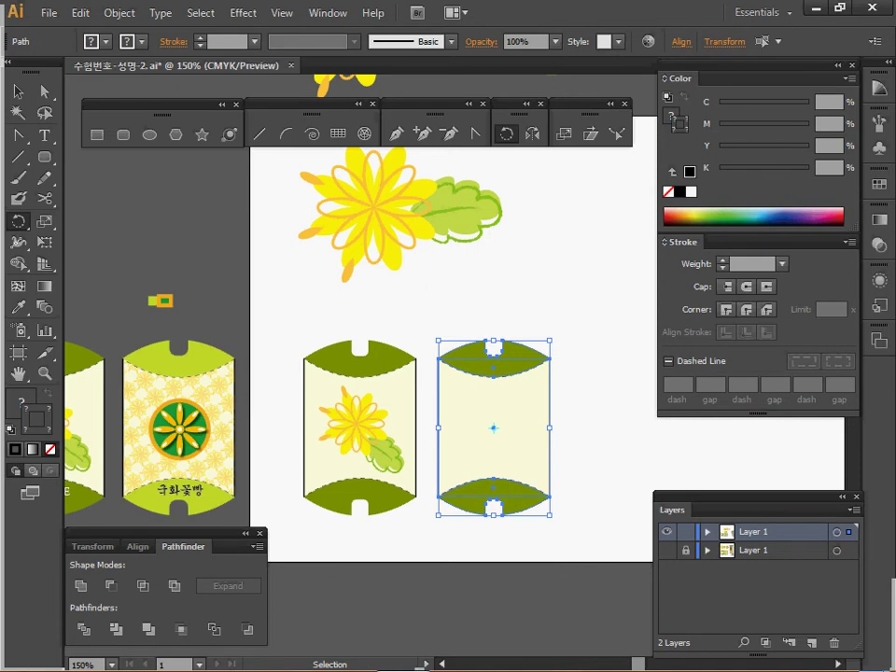
# Recolour both flaps of the second package with the light green sampled from the reference package's upper flap
pyautogui.keyDown('ctrl'); pyautogui.click(593, 393); pyautogui.keyUp('ctrl')
pyautogui.keyDown('ctrl'); pyautogui.click(525, 358); pyautogui.keyUp('ctrl')
pyautogui.keyDown('ctrl'); pyautogui.keyDown('shift'); pyautogui.click(525, 489); pyautogui.keyUp('shift'); pyautogui.keyUp('ctrl')
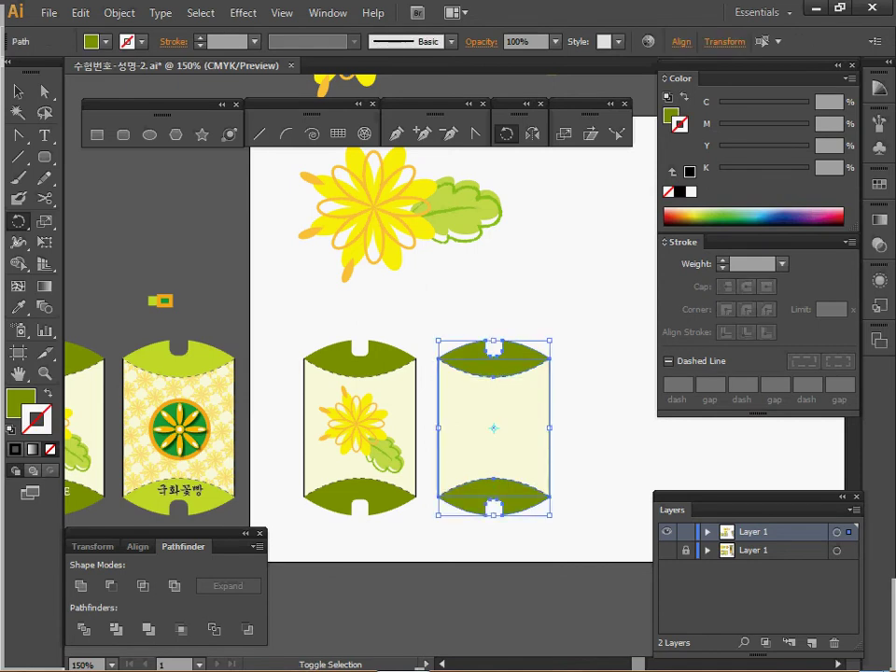
pyautogui.press('i')
pyautogui.click(198, 348)
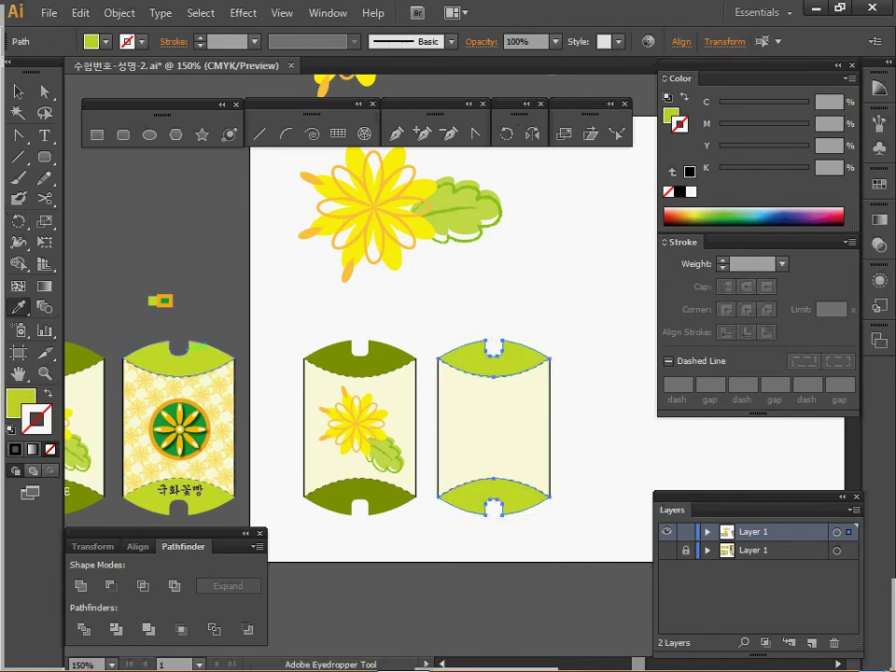
pyautogui.keyDown('ctrl'); pyautogui.click(593, 402); pyautogui.keyUp('ctrl')
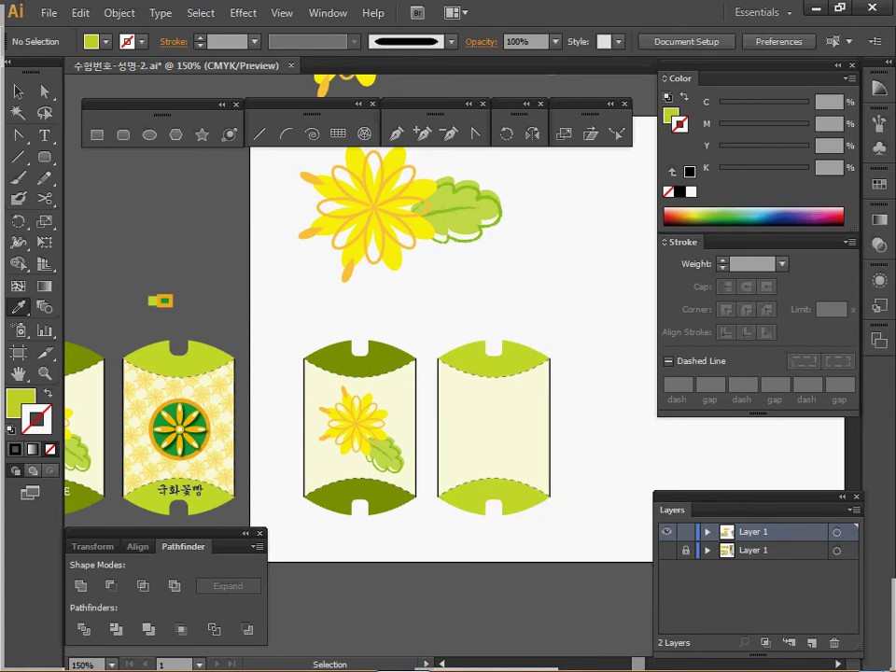
# Copy the round orange flower motif onto the artboard beside the large flower, and centre another copy on the second package's body
pyautogui.moveTo(569, 345); pyautogui.dragTo(472, 585)
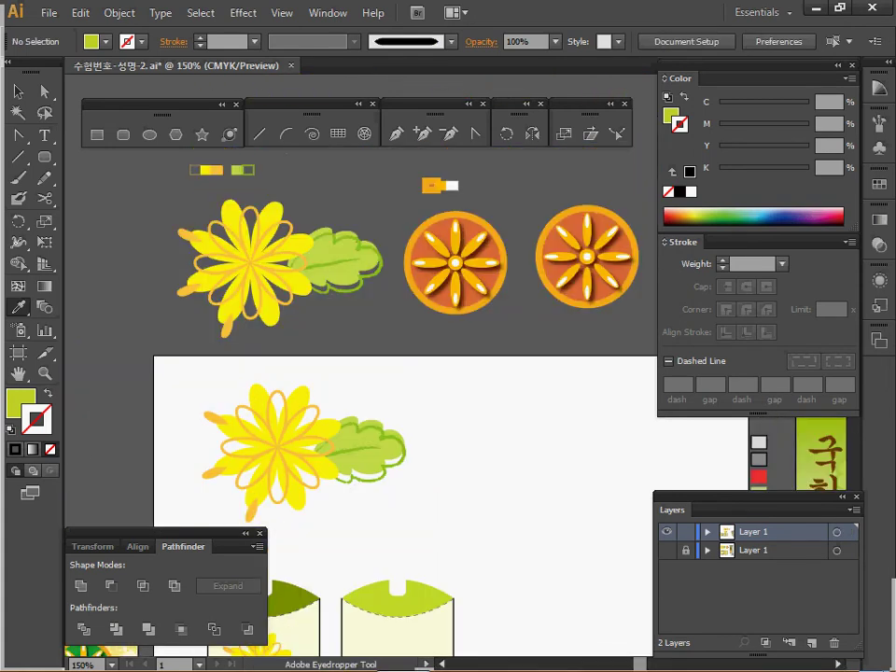
pyautogui.keyDown('ctrl'); pyautogui.click(467, 261); pyautogui.keyUp('ctrl')
pyautogui.moveTo(491, 263); pyautogui.dragTo(492, 437)
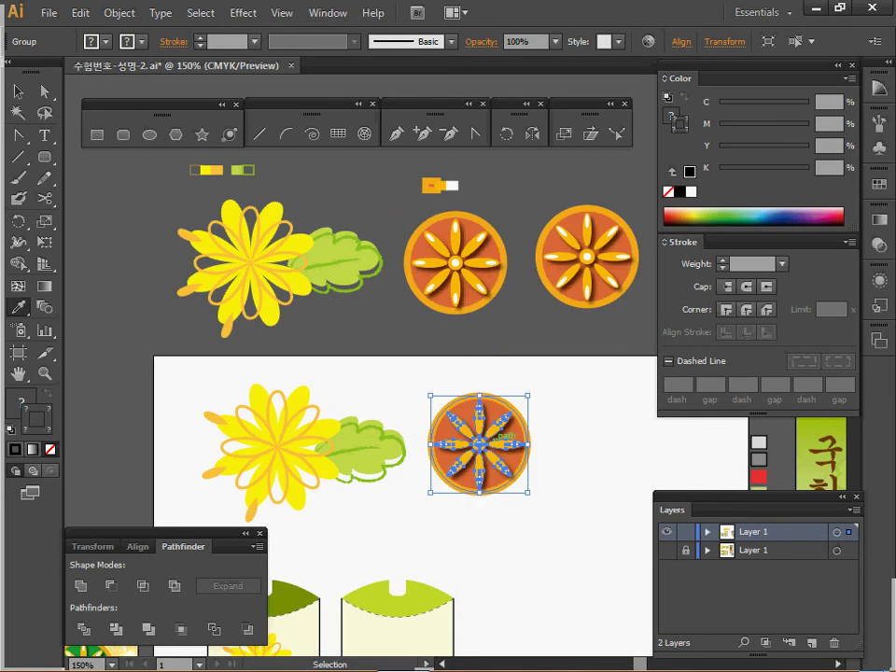
pyautogui.moveTo(495, 478); pyautogui.dragTo(407, 464)
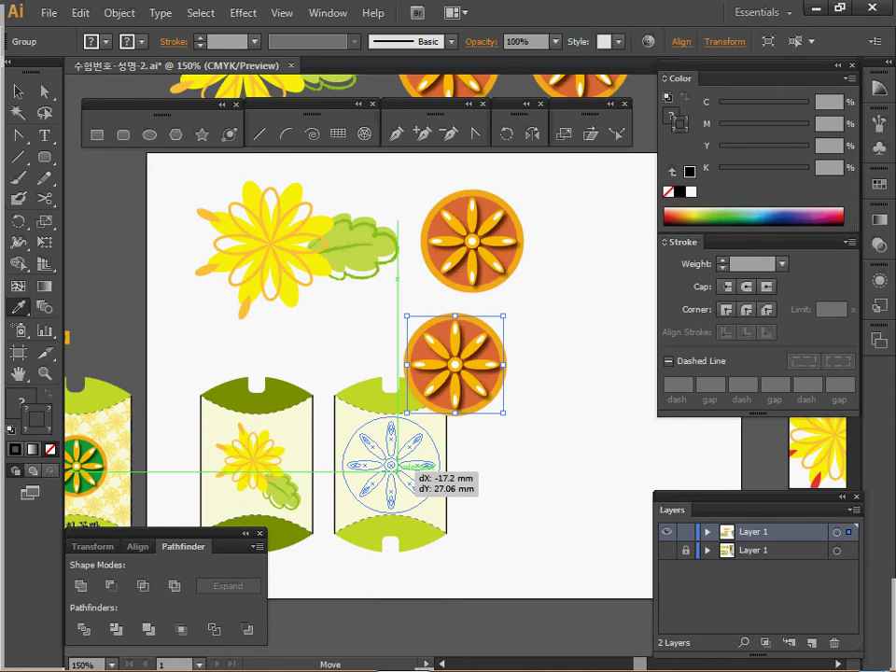
pyautogui.moveTo(407, 464); pyautogui.dragTo(408, 463)
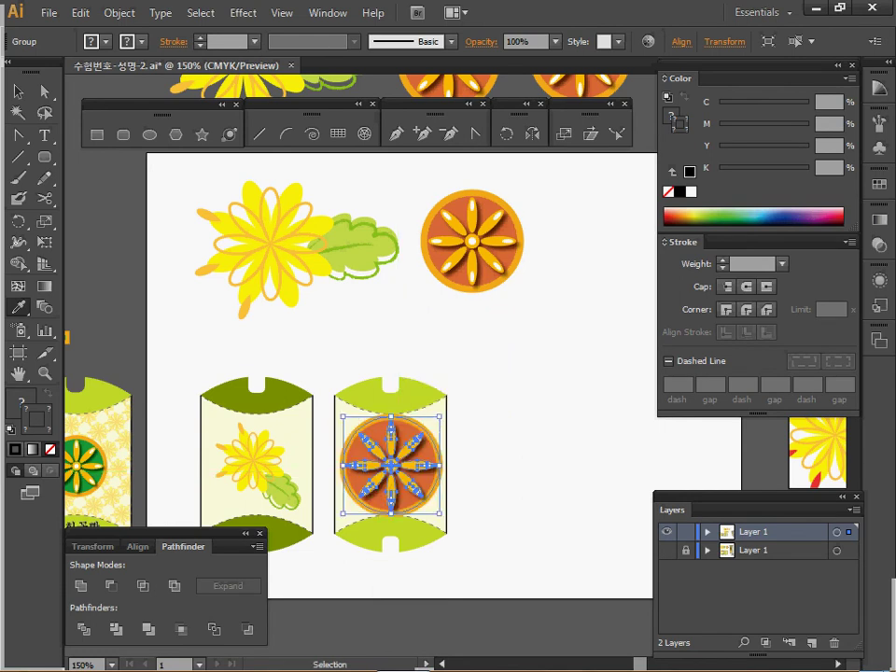
# Scale the orange motif on the second package uniformly to 60% and save the file
pyautogui.press('i')
pyautogui.press('s')
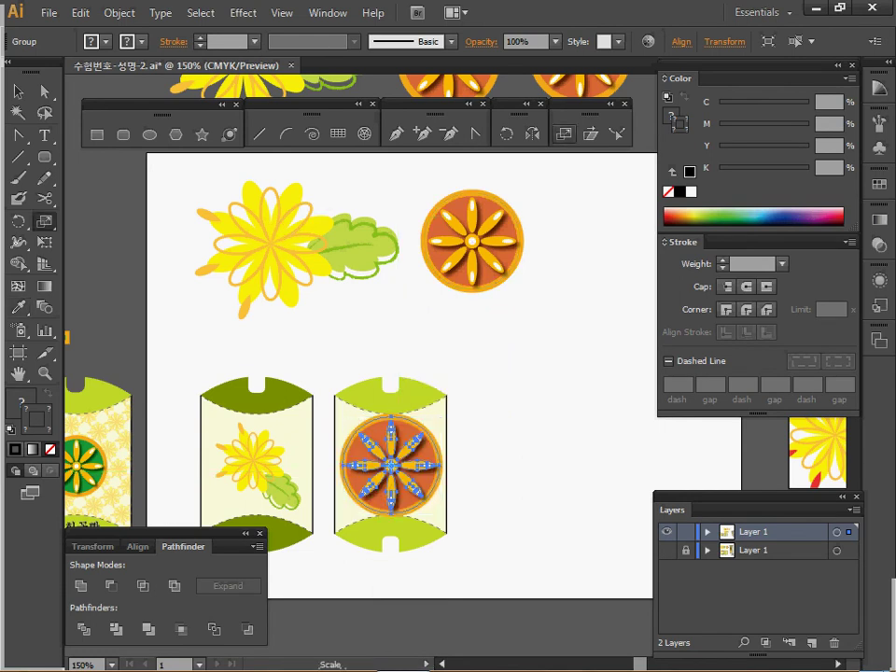
pyautogui.press('Return')
pyautogui.write('60')
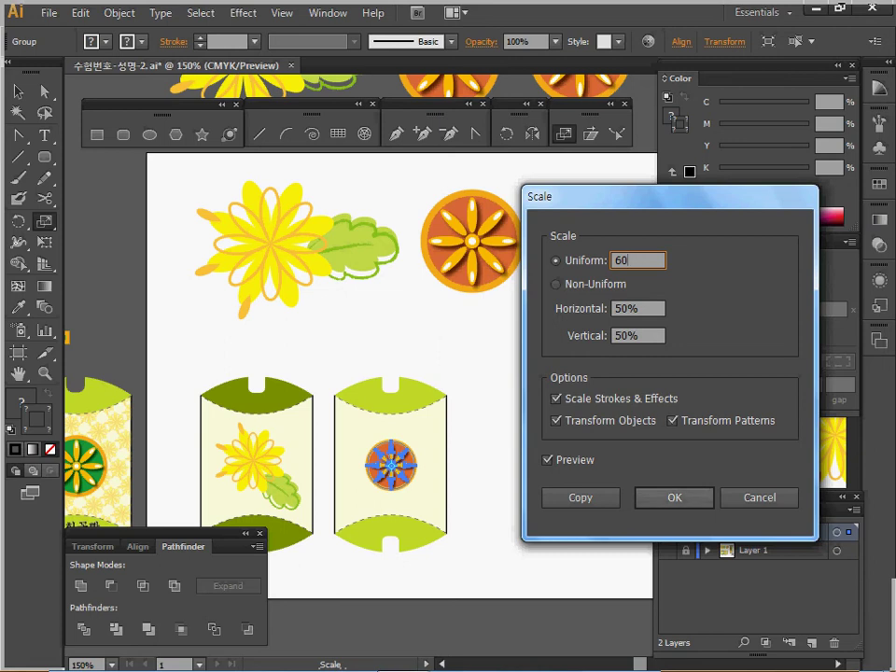
pyautogui.press('Return')
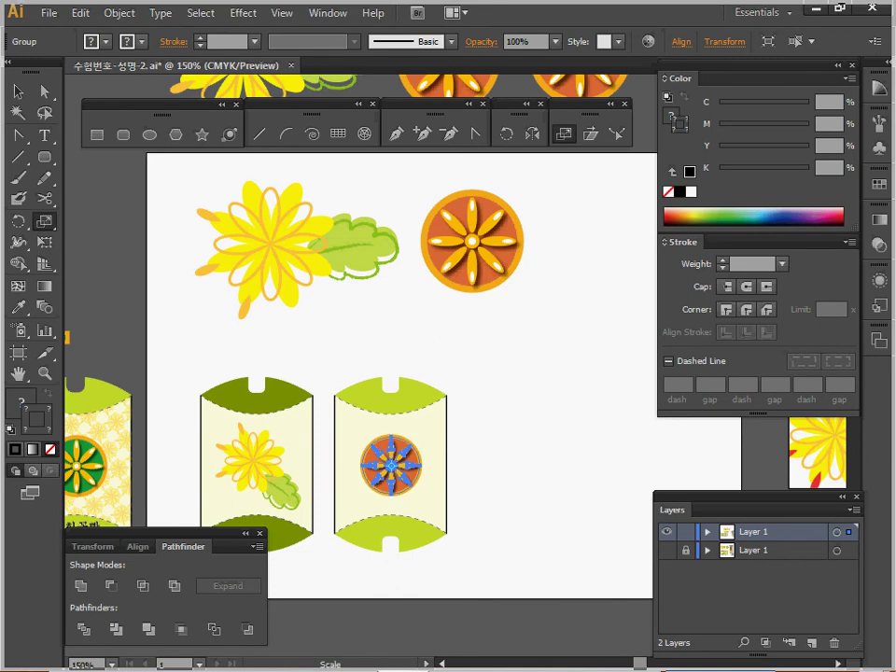
pyautogui.press('v')
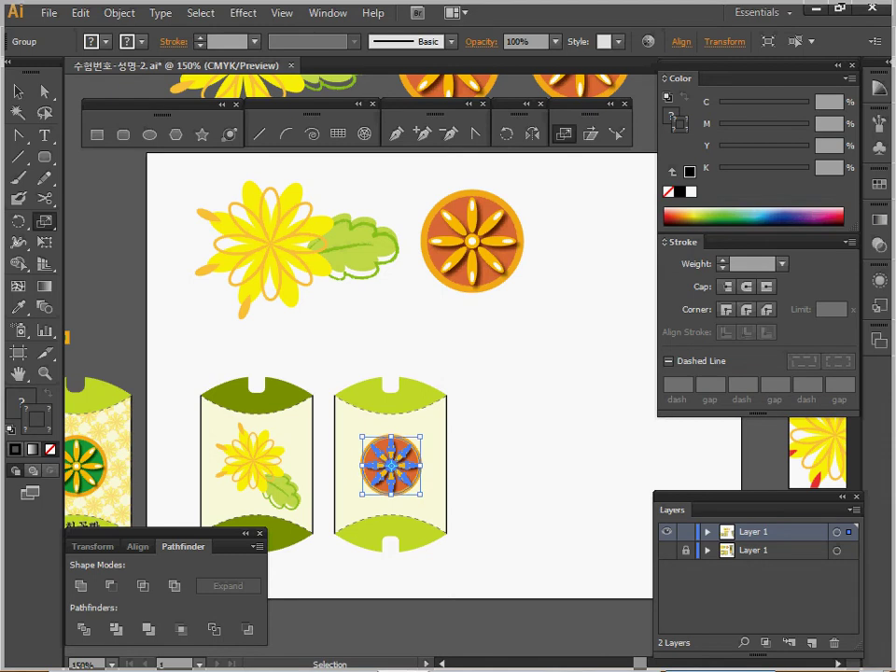
pyautogui.press('s')
pyautogui.hotkey('ctrl', 's')
# Copy the NATURE and 국화꽃빵 labels from the reference packages onto the two new packages' lower flaps, and save the file
pyautogui.press('space')
pyautogui.moveTo(373, 392); pyautogui.dragTo(556, 298)
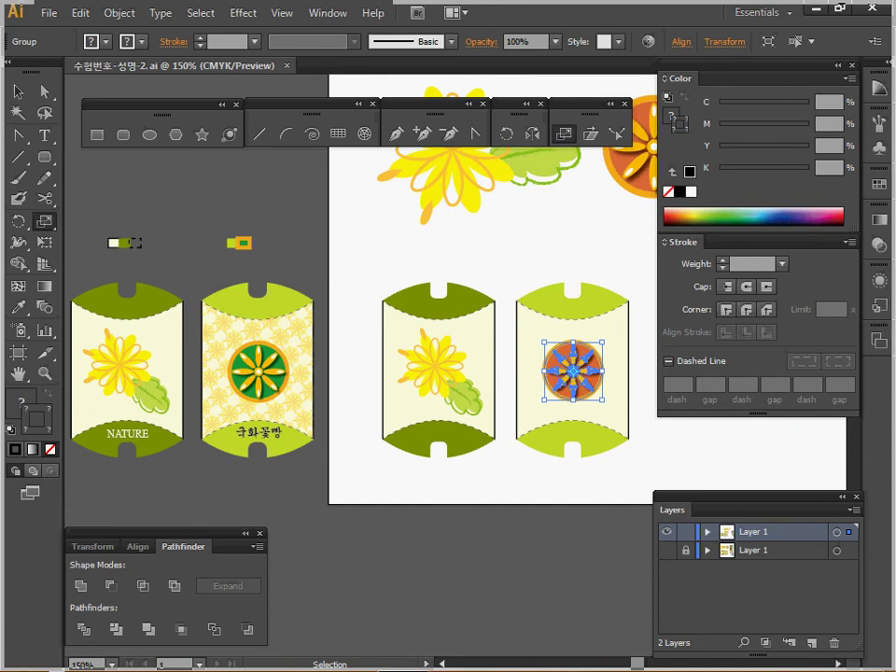
pyautogui.keyDown('ctrl'); pyautogui.click(569, 481); pyautogui.keyUp('ctrl')
pyautogui.keyDown('ctrl'); pyautogui.click(128, 434); pyautogui.keyUp('ctrl')
pyautogui.keyDown('ctrl'); pyautogui.keyDown('shift'); pyautogui.click(259, 433); pyautogui.keyUp('shift'); pyautogui.keyUp('ctrl')
pyautogui.hotkey('ctrl', 'c')
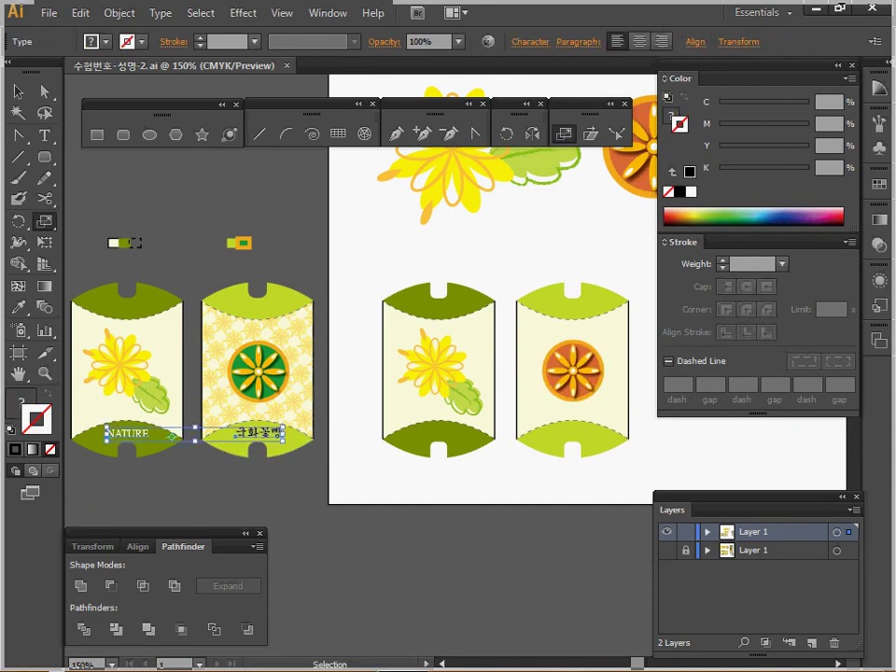
pyautogui.keyDown('ctrl'); pyautogui.click(426, 491); pyautogui.keyUp('ctrl')
pyautogui.hotkey('ctrl', 'v')
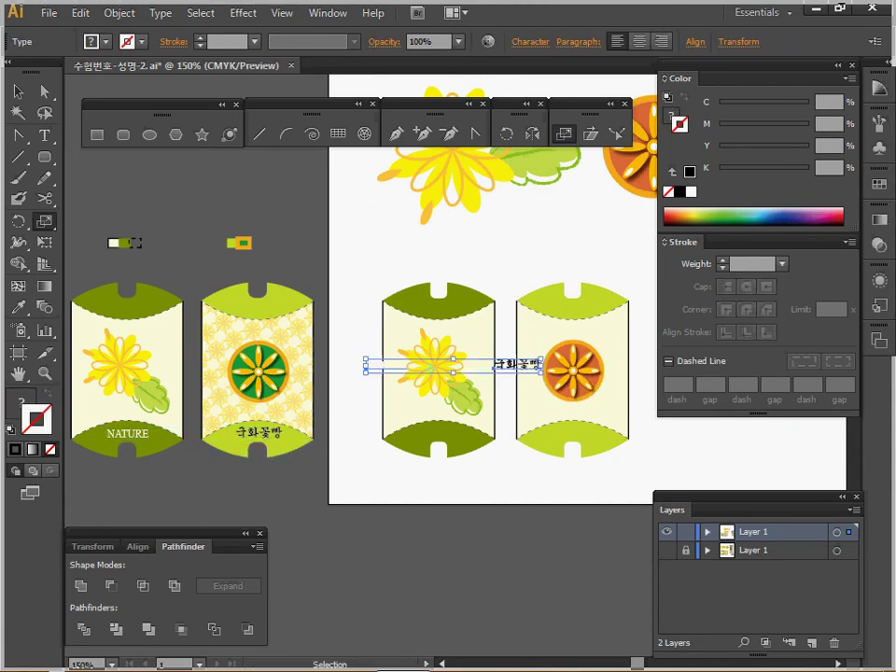
pyautogui.moveTo(513, 362); pyautogui.dragTo(568, 430)
pyautogui.hotkey('ctrl', 'shift', 'a')
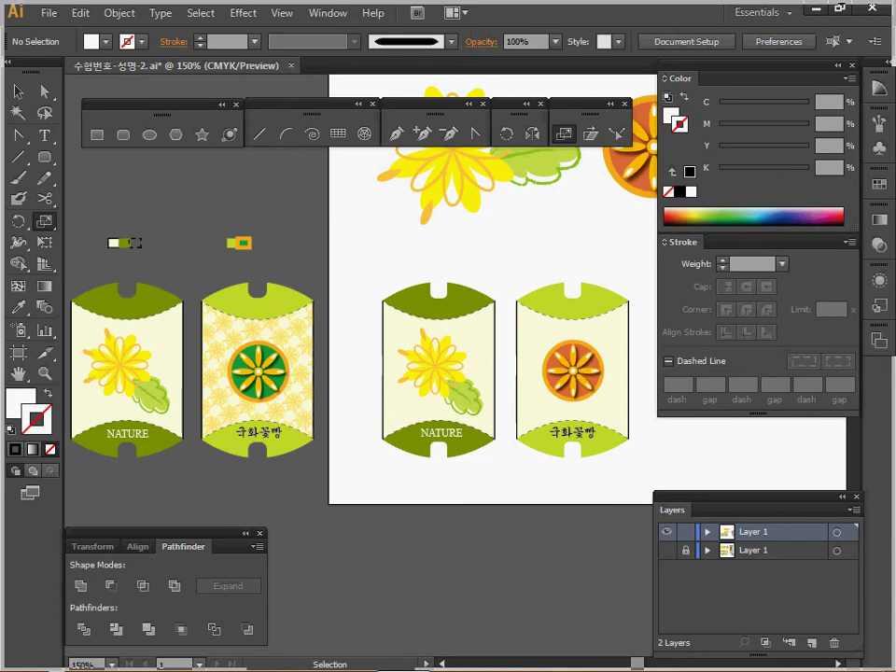
pyautogui.hotkey('ctrl', 's')
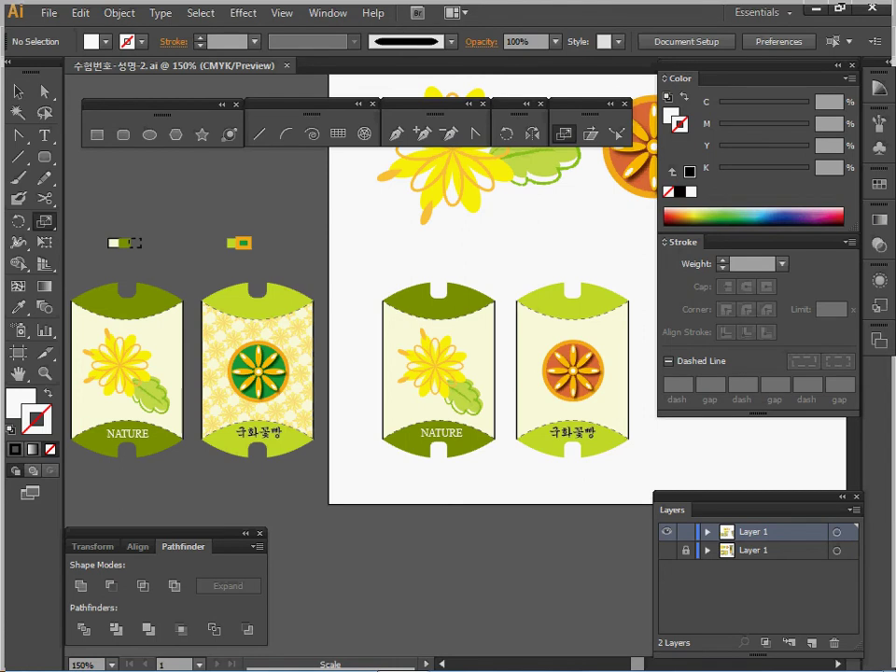
# Duplicate the second package's body rectangle directly in front and fill the duplicate with the last yellow flower pattern swatch
pyautogui.press('space')
pyautogui.moveTo(536, 331); pyautogui.dragTo(355, 337)
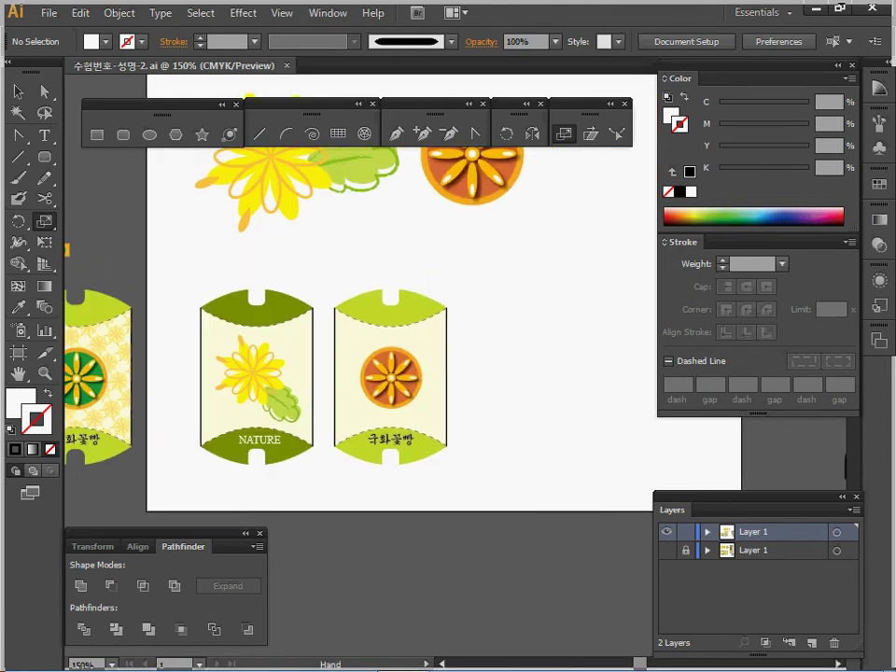
pyautogui.keyDown('ctrl'); pyautogui.click(353, 338); pyautogui.keyUp('ctrl')
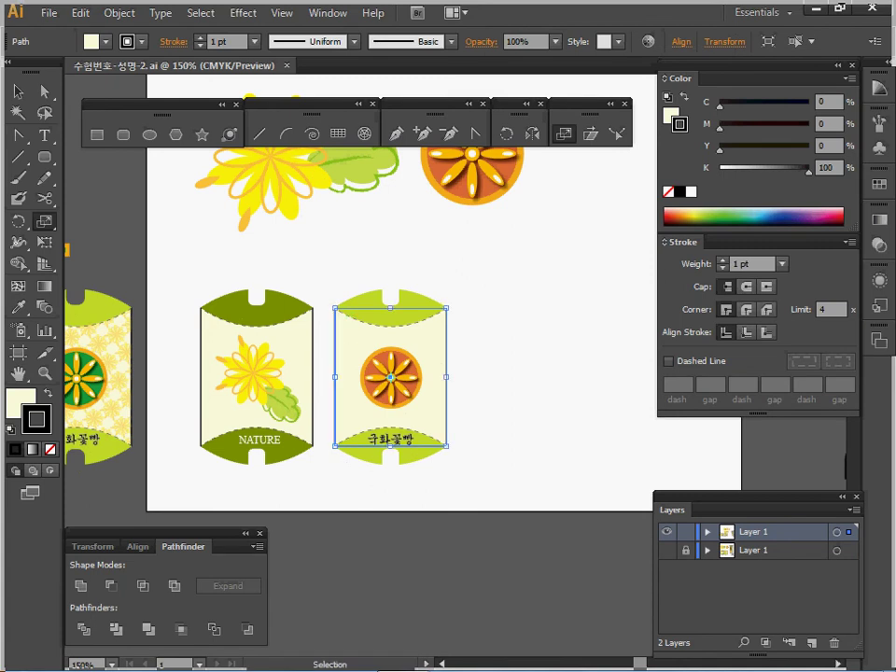
pyautogui.press('ctrl')
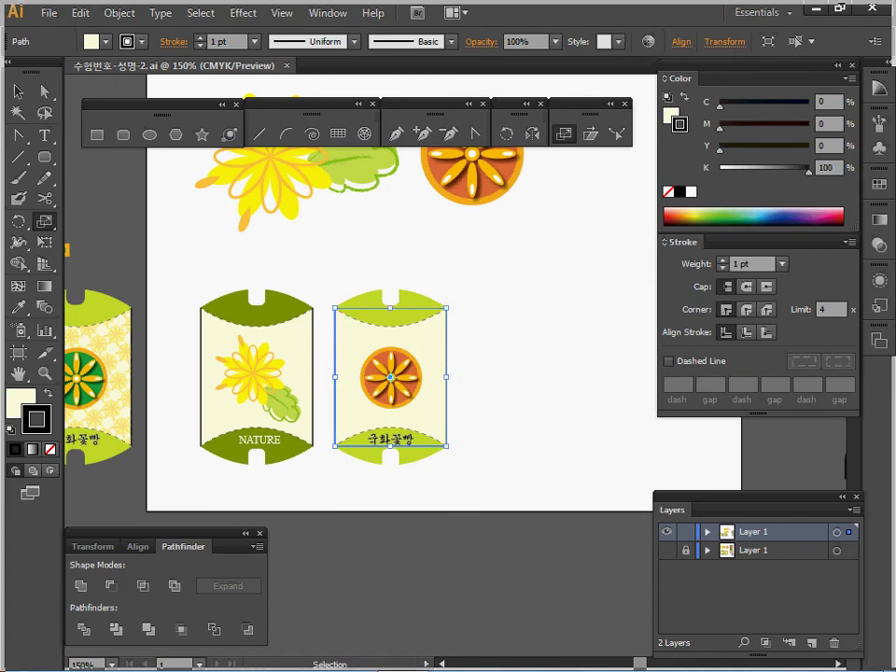
pyautogui.hotkey('ctrl', 'f')
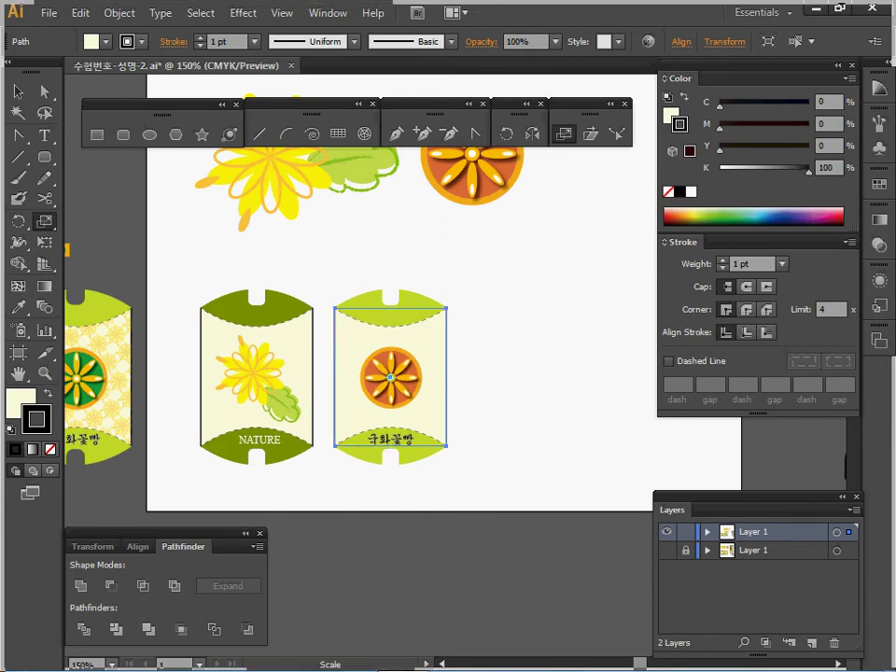
pyautogui.click(18, 402)
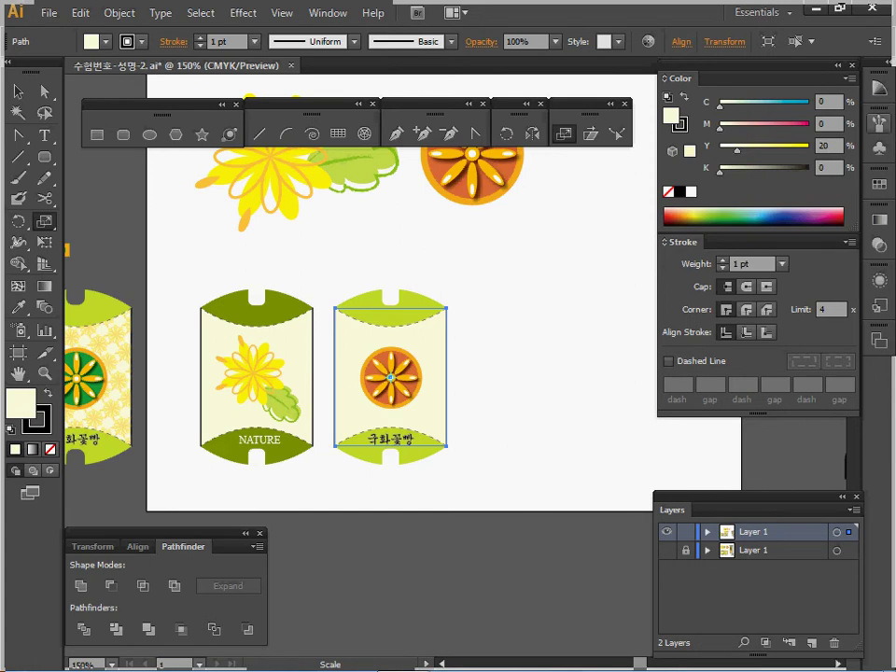
pyautogui.click(879, 184)
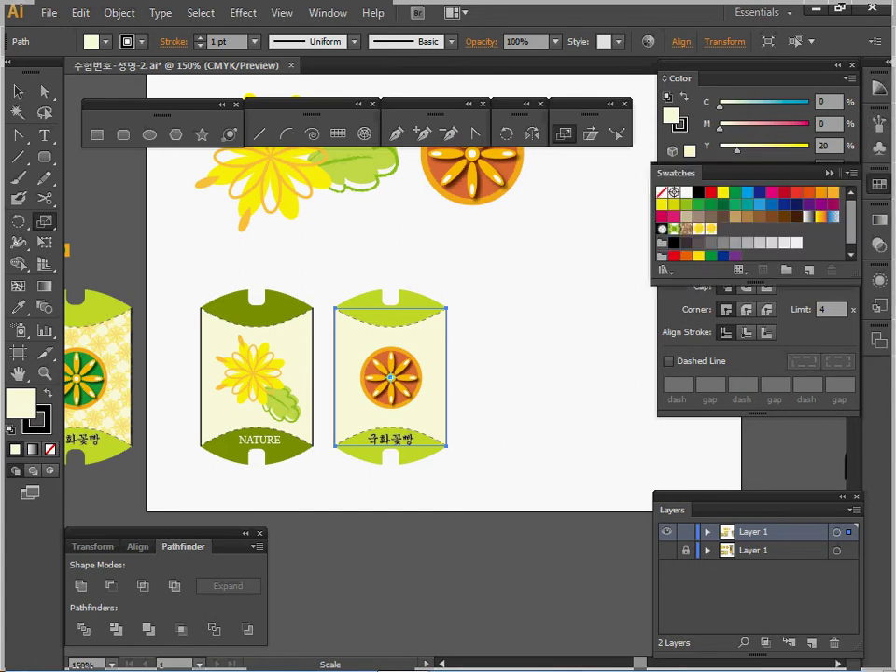
pyautogui.click(711, 228)
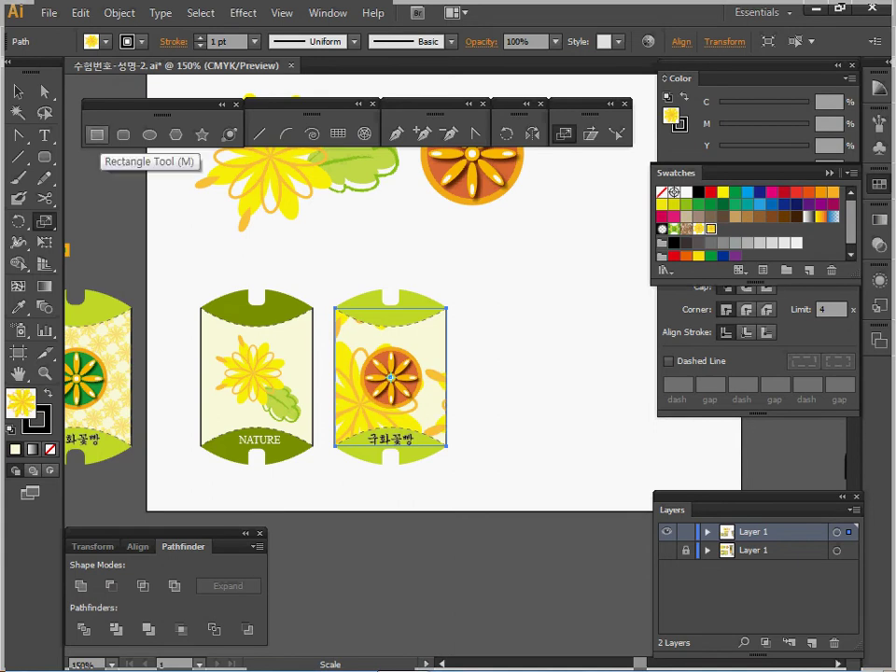
# Scale only the body's flower pattern uniformly to 15%, with Scale Strokes & Effects and Transform Objects turned off
pyautogui.doubleClick(45, 221)
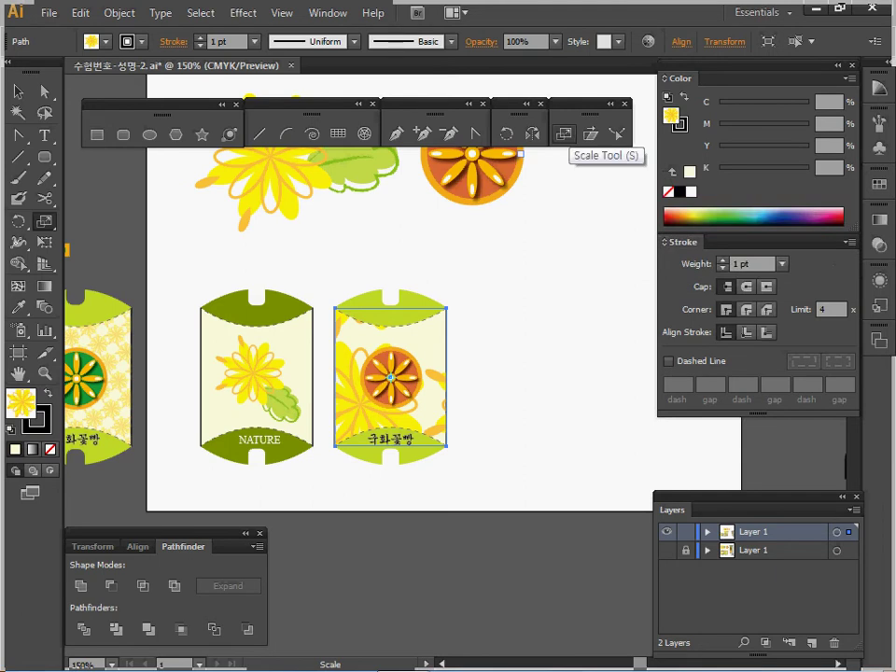
pyautogui.doubleClick(564, 133)
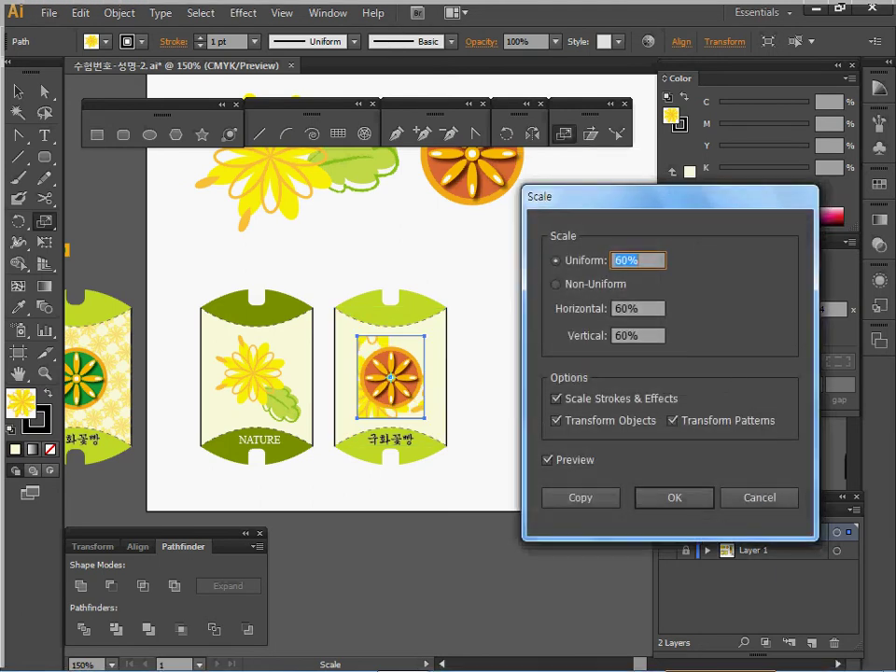
pyautogui.write('15')
pyautogui.click(556, 398)
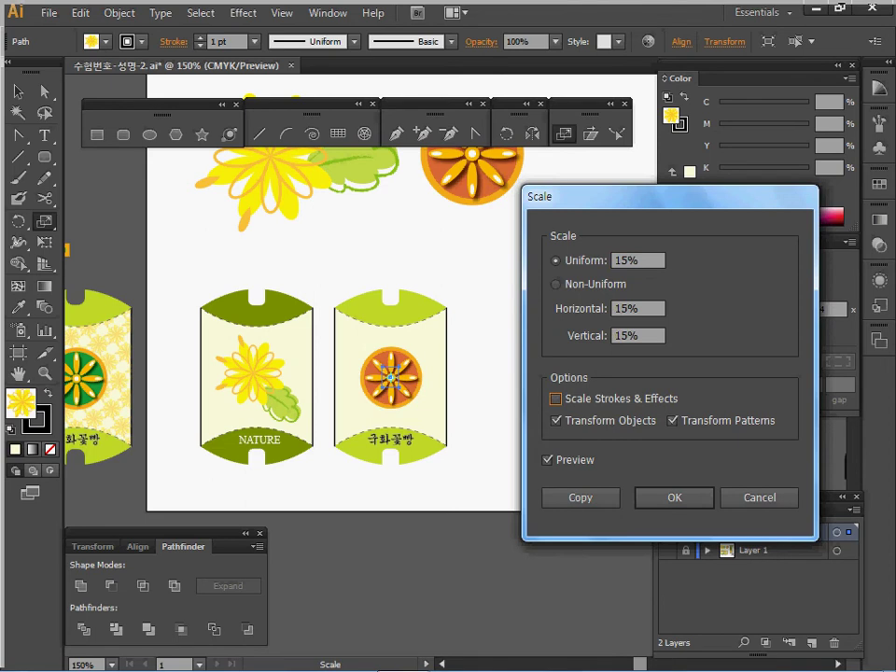
pyautogui.press('Tab')
pyautogui.press('space')
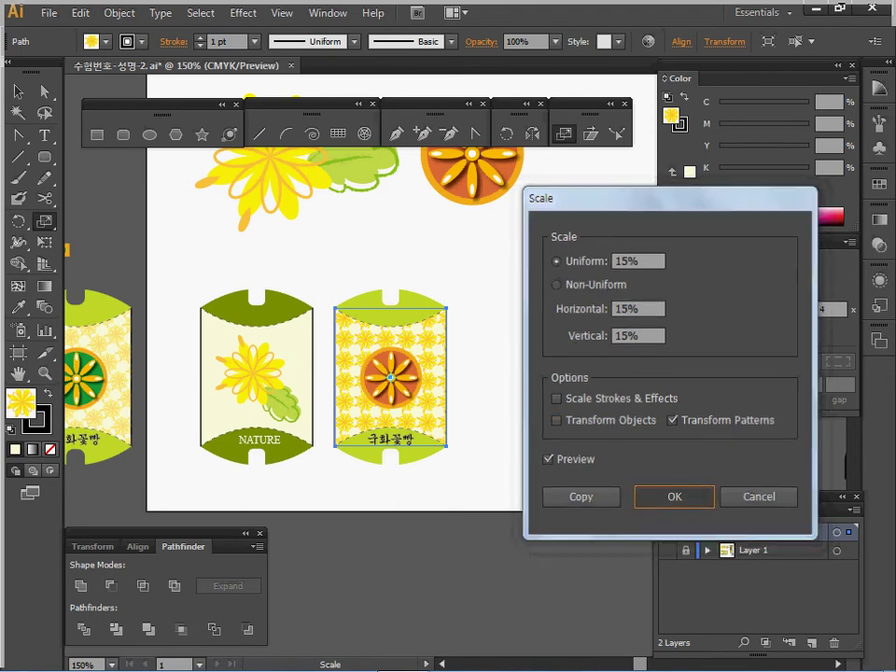
pyautogui.press('Return')
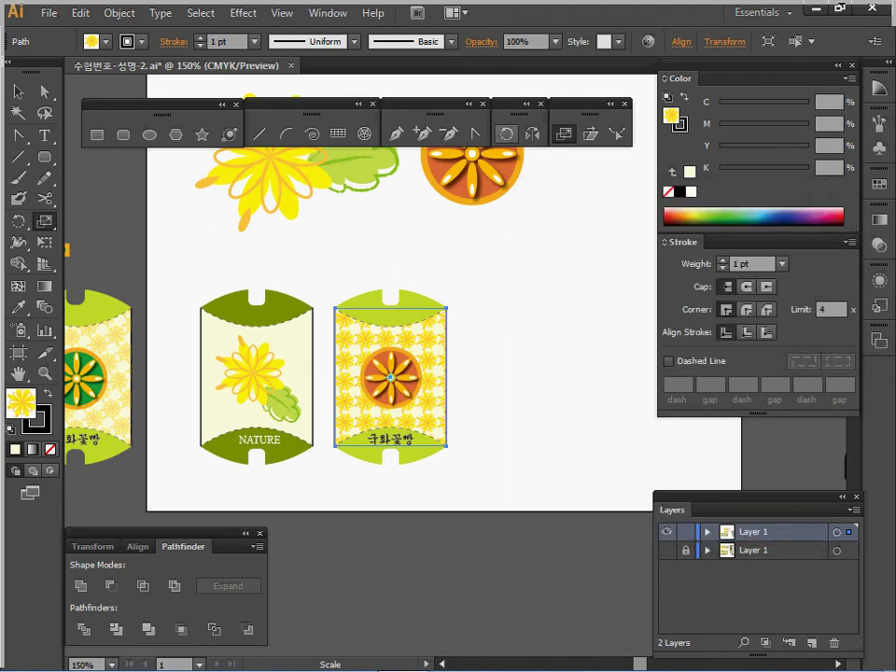
# Rotate only the flower pattern inside the second package's body by 30°
pyautogui.doubleClick(506, 133)
pyautogui.write('30')
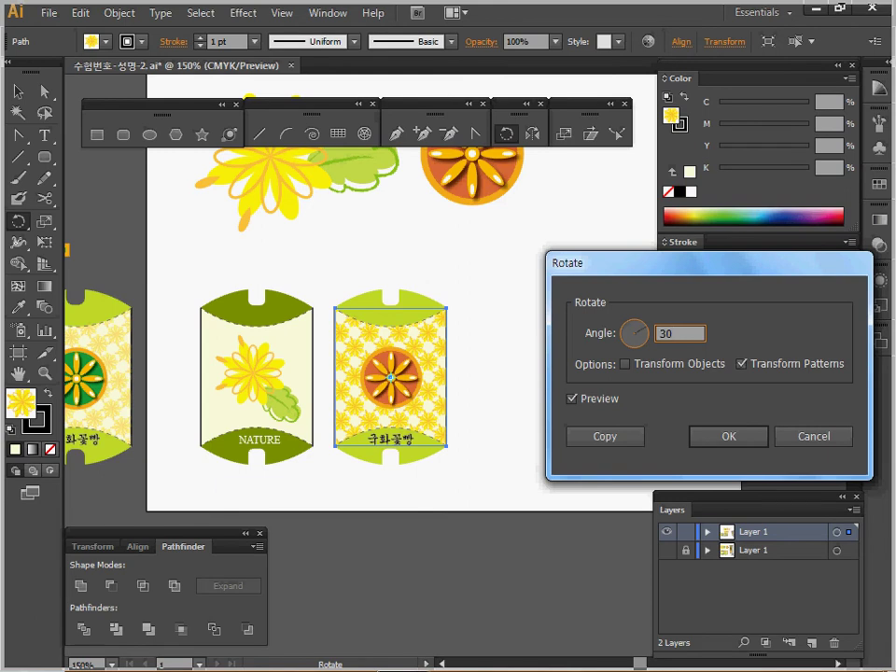
pyautogui.press('Tab')
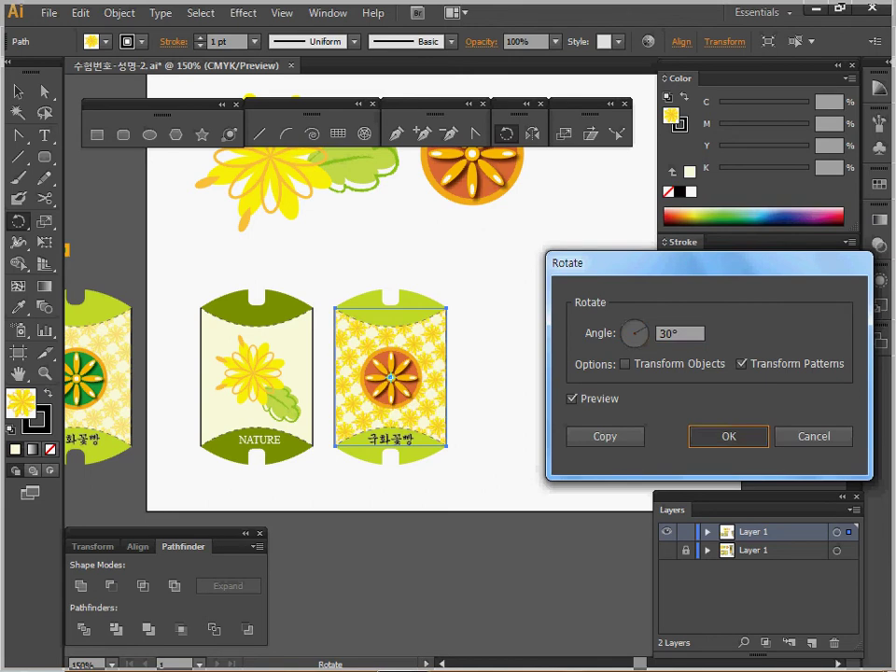
pyautogui.click(729, 436)
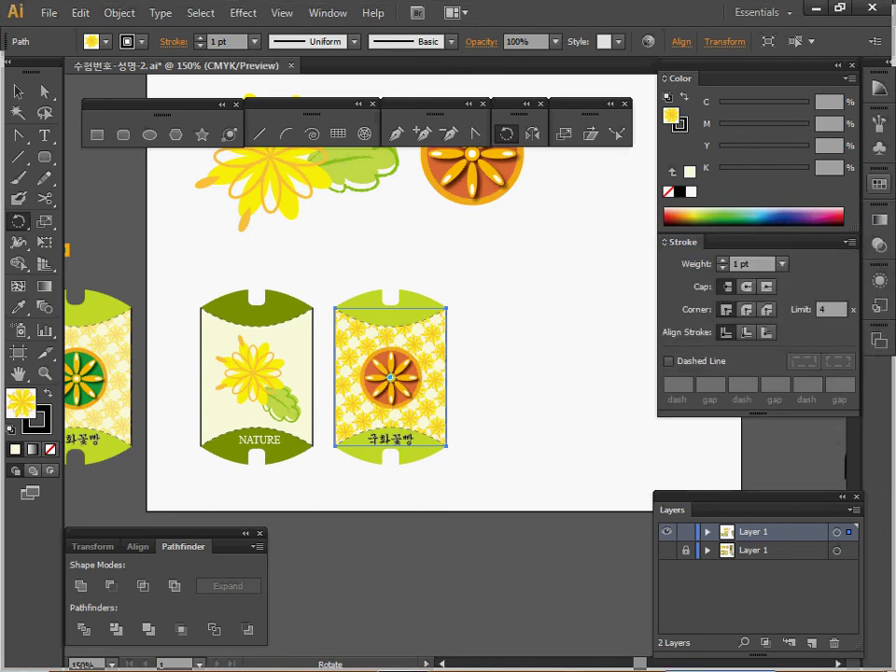
# Set the patterned body rectangle's opacity to 60%, deselect it and save the file
pyautogui.click(879, 245)
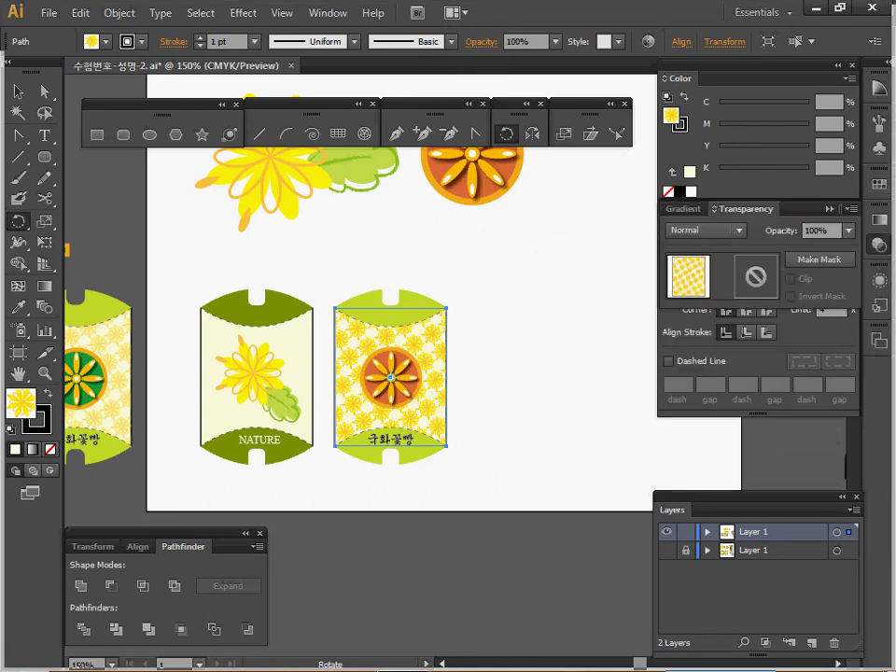
pyautogui.click(849, 230)
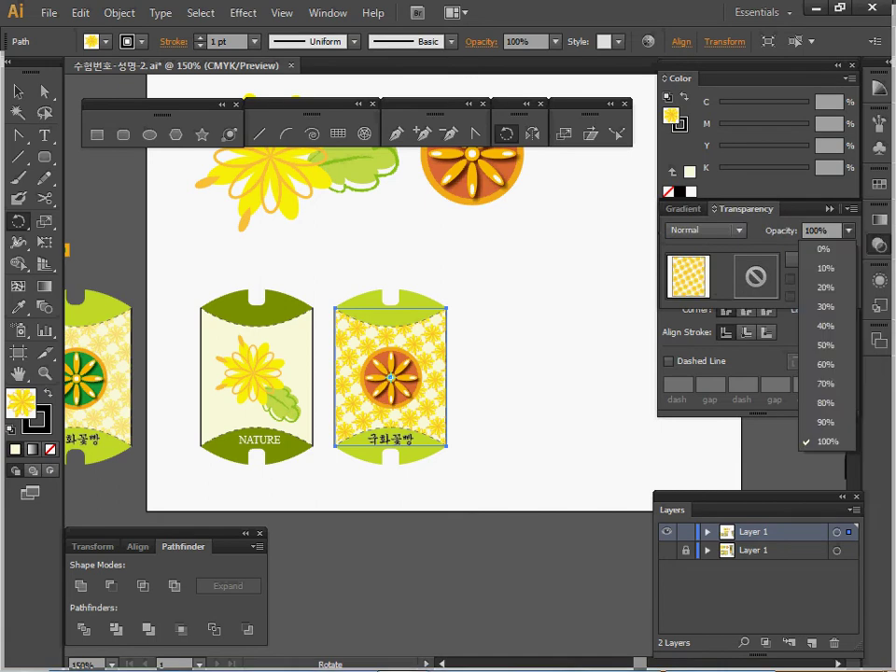
pyautogui.click(823, 368)
pyautogui.press('v')
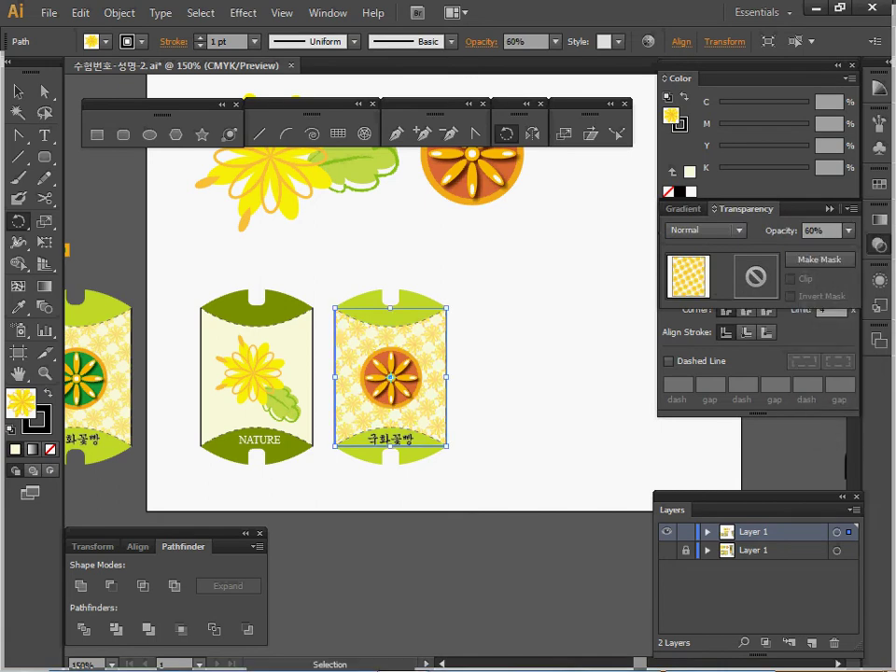
pyautogui.hotkey('ctrl', 'shift', 'a')
pyautogui.hotkey('ctrl', 's')
pyautogui.hotkey('ctrl', 'space')
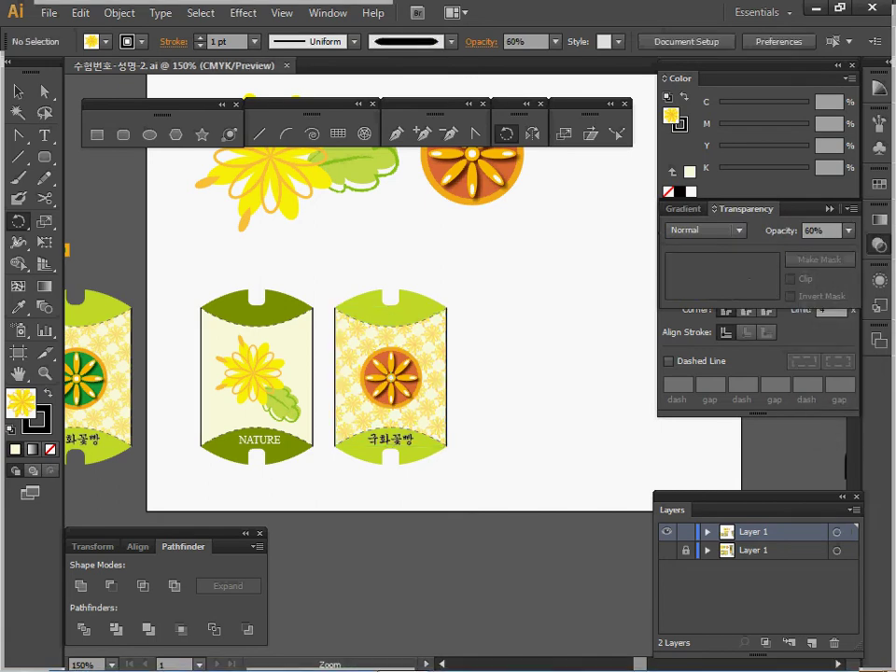
# Pick up the light grey K 20% fill and 1 pt black stroke from the reference banner stand's horizontal bar
pyautogui.press('space')
pyautogui.moveTo(522, 336); pyautogui.dragTo(254, 379)
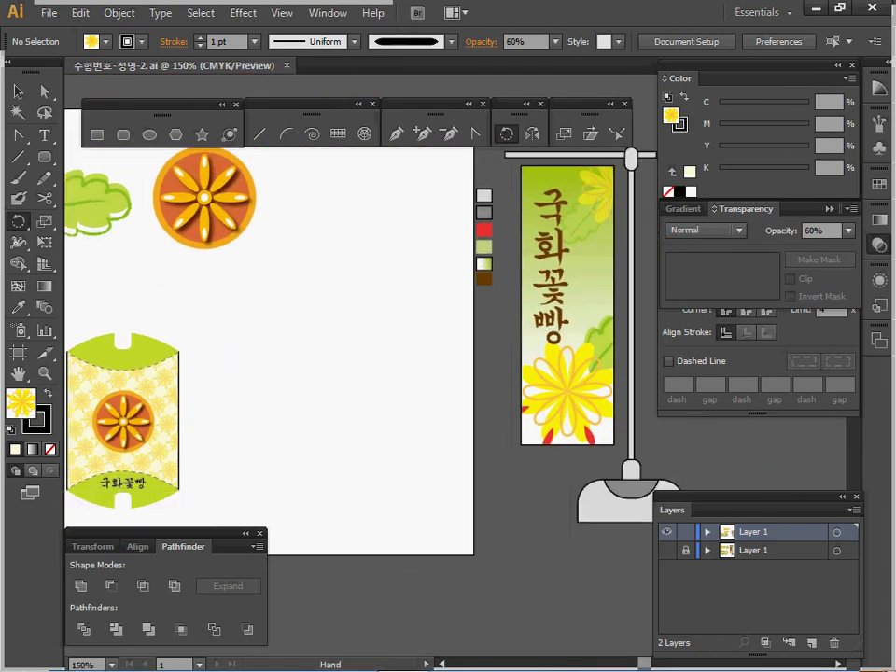
pyautogui.moveTo(255, 379); pyautogui.dragTo(213, 435)
pyautogui.keyDown('ctrl'); pyautogui.click(539, 211); pyautogui.keyUp('ctrl')
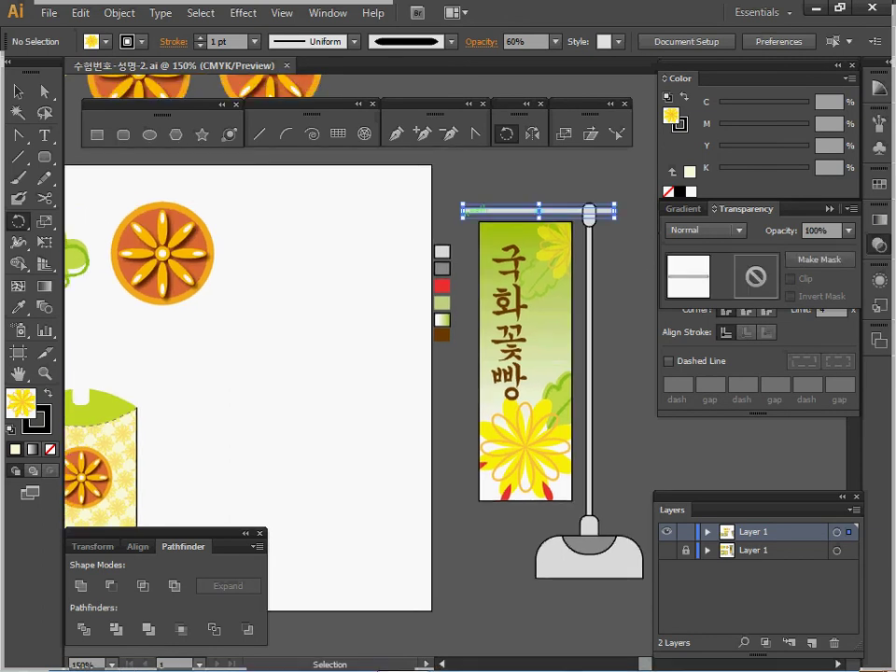
pyautogui.keyDown('ctrl'); pyautogui.click(532, 181); pyautogui.keyUp('ctrl')
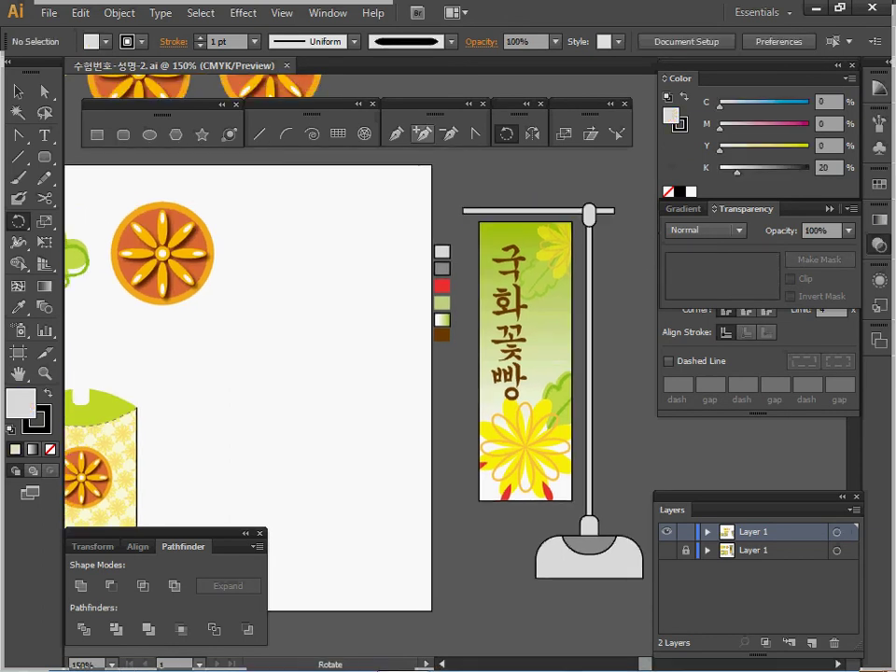
# Draw the banner stand's thin horizontal bar and long narrow vertical pole as rectangles on the artboard, sized like the reference
pyautogui.press('m')
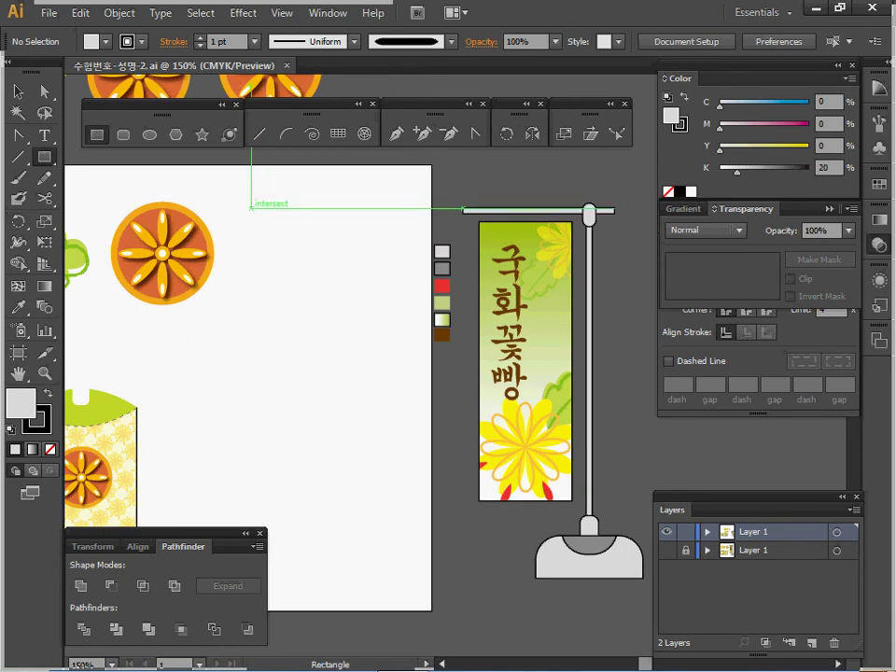
pyautogui.moveTo(500, 176); pyautogui.dragTo(645, 568)
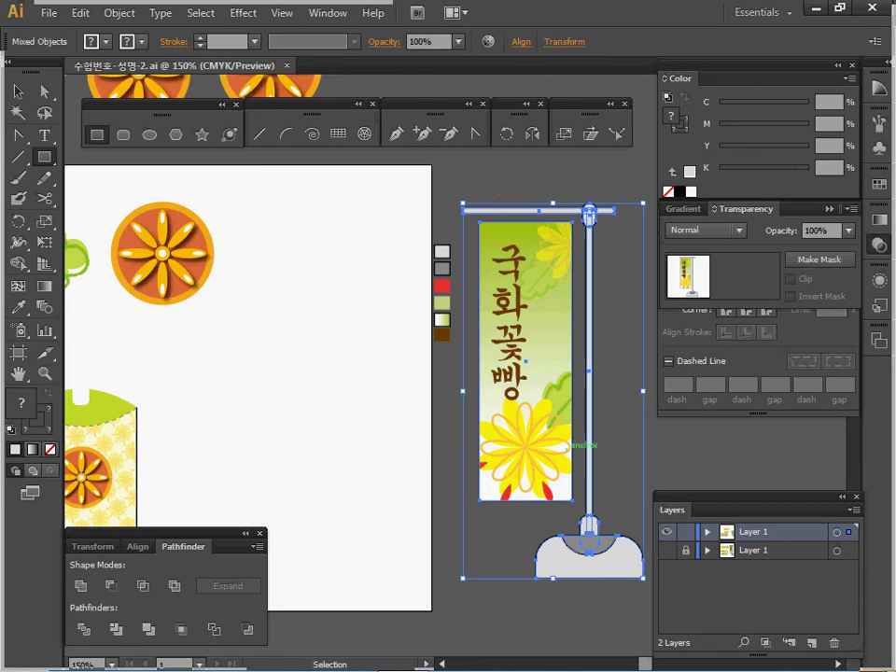
pyautogui.hotkey('ctrl', 'shift', 'a')
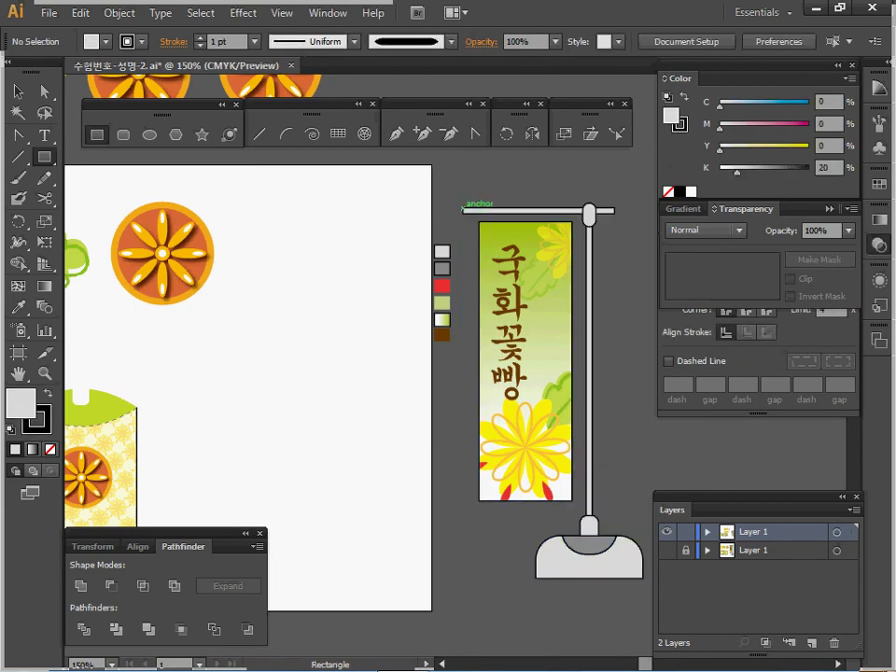
pyautogui.moveTo(463, 209); pyautogui.dragTo(593, 528)
pyautogui.moveTo(579, 231); pyautogui.dragTo(385, 251)
pyautogui.hotkey('ctrl', 'shift', 'a')
# Adjust the horizontal bar's vertical position so it crosses the upper end of the pole, and deselect it
pyautogui.click(340, 211)
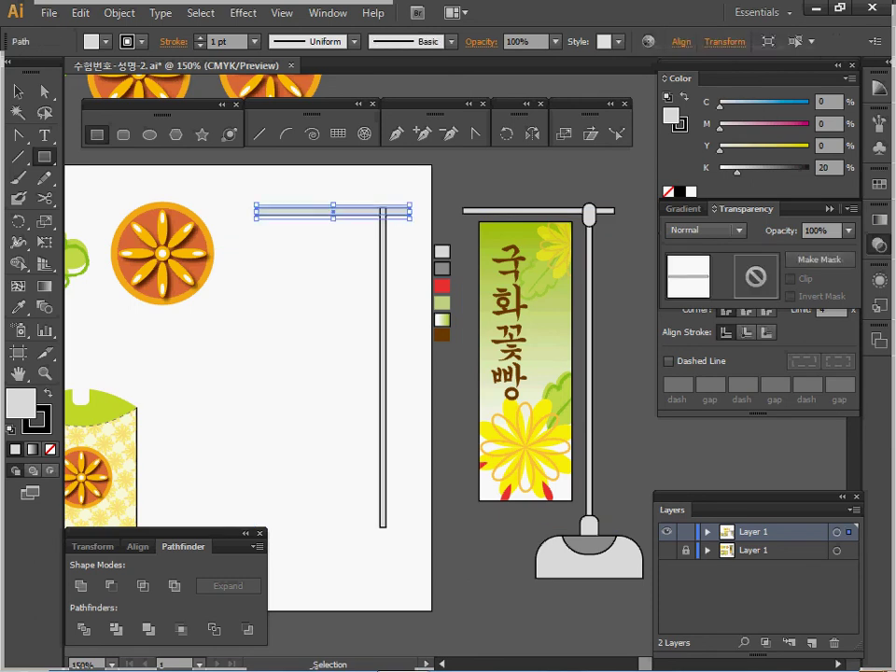
pyautogui.click(332, 250)
pyautogui.click(333, 207)
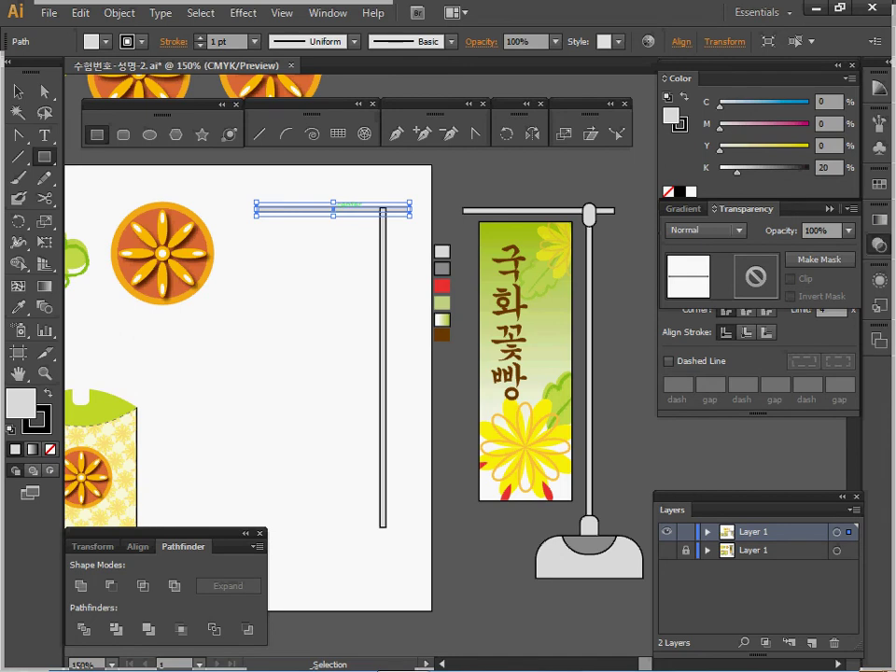
pyautogui.moveTo(334, 202); pyautogui.dragTo(343, 214)
pyautogui.keyDown('ctrl'); pyautogui.click(334, 248); pyautogui.keyUp('ctrl')
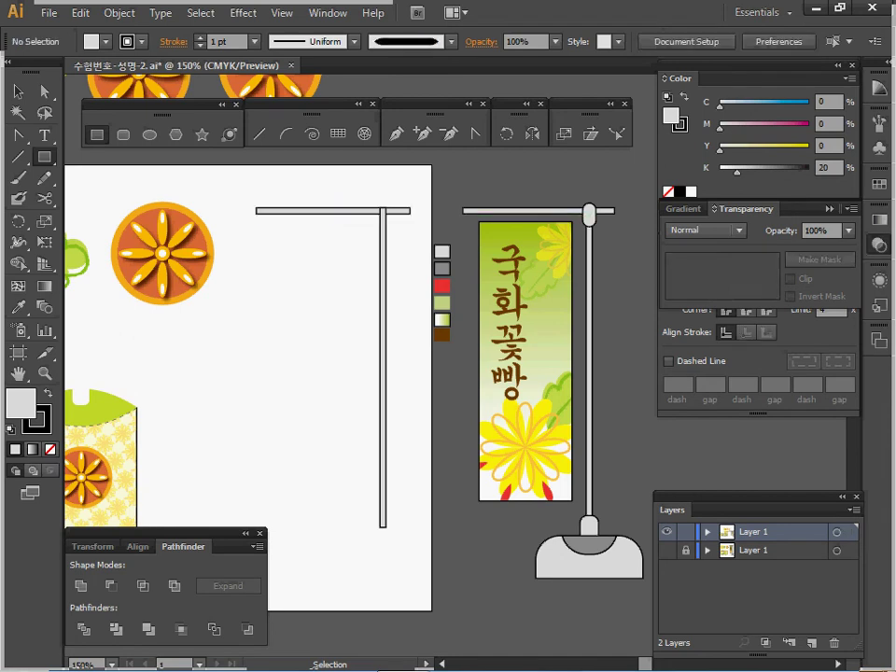
pyautogui.press('m')
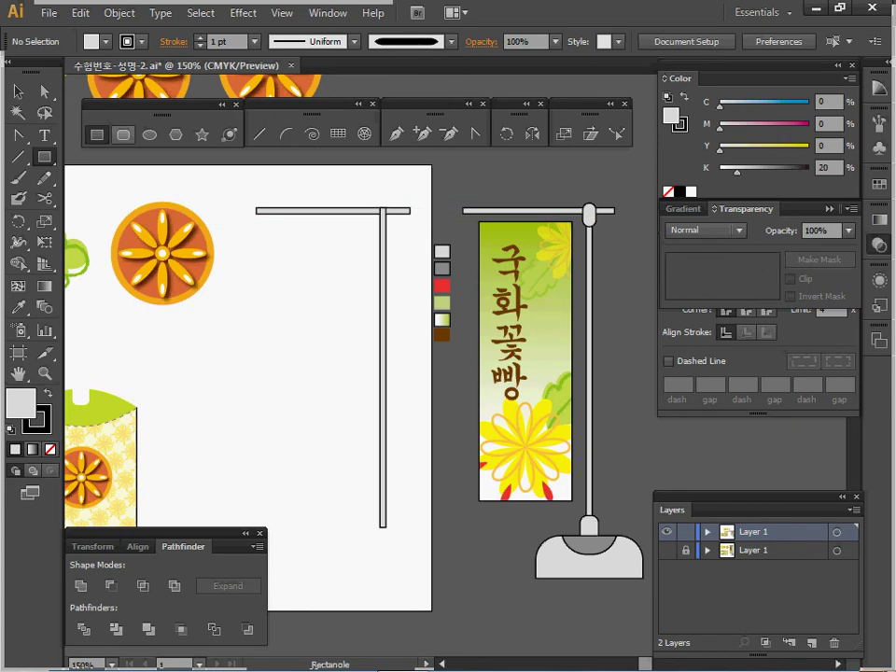
pyautogui.click(123, 135)
pyautogui.moveTo(380, 203); pyautogui.dragTo(395, 234)
pyautogui.hotkey('ctrl', 'z')
# Draw a small upright rounded rectangle as the joint where the banner stand's horizontal bar meets its pole
pyautogui.keyDown('ctrl'); pyautogui.click(384, 233); pyautogui.keyUp('ctrl')
pyautogui.keyDown('ctrl'); pyautogui.click(515, 357); pyautogui.keyUp('ctrl')
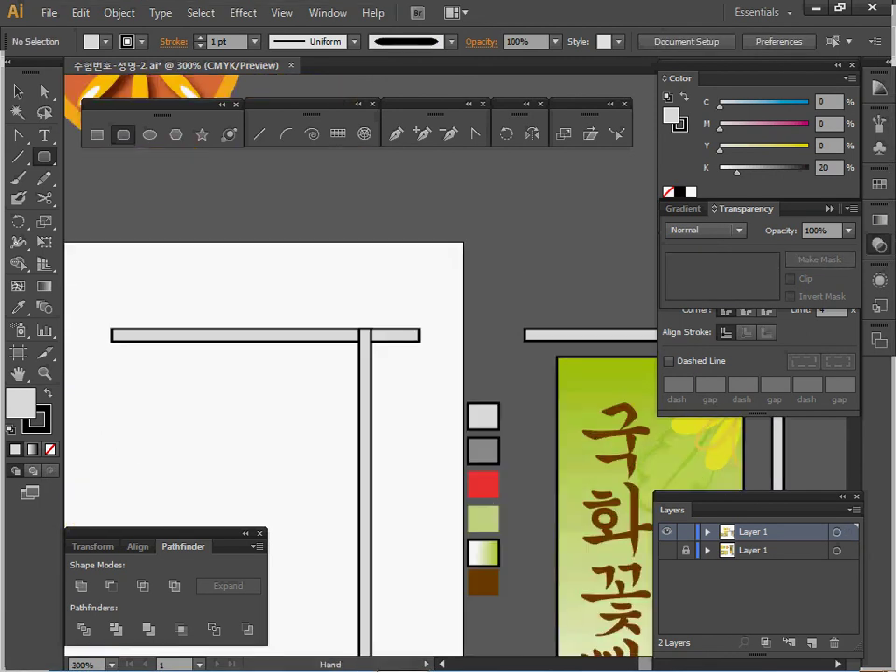
pyautogui.moveTo(515, 357); pyautogui.dragTo(468, 283)
pyautogui.moveTo(320, 268); pyautogui.dragTo(216, 203)
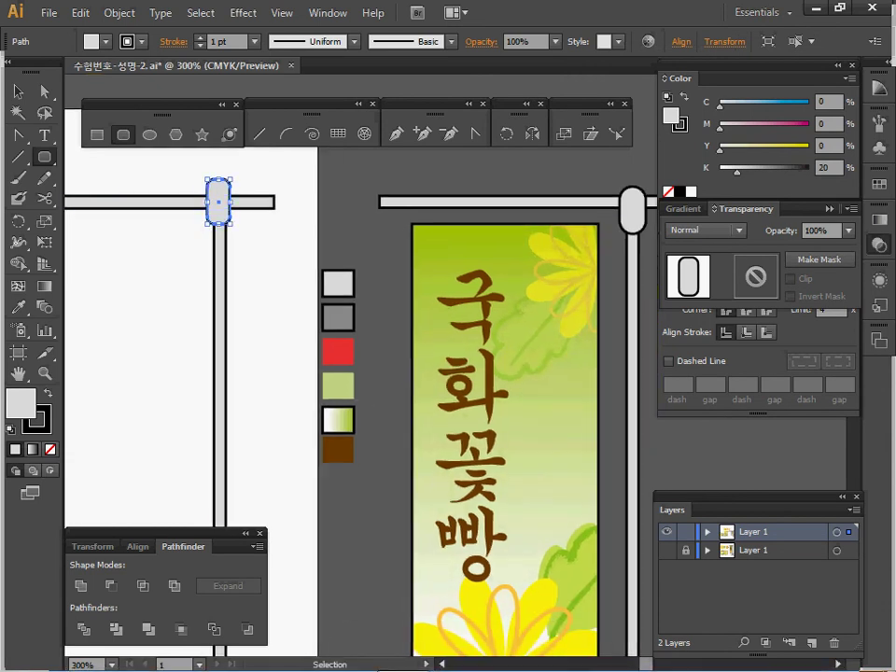
pyautogui.press('\\')
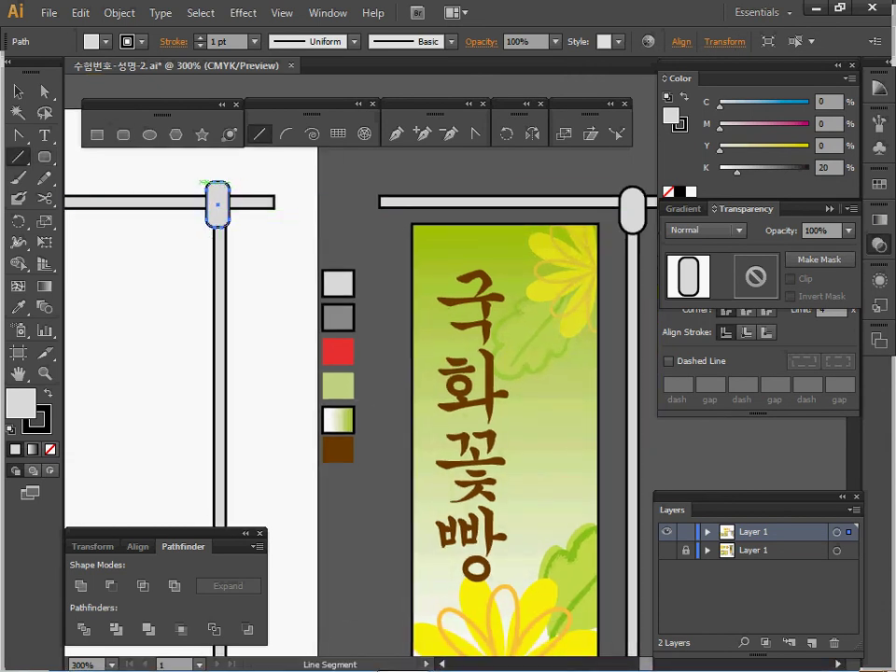
pyautogui.press('Delete')
pyautogui.moveTo(204, 187); pyautogui.dragTo(224, 233)
pyautogui.hotkey('ctrl', 'z')
pyautogui.click(123, 134)
pyautogui.moveTo(203, 187); pyautogui.dragTo(230, 234)
# Add a larger upright rounded rectangle as the collar at the lower end of the banner stand's pole
pyautogui.keyDown('ctrl'); pyautogui.keyDown('alt'); pyautogui.click(255, 311); pyautogui.keyUp('alt'); pyautogui.keyUp('ctrl')
pyautogui.keyDown('ctrl'); pyautogui.keyDown('alt'); pyautogui.click(255, 360); pyautogui.keyUp('alt'); pyautogui.keyUp('ctrl')
pyautogui.moveTo(590, 584); pyautogui.dragTo(324, 489)
pyautogui.keyDown('ctrl'); pyautogui.click(288, 445); pyautogui.keyUp('ctrl')
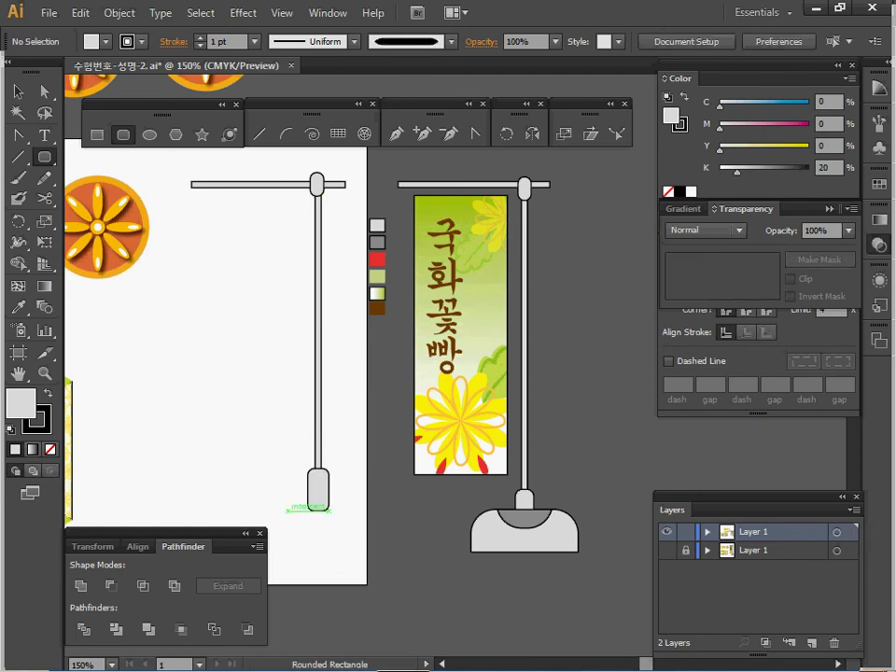
pyautogui.press('ctrl')
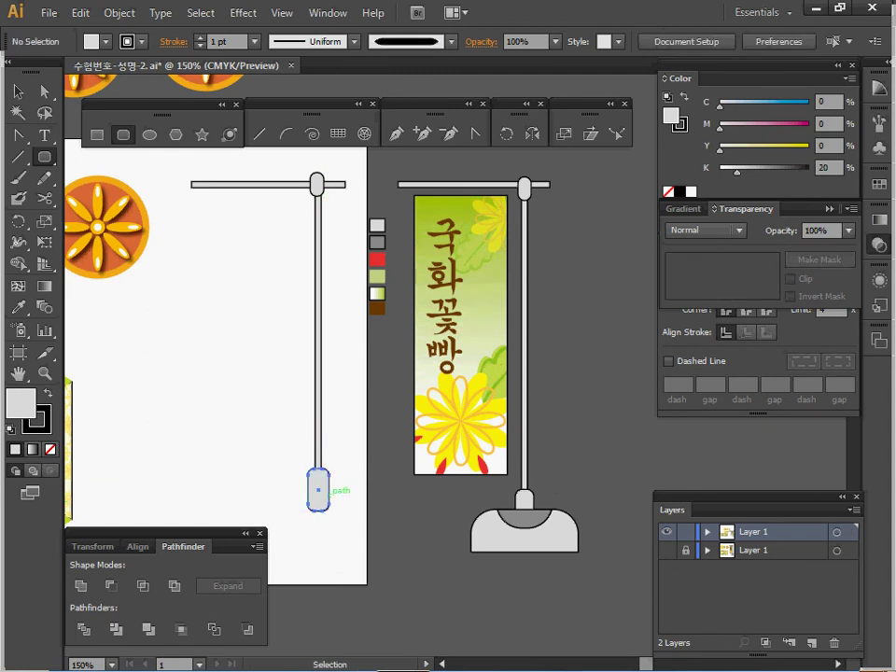
pyautogui.click(317, 489)
# Draw a wide rounded rectangle for the stand's base over the collar's lower half and nudge it vertically into place
pyautogui.moveTo(309, 510); pyautogui.dragTo(354, 529)
pyautogui.keyDown('ctrl'); pyautogui.click(287, 492); pyautogui.keyUp('ctrl')
pyautogui.press('Up')
pyautogui.press('Up')
pyautogui.press('Up')
pyautogui.press('Up')
pyautogui.press('Up')
pyautogui.press('Down')
pyautogui.press('Down')
pyautogui.press('Down')
pyautogui.press('v')
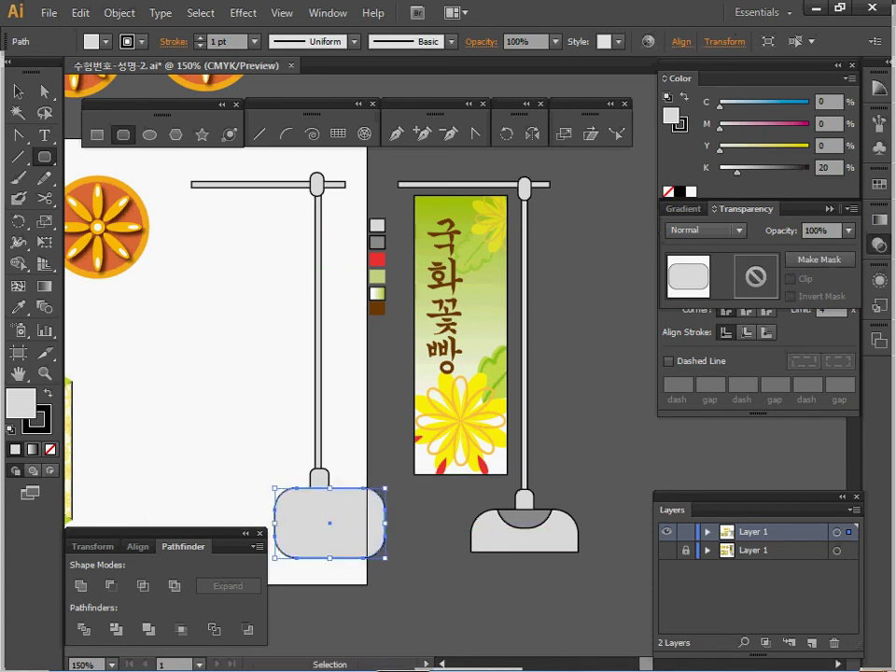
# Shift the stand's base under the pole and centre the joint, pole, collar and base horizontally on one another
pyautogui.hotkey('ctrl', 'shift', 'a')
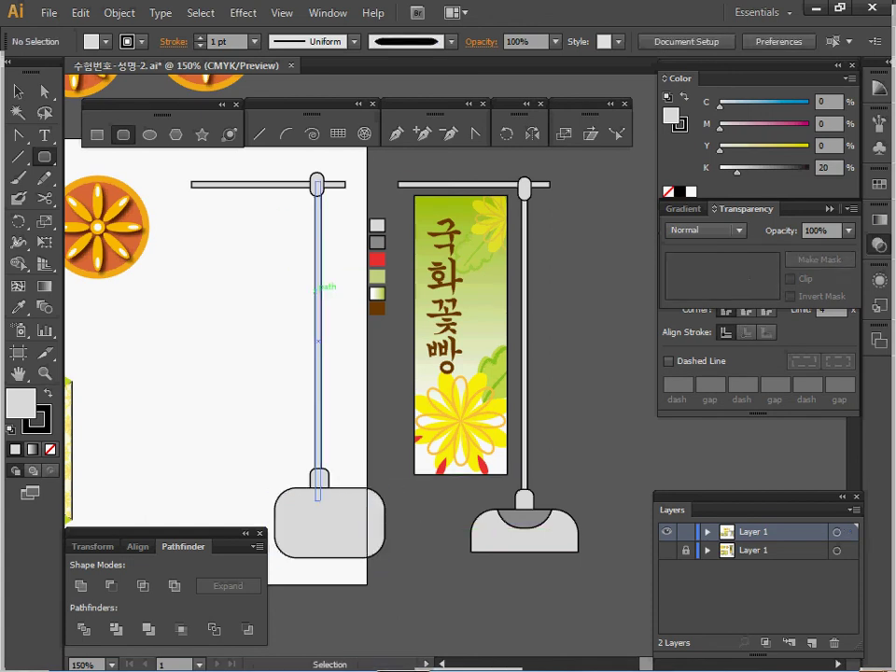
pyautogui.moveTo(322, 527); pyautogui.dragTo(309, 527)
pyautogui.moveTo(296, 160); pyautogui.dragTo(365, 477)
pyautogui.keyDown('ctrl'); pyautogui.keyDown('shift'); pyautogui.click(249, 185); pyautogui.keyUp('shift'); pyautogui.keyUp('ctrl')
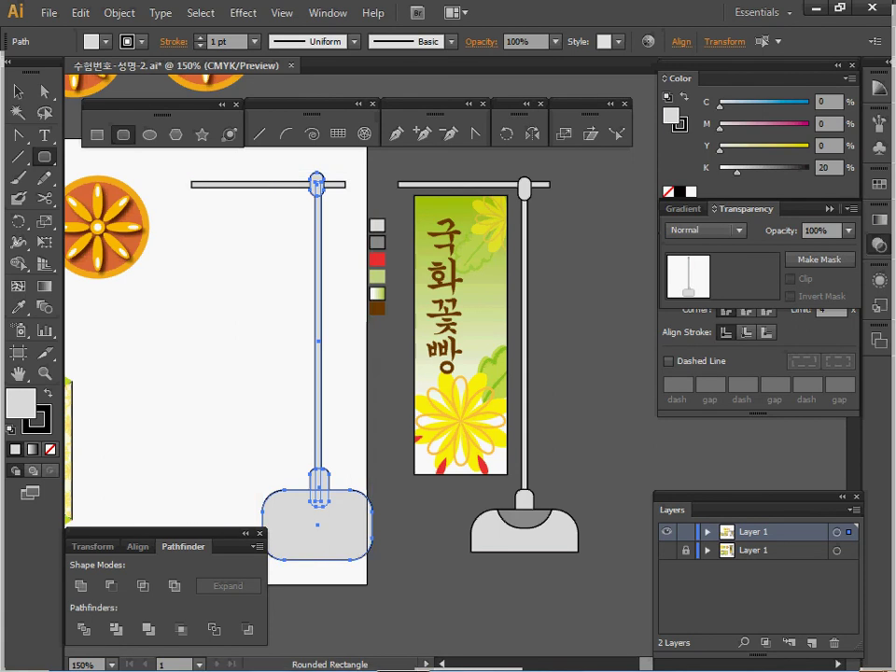
pyautogui.click(138, 547)
pyautogui.click(112, 587)
# Nudge the joint at the upper end of the banner stand's pole slightly downward and deselect it
pyautogui.press('space')
pyautogui.moveTo(224, 378); pyautogui.dragTo(238, 396)
pyautogui.keyDown('ctrl'); pyautogui.click(238, 396); pyautogui.keyUp('ctrl')
pyautogui.keyDown('ctrl'); pyautogui.click(337, 196); pyautogui.keyUp('ctrl')
pyautogui.click(333, 199)
pyautogui.press('Down')
pyautogui.keyDown('ctrl'); pyautogui.click(295, 408); pyautogui.keyUp('ctrl')
pyautogui.moveTo(295, 407); pyautogui.dragTo(310, 358)
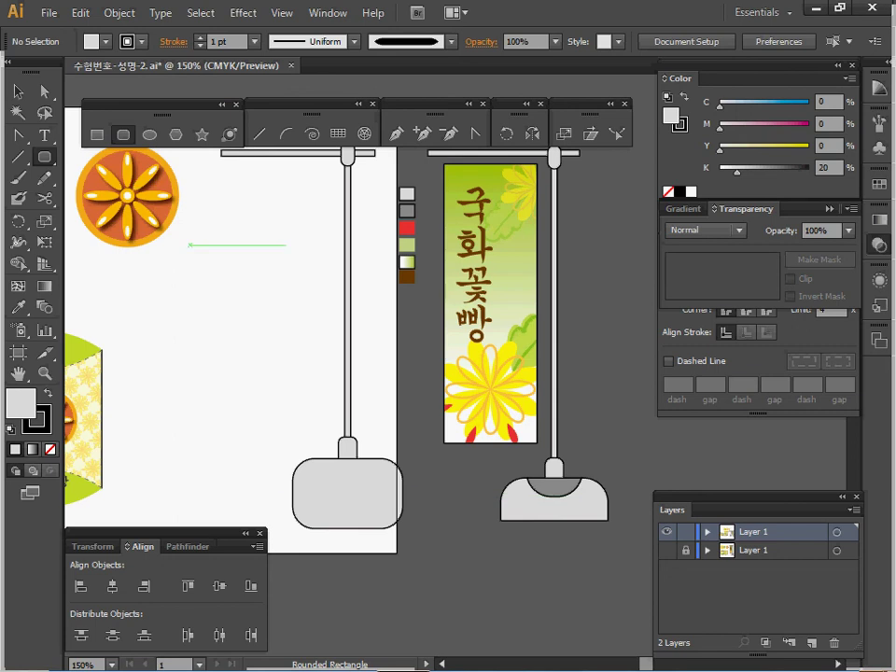
# Cut off the base's lower half with a wide rounded rectangle using Minus Front, leaving a flat bottom edge, and deselect
pyautogui.moveTo(265, 500); pyautogui.dragTo(445, 563)
pyautogui.keyDown('ctrl'); pyautogui.keyDown('shift'); pyautogui.click(372, 481); pyautogui.keyUp('shift'); pyautogui.keyUp('ctrl')
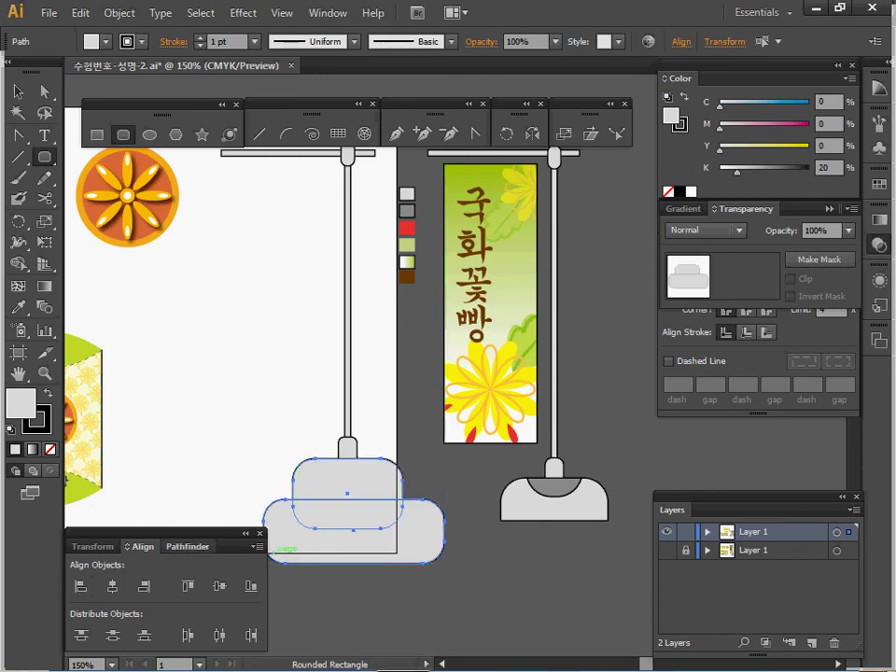
pyautogui.click(184, 546)
pyautogui.click(111, 586)
pyautogui.hotkey('ctrl', 'shift', 'a')
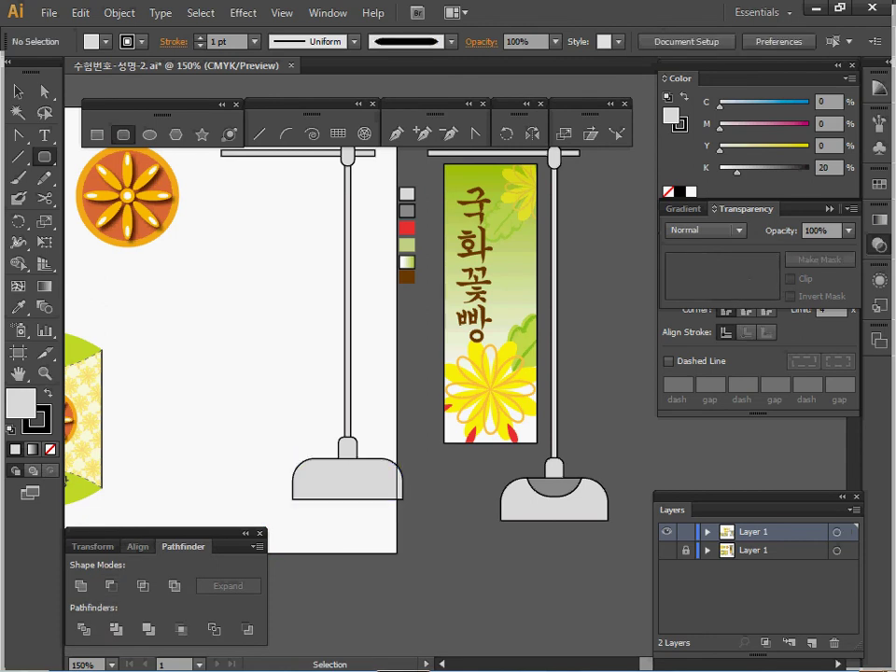
# Draw an upright rounded rectangle overlapping the base's upper edge and centre it horizontally with the pole, joint, collar and base
pyautogui.moveTo(325, 403); pyautogui.dragTo(347, 472)
pyautogui.moveTo(329, 527); pyautogui.dragTo(361, 154)
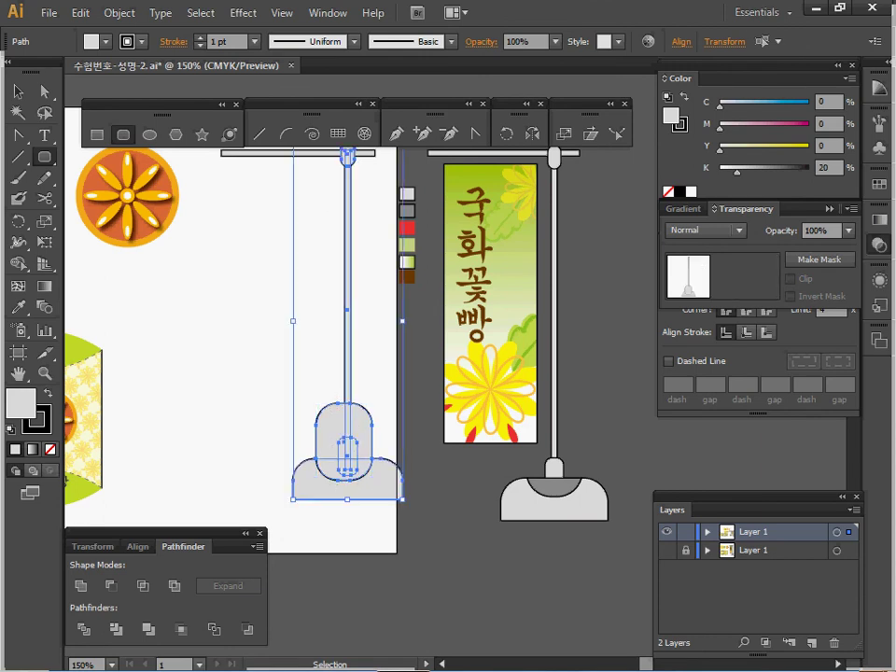
pyautogui.click(137, 547)
pyautogui.click(112, 586)
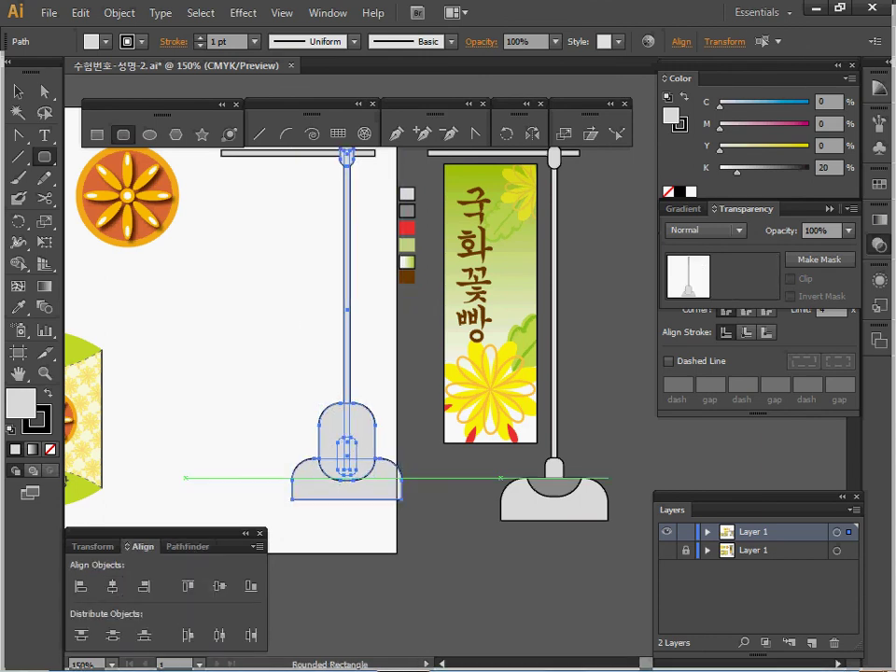
# Divide the base with the upright rounded rectangle and delete the piece above the base, keeping the curved inset
pyautogui.keyDown('ctrl'); pyautogui.click(187, 476); pyautogui.keyUp('ctrl')
pyautogui.click(396, 489)
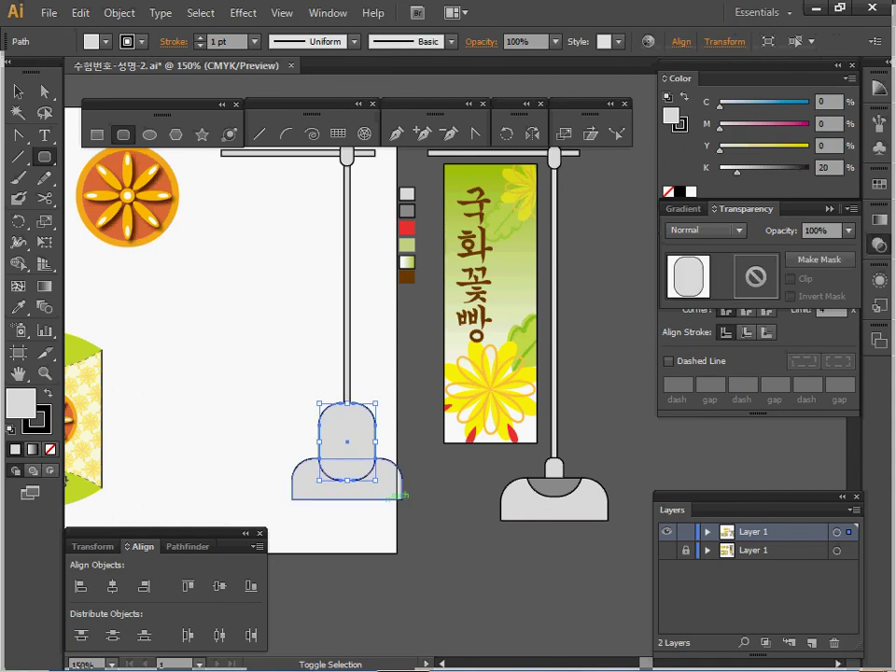
pyautogui.click(184, 546)
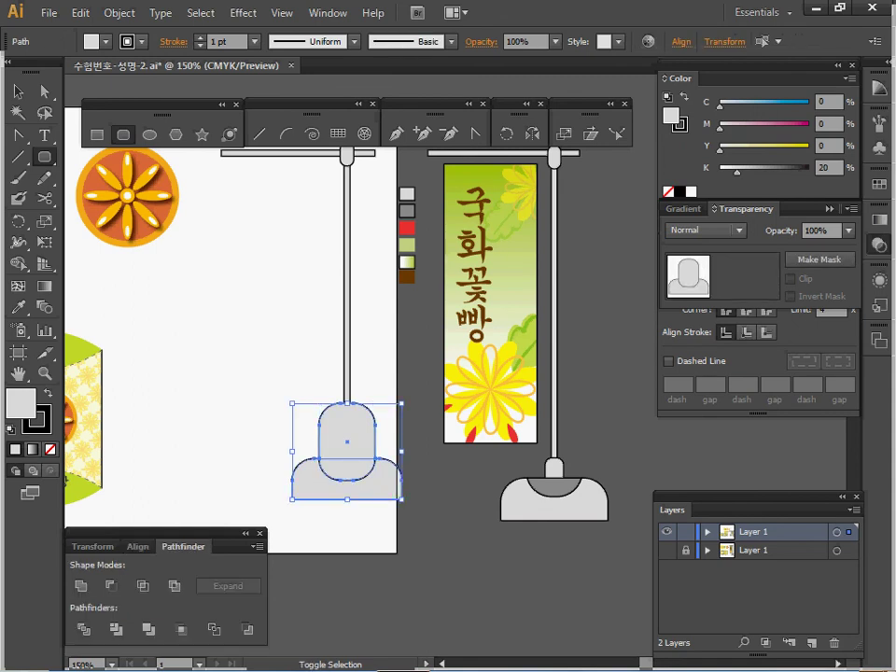
pyautogui.click(84, 629)
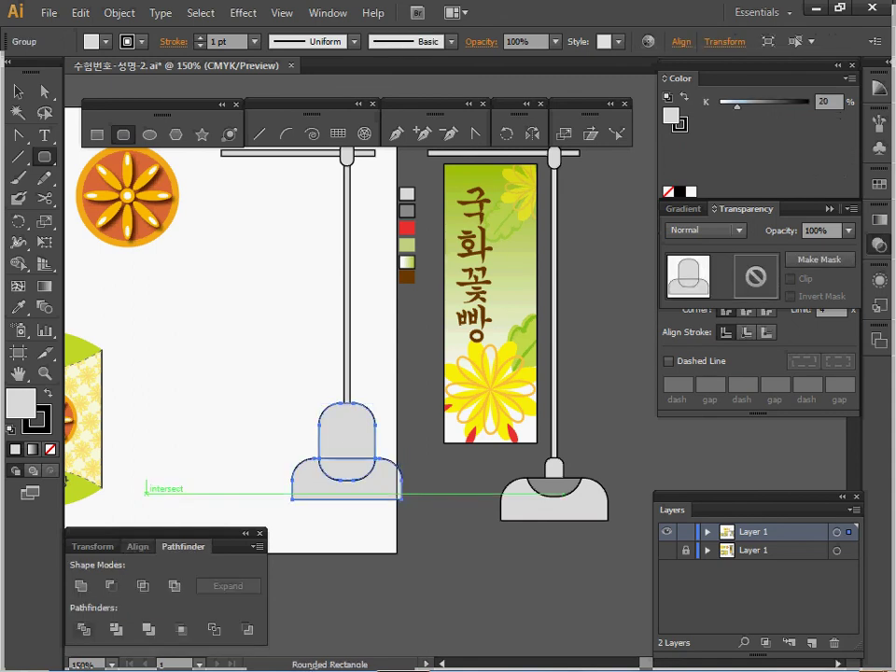
pyautogui.click(242, 448)
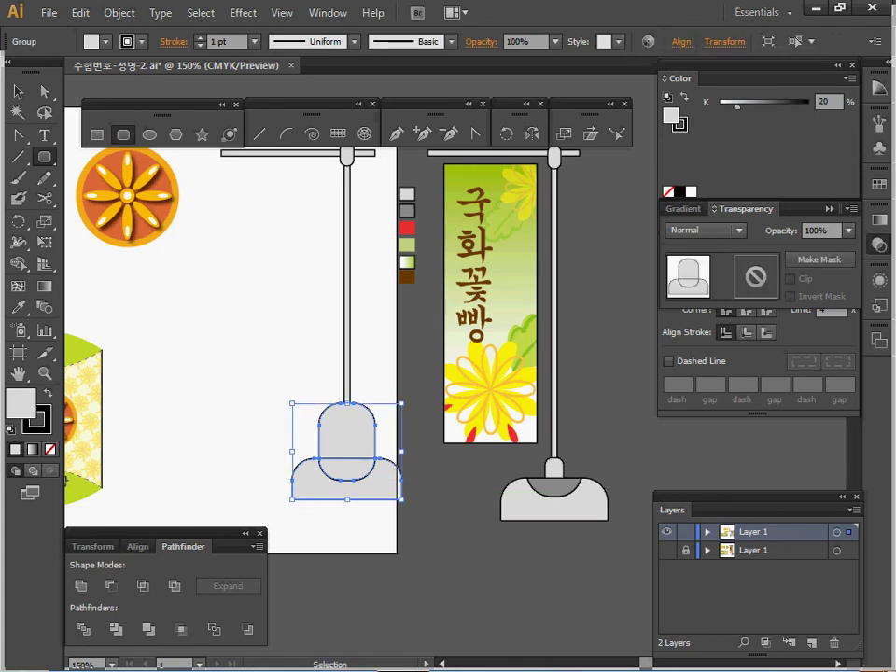
pyautogui.doubleClick(347, 434)
pyautogui.click(347, 434)
pyautogui.press('Delete')
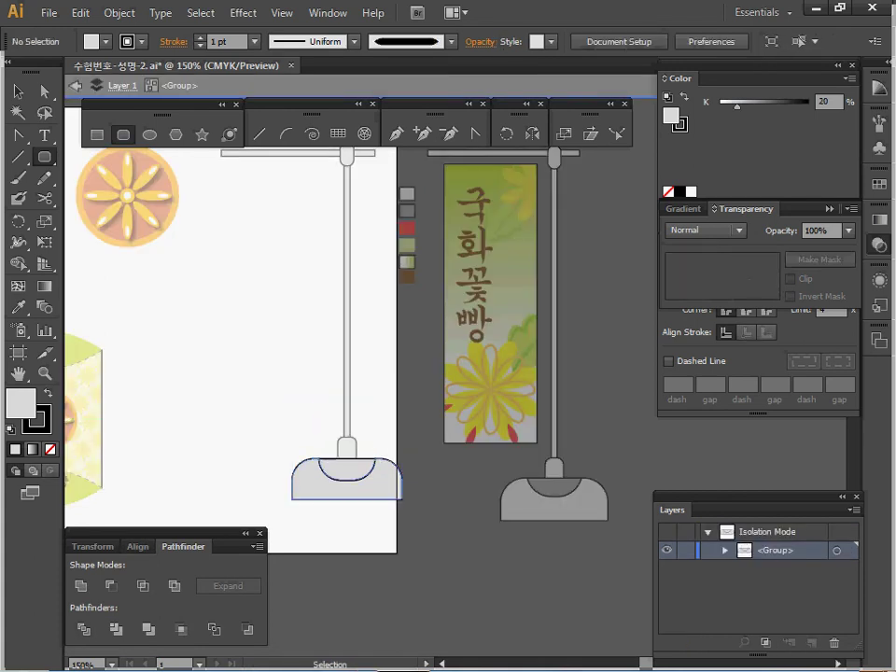
# Fill the base's curved inset with the dark grey (K 60) sampled from the reference stand, and leave the group's isolation
pyautogui.keyDown('ctrl'); pyautogui.click(349, 468); pyautogui.keyUp('ctrl')
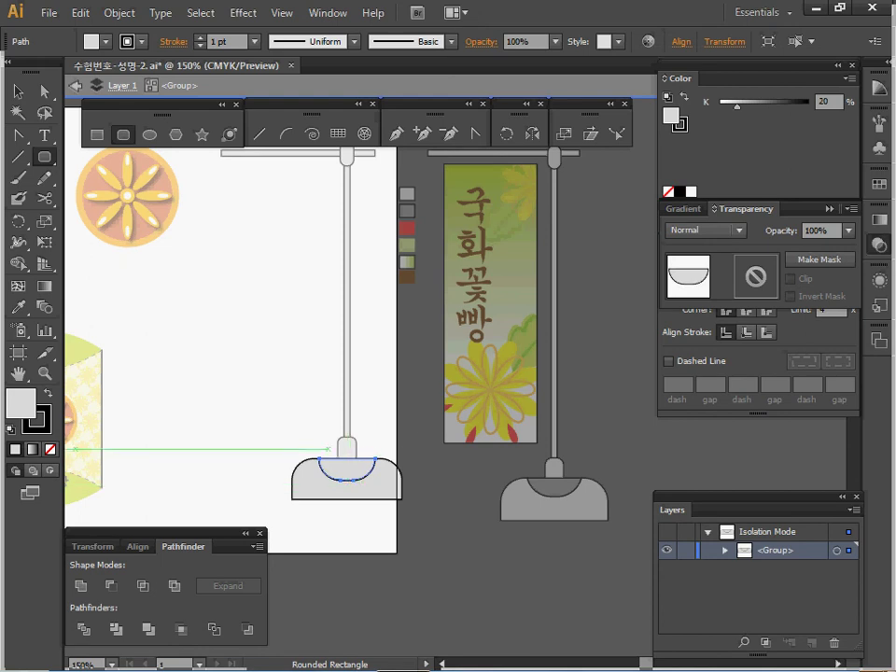
pyautogui.press('i')
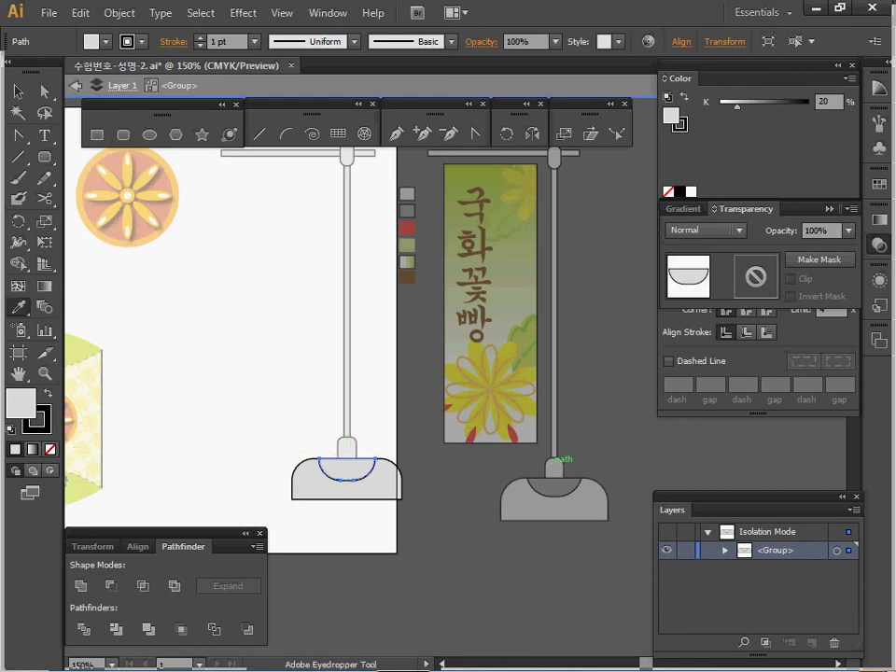
pyautogui.click(556, 489)
pyautogui.keyDown('ctrl'); pyautogui.doubleClick(560, 565); pyautogui.keyUp('ctrl')
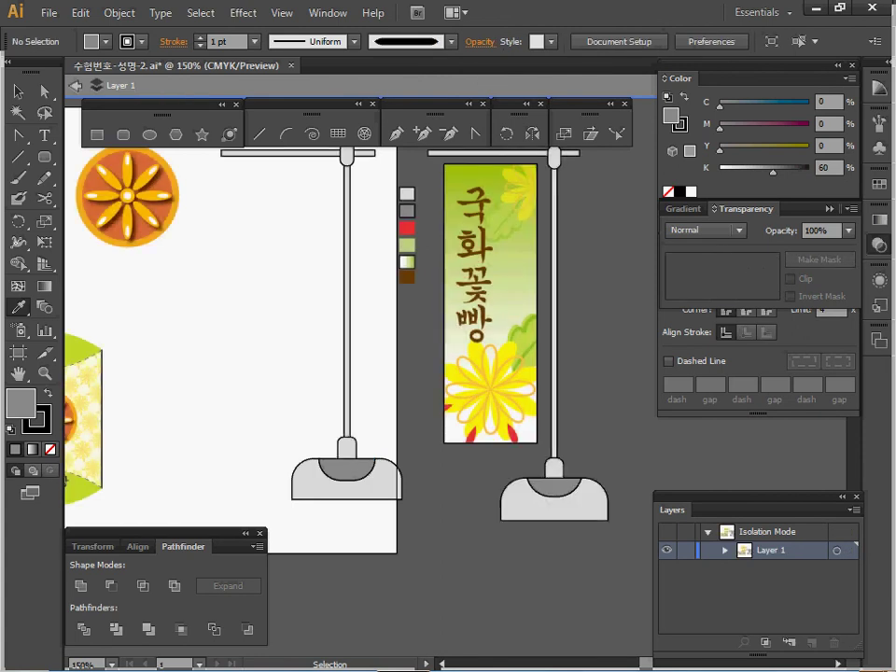
# Lengthen the pole by moving its lower end down together with the collar and base, and save the document
pyautogui.moveTo(523, 522); pyautogui.dragTo(564, 621)
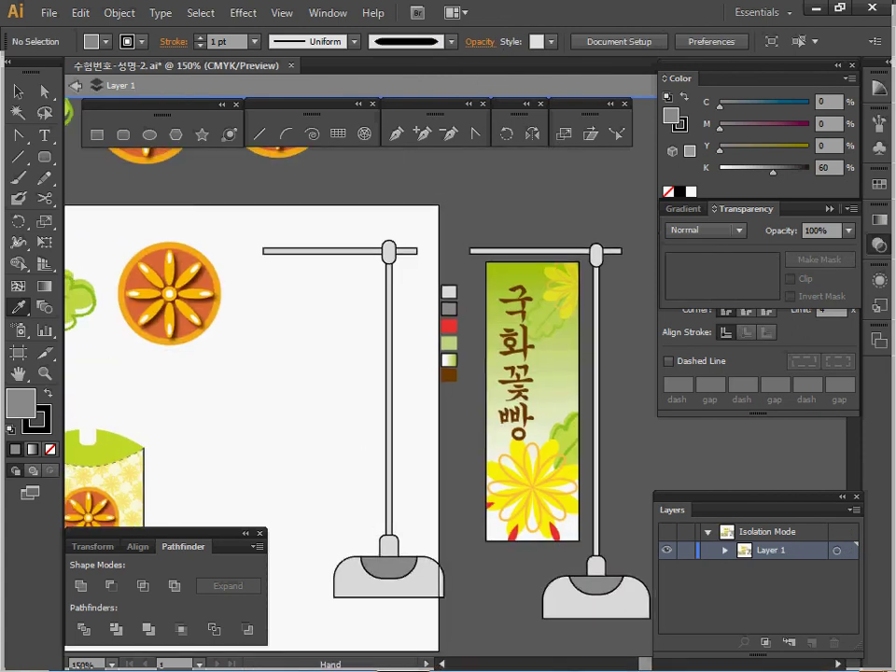
pyautogui.press('a')
pyautogui.moveTo(314, 500); pyautogui.dragTo(441, 602)
pyautogui.moveTo(391, 561); pyautogui.dragTo(392, 580)
pyautogui.press('capslock')
pyautogui.press('capslock')
pyautogui.press('v')
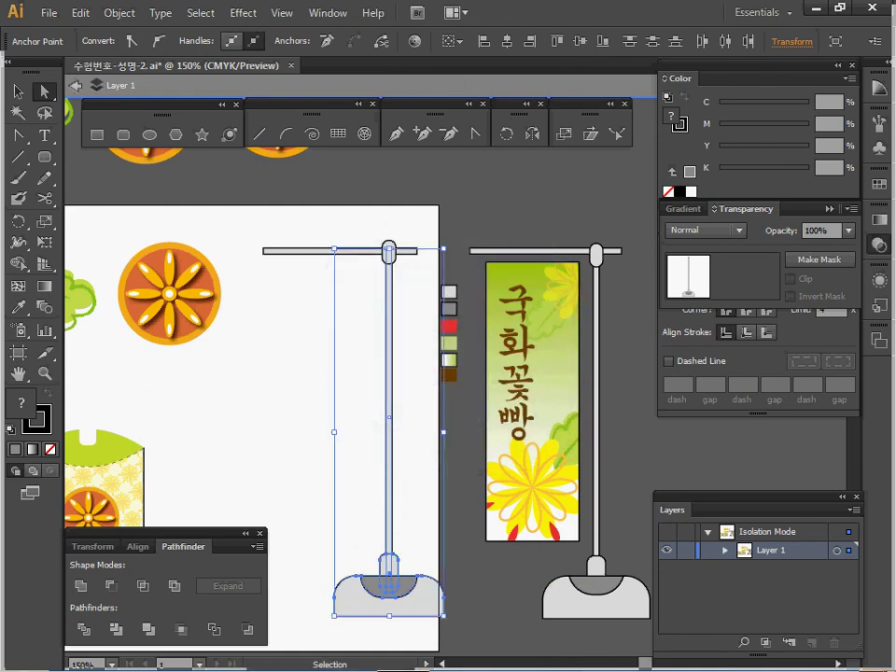
pyautogui.hotkey('ctrl', 's')
# Raise the pole's lower end, collar and base together by about 2.2 mm, deselect them and save the document
pyautogui.moveTo(302, 534); pyautogui.dragTo(430, 581)
pyautogui.hotkey('ctrl', 'z')
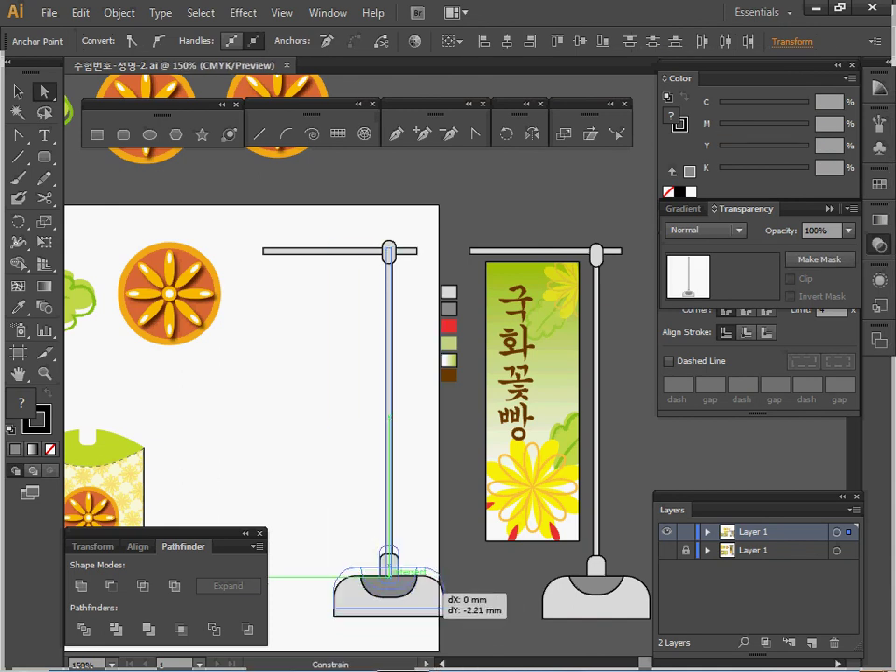
pyautogui.moveTo(437, 584); pyautogui.dragTo(435, 584)
pyautogui.hotkey('ctrl', 'shift', 'a')
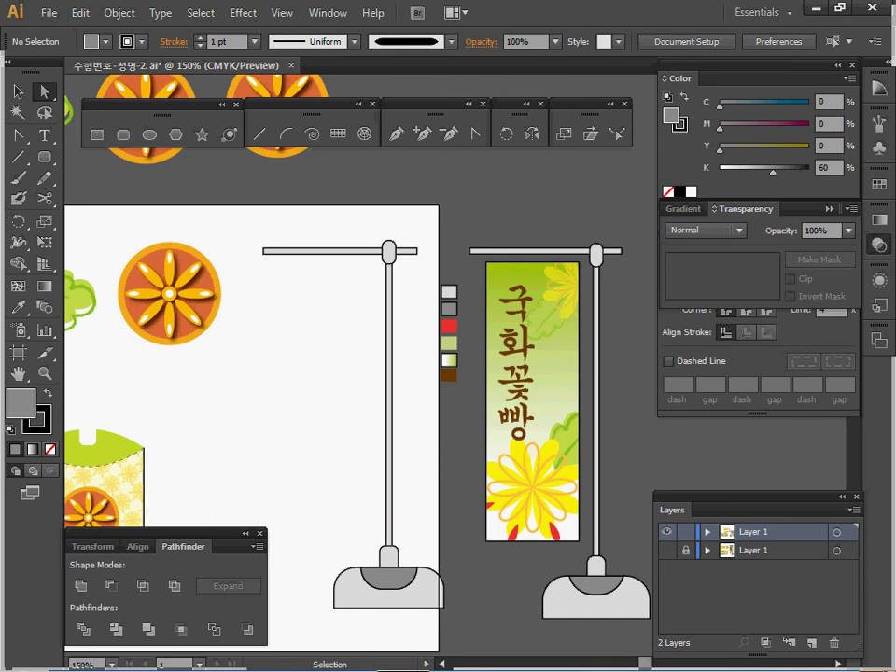
pyautogui.hotkey('ctrl', 's')
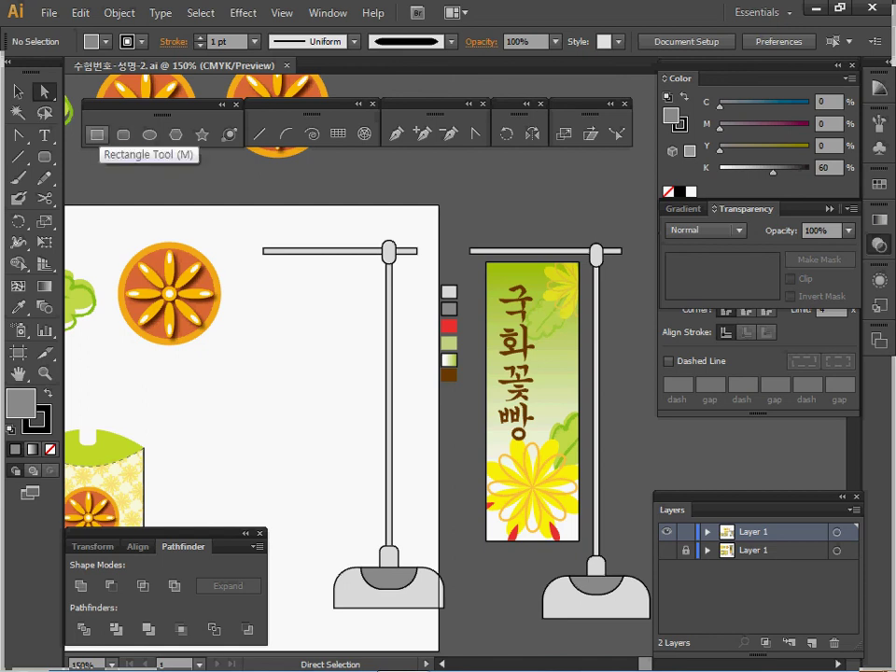
# Create a 25 × 75 mm rectangle for the banner, place it just under the horizontal bar beside the pole, and deselect it
pyautogui.click(97, 135)
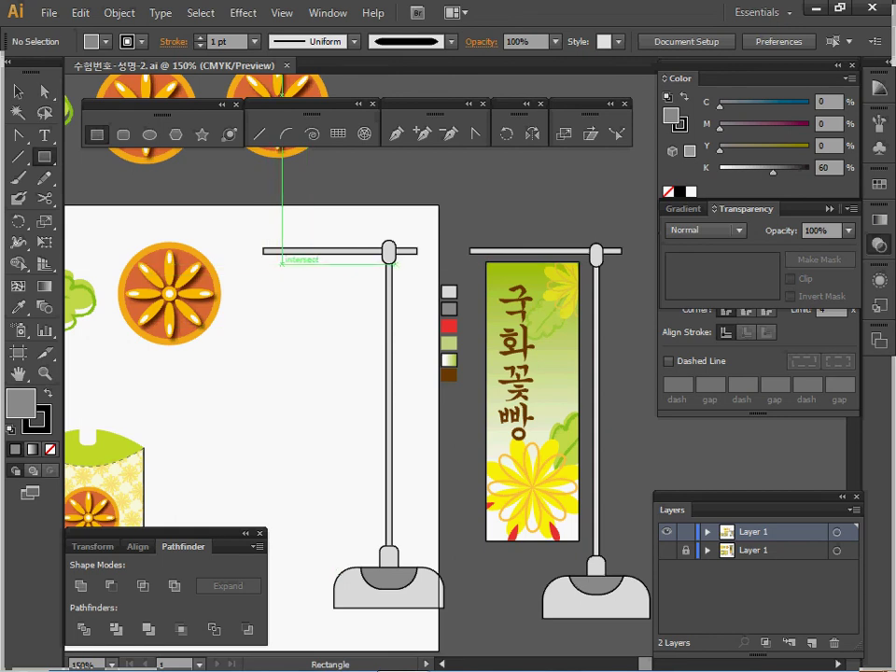
pyautogui.click(285, 261)
pyautogui.write('25')
pyautogui.press('Tab')
pyautogui.write('75')
pyautogui.press('Return')
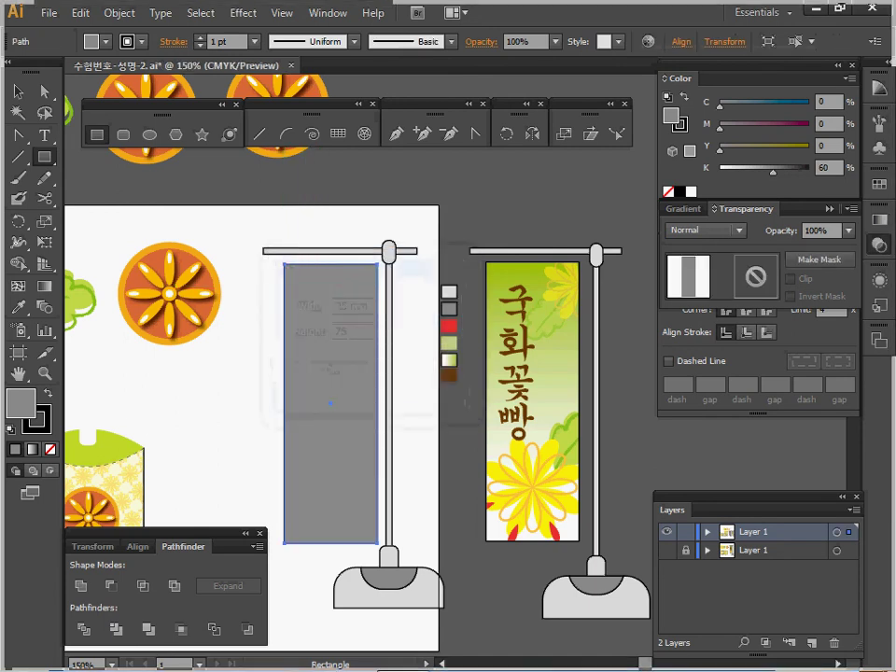
pyautogui.moveTo(339, 402); pyautogui.dragTo(334, 398)
pyautogui.keyDown('ctrl'); pyautogui.click(224, 390); pyautogui.keyUp('ctrl')
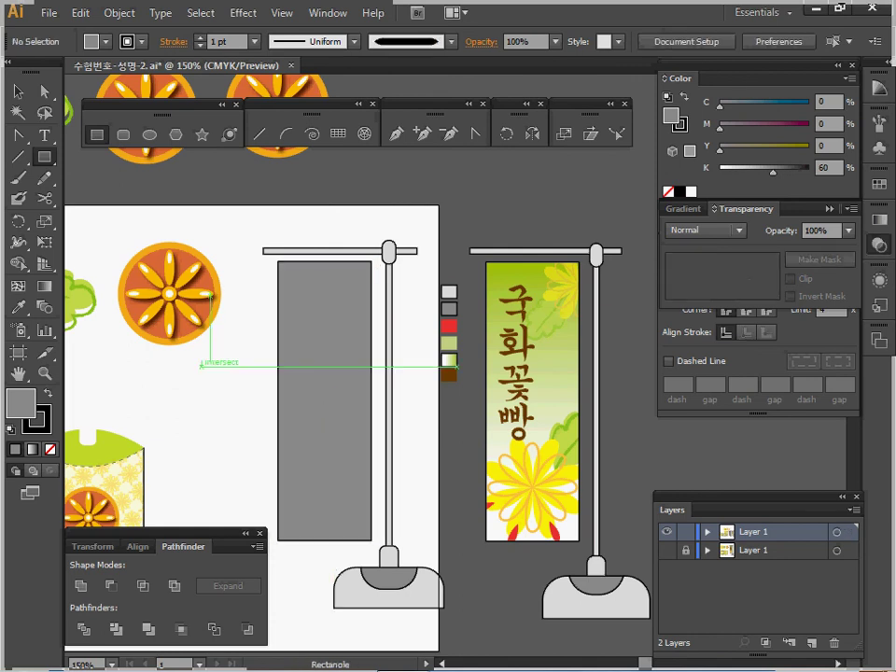
# Copy the finished flower with leaf and paste the copy over the banner rectangle
pyautogui.moveTo(205, 308); pyautogui.dragTo(384, 302)
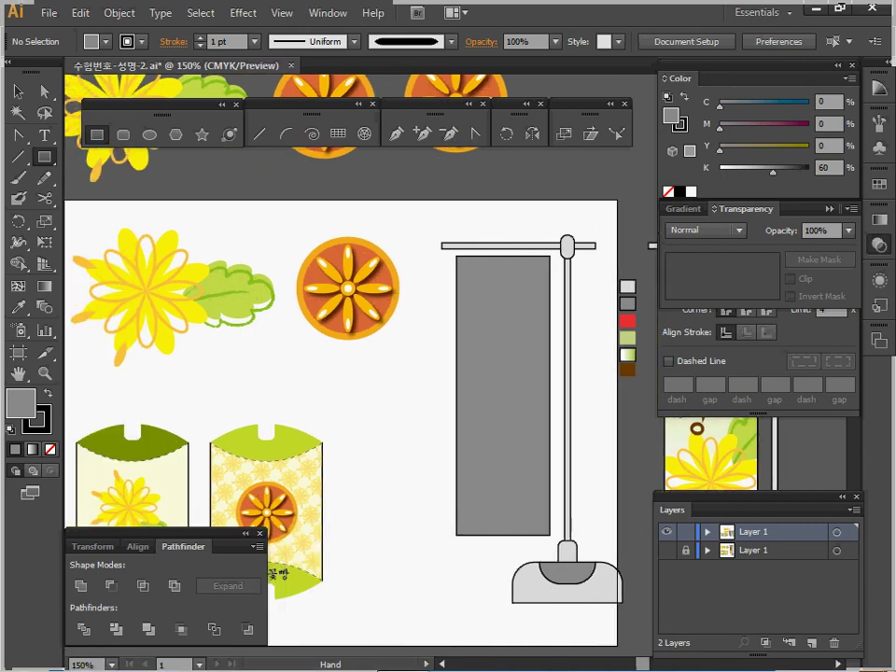
pyautogui.click(19, 93)
pyautogui.moveTo(86, 216); pyautogui.dragTo(257, 359)
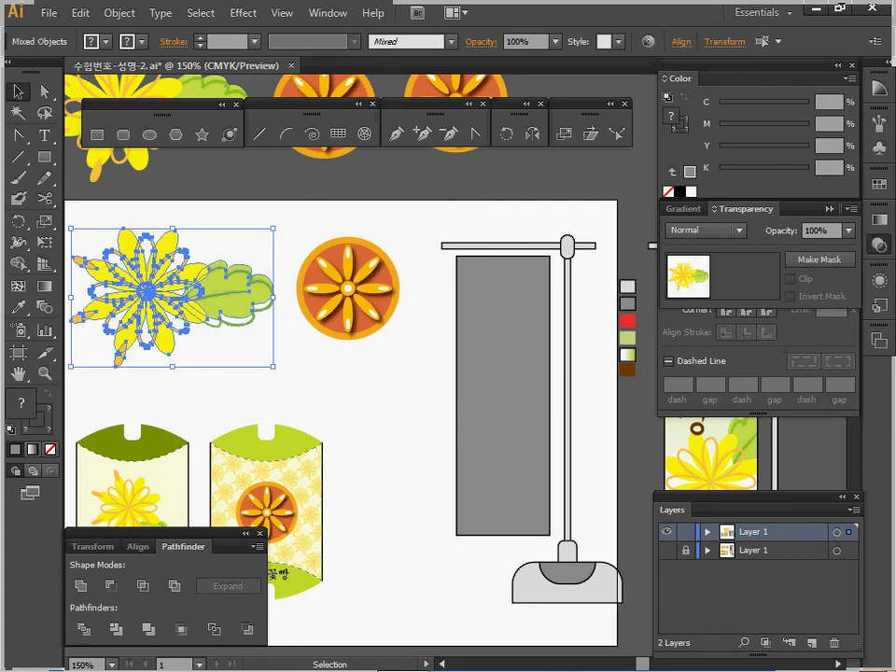
pyautogui.press('space')
pyautogui.moveTo(374, 392); pyautogui.dragTo(309, 410)
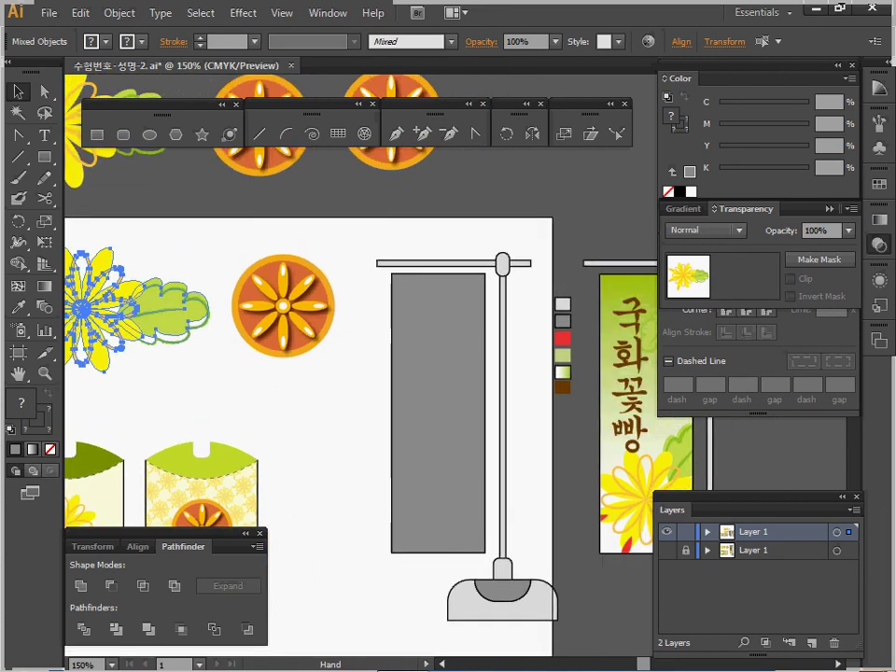
pyautogui.moveTo(309, 410); pyautogui.dragTo(305, 411)
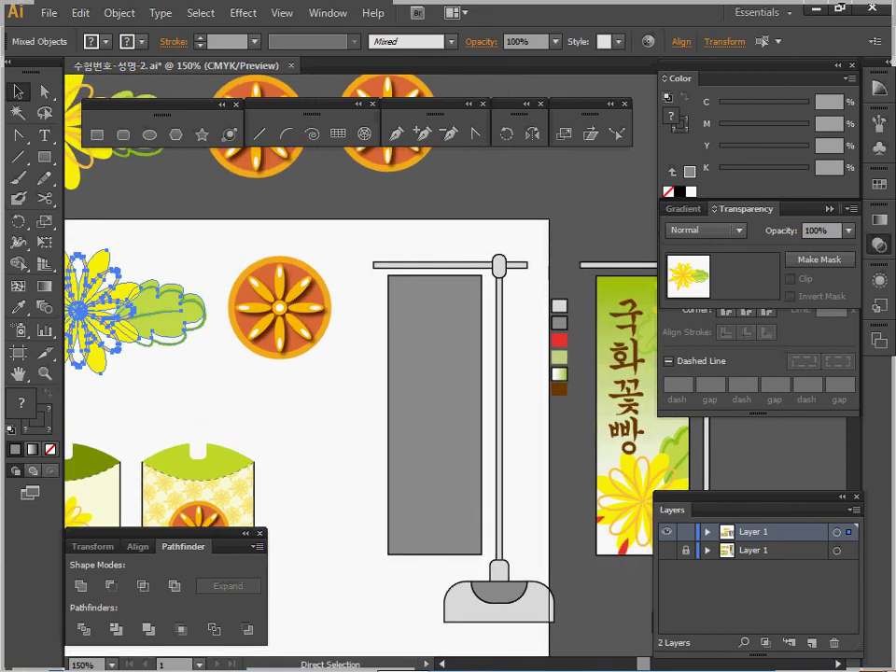
pyautogui.hotkey('ctrl', 'v')
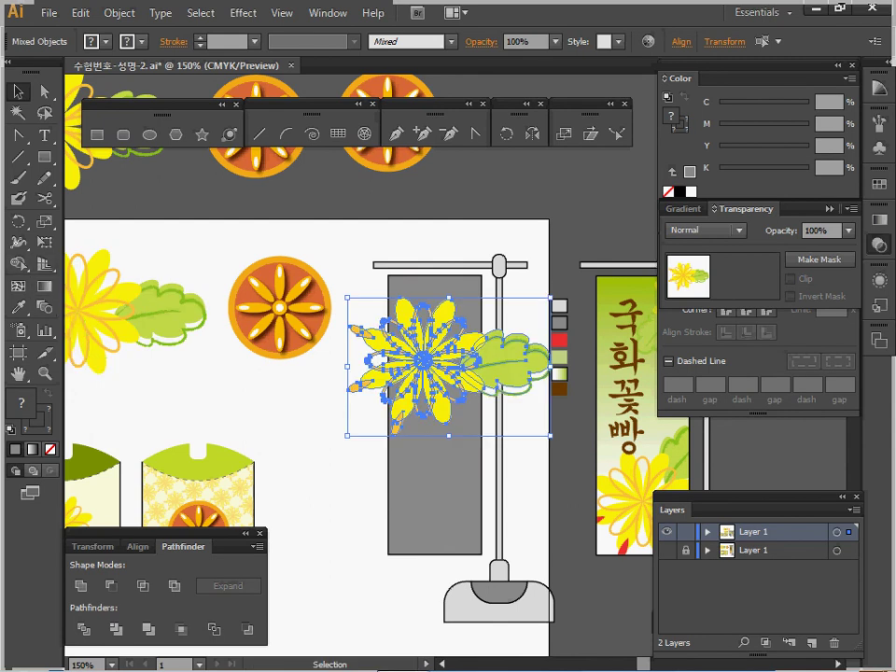
# Scale the pasted flower with leaf uniformly to 80%
pyautogui.click(564, 133)
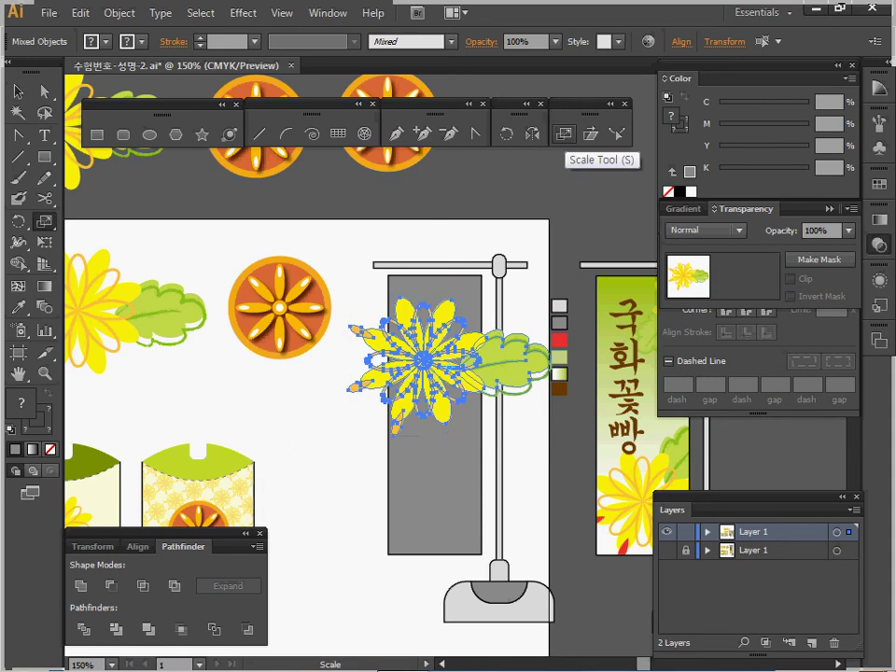
pyautogui.doubleClick(564, 133)
pyautogui.write('80')
pyautogui.press('Tab')
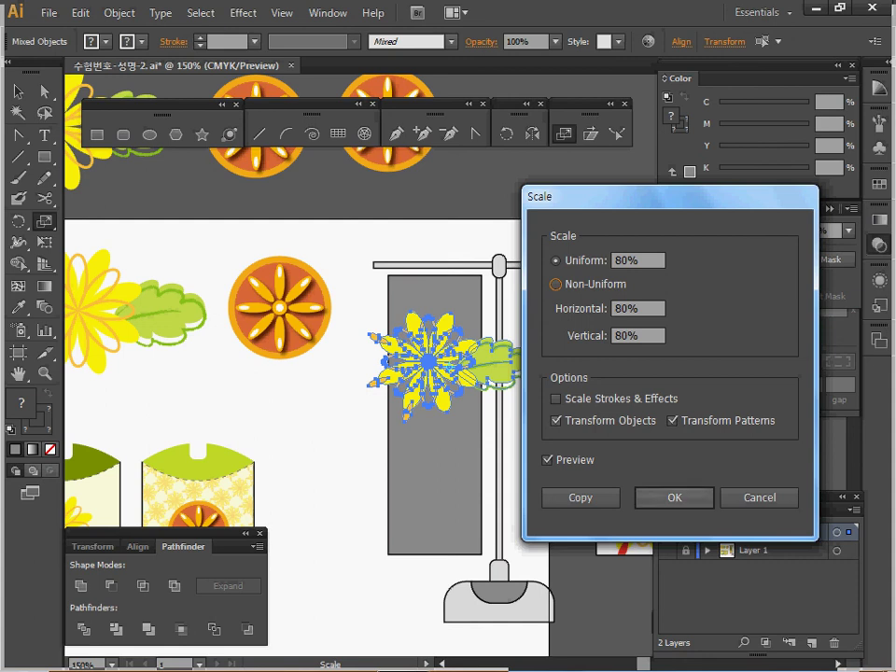
pyautogui.click(674, 498)
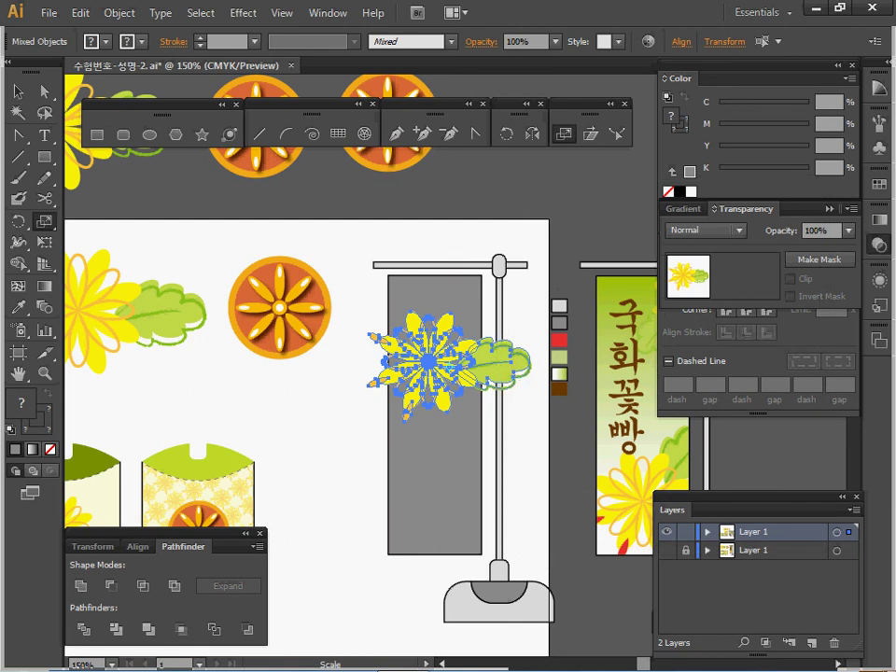
# Rotate the pasted flower with leaf by 45° and move it to the lower end of the banner rectangle
pyautogui.doubleClick(506, 133)
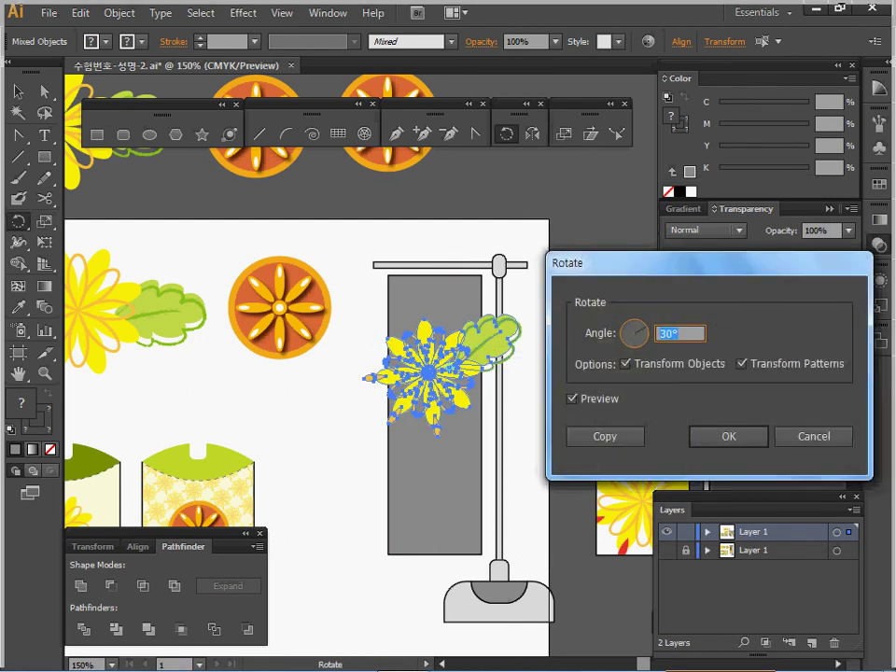
pyautogui.write('45')
pyautogui.press('Return')
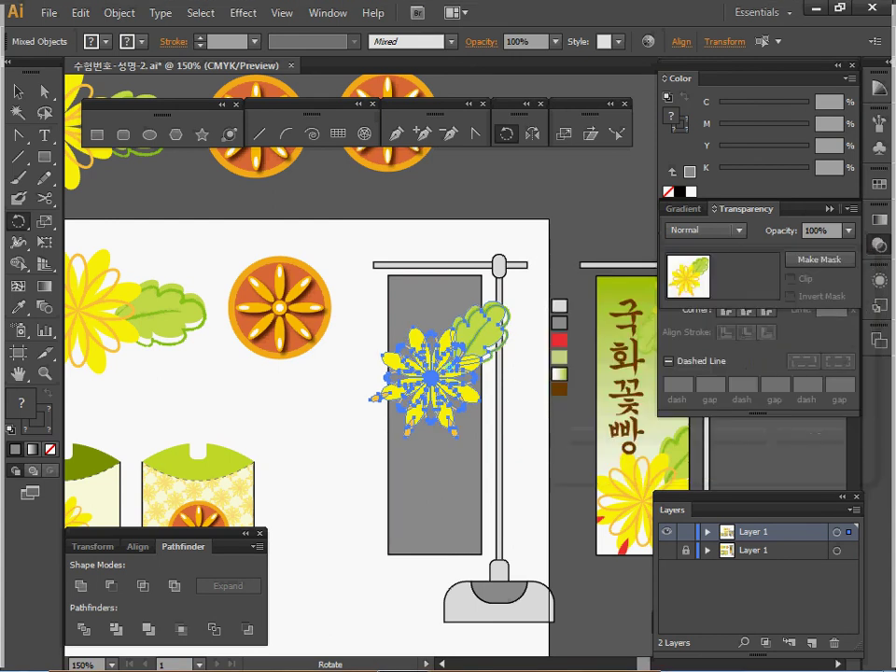
pyautogui.press('v')
pyautogui.moveTo(408, 312); pyautogui.dragTo(431, 497)
# Recolour the three orange petals at the lower edge of the banner's flower with the red sample swatch and deselect them
pyautogui.press('r')
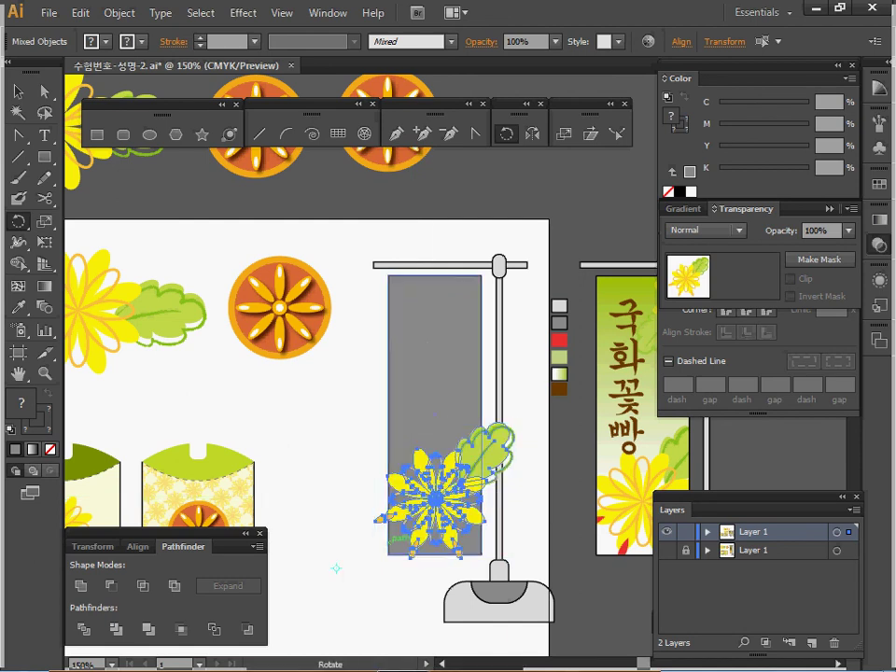
pyautogui.keyDown('ctrl'); pyautogui.click(336, 569); pyautogui.keyUp('ctrl')
pyautogui.keyDown('ctrl'); pyautogui.click(380, 520); pyautogui.keyUp('ctrl')
pyautogui.keyDown('ctrl'); pyautogui.keyDown('shift'); pyautogui.click(413, 555); pyautogui.keyUp('shift'); pyautogui.keyUp('ctrl')
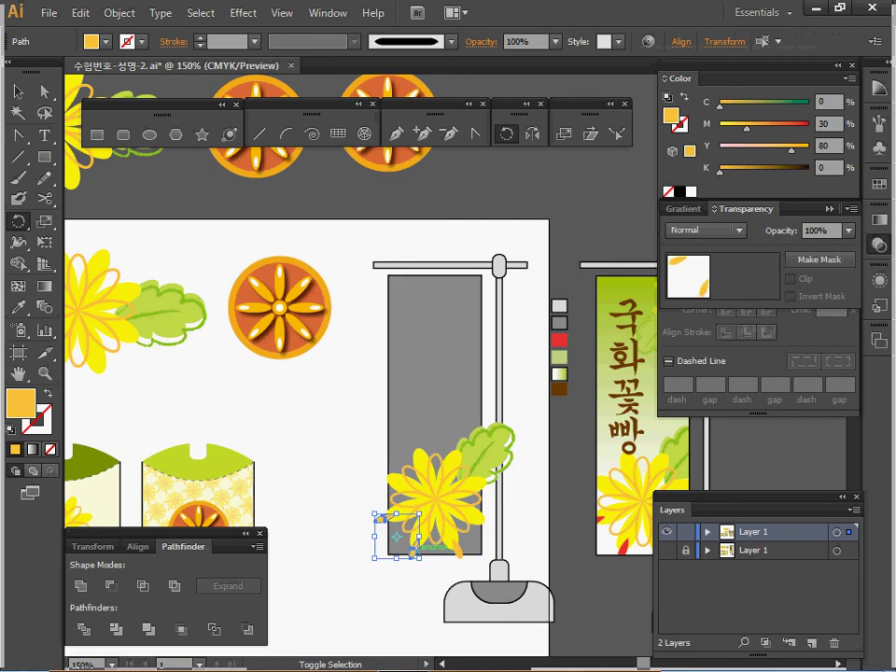
pyautogui.keyDown('ctrl'); pyautogui.keyDown('shift'); pyautogui.click(457, 549); pyautogui.keyUp('shift'); pyautogui.keyUp('ctrl')
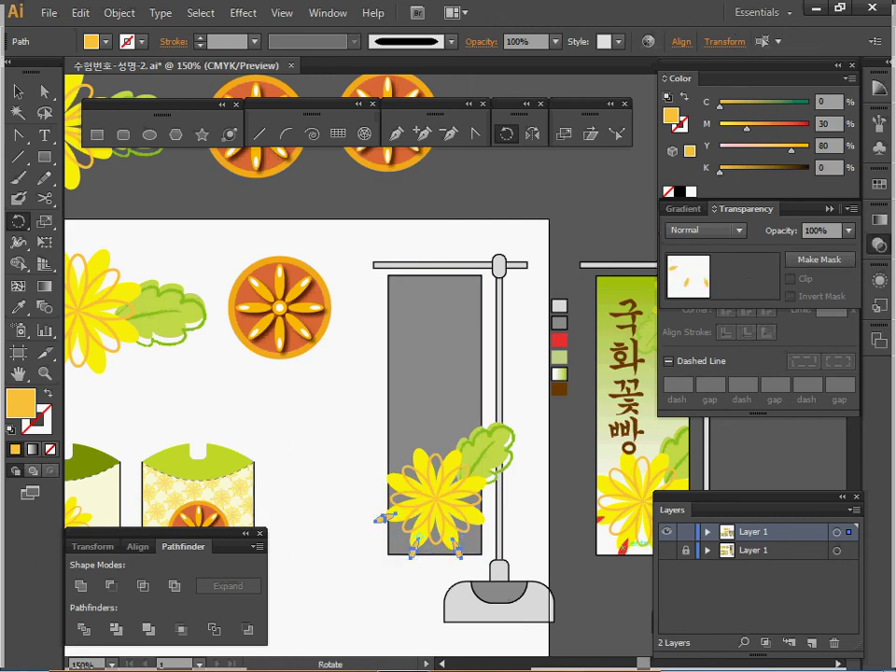
pyautogui.press('i')
pyautogui.click(558, 339)
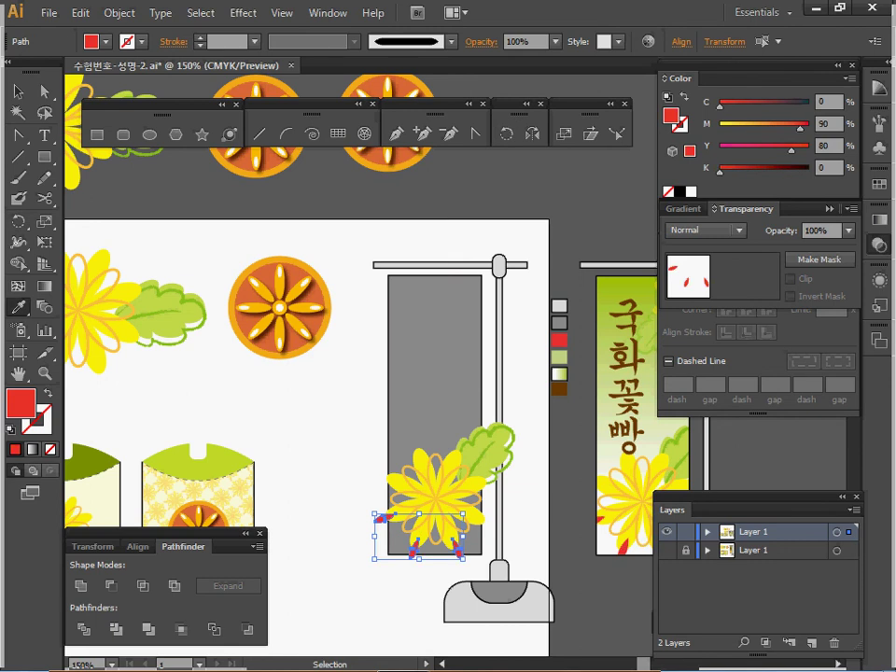
pyautogui.keyDown('ctrl'); pyautogui.click(336, 448); pyautogui.keyUp('ctrl')
# Save the document
pyautogui.moveTo(336, 449); pyautogui.dragTo(250, 491)
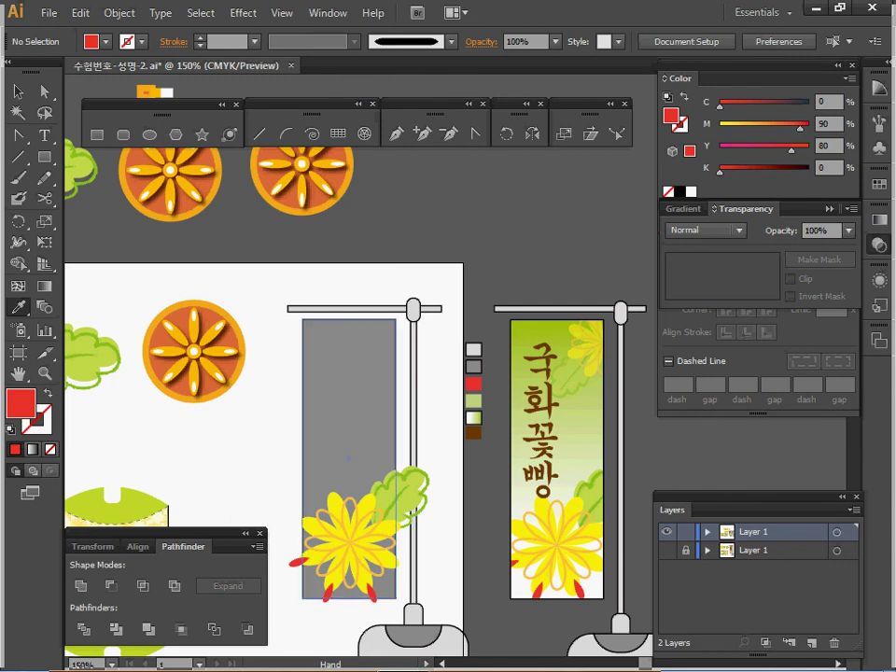
pyautogui.moveTo(349, 458); pyautogui.dragTo(295, 466)
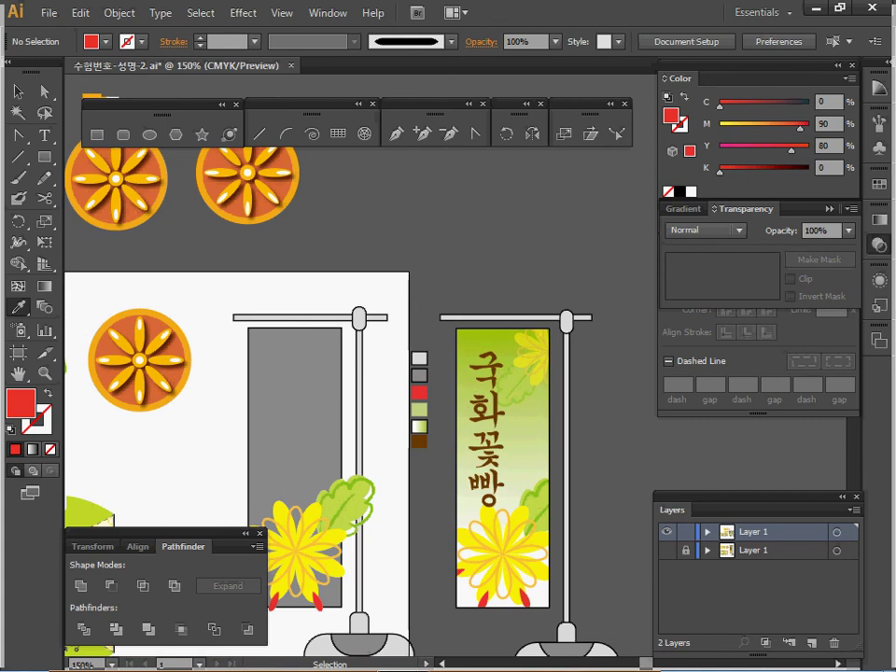
pyautogui.hotkey('ctrl', 's')
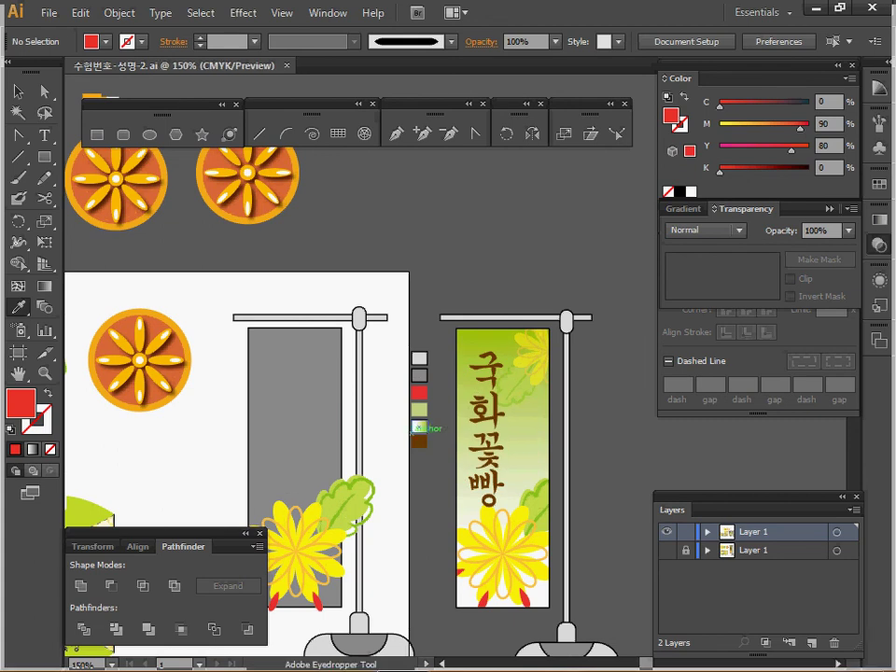
pyautogui.moveTo(420, 428); pyautogui.dragTo(456, 389)
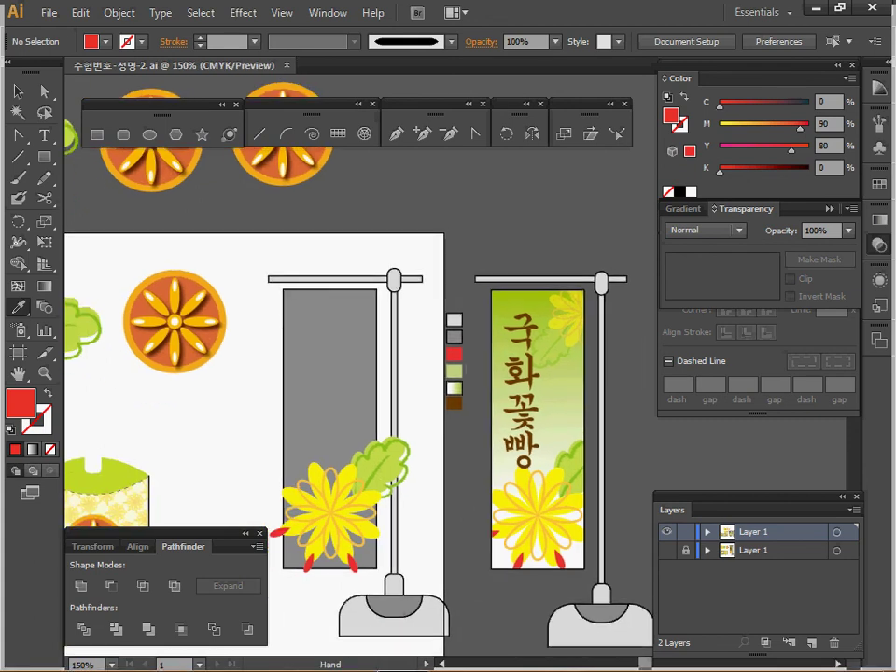
pyautogui.moveTo(359, 428); pyautogui.dragTo(374, 404)
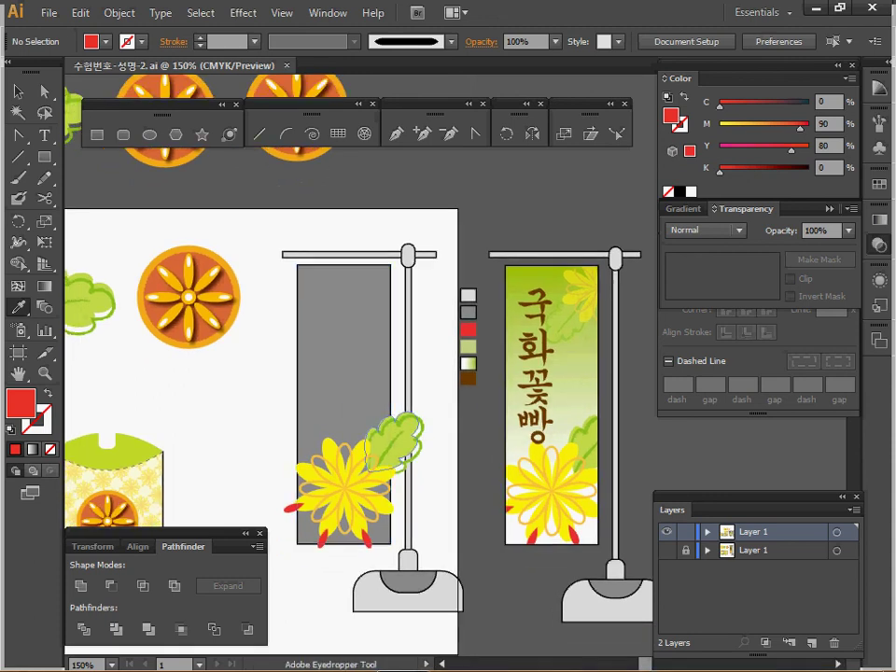
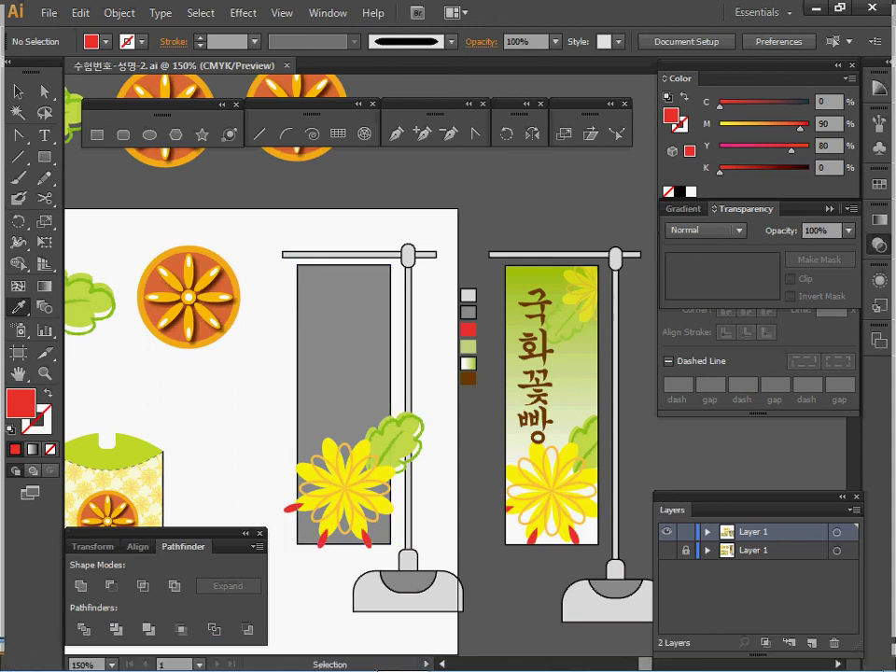
# Select the banner's flower with leaf without the rectangle and create a copy rotated by 180°
pyautogui.moveTo(239, 427)
pyautogui.mouseDown()
pyautogui.moveTo(391, 548)
pyautogui.moveTo(240, 426)
pyautogui.mouseUp()
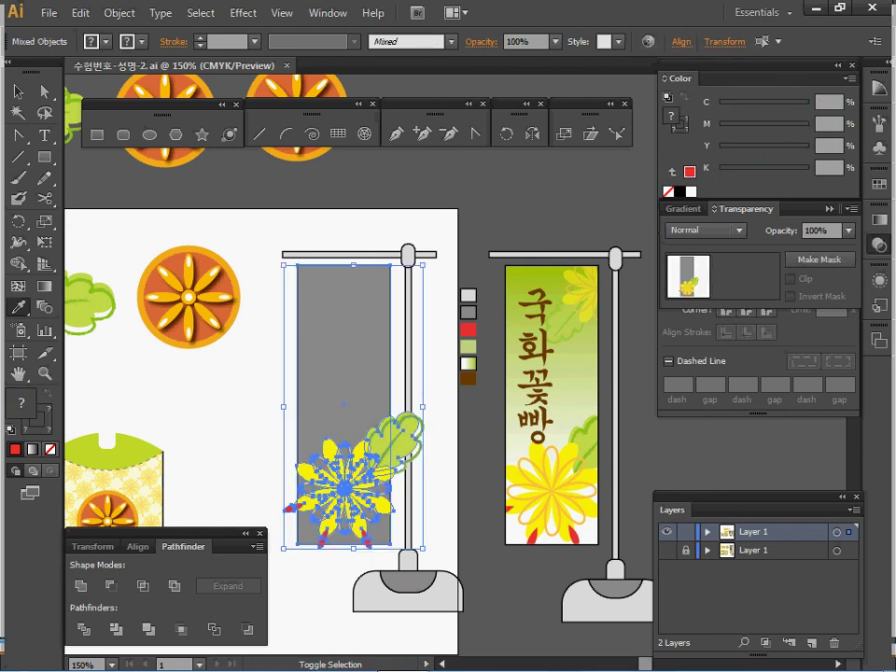
pyautogui.keyDown('shift'); pyautogui.click(344, 336); pyautogui.keyUp('shift')
pyautogui.press('i')
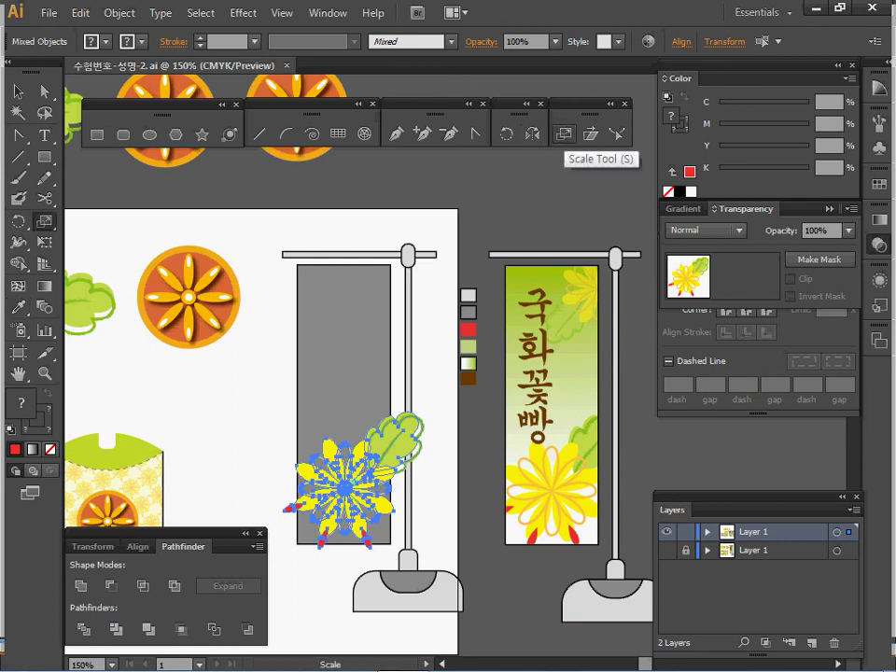
pyautogui.doubleClick(563, 133)
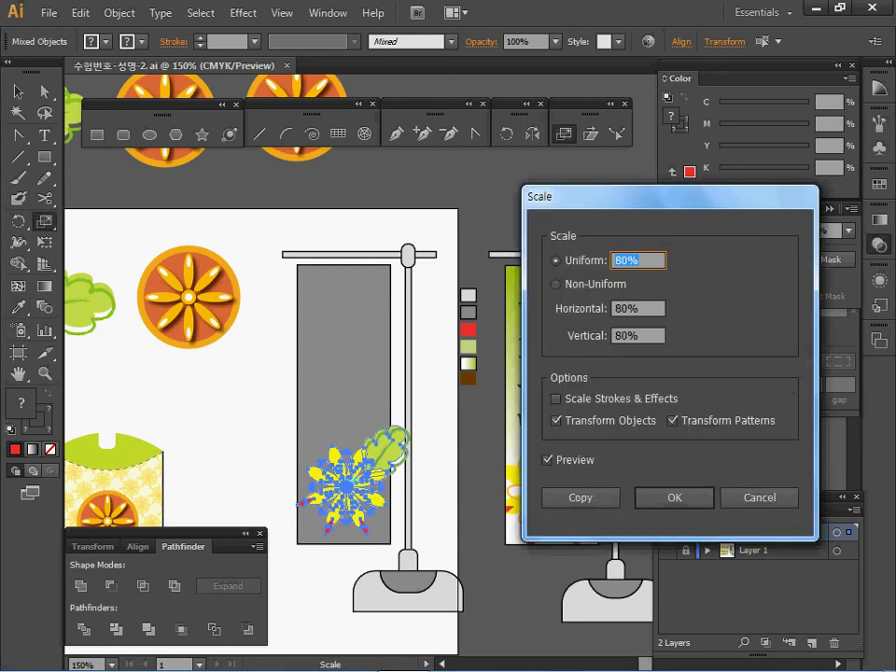
pyautogui.click(759, 498)
pyautogui.doubleClick(506, 134)
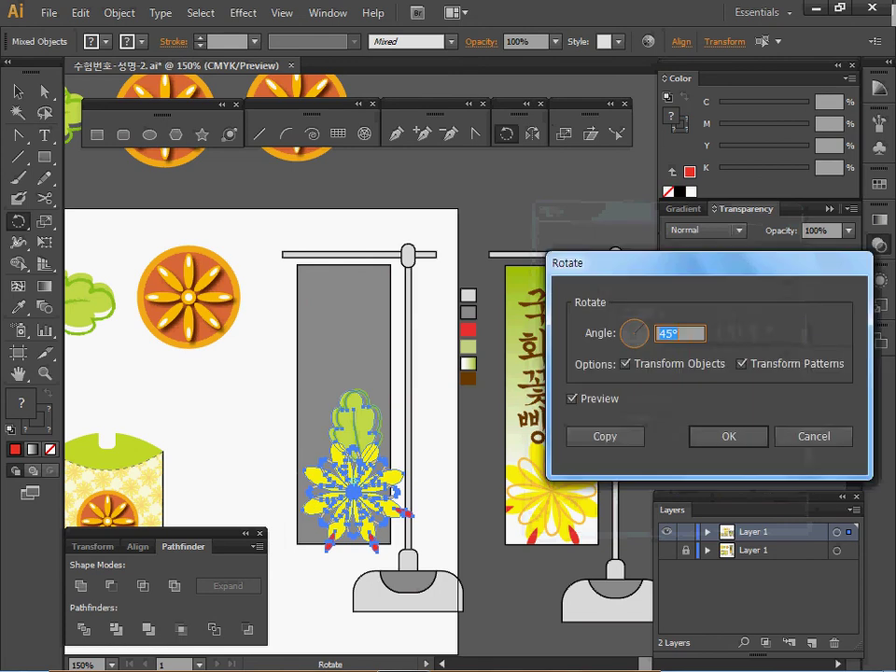
pyautogui.write('180')
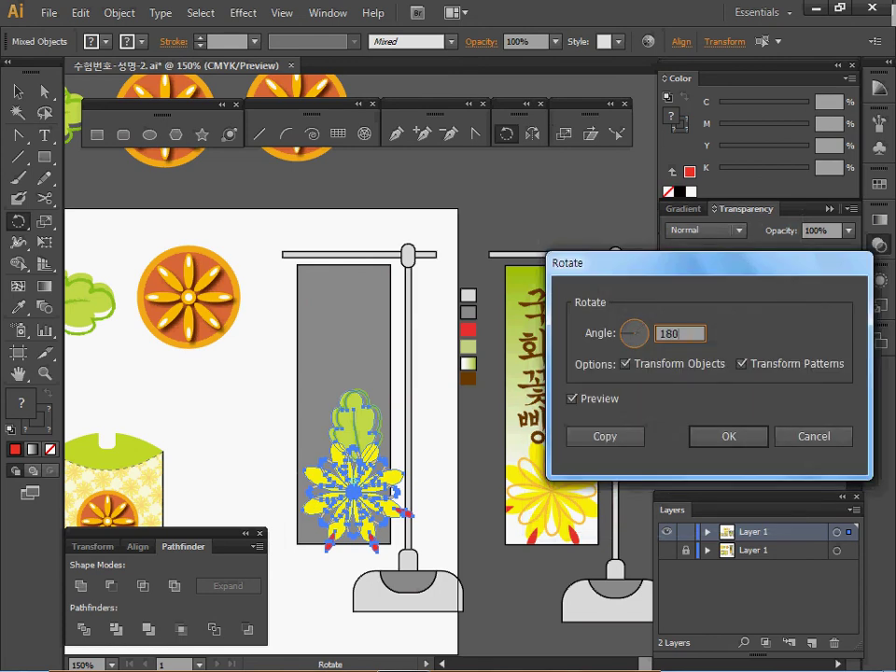
pyautogui.press('Tab')
pyautogui.press('Return')
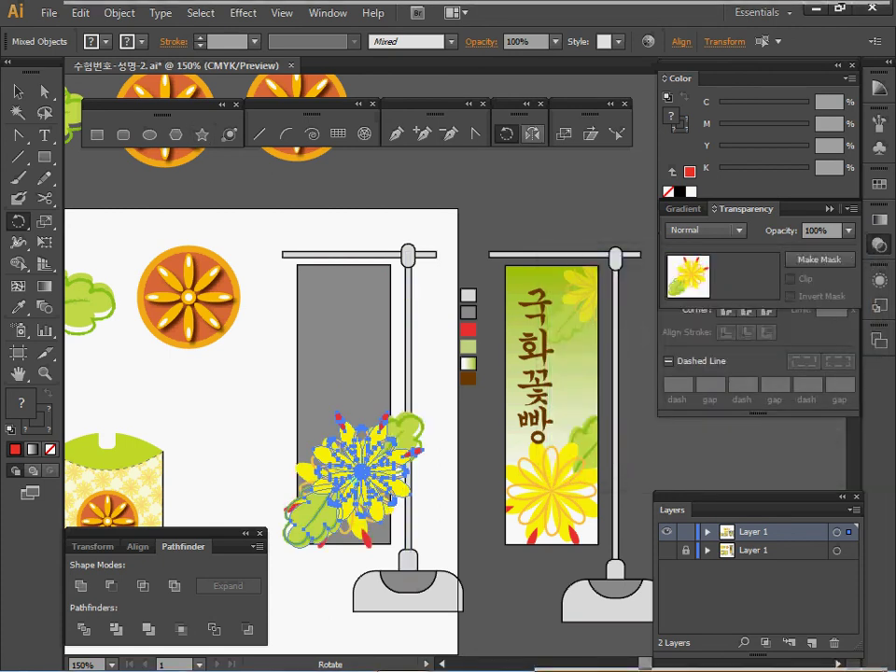
# Try to scale the rotated flower copy uniformly to 70% and move it over the banner's upper right corner
pyautogui.press('s')
pyautogui.press('Return')
pyautogui.write('70')
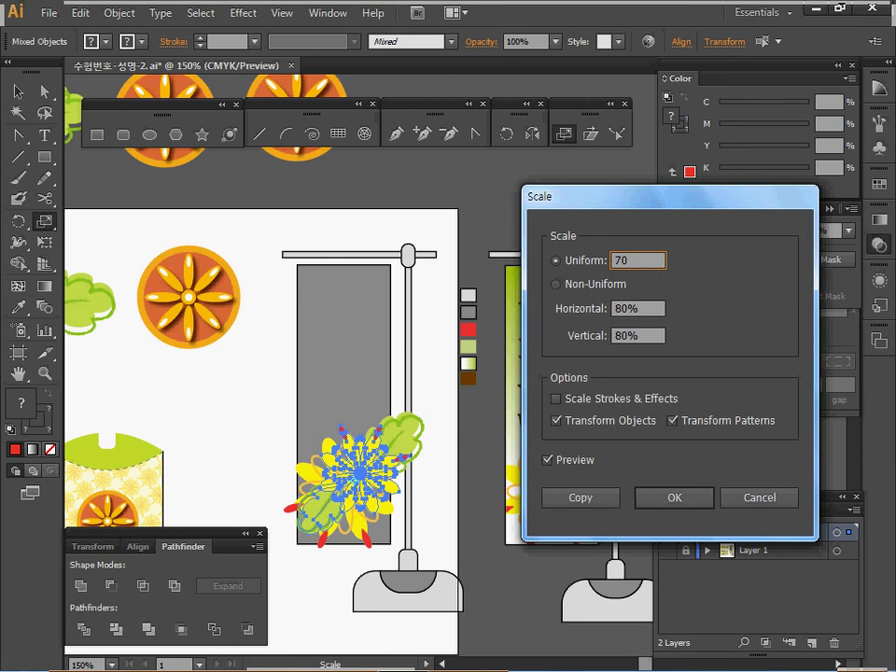
pyautogui.press('Return')
pyautogui.moveTo(366, 481); pyautogui.dragTo(374, 289)
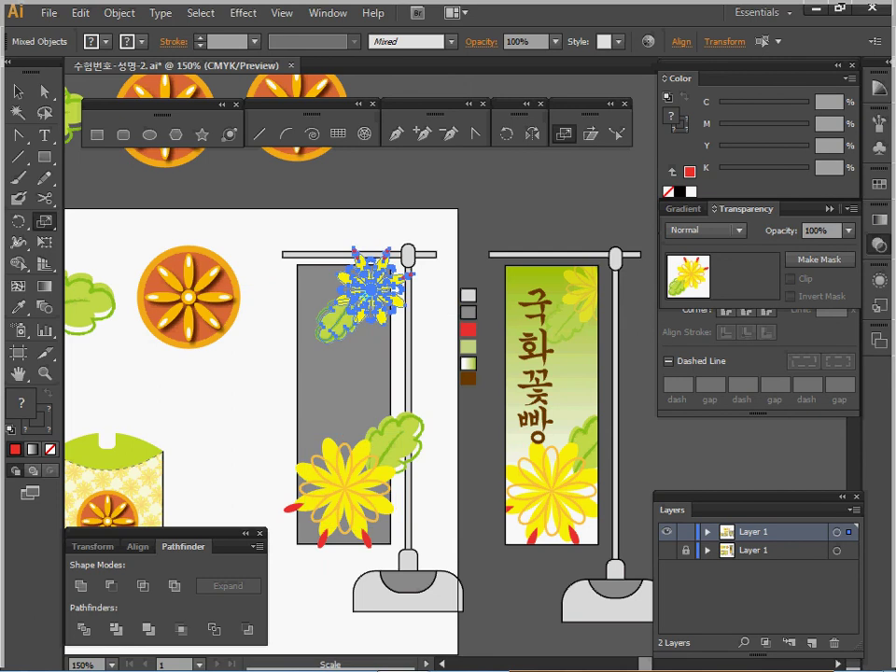
pyautogui.press('v')
pyautogui.hotkey('ctrl', 'z')
pyautogui.hotkey('ctrl', 'z')
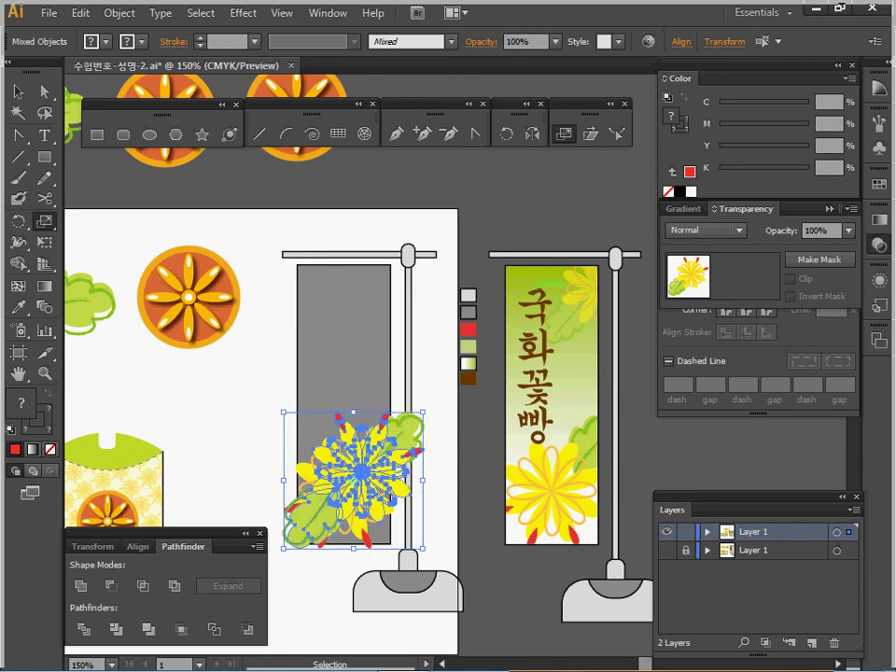
# Scale the rotated flower copy uniformly to 80% including strokes and effects, and set its opacity to 60%
pyautogui.press('Return')
pyautogui.click(556, 398)
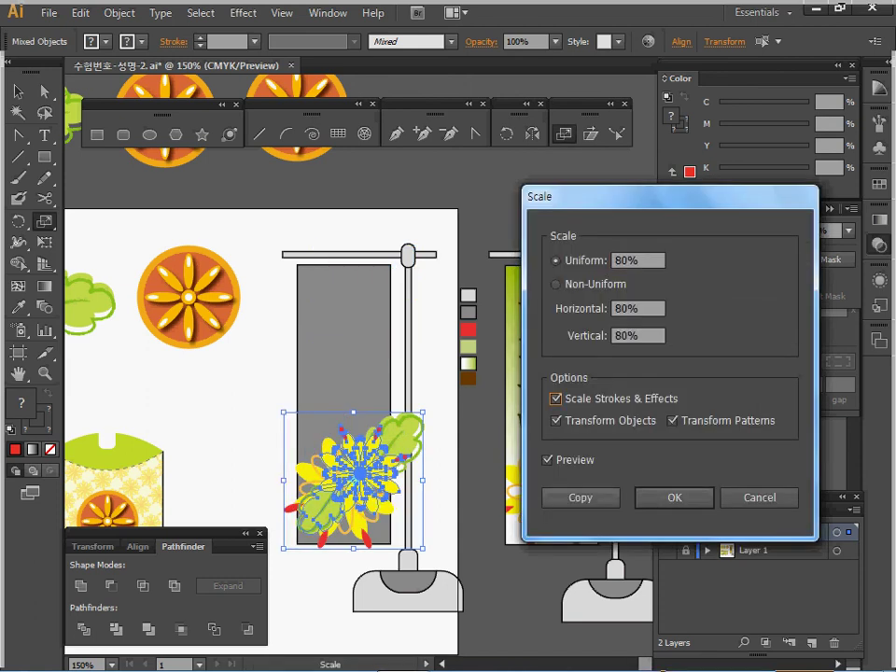
pyautogui.press('Return')
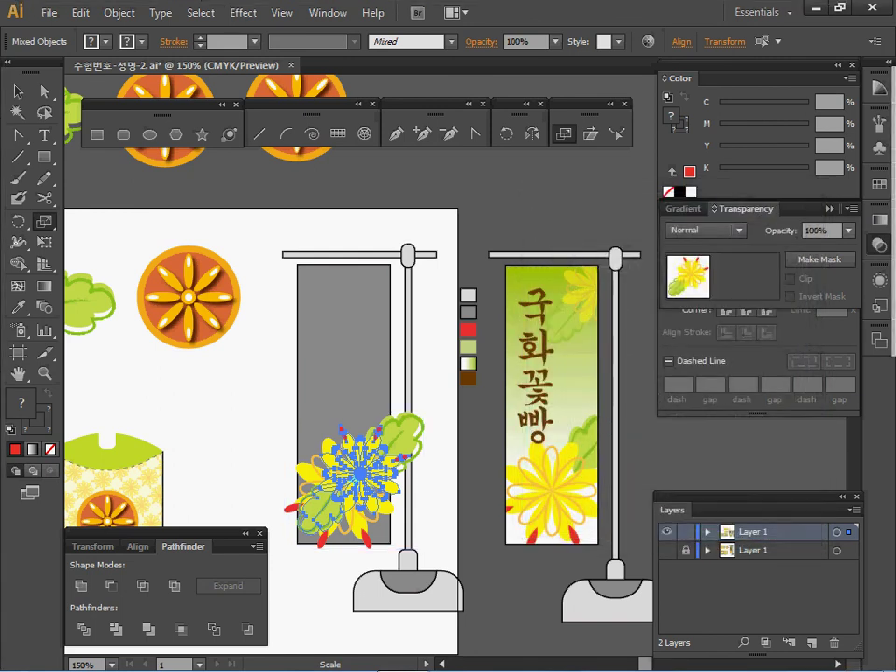
pyautogui.click(848, 230)
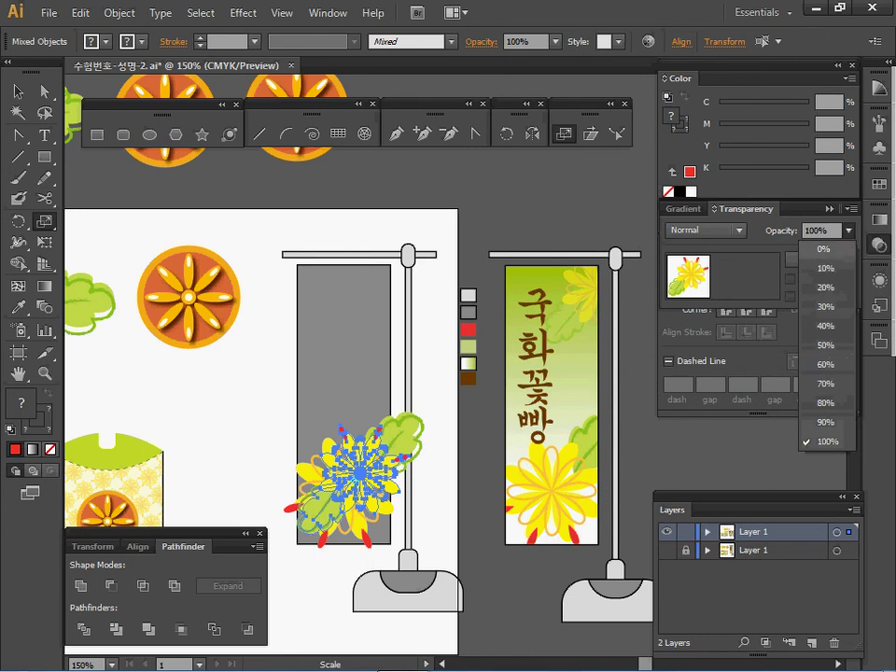
pyautogui.click(825, 364)
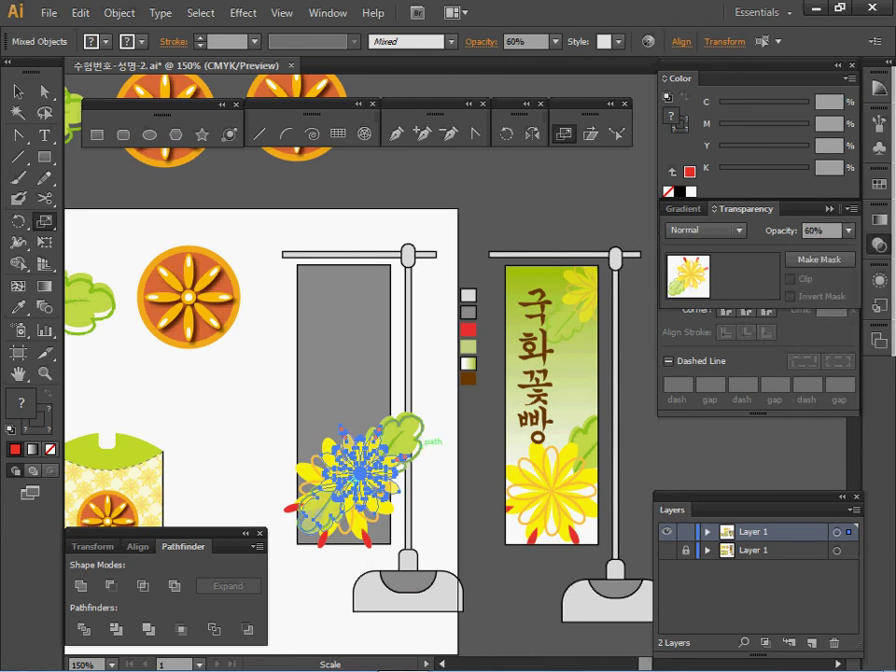
# Move the semi-transparent flower copy over the banner's upper right corner, save the document and deselect
pyautogui.moveTo(383, 462); pyautogui.dragTo(397, 283)
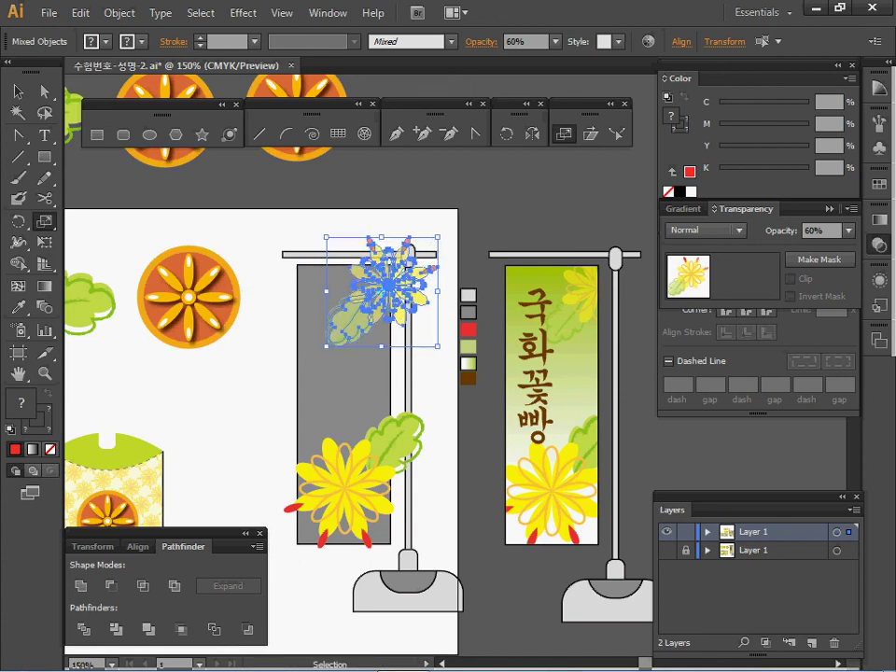
pyautogui.hotkey('ctrl', 's')
pyautogui.keyDown('ctrl'); pyautogui.click(266, 373); pyautogui.keyUp('ctrl')
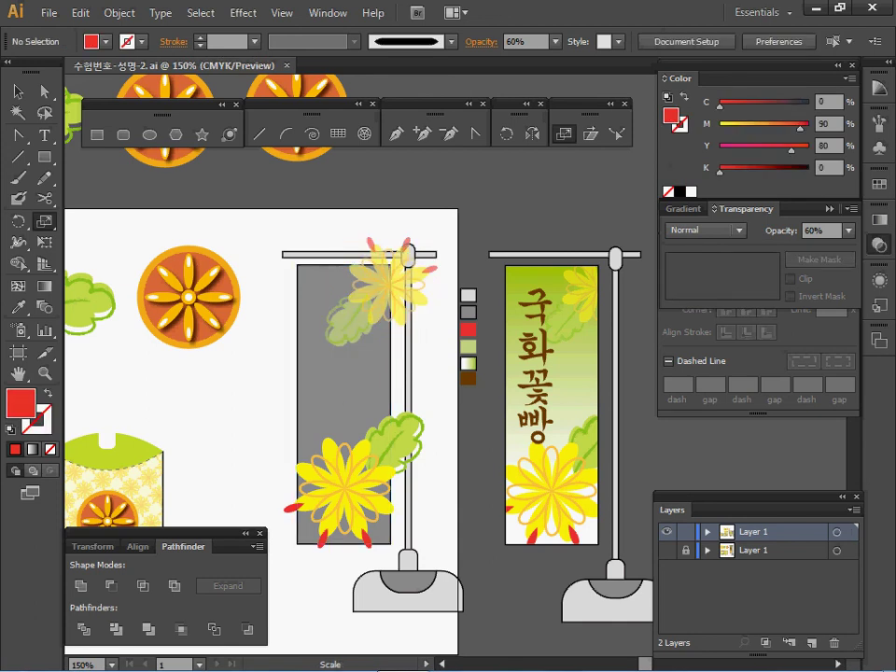
# Copy the 국화꽃빵 text from the patterned package onto the middle of the banner rectangle
pyautogui.moveTo(409, 405); pyautogui.dragTo(484, 392)
pyautogui.moveTo(369, 492); pyautogui.dragTo(439, 406)
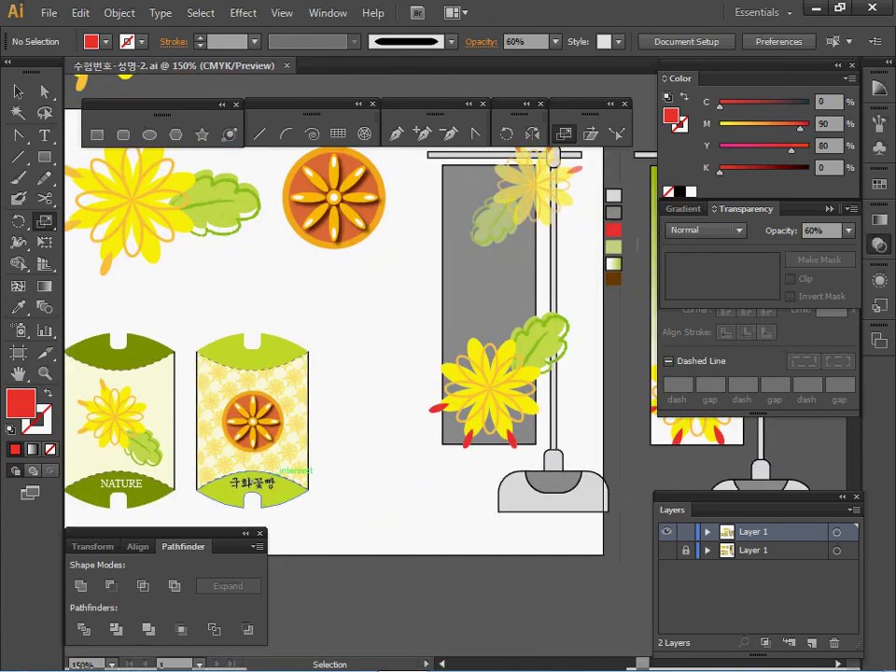
pyautogui.keyDown('ctrl'); pyautogui.click(253, 483); pyautogui.keyUp('ctrl')
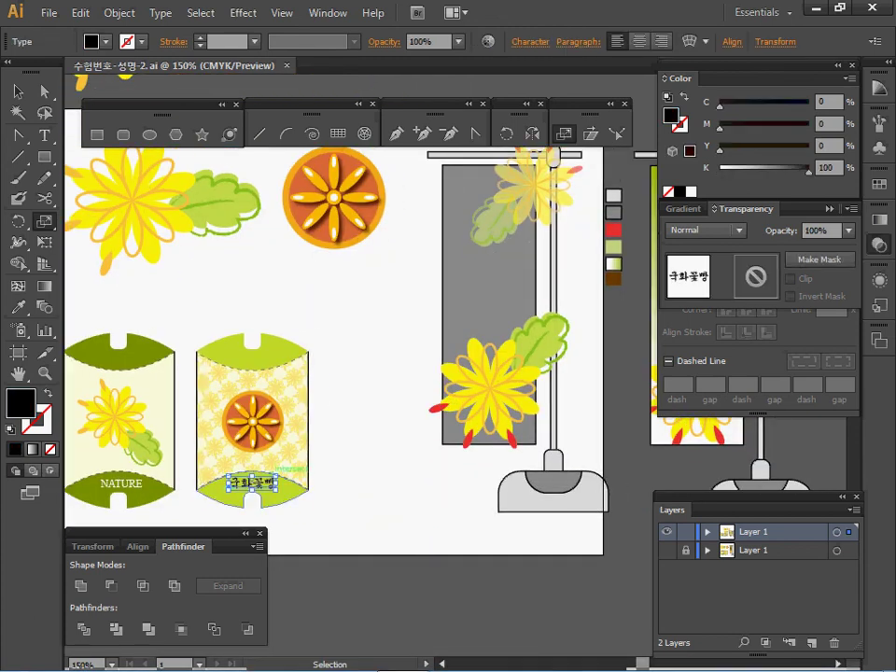
pyautogui.moveTo(250, 482); pyautogui.dragTo(356, 413)
pyautogui.keyDown('ctrl'); pyautogui.click(356, 414); pyautogui.keyUp('ctrl')
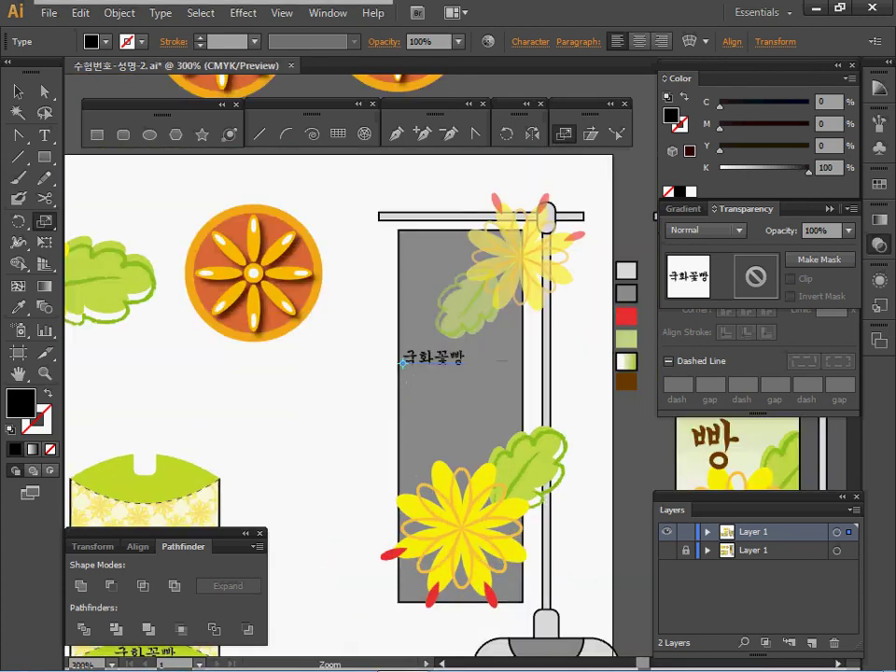
# Recolour the banner's 국화꽃빵 text with the dark brown sample swatch
pyautogui.keyDown('ctrl'); pyautogui.click(457, 380); pyautogui.keyUp('ctrl')
pyautogui.moveTo(501, 330); pyautogui.dragTo(339, 351)
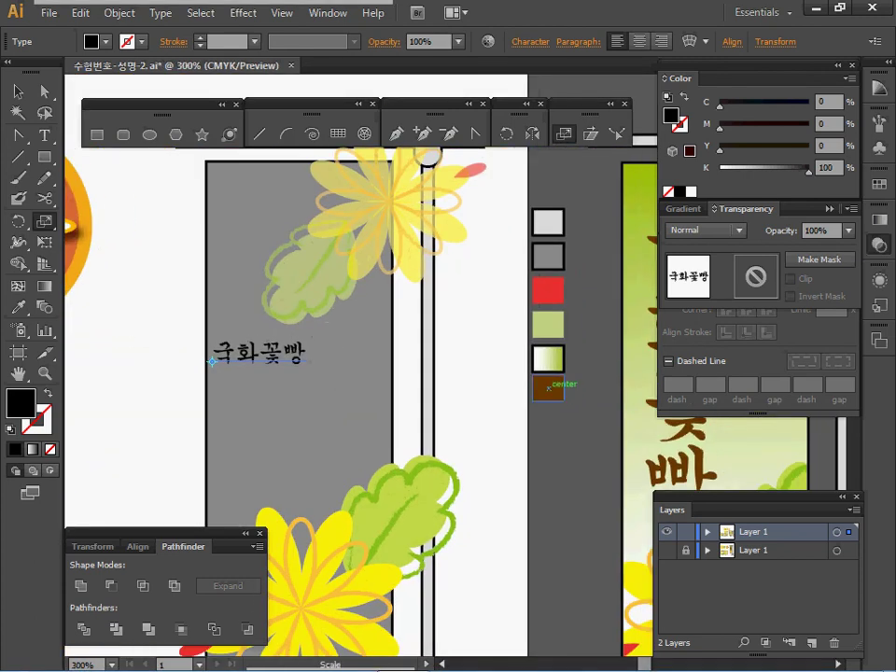
pyautogui.press('i')
pyautogui.click(549, 388)
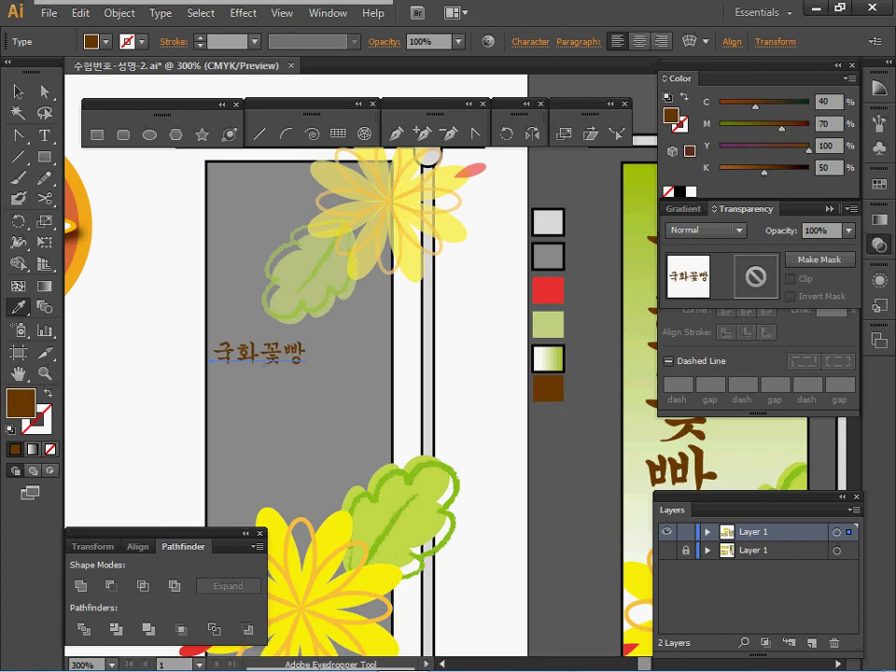
# Change the banner text's orientation to vertical and move it inside the banner, beside the upper leaf
pyautogui.click(160, 13)
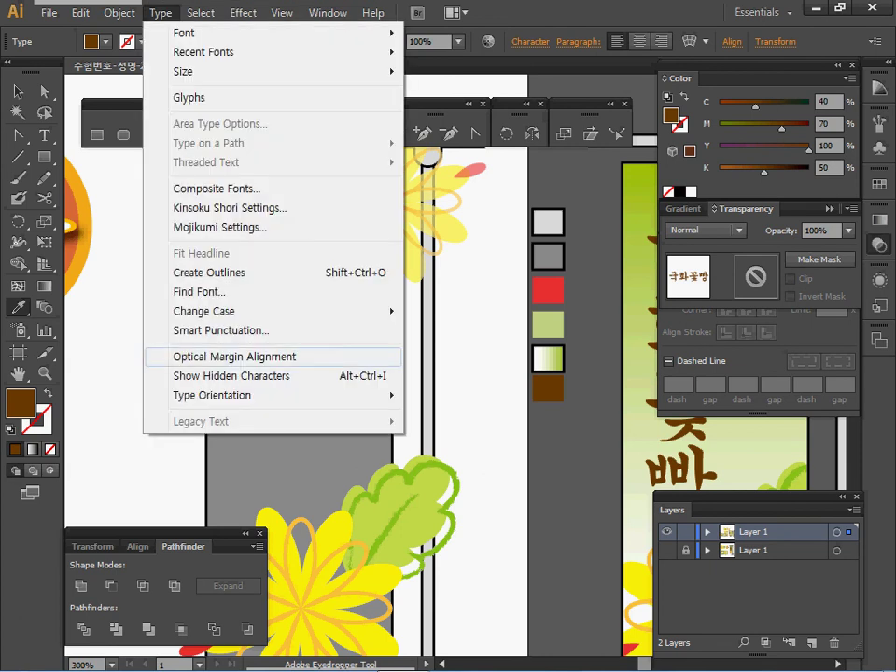
pyautogui.moveTo(233, 396)
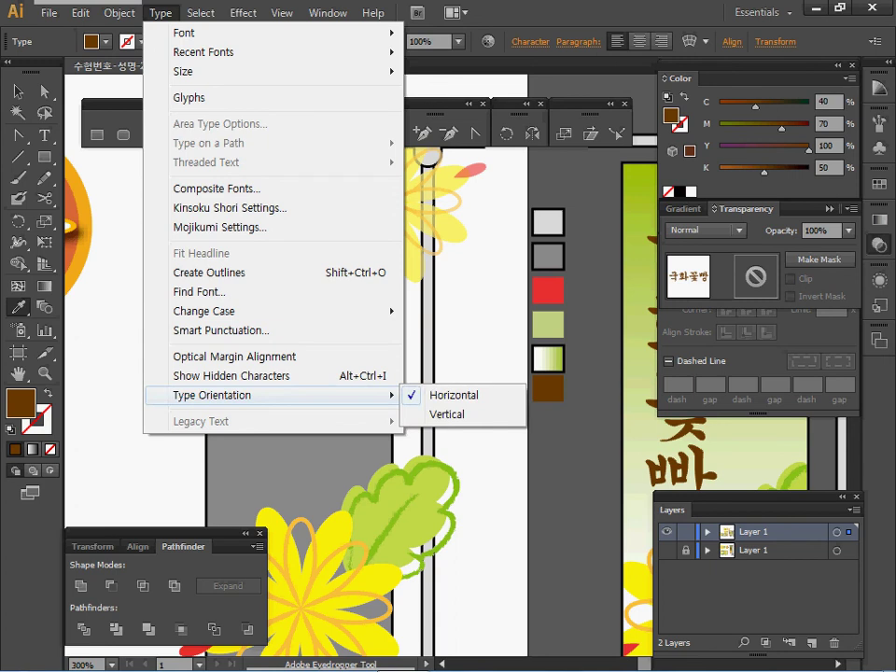
pyautogui.click(448, 414)
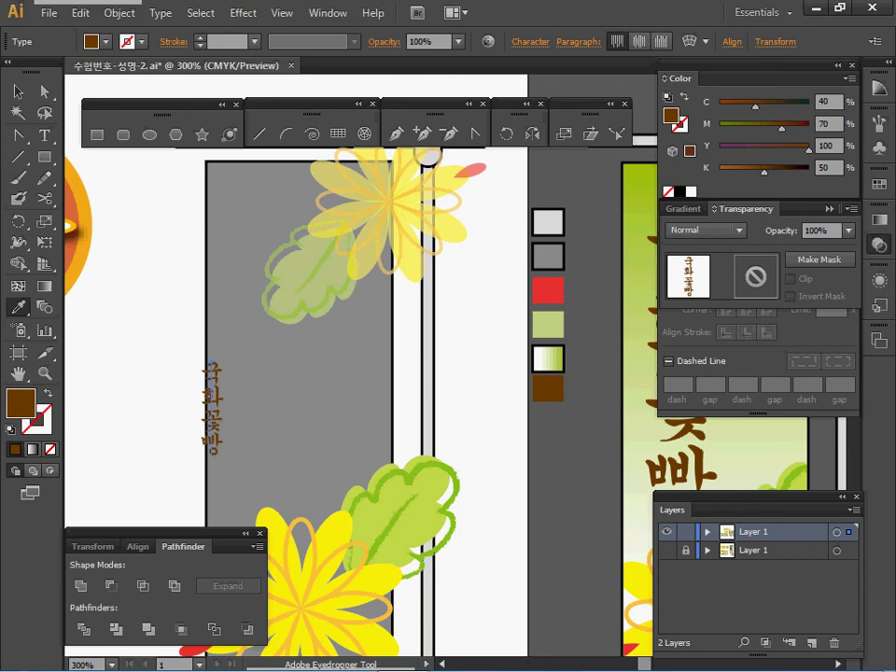
pyautogui.press('ctrl')
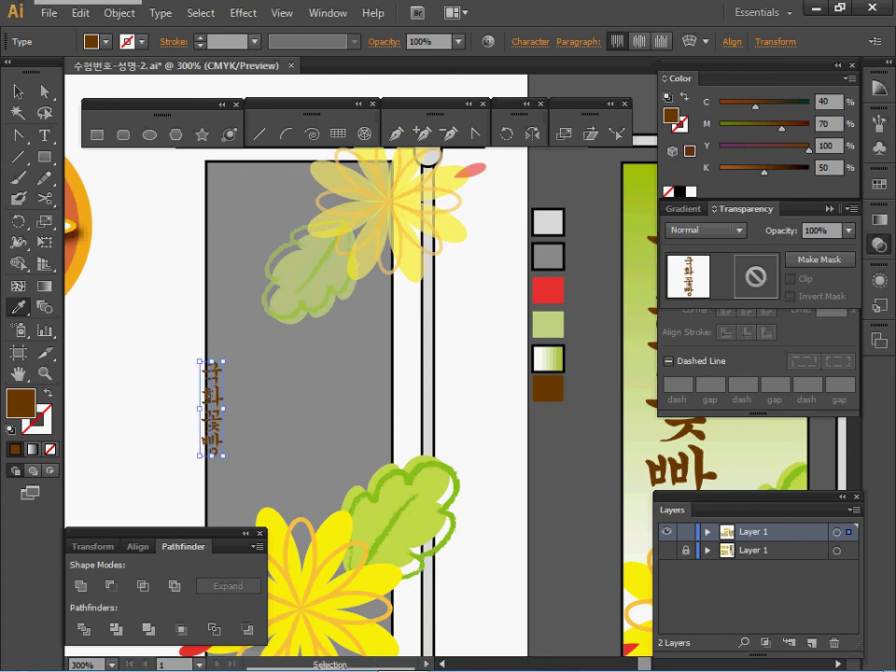
pyautogui.moveTo(213, 411); pyautogui.dragTo(252, 342)
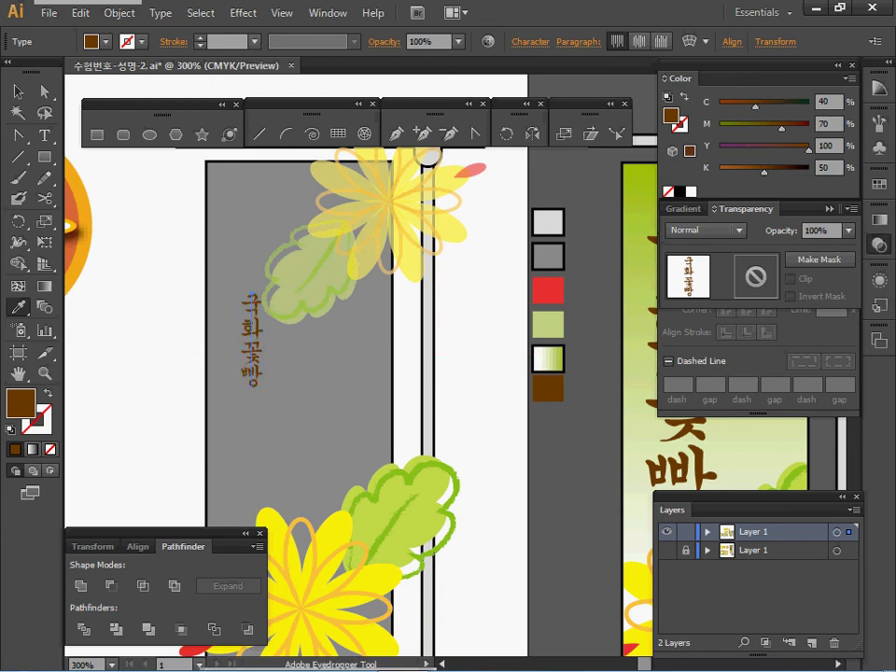
# Set the banner text's font size to 30 pt and move the text up inside the banner, matching the reference layout
pyautogui.click(531, 42)
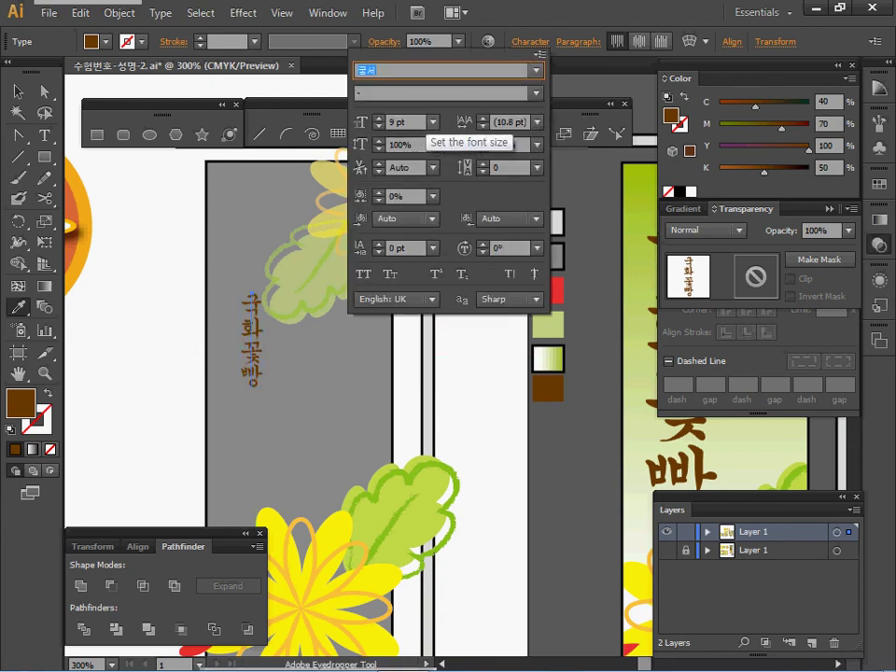
pyautogui.click(404, 122)
pyautogui.write('30')
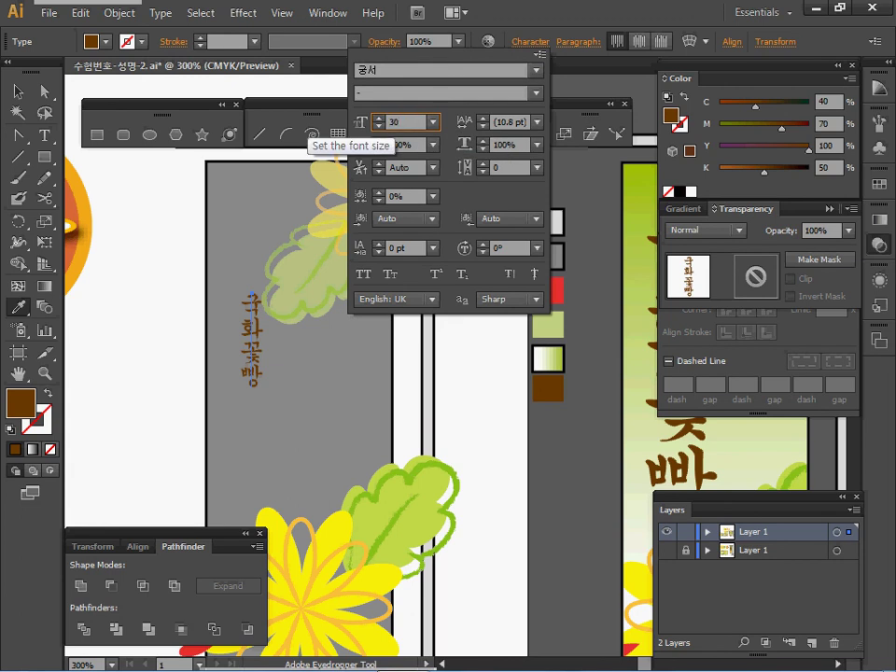
pyautogui.press('Return')
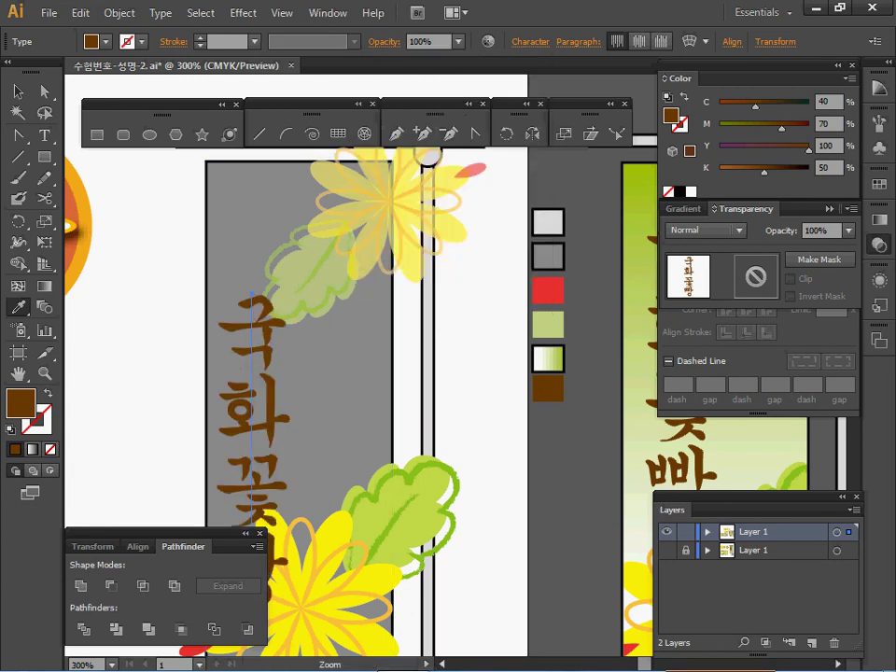
pyautogui.keyDown('ctrl'); pyautogui.keyDown('alt'); pyautogui.click(279, 396); pyautogui.keyUp('alt'); pyautogui.keyUp('ctrl')
pyautogui.keyDown('ctrl'); pyautogui.keyDown('alt'); pyautogui.click(317, 409); pyautogui.keyUp('alt'); pyautogui.keyUp('ctrl')
pyautogui.moveTo(522, 401); pyautogui.dragTo(236, 421)
pyautogui.moveTo(243, 369); pyautogui.dragTo(261, 315)
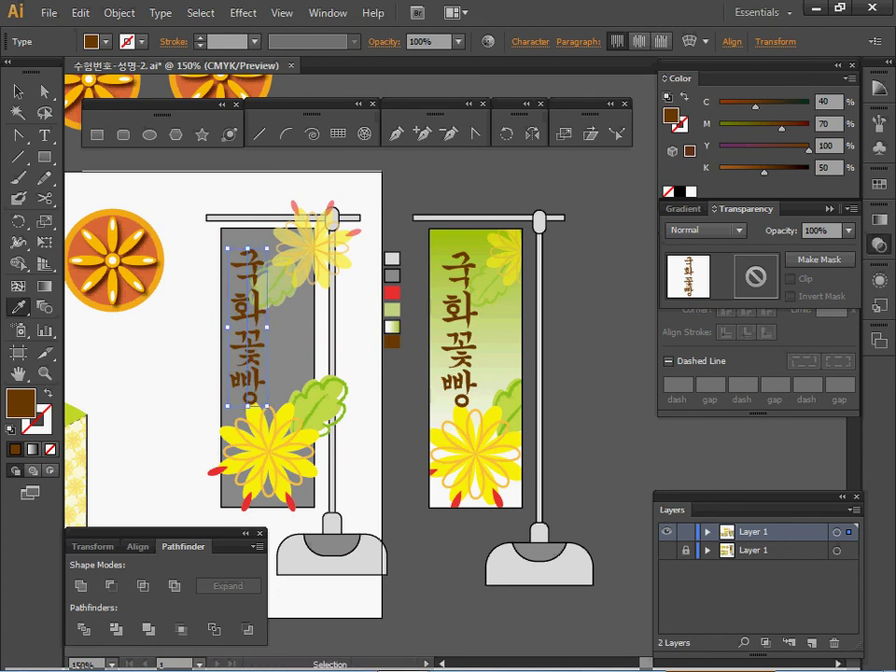
# Bring the grey banner rectangle to the front of the flowers, leaves and text
pyautogui.keyDown('ctrl'); pyautogui.click(288, 349); pyautogui.keyUp('ctrl')
pyautogui.moveTo(282, 378); pyautogui.dragTo(366, 374)
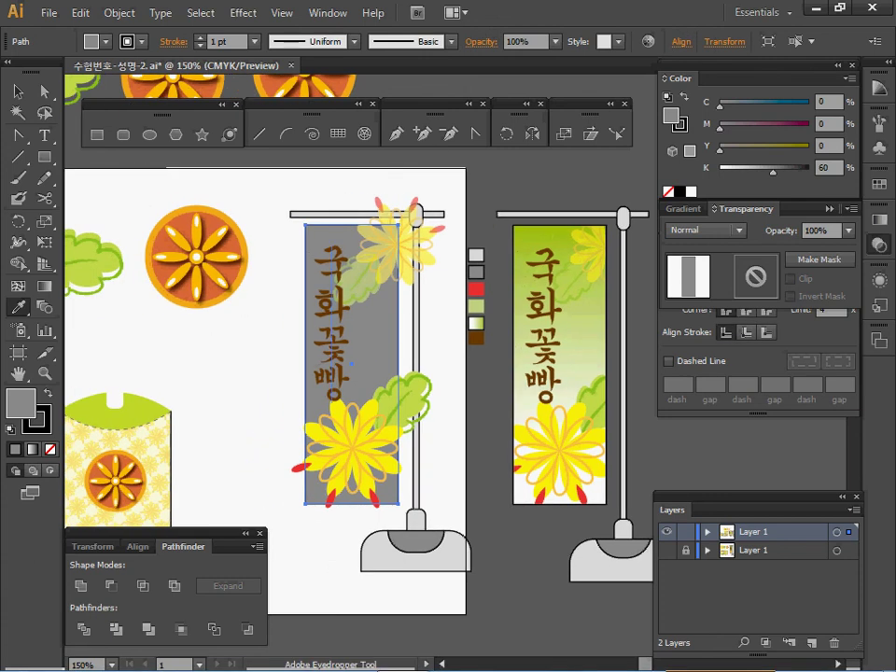
pyautogui.press('ctrl')
pyautogui.press('shift')
pyautogui.hotkey('ctrl', 'shift', ']')
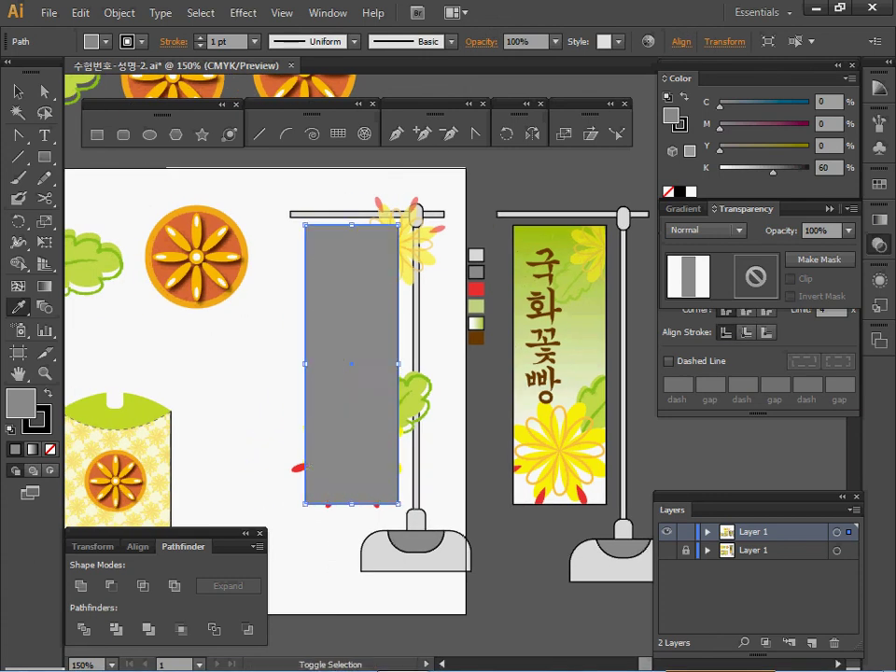
# Make a clipping mask from the banner rectangle over the flowers, leaves and text, leaving the horizontal bar and vertical pole out of the selection
pyautogui.moveTo(275, 233); pyautogui.dragTo(395, 301)
pyautogui.moveTo(305, 301); pyautogui.dragTo(311, 373)
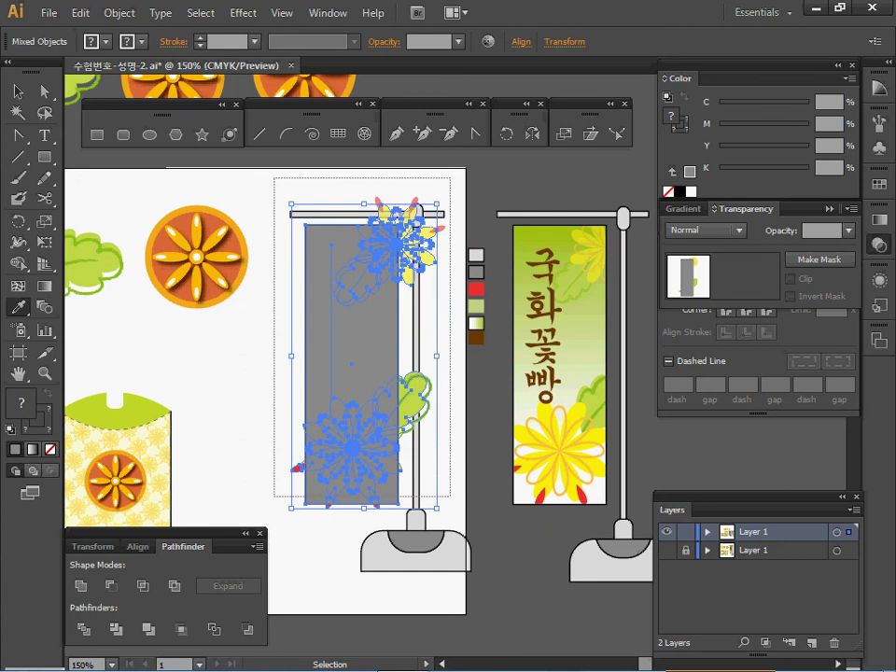
pyautogui.keyDown('shift'); pyautogui.click(315, 214); pyautogui.keyUp('shift')
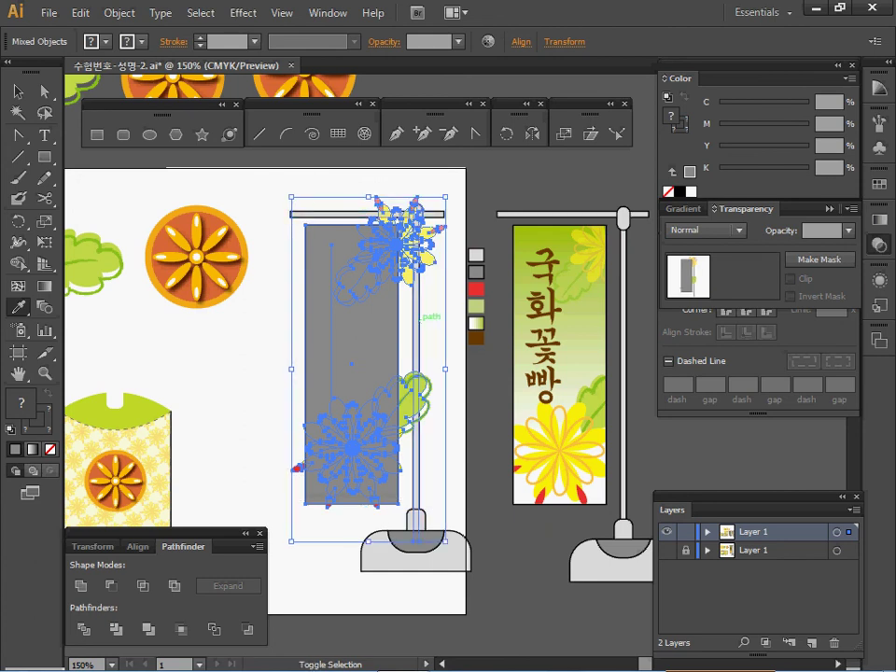
pyautogui.keyDown('shift'); pyautogui.click(417, 317); pyautogui.keyUp('shift')
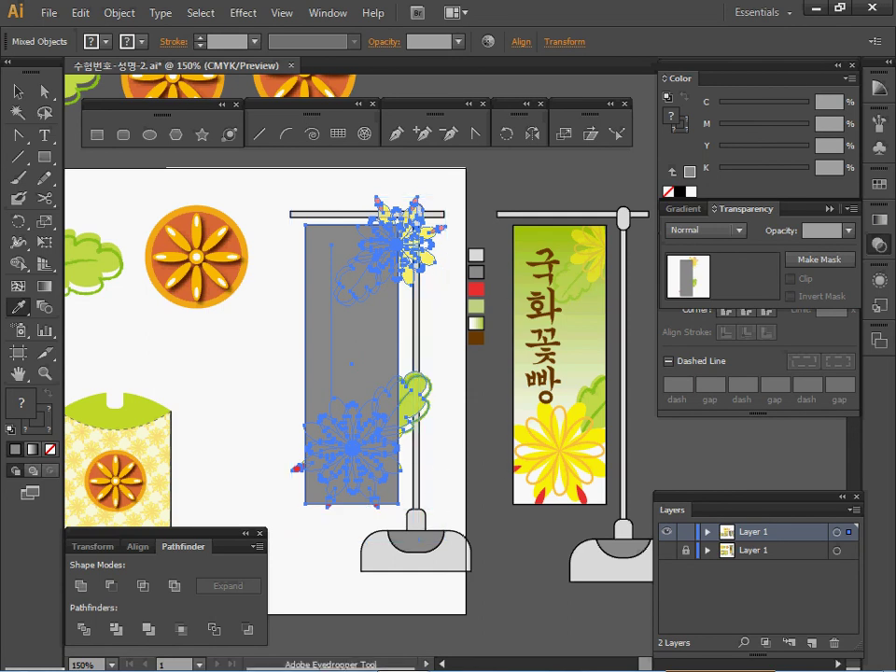
pyautogui.rightClick(330, 289)
pyautogui.click(393, 394)
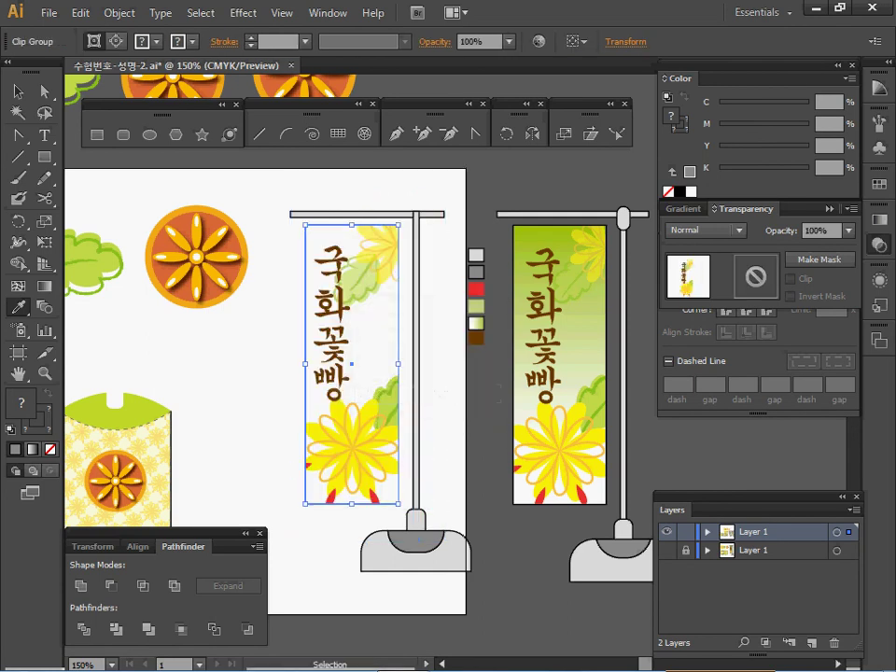
# Isolate the banner's clip group and give its clipping rectangle the white-to-green gradient and black 1 pt outline of the sample swatch
pyautogui.keyDown('ctrl'); pyautogui.click(444, 364); pyautogui.keyUp('ctrl')
pyautogui.keyDown('ctrl'); pyautogui.click(398, 345); pyautogui.keyUp('ctrl')
pyautogui.doubleClick(400, 343)
pyautogui.click(399, 343)
pyautogui.press('i')
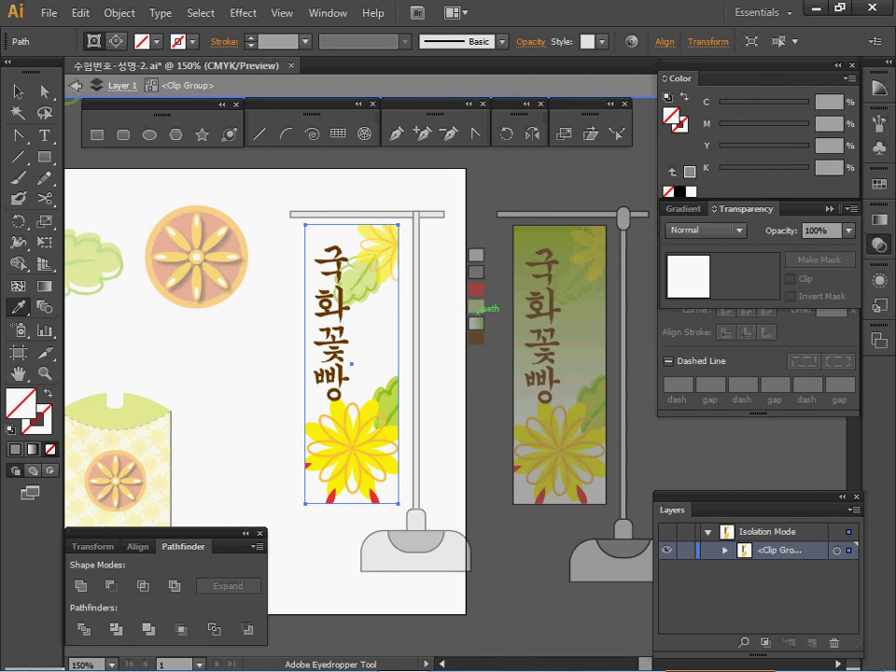
pyautogui.click(473, 319)
pyautogui.click(476, 306)
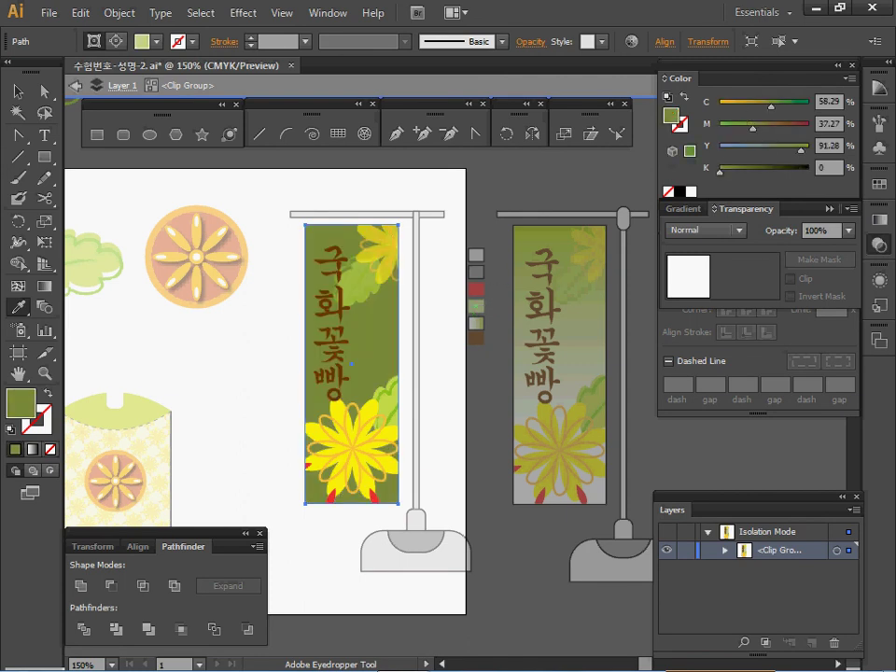
pyautogui.click(476, 322)
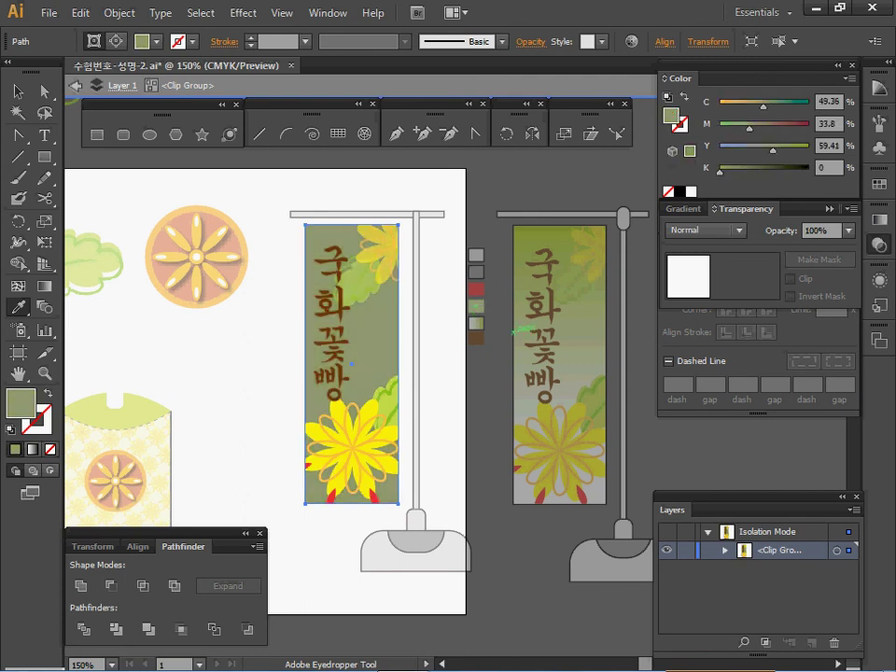
pyautogui.click(474, 321)
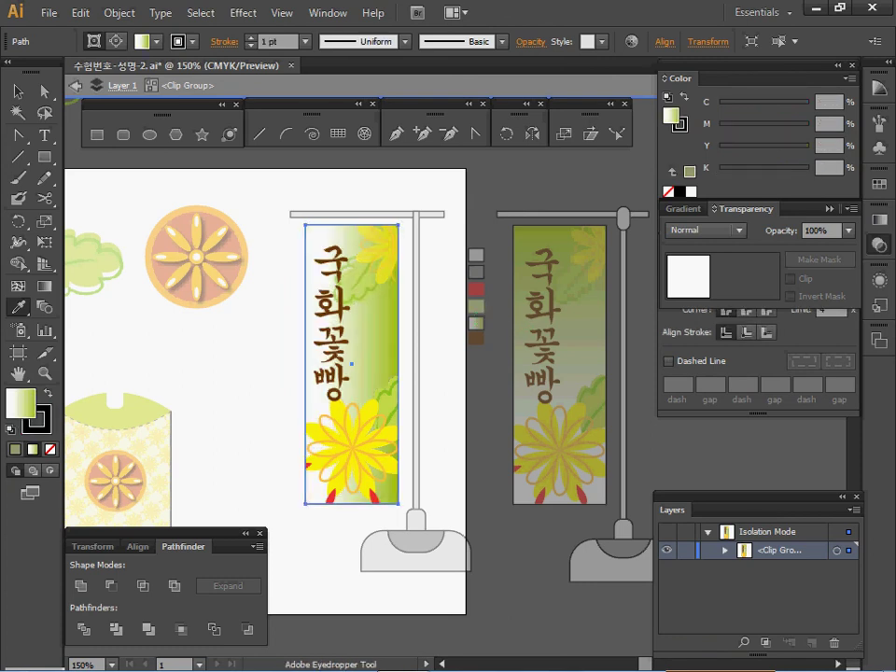
# Set the banner's linear gradient angle to 90°, exit isolation mode and deselect the banner
pyautogui.click(880, 221)
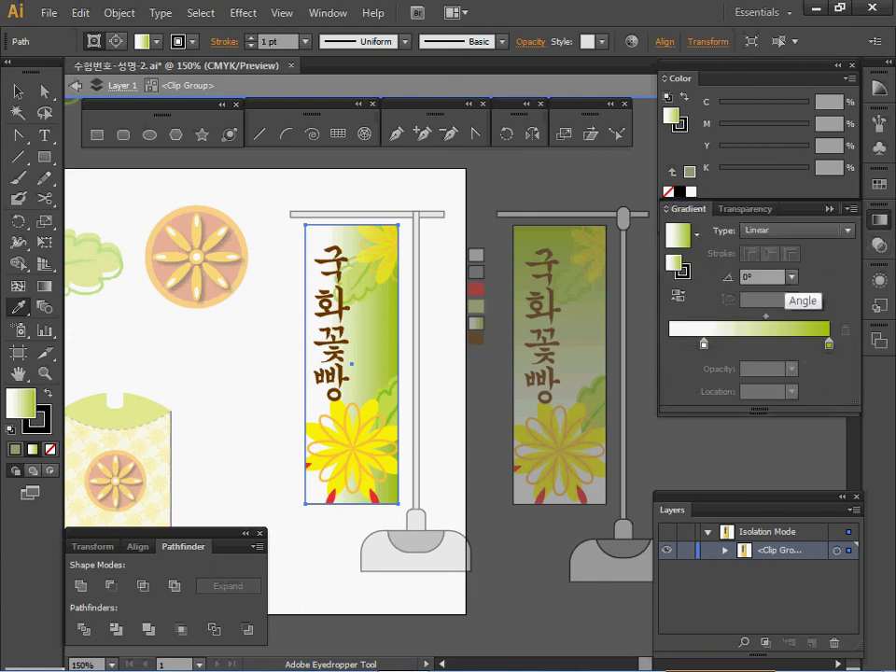
pyautogui.click(792, 277)
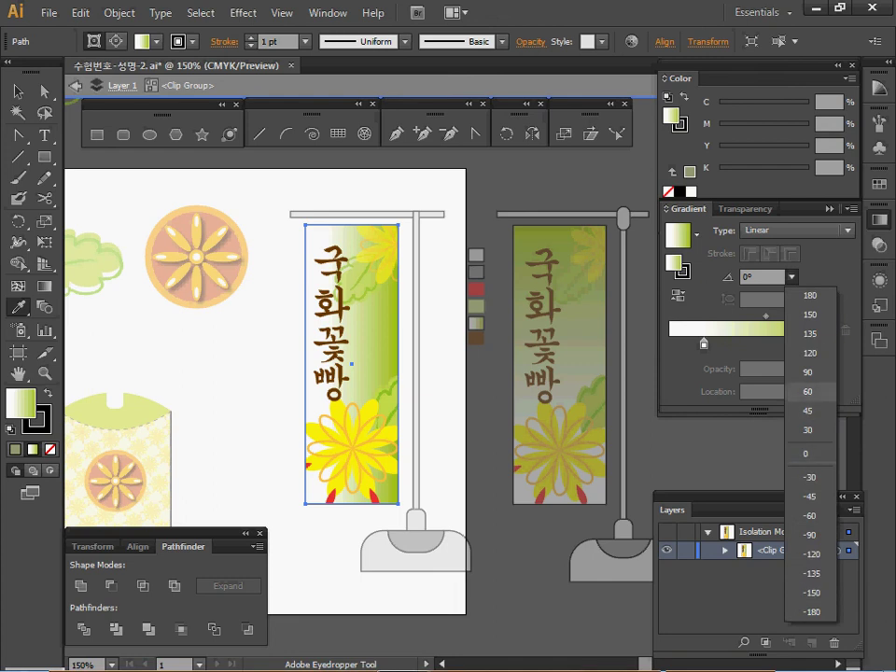
pyautogui.click(809, 372)
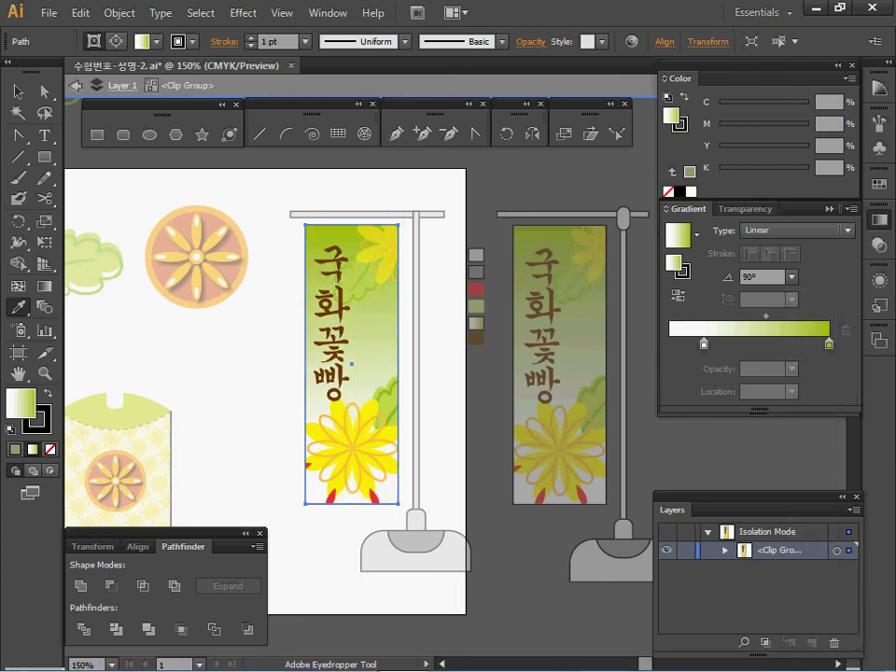
pyautogui.press('x')
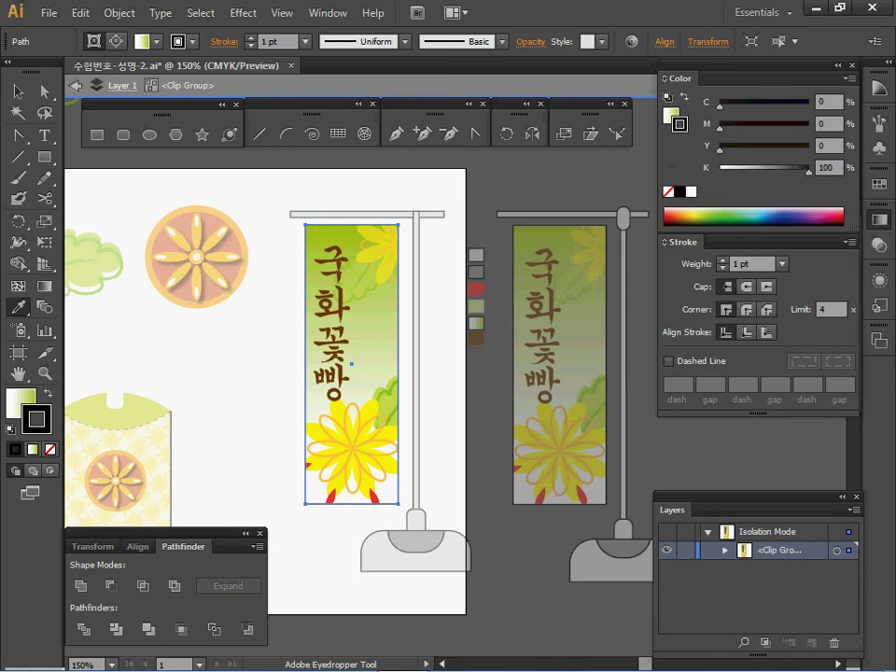
pyautogui.press('Escape')
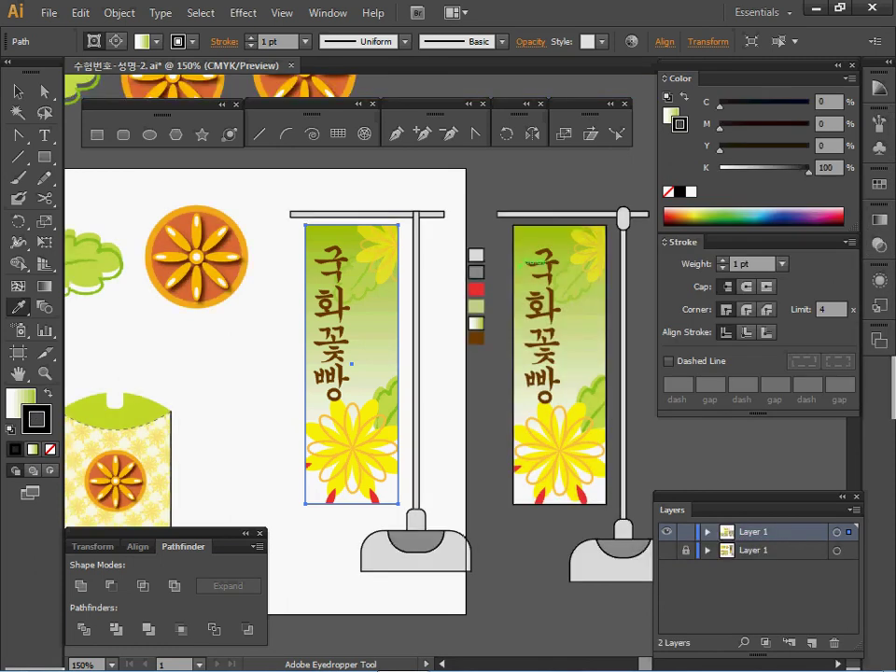
pyautogui.keyDown('ctrl'); pyautogui.click(261, 345); pyautogui.keyUp('ctrl')
pyautogui.hotkey('ctrl', 'shift', 'a')
pyautogui.press('i')
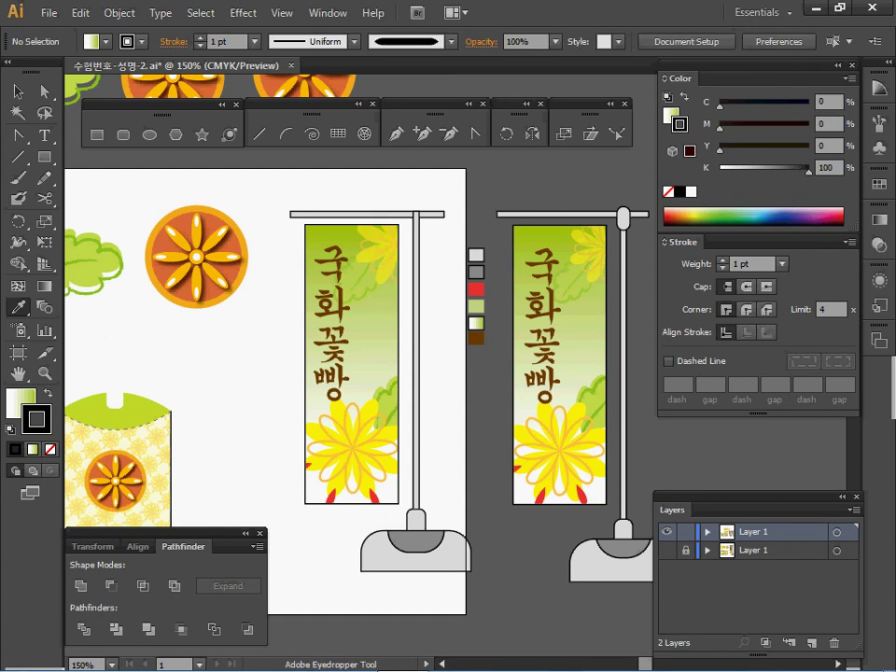